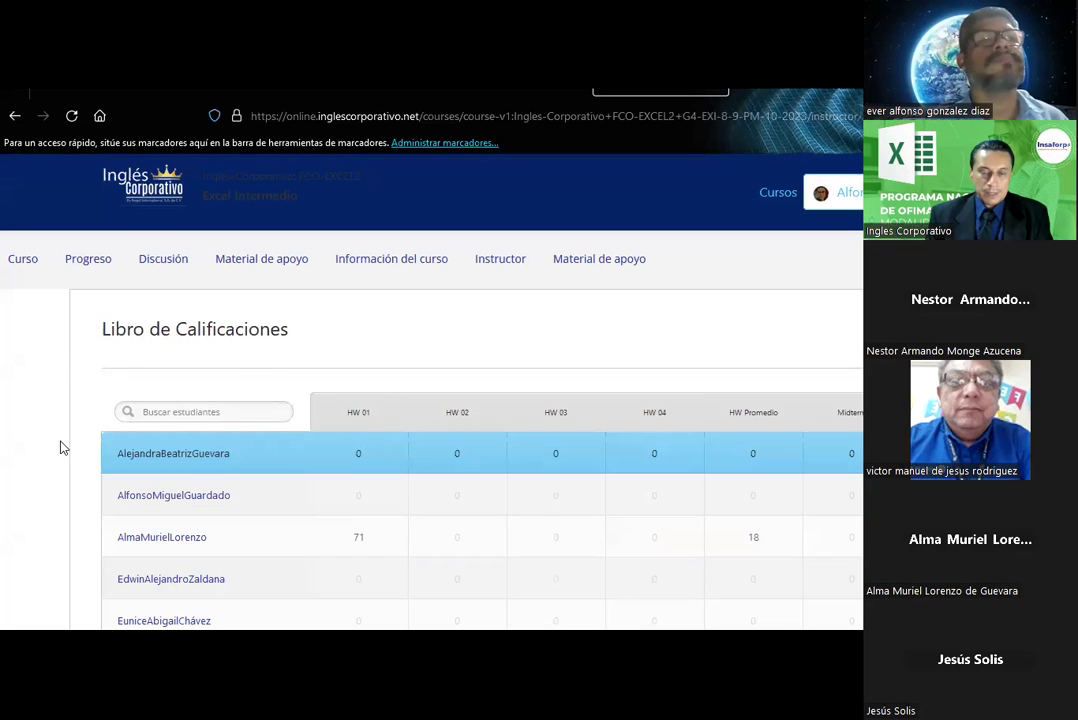
- Scroll through the Libro de Calificaciones table to review the students' scores
{"action": "scroll", "coordinate": [60, 447], "scroll_direction": "down", "scroll_amount": 1}
{"action": "scroll", "coordinate": [60, 447], "scroll_direction": "down", "scroll_amount": 1}
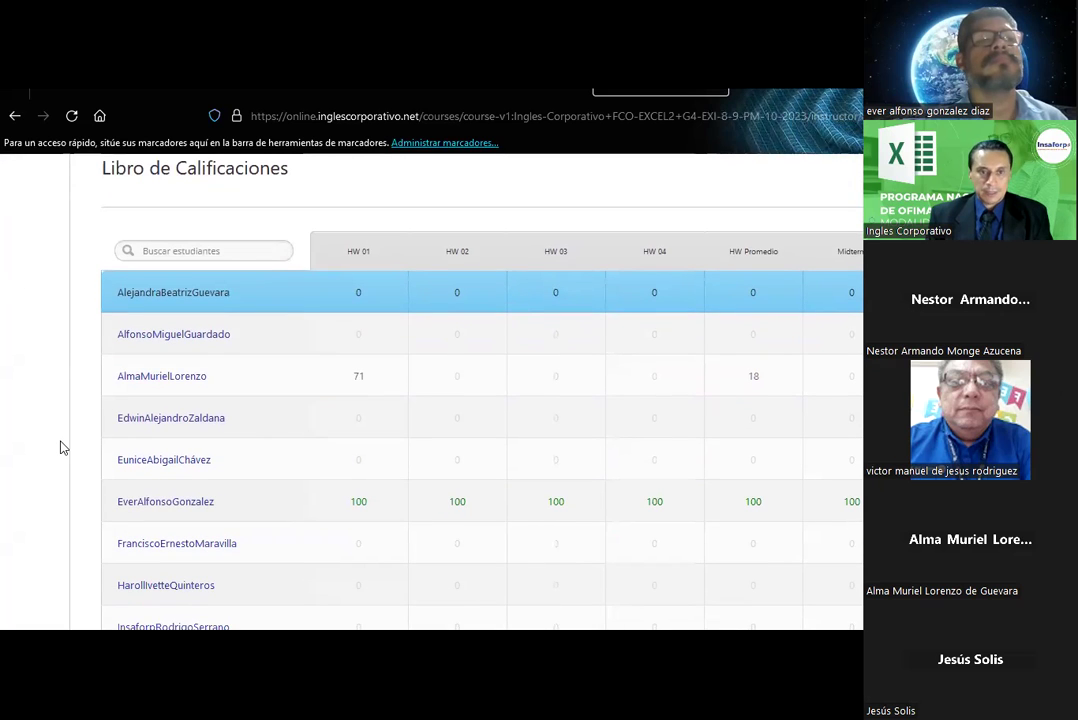
{"action": "scroll", "coordinate": [60, 447], "scroll_direction": "down", "scroll_amount": 2}
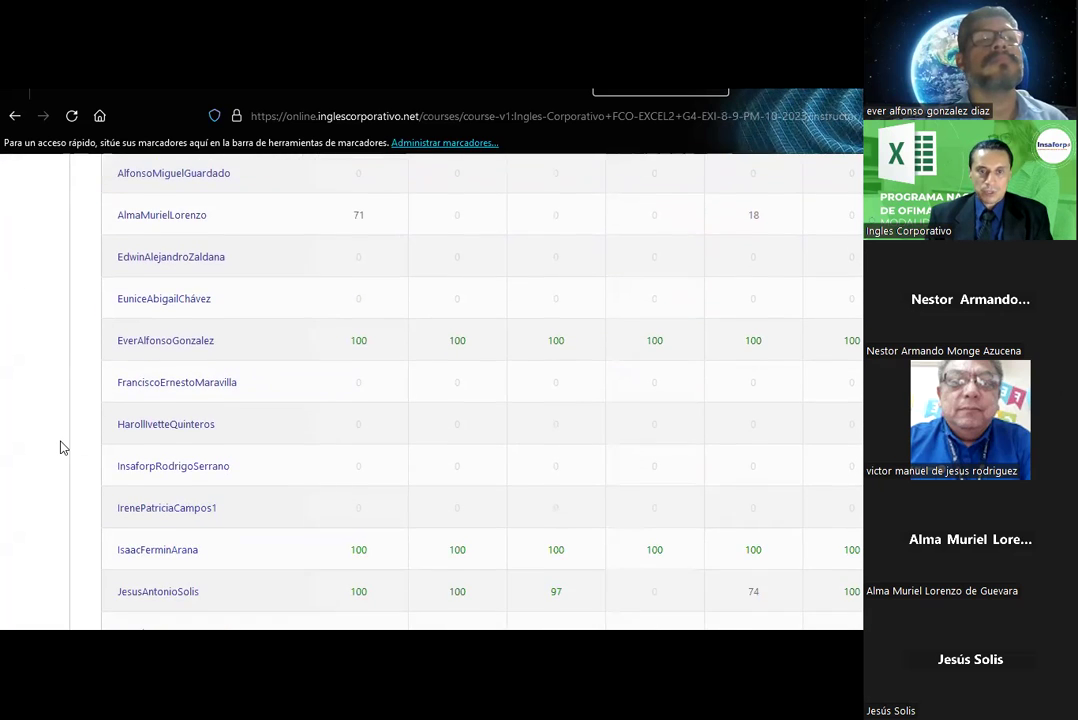
{"action": "scroll", "coordinate": [60, 447], "scroll_direction": "down", "scroll_amount": 1}
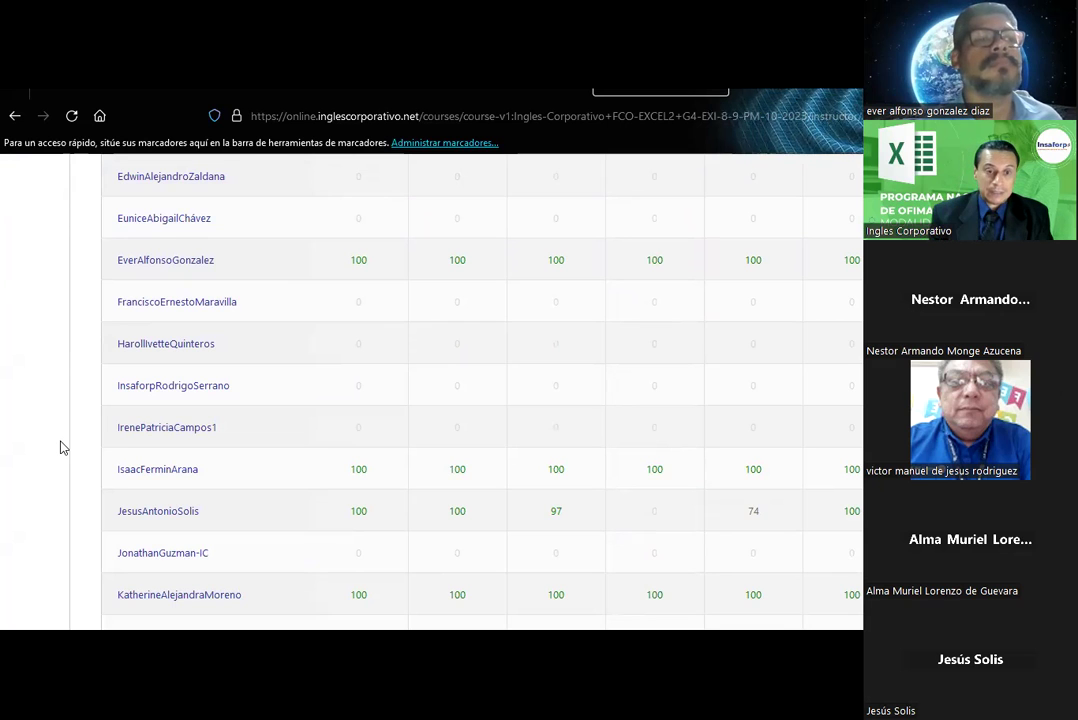
{"action": "scroll", "coordinate": [60, 447], "scroll_direction": "down", "scroll_amount": 2}
{"action": "scroll", "coordinate": [60, 447], "scroll_direction": "down", "scroll_amount": 3}
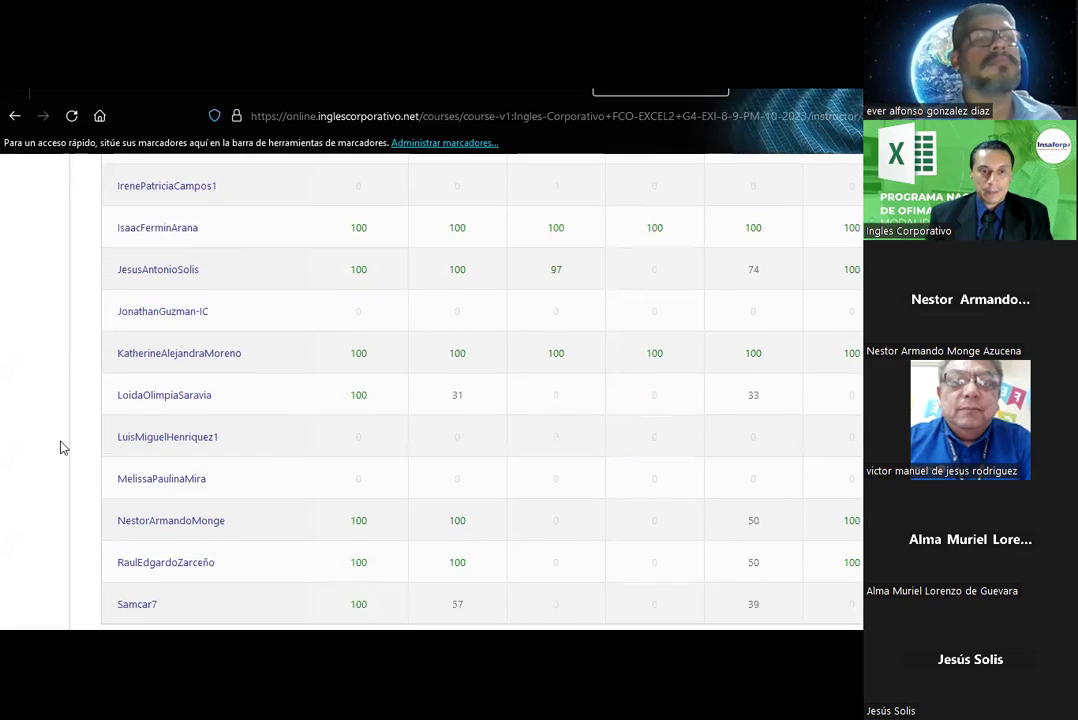
{"action": "scroll", "coordinate": [60, 447], "scroll_direction": "down", "scroll_amount": 1}
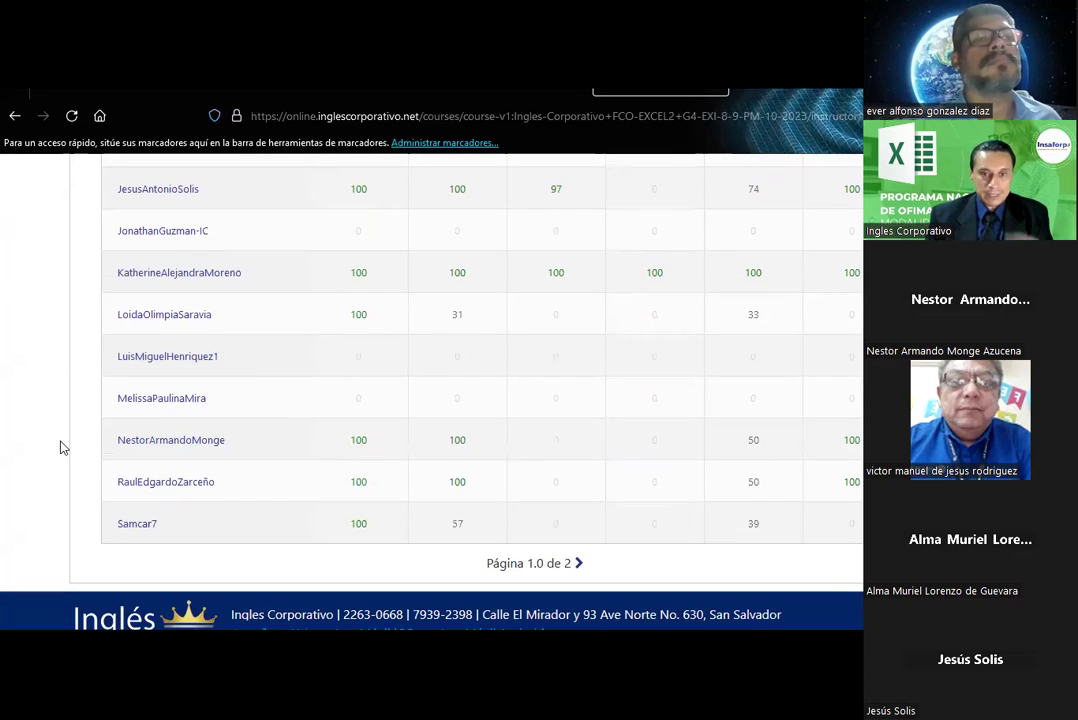
{"action": "scroll", "coordinate": [60, 447], "scroll_direction": "up", "scroll_amount": 4}
{"action": "scroll", "coordinate": [60, 447], "scroll_direction": "up", "scroll_amount": 3}
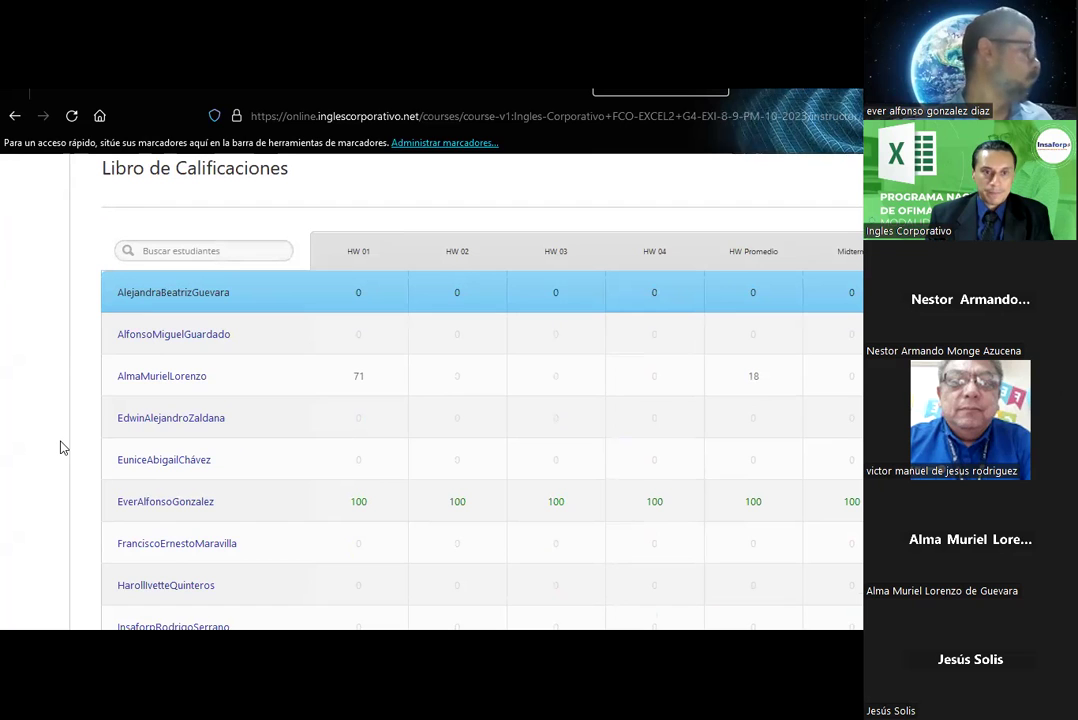
- Scroll to the end of the gradebook's first page and go to page 2 of 2
{"action": "scroll", "coordinate": [60, 447], "scroll_direction": "down", "scroll_amount": 1}
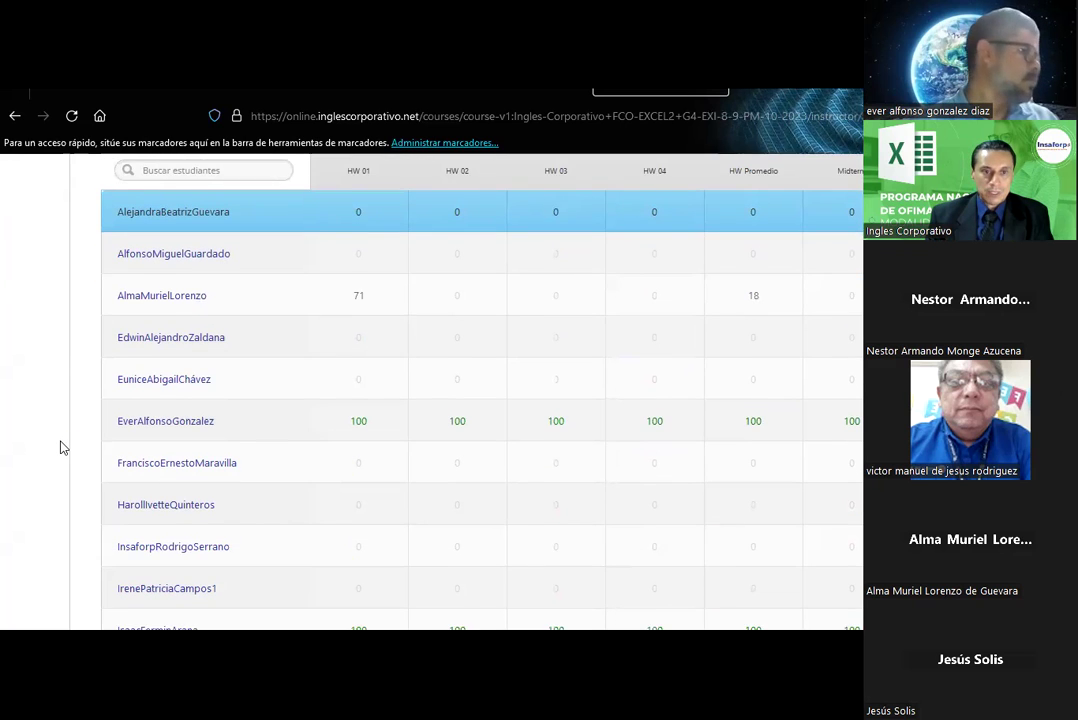
{"action": "scroll", "coordinate": [60, 447], "scroll_direction": "down", "scroll_amount": 1}
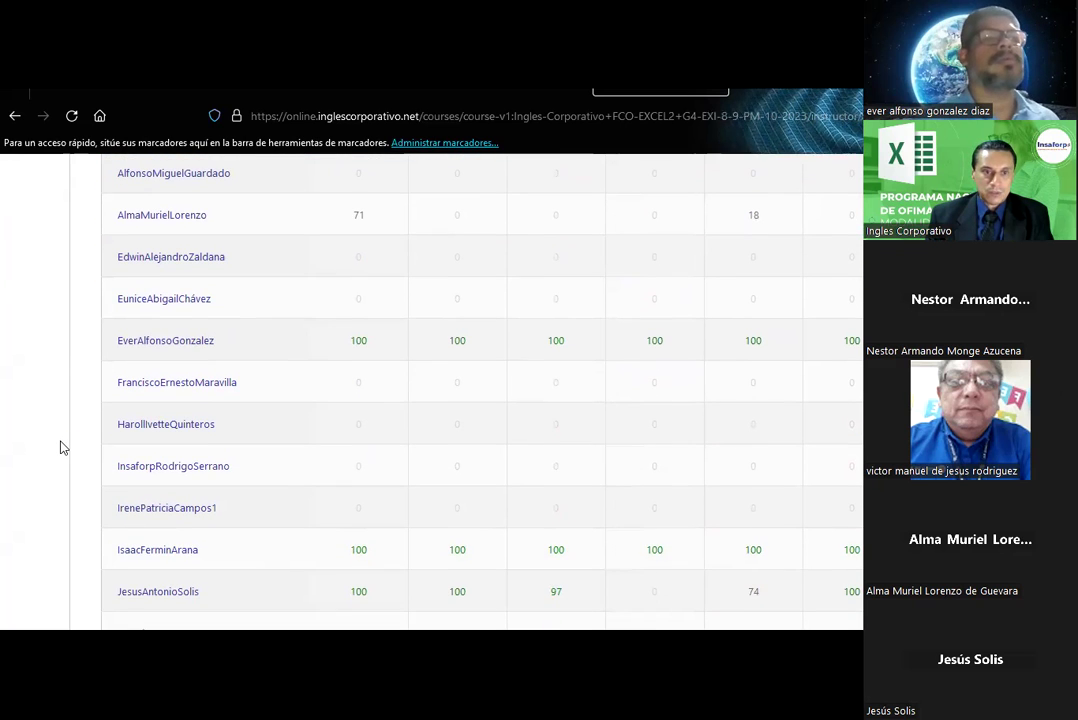
{"action": "scroll", "coordinate": [60, 447], "scroll_direction": "down", "scroll_amount": 2}
{"action": "scroll", "coordinate": [60, 447], "scroll_direction": "down", "scroll_amount": 1}
{"action": "scroll", "coordinate": [60, 447], "scroll_direction": "down", "scroll_amount": 2}
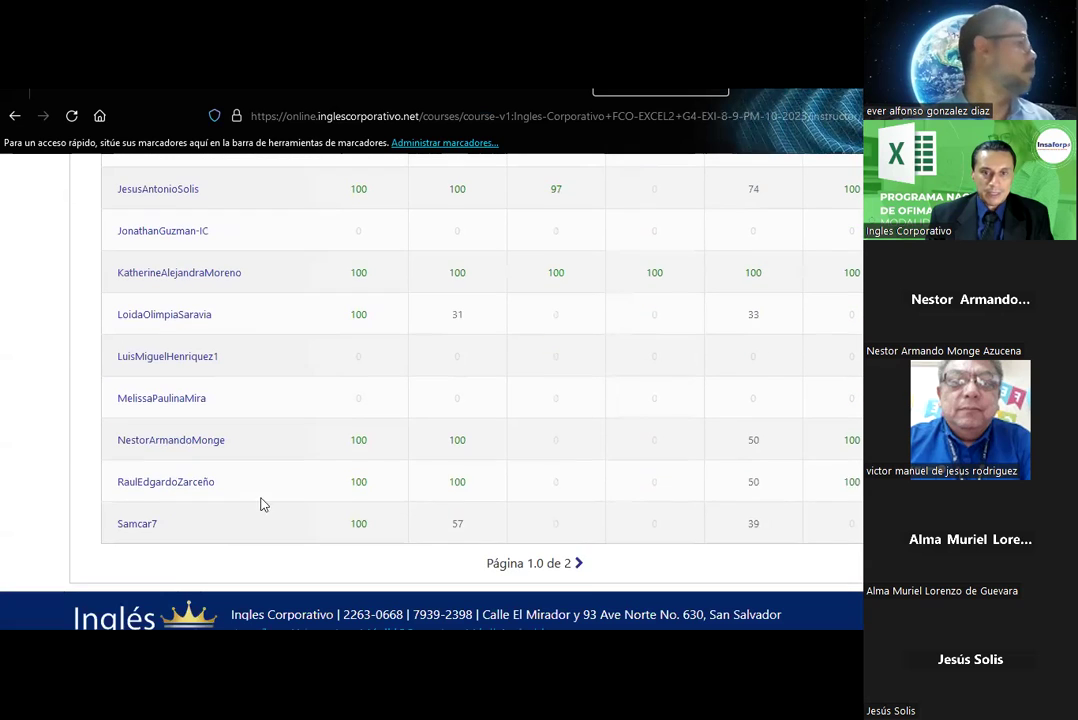
{"action": "left_click", "coordinate": [578, 563]}
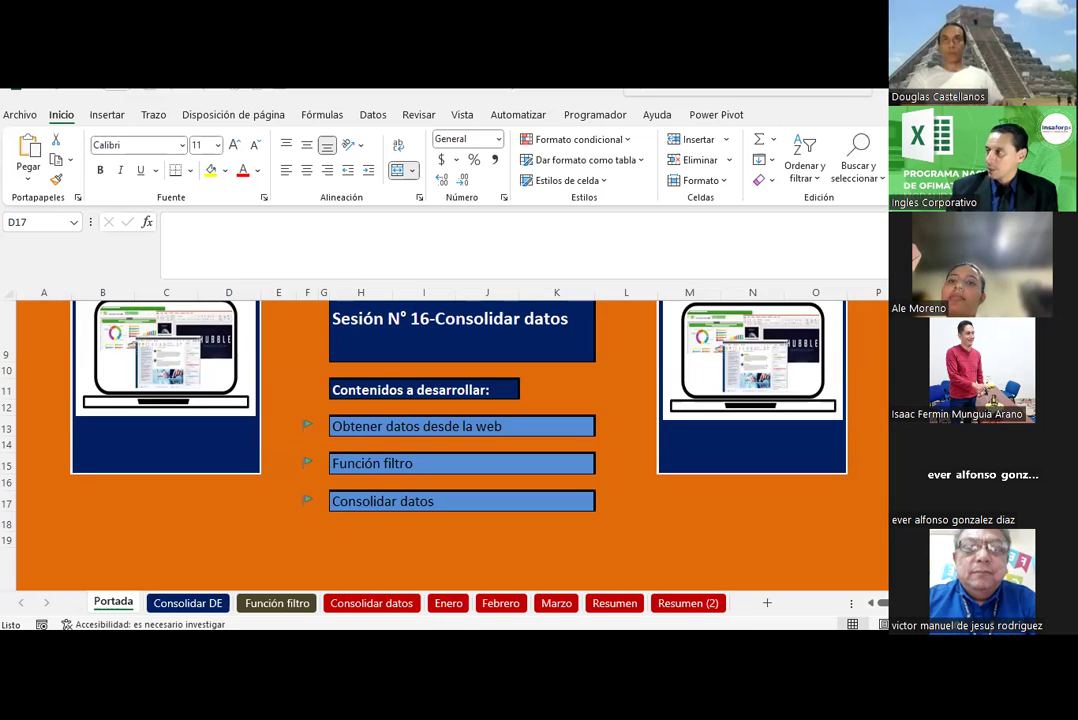
- Move the Función filtro sheet tab ahead of Consolidar DE
{"action": "left_click", "coordinate": [629, 413]}
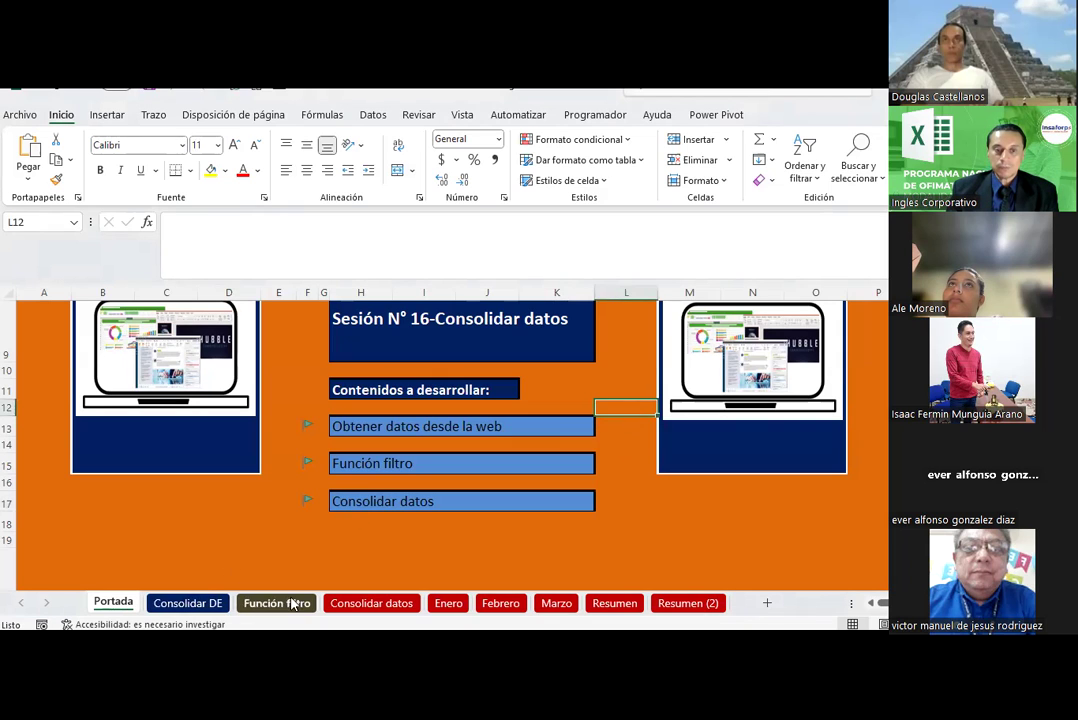
{"action": "left_click_drag", "start_coordinate": [290, 603], "coordinate": [187, 608]}
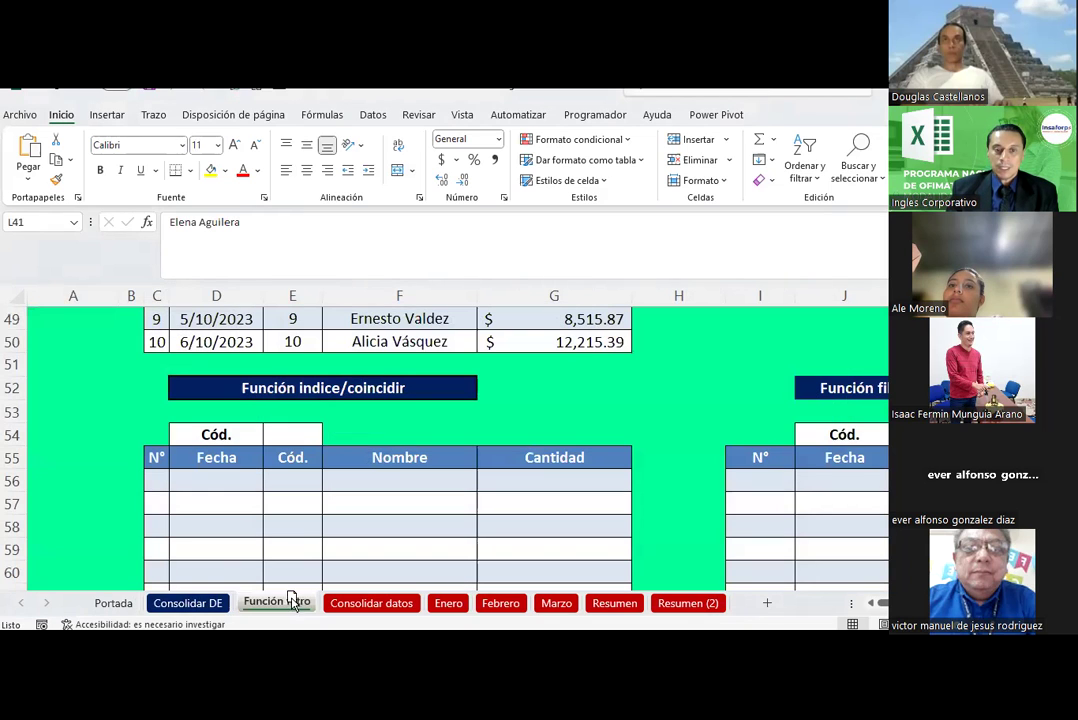
{"action": "left_click", "coordinate": [588, 410]}
- Scroll up to the sales table of dates, codes, names and amounts in rows 40–50
{"action": "scroll", "coordinate": [589, 410], "scroll_direction": "up", "scroll_amount": 1}
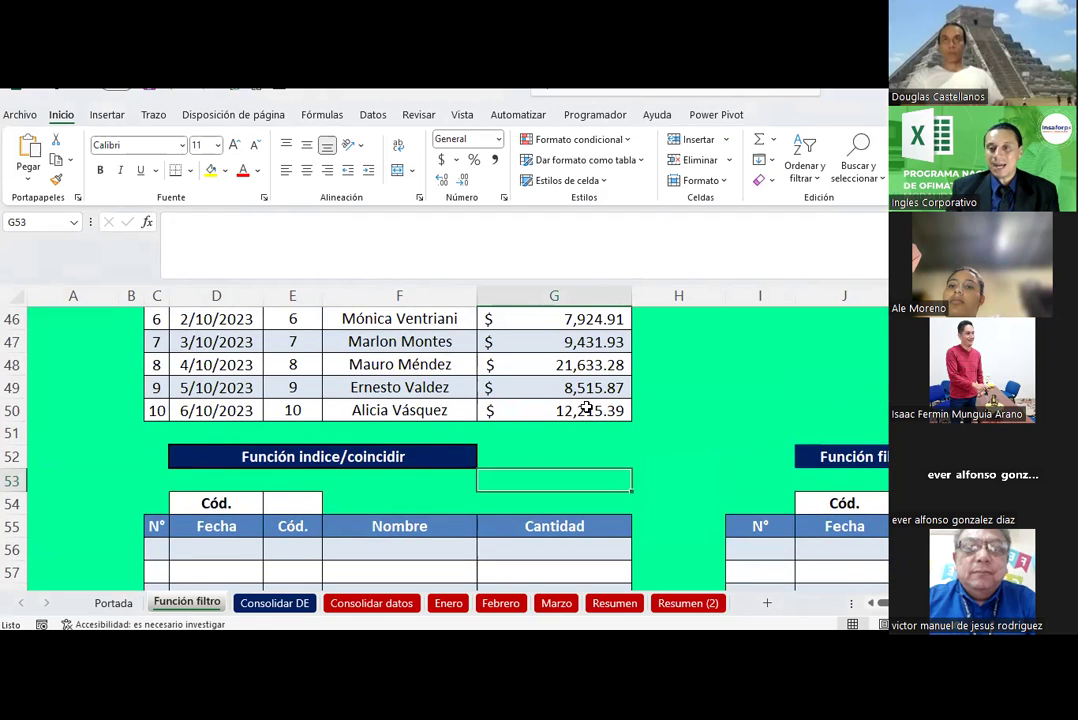
{"action": "scroll", "coordinate": [587, 409], "scroll_direction": "up", "scroll_amount": 1}
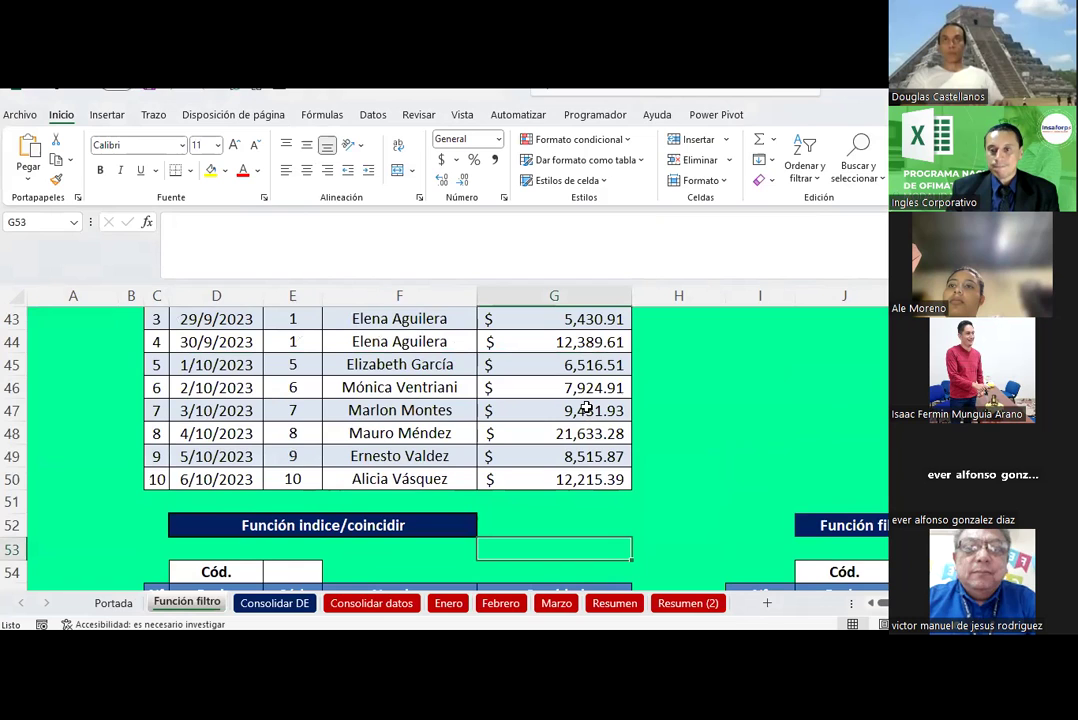
{"action": "scroll", "coordinate": [588, 410], "scroll_direction": "down", "scroll_amount": 1}
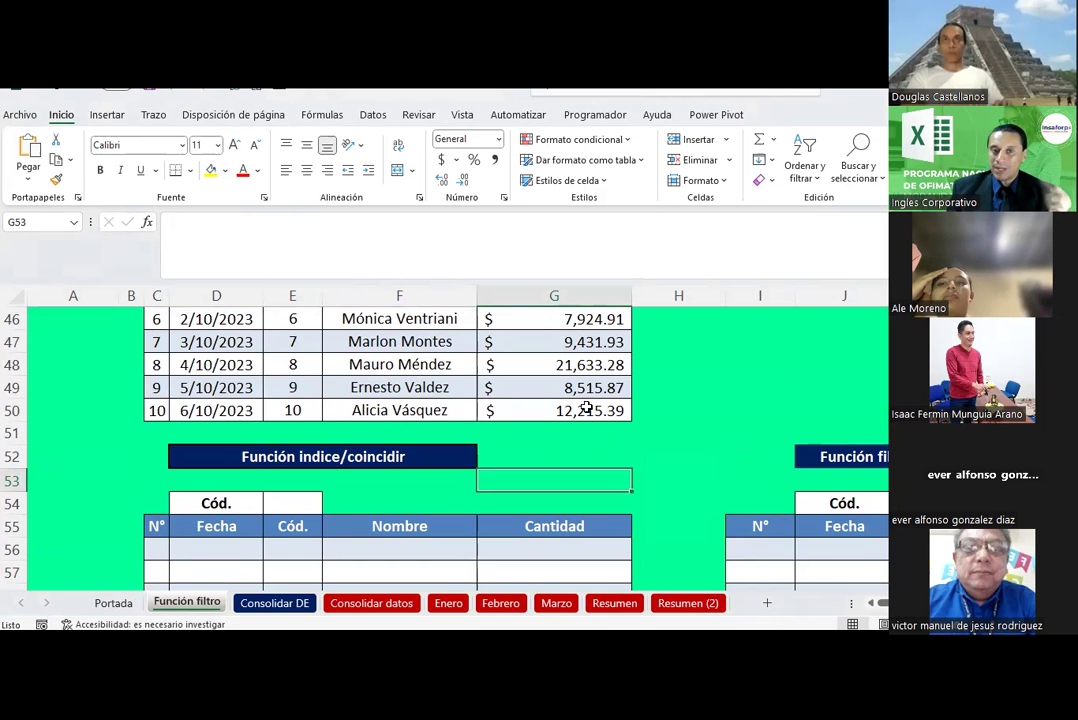
{"action": "scroll", "coordinate": [588, 410], "scroll_direction": "up", "scroll_amount": 1}
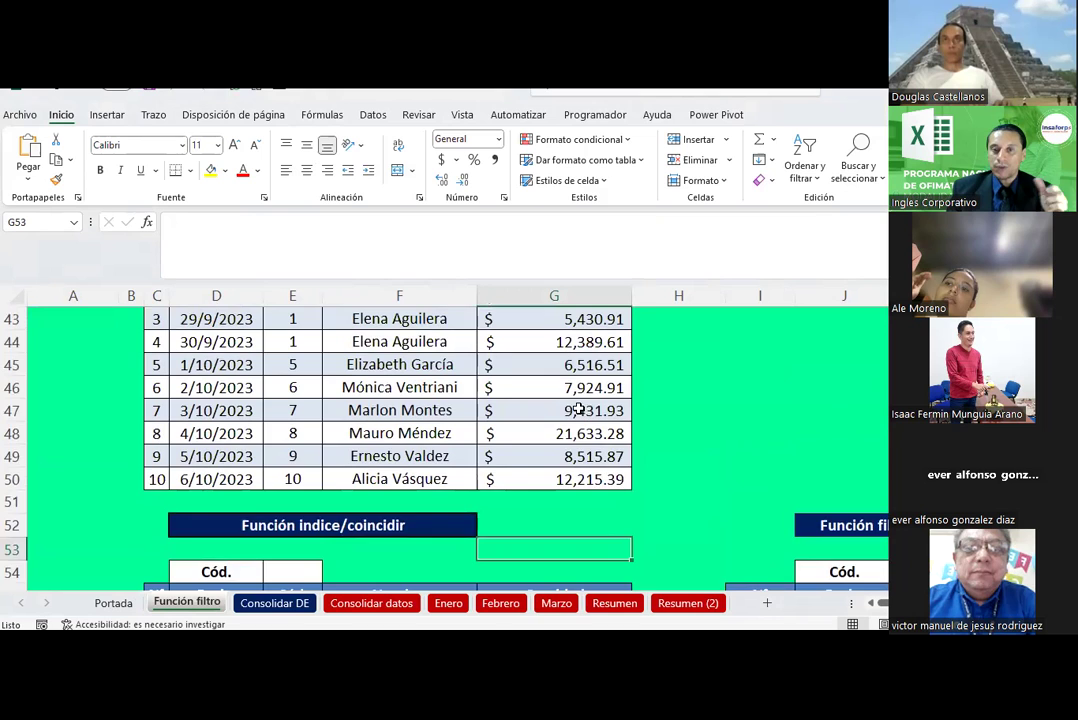
{"action": "scroll", "coordinate": [586, 409], "scroll_direction": "up", "scroll_amount": 1}
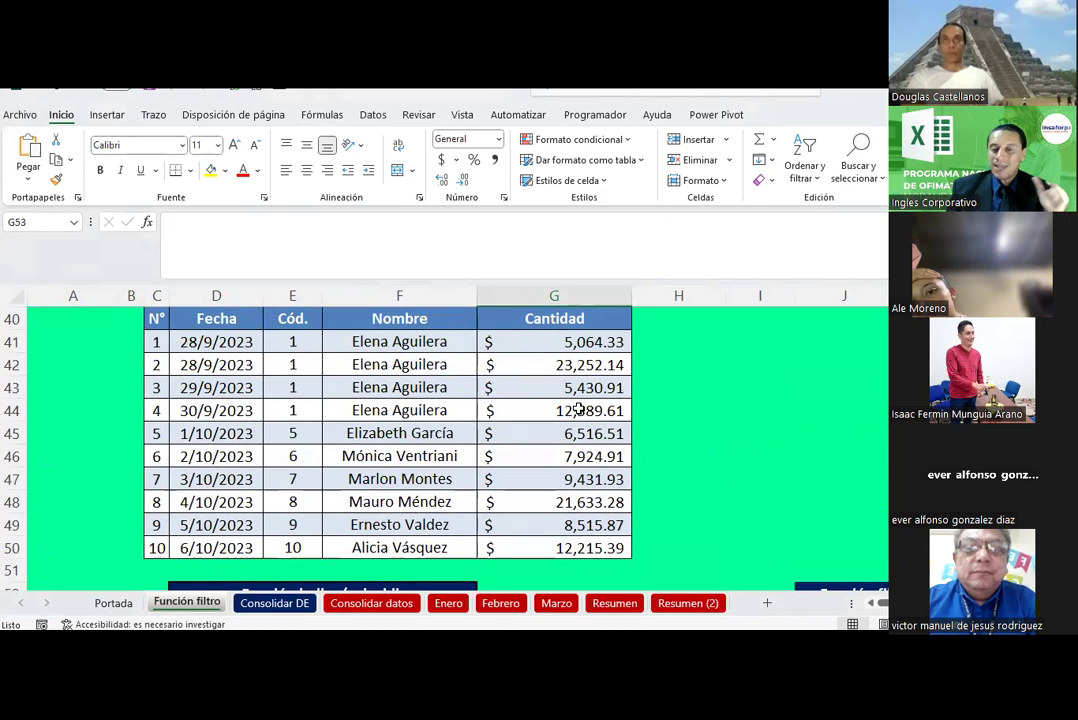
{"action": "scroll", "coordinate": [568, 385], "scroll_direction": "up", "scroll_amount": 1}
{"action": "scroll", "coordinate": [568, 385], "scroll_direction": "down", "scroll_amount": 1}
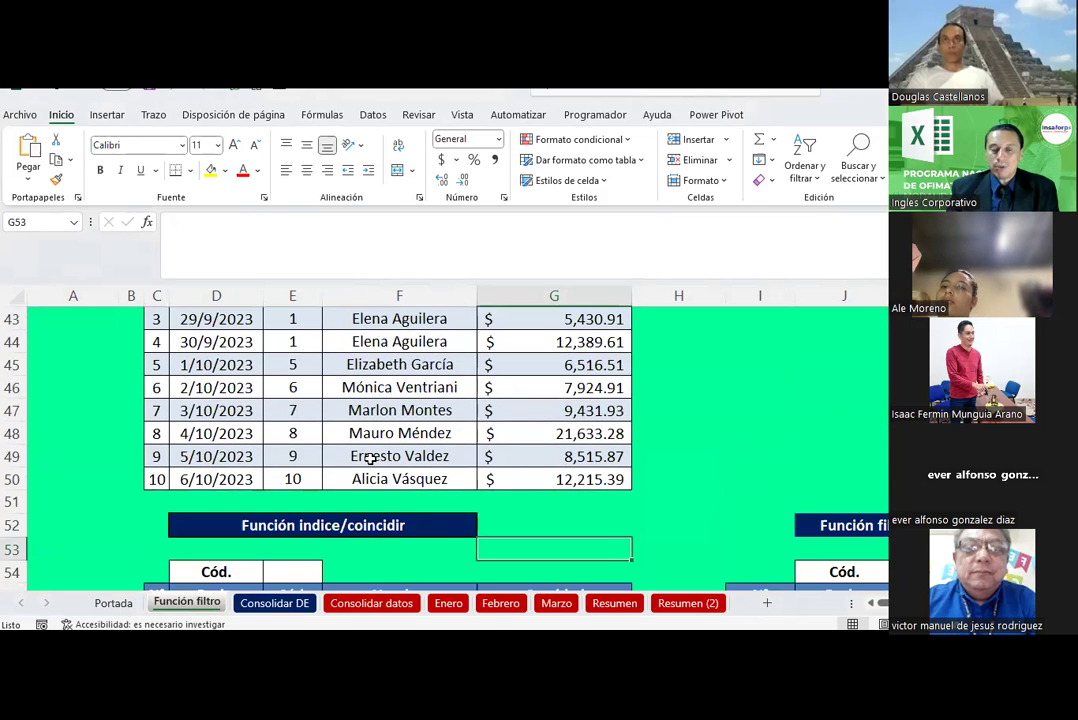
{"action": "scroll", "coordinate": [368, 452], "scroll_direction": "up", "scroll_amount": 1, "text": "ctrl"}
{"action": "scroll", "coordinate": [354, 458], "scroll_direction": "up", "scroll_amount": 1, "text": "ctrl"}
{"action": "scroll", "coordinate": [354, 458], "scroll_direction": "up", "scroll_amount": 2}
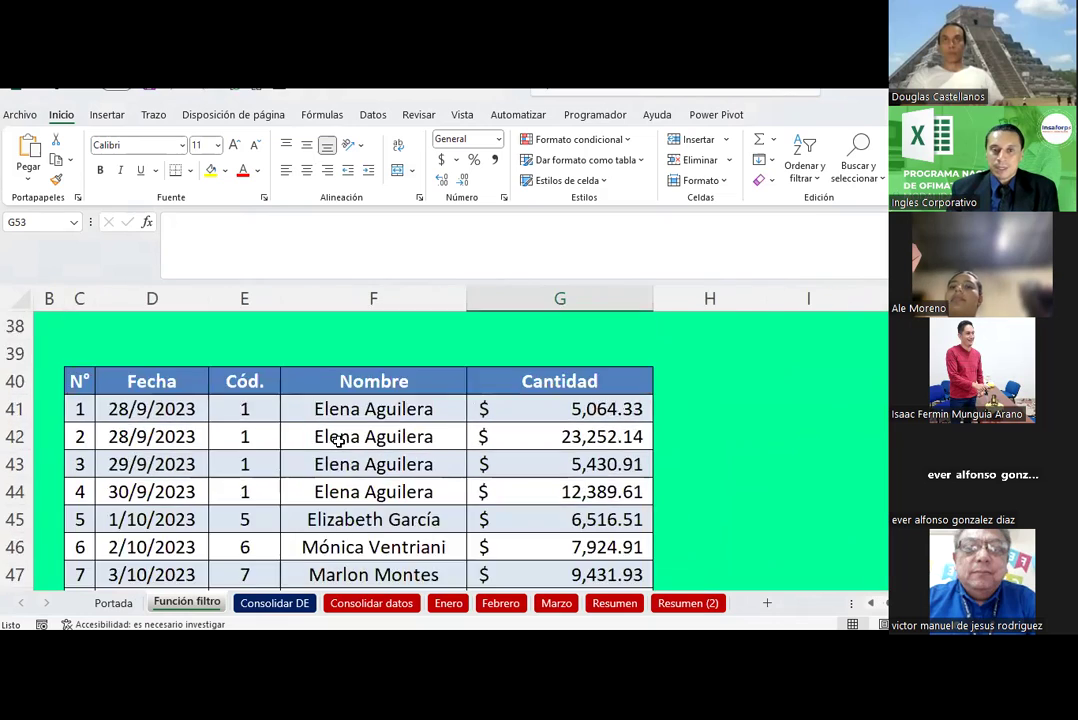
{"action": "scroll", "coordinate": [345, 448], "scroll_direction": "down", "scroll_amount": 1}
{"action": "scroll", "coordinate": [340, 441], "scroll_direction": "up", "scroll_amount": 1}
{"action": "scroll", "coordinate": [340, 441], "scroll_direction": "up", "scroll_amount": 1}
{"action": "scroll", "coordinate": [342, 435], "scroll_direction": "down", "scroll_amount": 1}
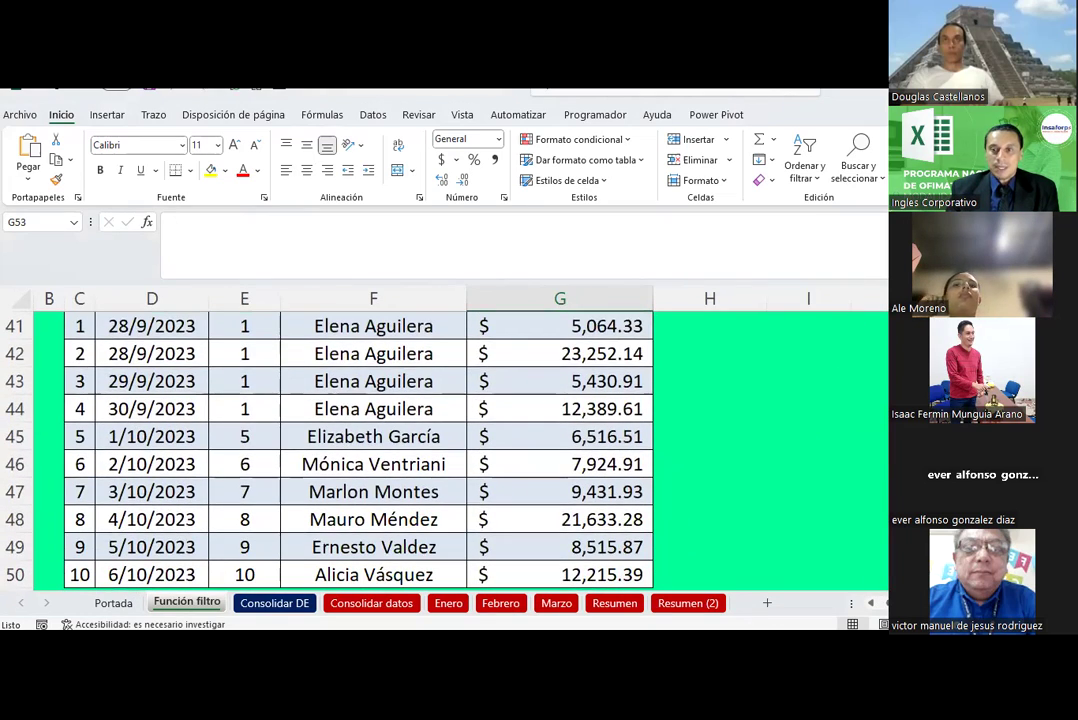
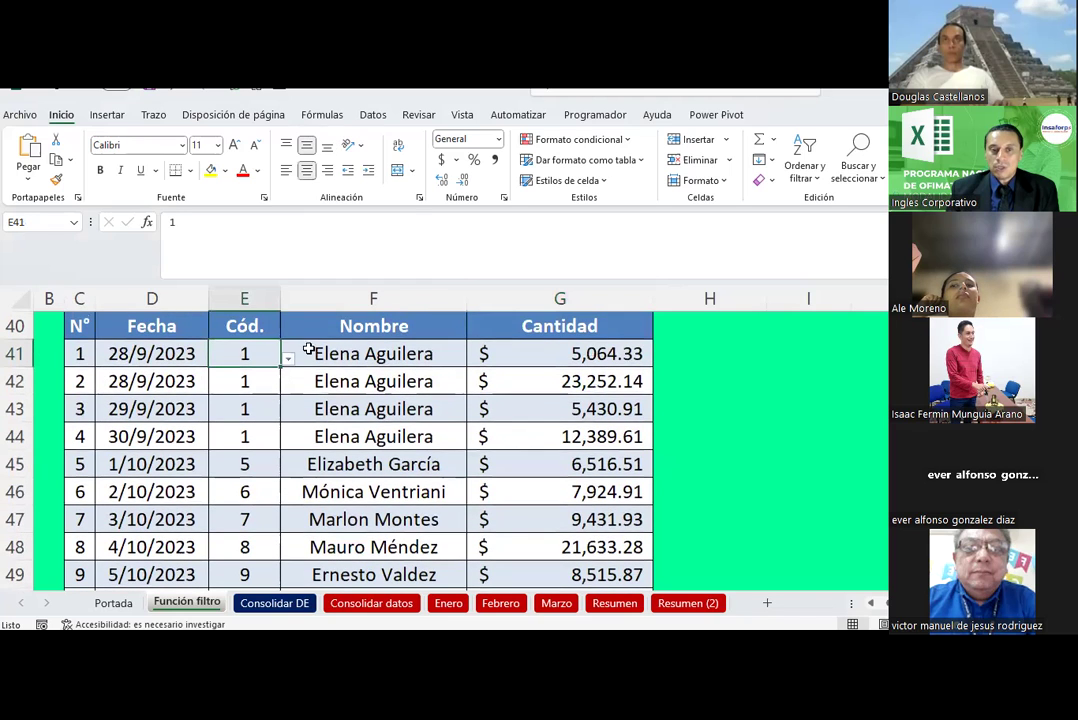
{"action": "left_click", "coordinate": [330, 355]}
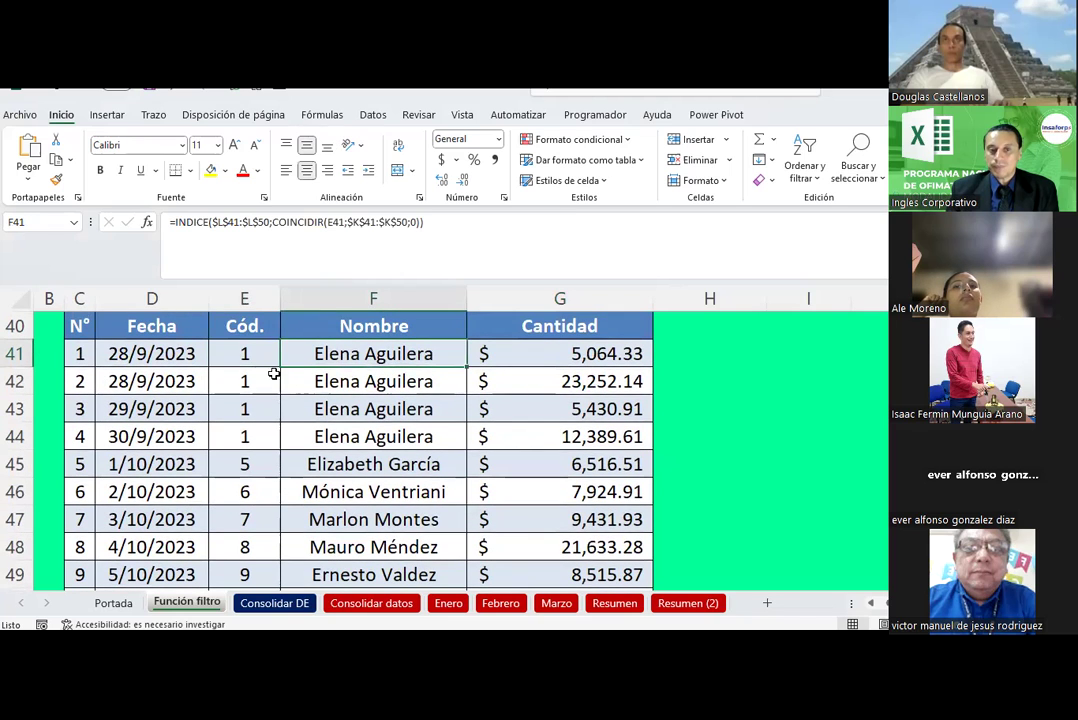
{"action": "left_click", "coordinate": [249, 355]}
{"action": "left_click_drag", "start_coordinate": [82, 352], "coordinate": [561, 437]}
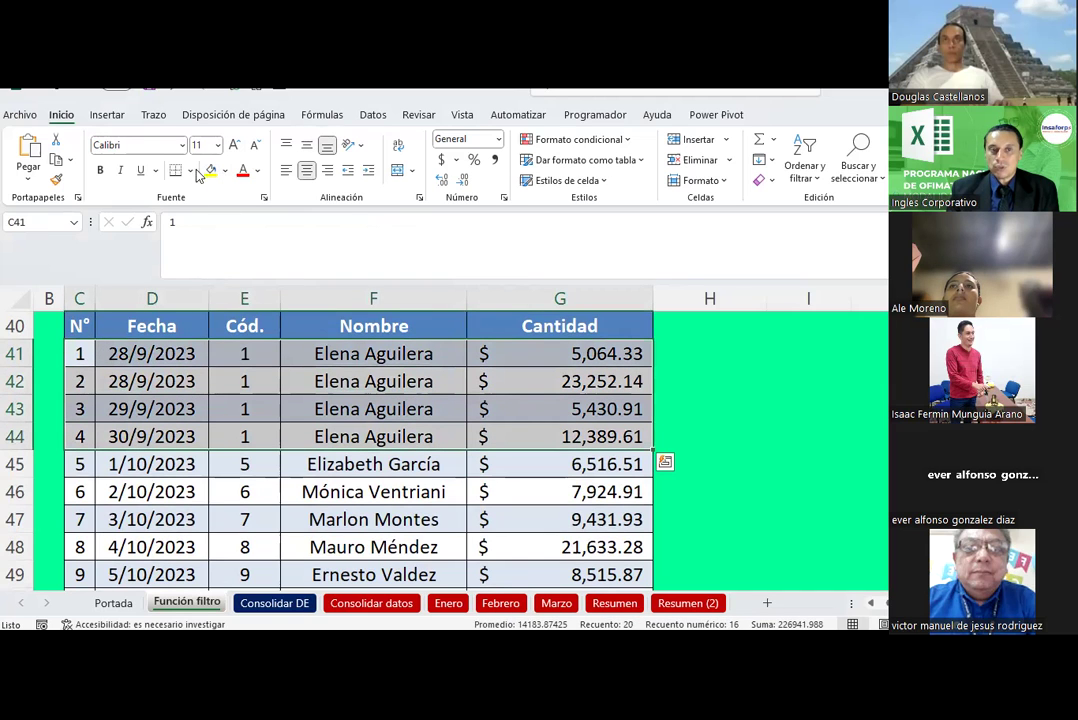
{"action": "left_click", "coordinate": [190, 171]}
{"action": "left_click", "coordinate": [240, 372]}
{"action": "left_click", "coordinate": [400, 408]}
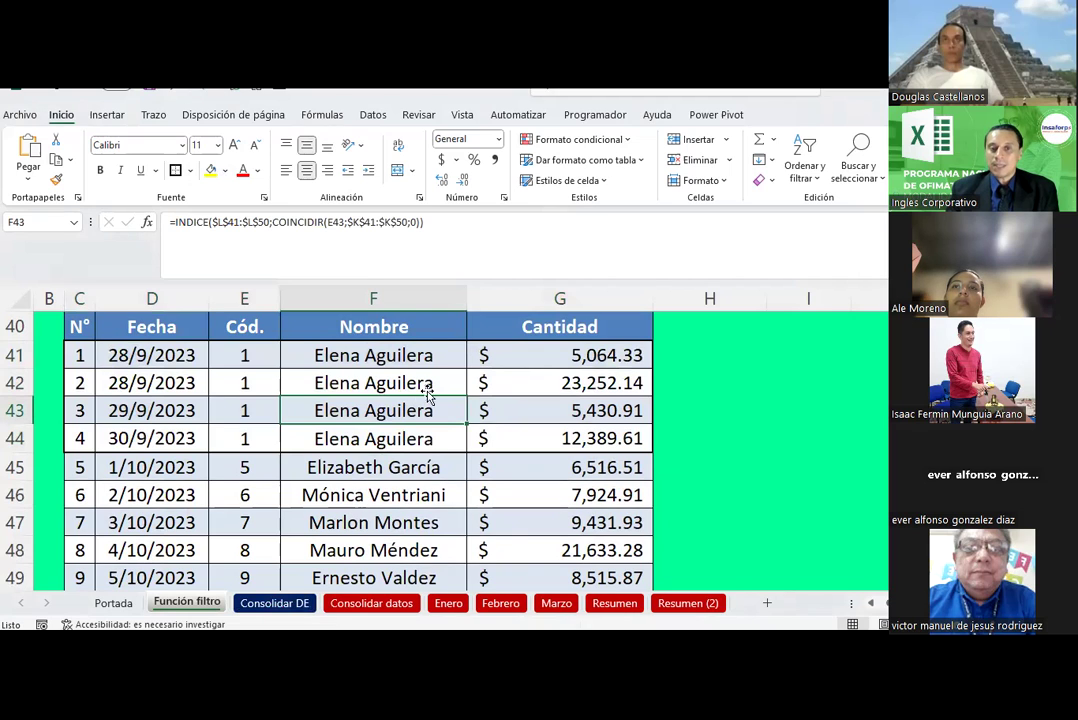
- Inspect E41 and F41's name-lookup formula, then show the file name and location details
{"action": "left_click", "coordinate": [251, 358]}
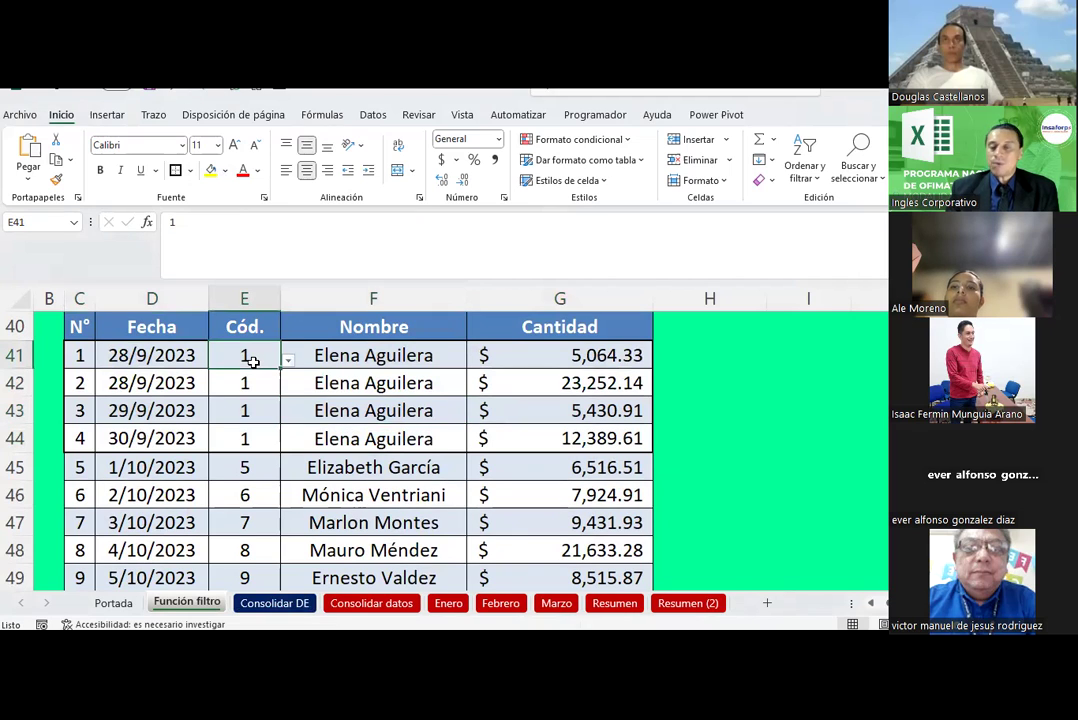
{"action": "left_click", "coordinate": [367, 355]}
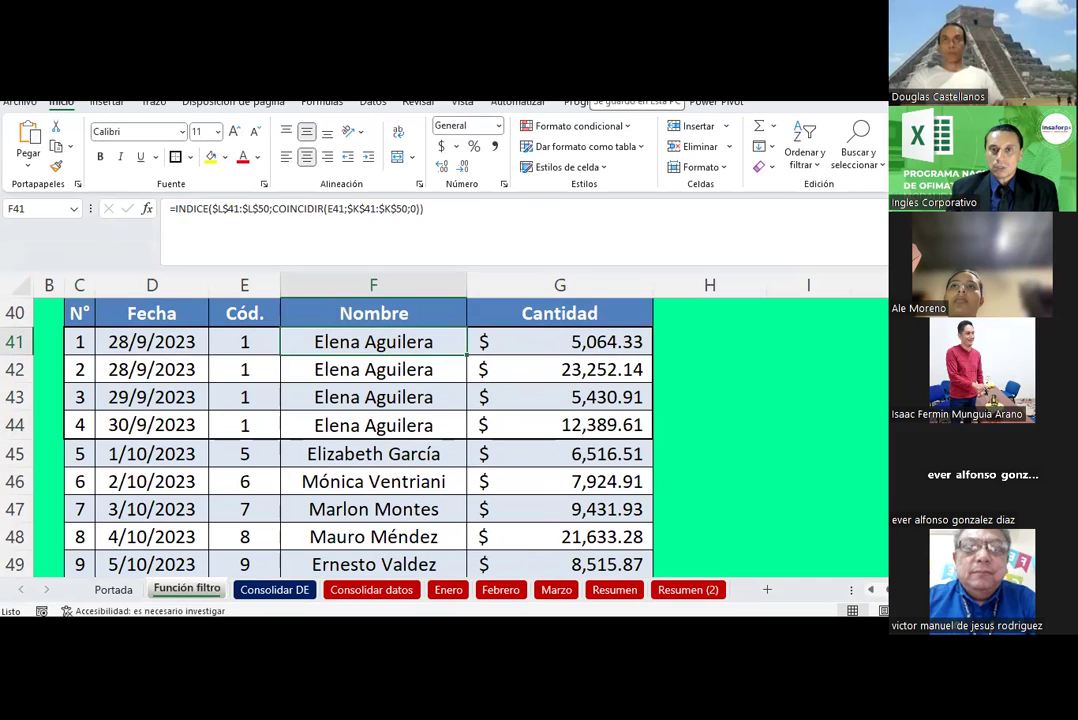
{"action": "left_click", "coordinate": [536, 88]}
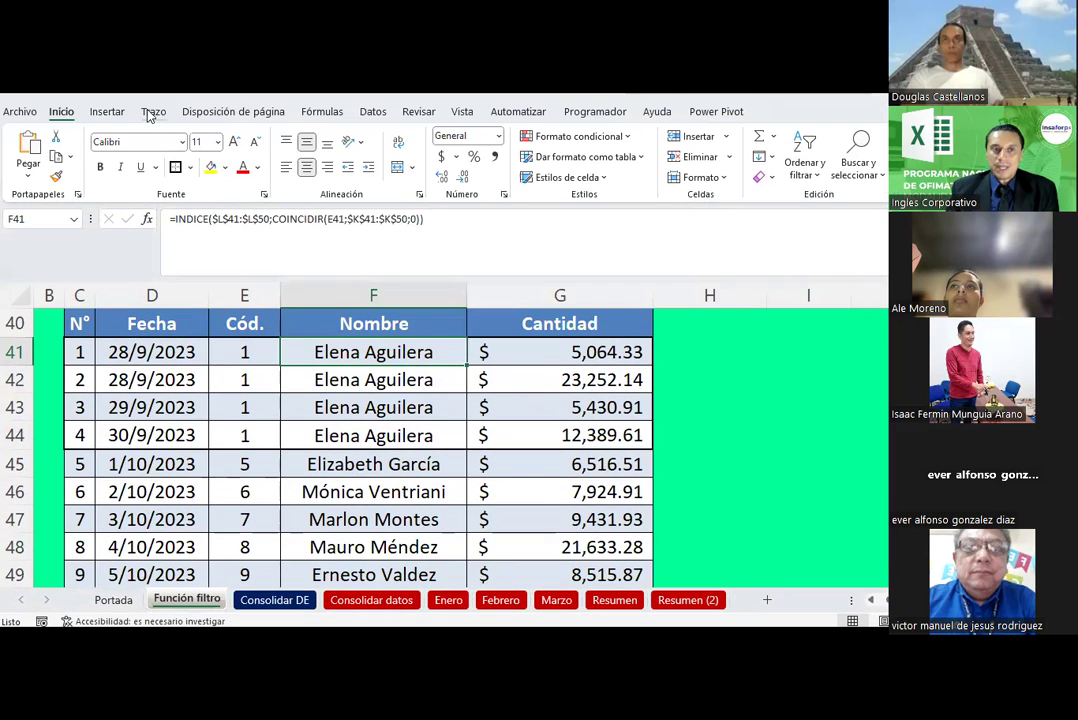
- Draw a check mark beside the first code-1 row with the black ink pen
{"action": "left_click", "coordinate": [153, 111]}
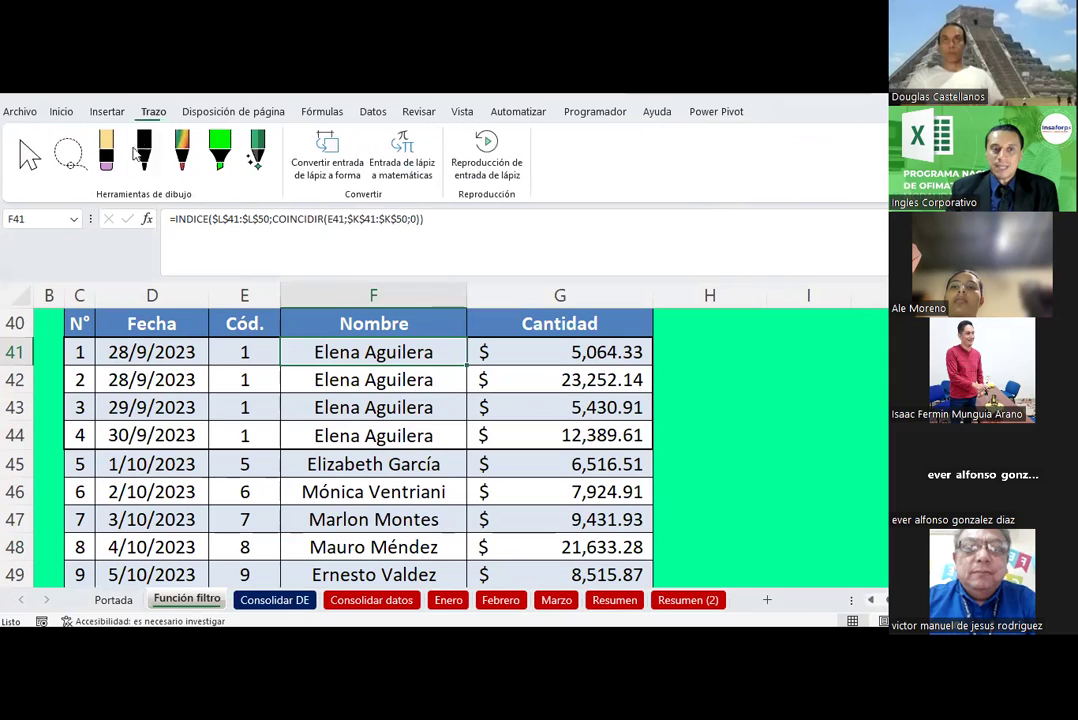
{"action": "left_click", "coordinate": [160, 162]}
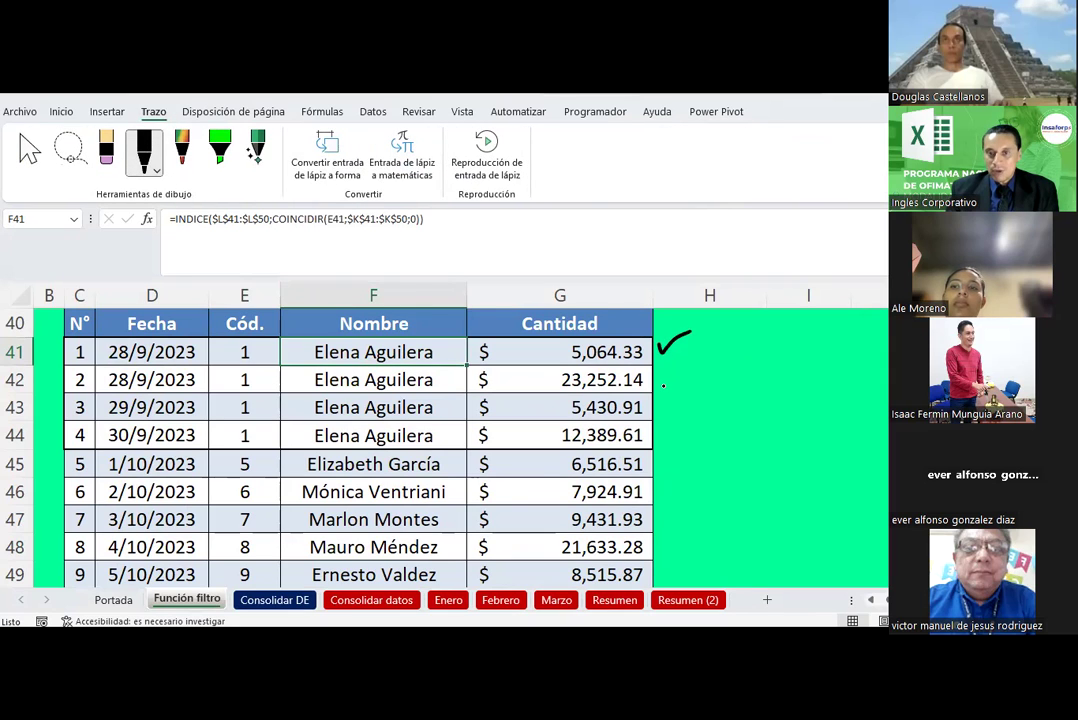
{"action": "left_click_drag", "start_coordinate": [660, 409], "coordinate": [686, 398]}
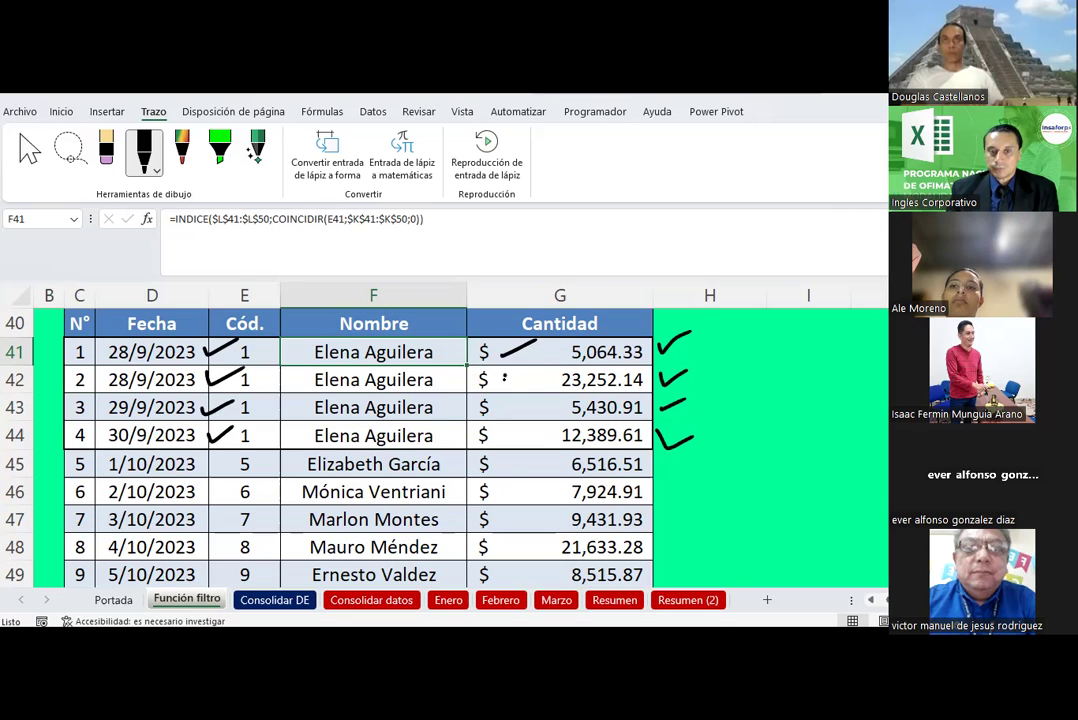
- Switch the pen colour to purple and draw a plus sign beside the code in row 42
{"action": "left_click", "coordinate": [145, 160]}
{"action": "left_click", "coordinate": [140, 389]}
{"action": "left_click", "coordinate": [266, 354]}
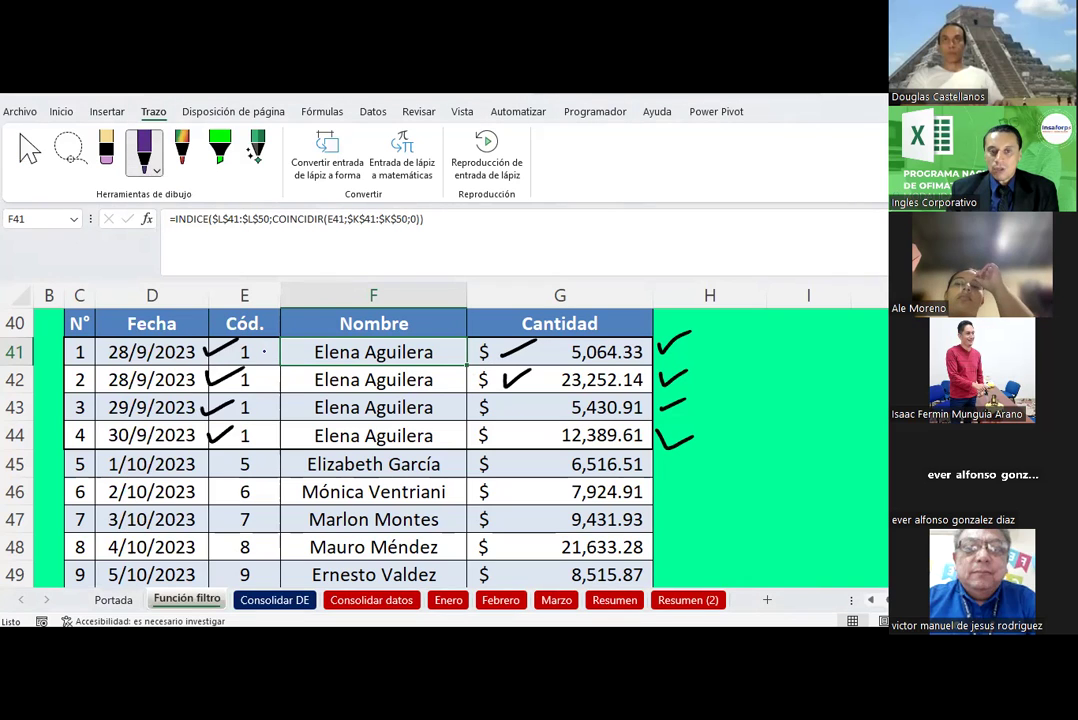
{"action": "left_click", "coordinate": [256, 372]}
{"action": "mouse_move", "coordinate": [268, 371]}
{"action": "left_mouse_down"}
{"action": "mouse_move", "coordinate": [268, 388]}
{"action": "mouse_move", "coordinate": [283, 380]}
{"action": "left_mouse_up"}
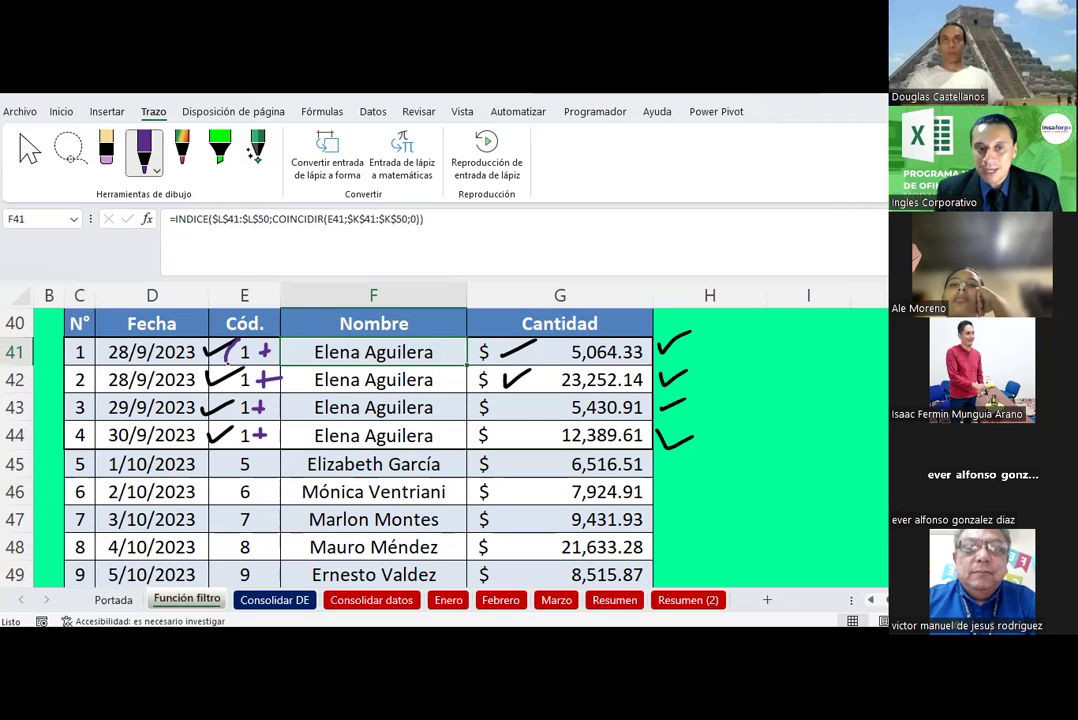
- Circle the code in E41, loop the name to its amount, then erase those ink marks
{"action": "left_click_drag", "start_coordinate": [236, 342], "coordinate": [270, 350]}
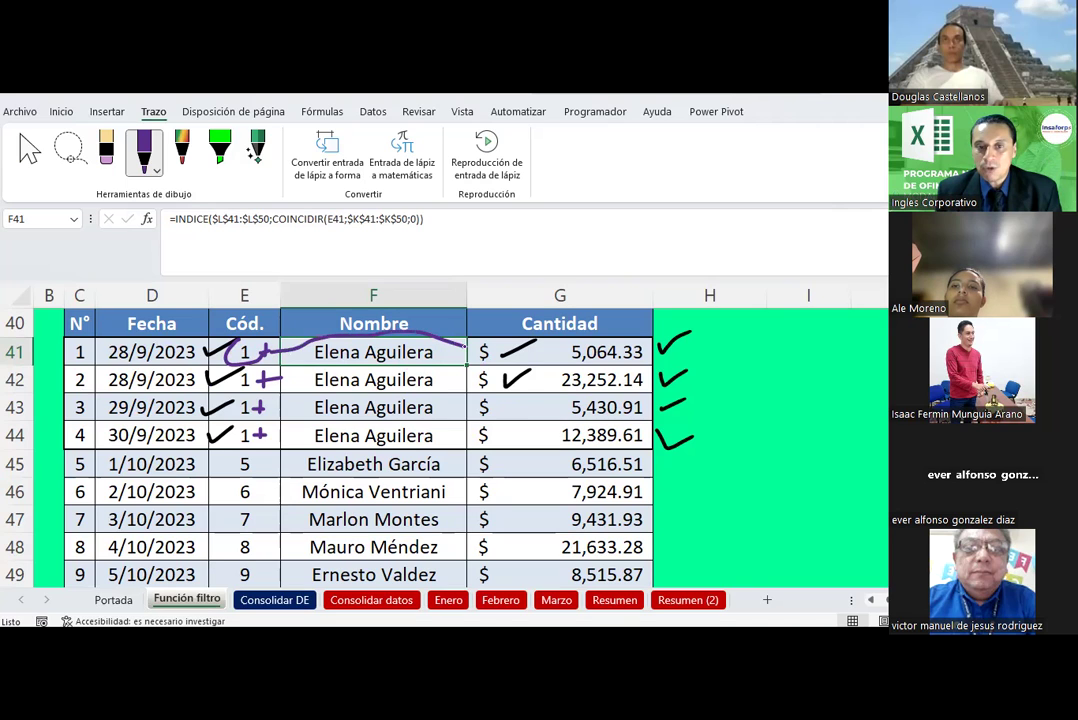
{"action": "mouse_move", "coordinate": [458, 354]}
{"action": "left_mouse_down"}
{"action": "mouse_move", "coordinate": [468, 364]}
{"action": "mouse_move", "coordinate": [643, 376]}
{"action": "left_mouse_up"}
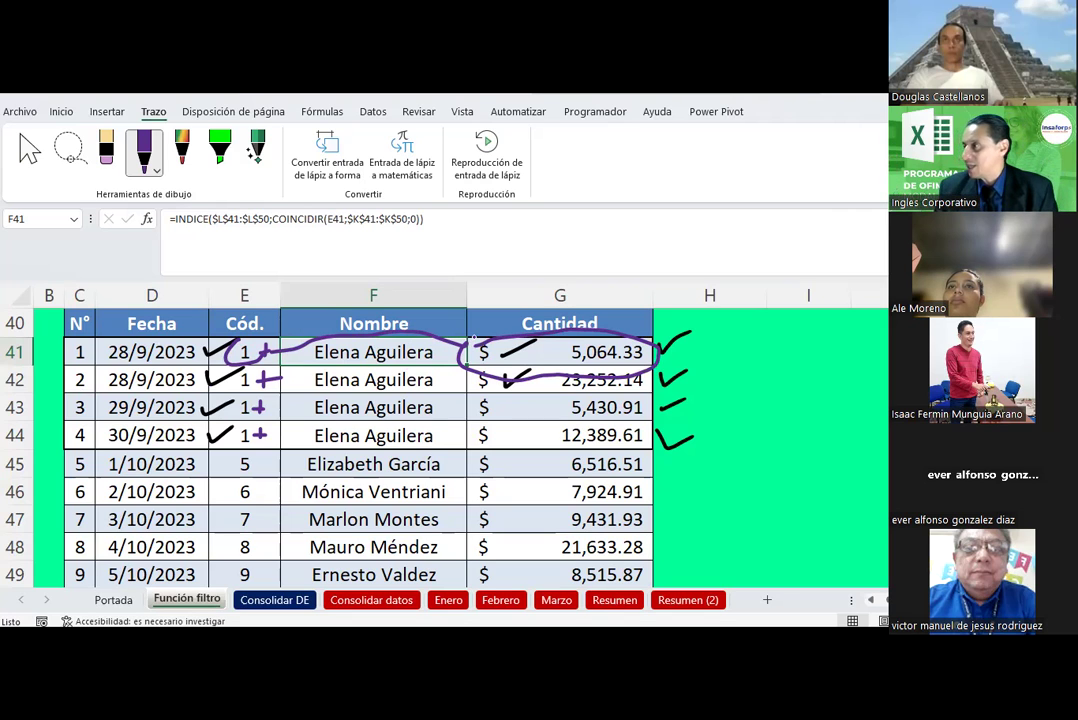
{"action": "left_click", "coordinate": [106, 150]}
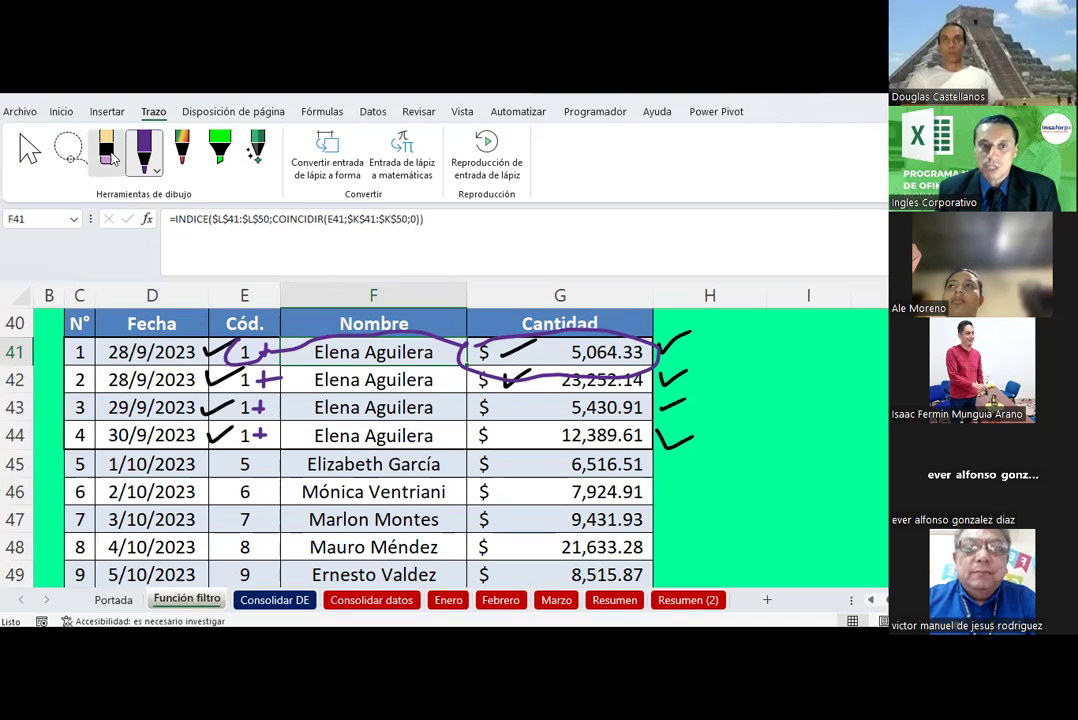
{"action": "mouse_move", "coordinate": [215, 348]}
{"action": "left_mouse_down"}
{"action": "mouse_move", "coordinate": [218, 385]}
{"action": "mouse_move", "coordinate": [383, 358]}
{"action": "mouse_move", "coordinate": [739, 339]}
{"action": "mouse_move", "coordinate": [674, 375]}
{"action": "mouse_move", "coordinate": [683, 455]}
{"action": "mouse_move", "coordinate": [265, 433]}
{"action": "mouse_move", "coordinate": [252, 413]}
{"action": "left_mouse_up"}
- Clear the stray mark by E41, then in purple ink tick 5,064.33, circle E41's 1, and bracket the four amounts
{"action": "left_click_drag", "start_coordinate": [268, 368], "coordinate": [265, 350]}
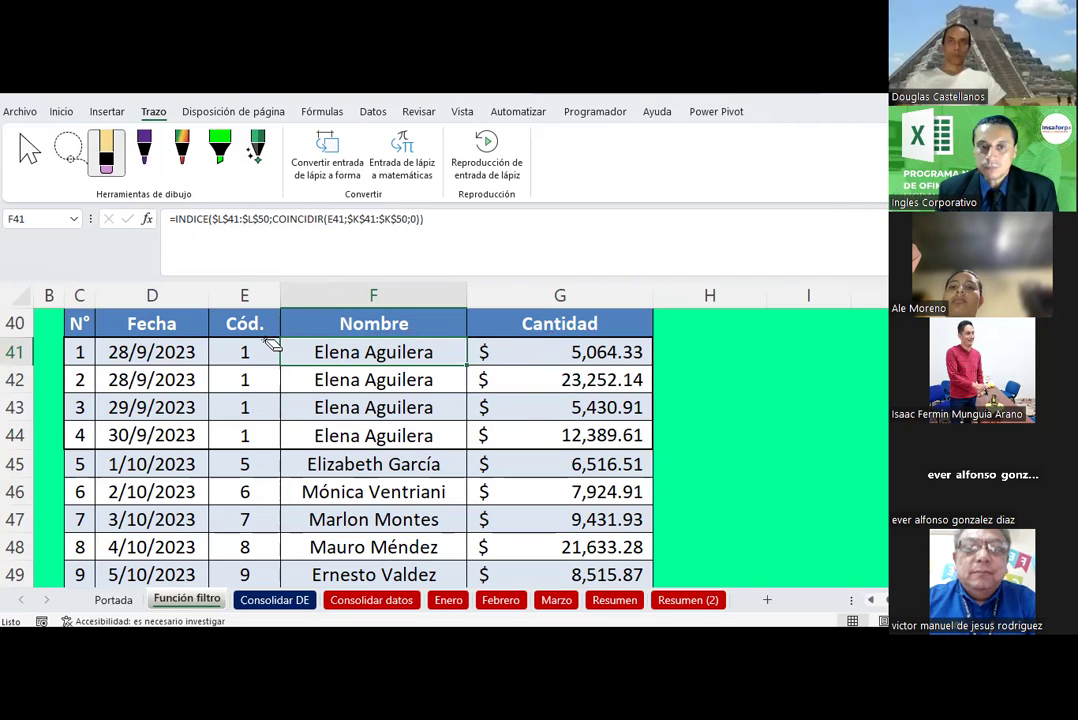
{"action": "left_click", "coordinate": [145, 147]}
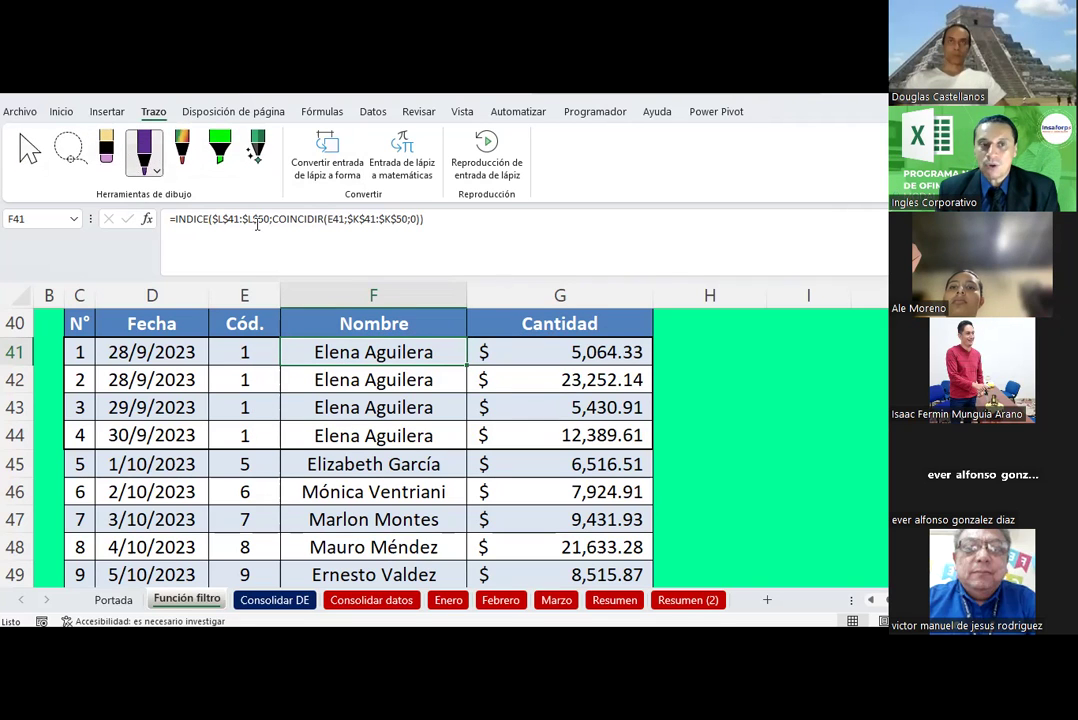
{"action": "left_click_drag", "start_coordinate": [664, 347], "coordinate": [703, 336]}
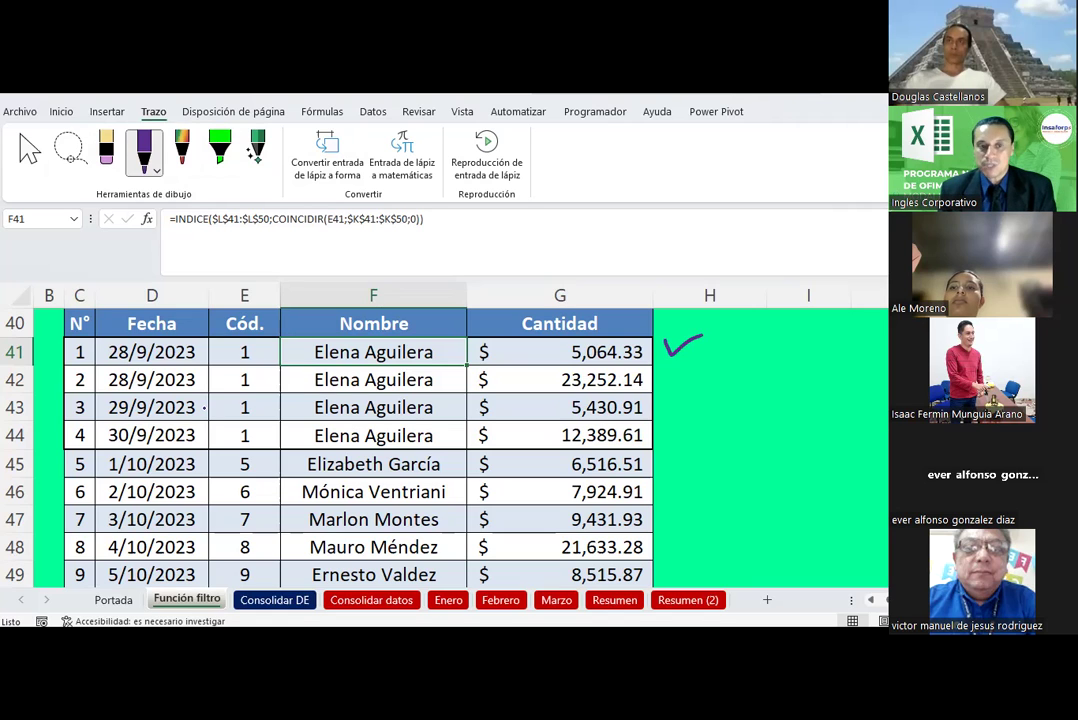
{"action": "mouse_move", "coordinate": [228, 342]}
{"action": "left_mouse_down"}
{"action": "mouse_move", "coordinate": [213, 365]}
{"action": "mouse_move", "coordinate": [266, 350]}
{"action": "left_mouse_up"}
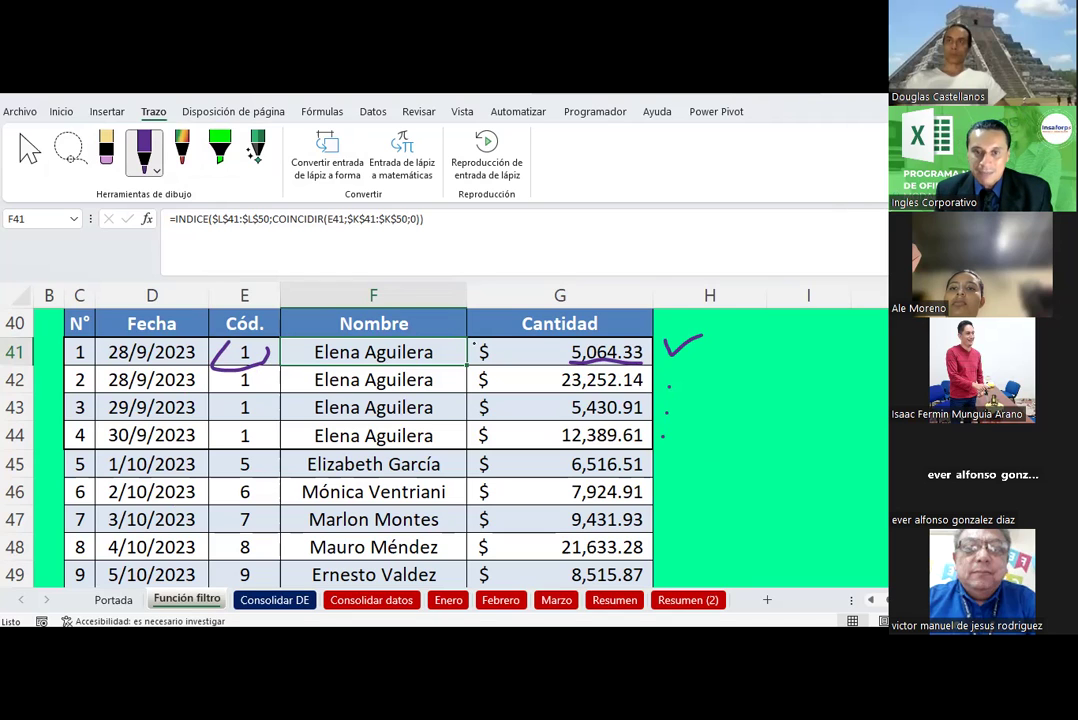
{"action": "left_click_drag", "start_coordinate": [657, 341], "coordinate": [661, 442]}
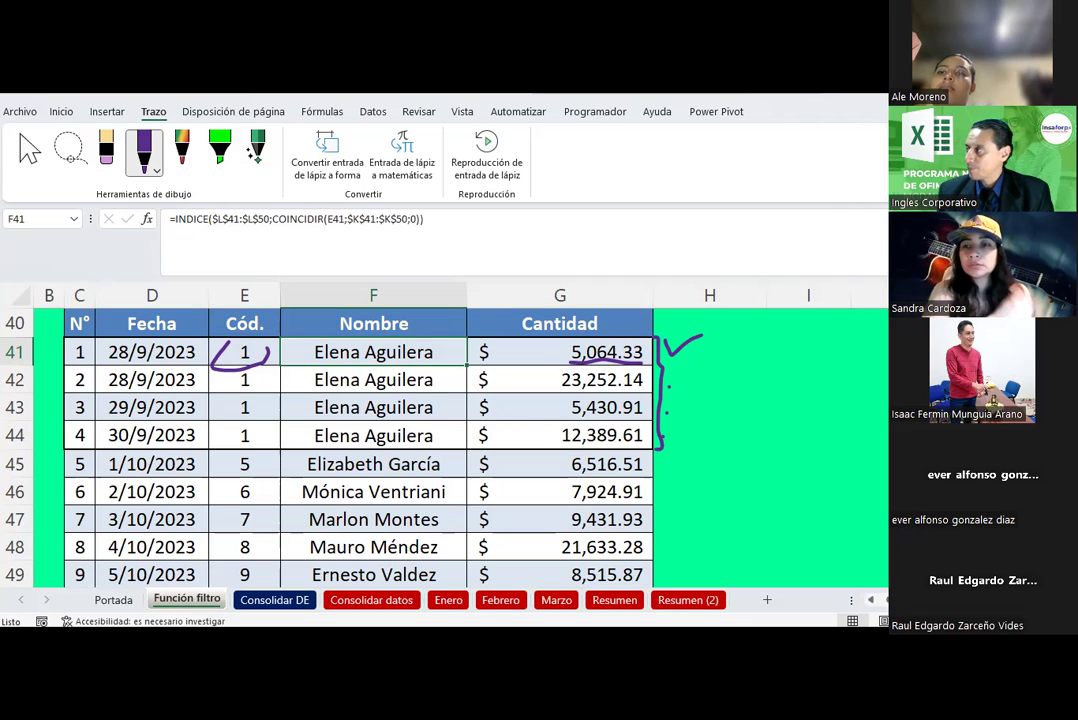
- Drop the purple pen with Esc so cells can be selected again
{"action": "key", "text": "Escape"}
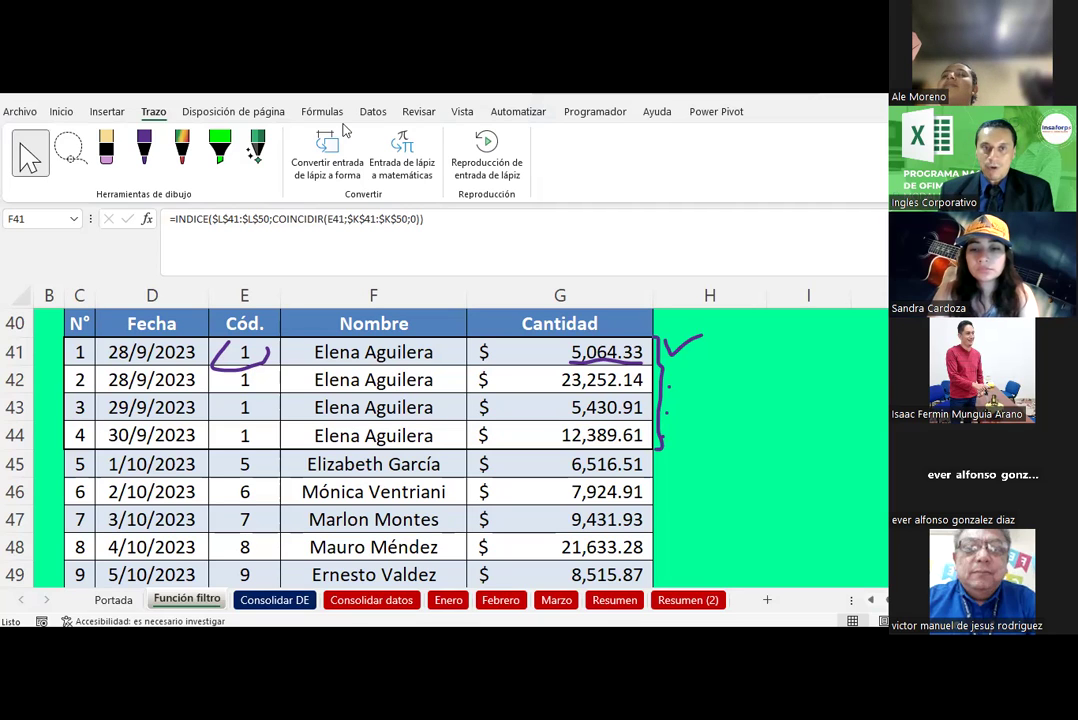
- Enter =filtrar in cell I44
{"action": "left_click", "coordinate": [774, 440]}
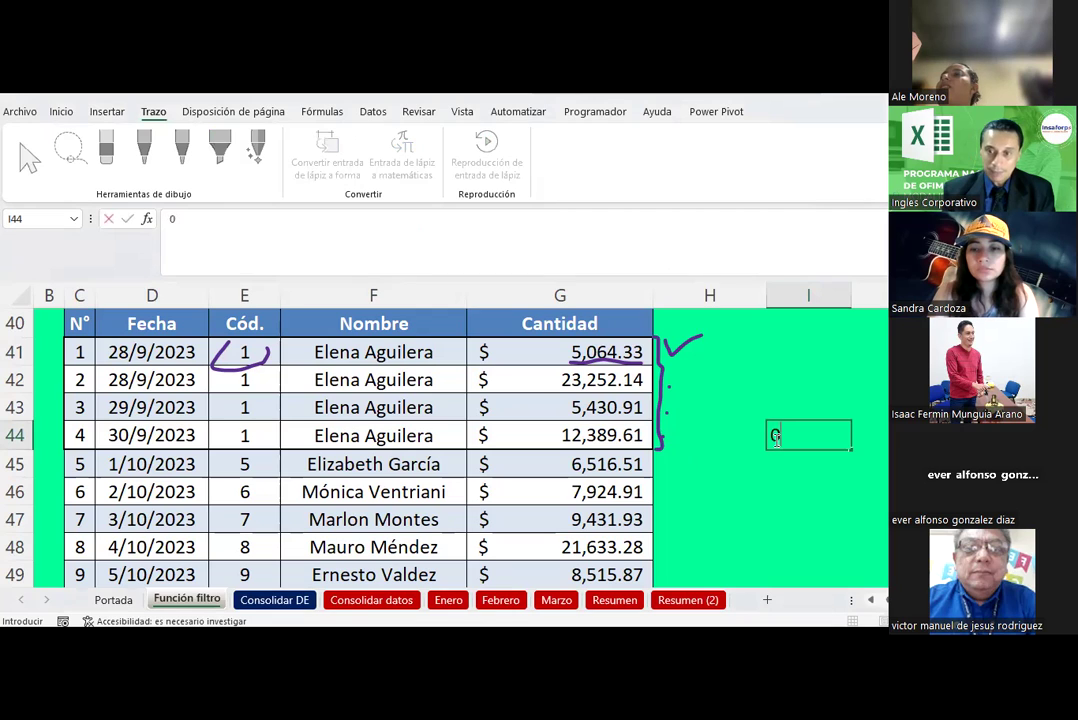
{"action": "type", "text": "="}
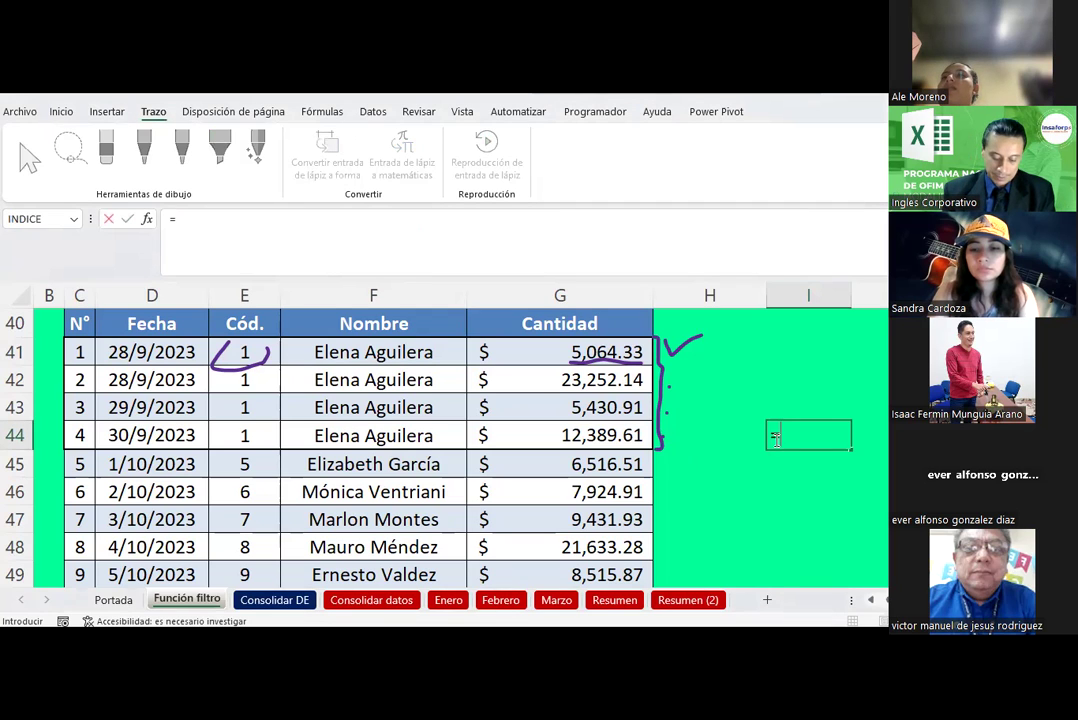
{"action": "type", "text": "filtrar"}
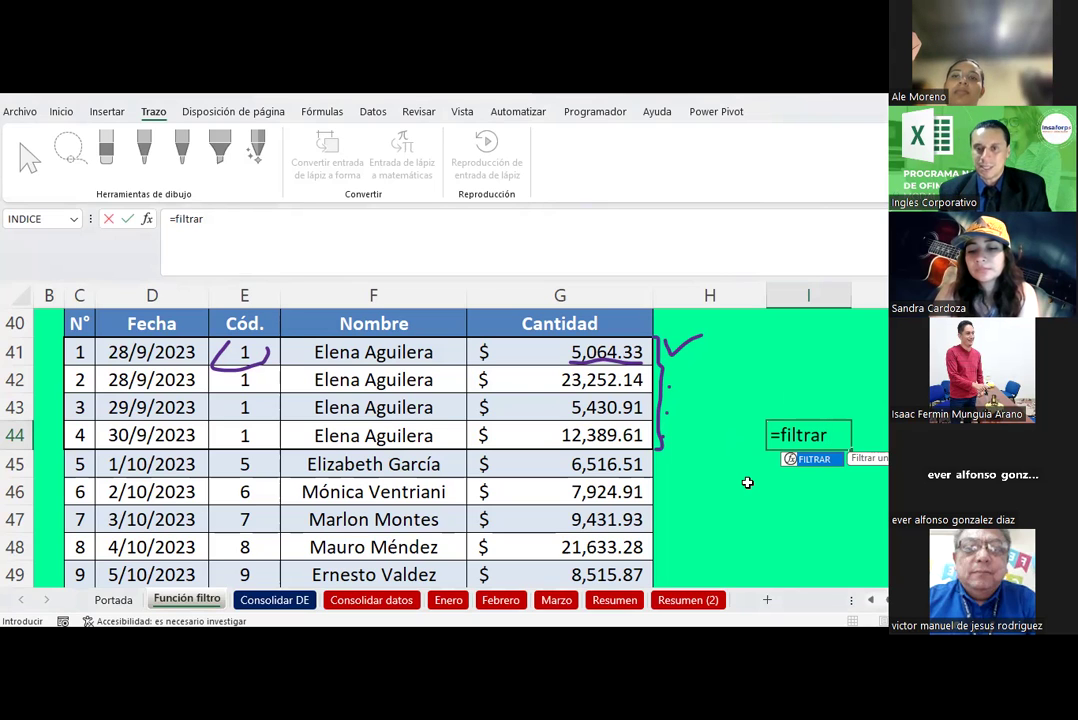
{"action": "left_click", "coordinate": [736, 396]}
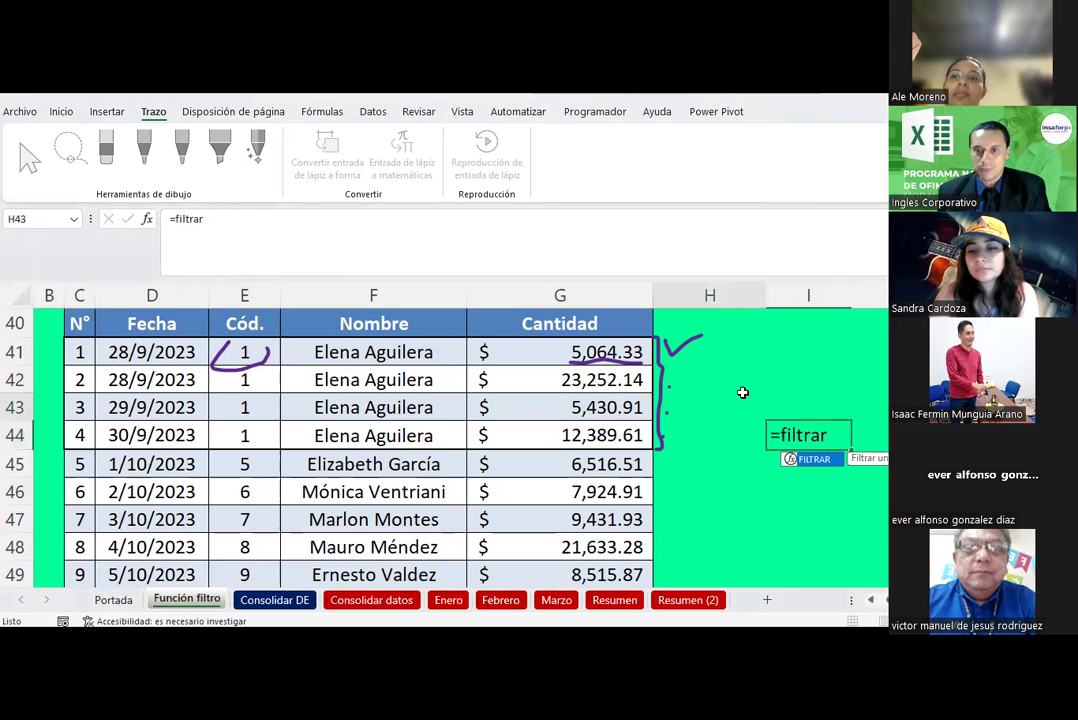
- Delete the purple ink bracket, check mark, underline and E41 circle from the table
{"action": "left_click", "coordinate": [659, 346]}
{"action": "key", "text": "Delete"}
{"action": "left_click", "coordinate": [684, 350]}
{"action": "key", "text": "Delete"}
{"action": "left_click", "coordinate": [606, 360]}
{"action": "key", "text": "Delete"}
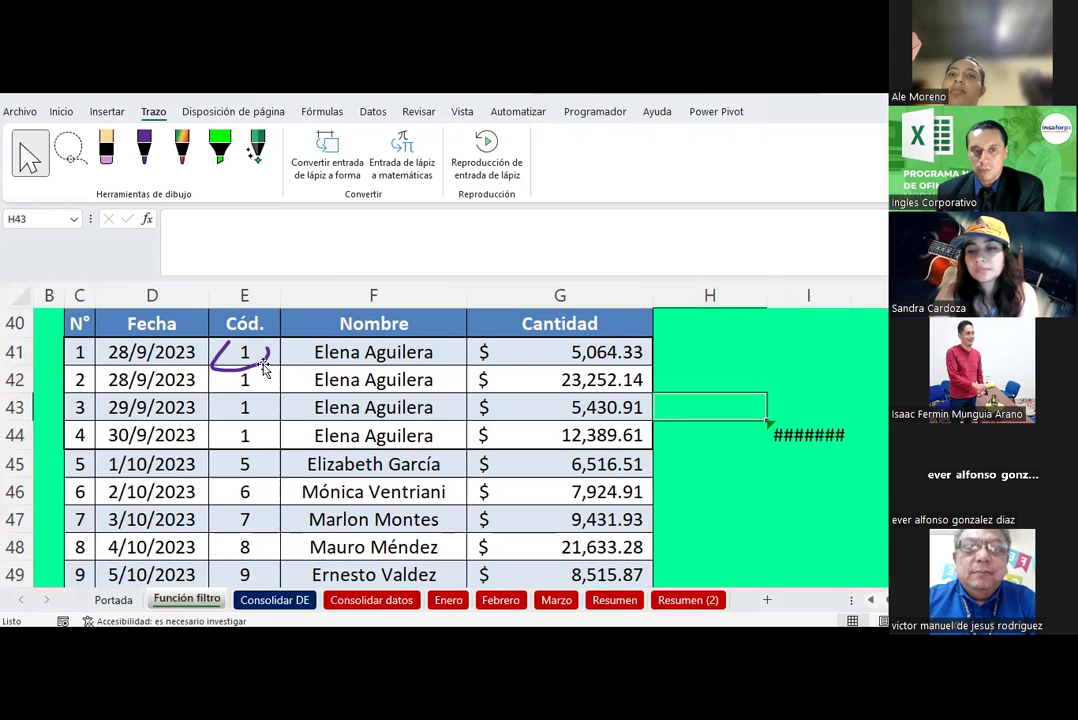
{"action": "left_click", "coordinate": [265, 366]}
{"action": "key", "text": "Delete"}
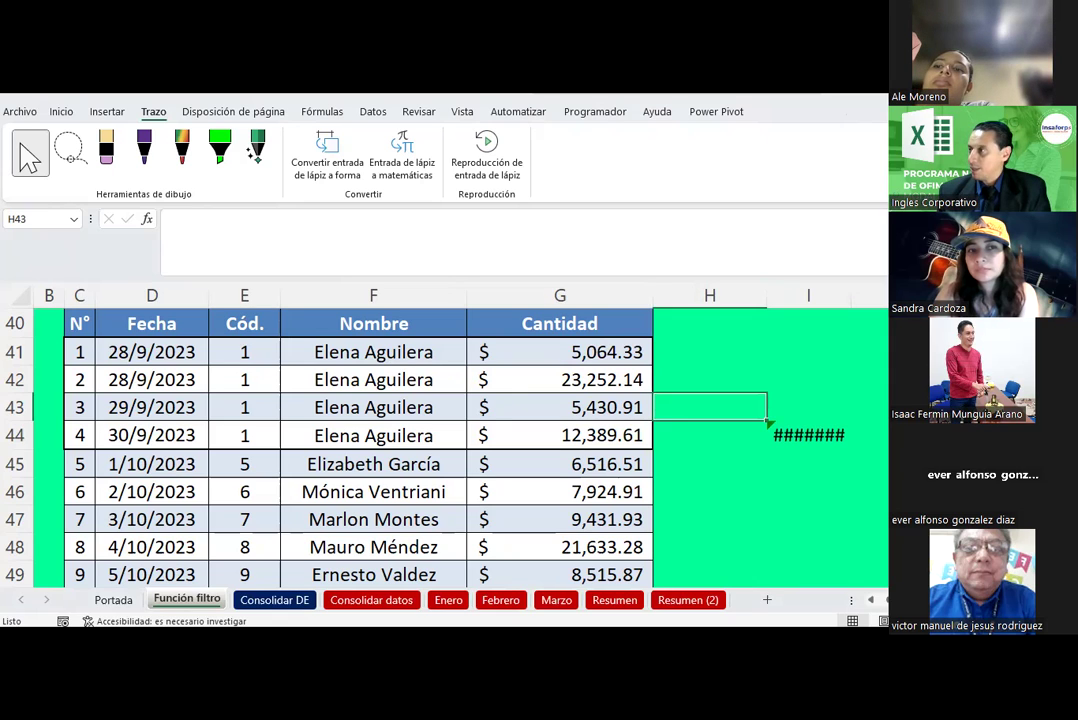
{"action": "left_click", "coordinate": [776, 430]}
{"action": "scroll", "coordinate": [539, 491], "scroll_direction": "down", "scroll_amount": 1}
{"action": "scroll", "coordinate": [539, 493], "scroll_direction": "down", "scroll_amount": 4}
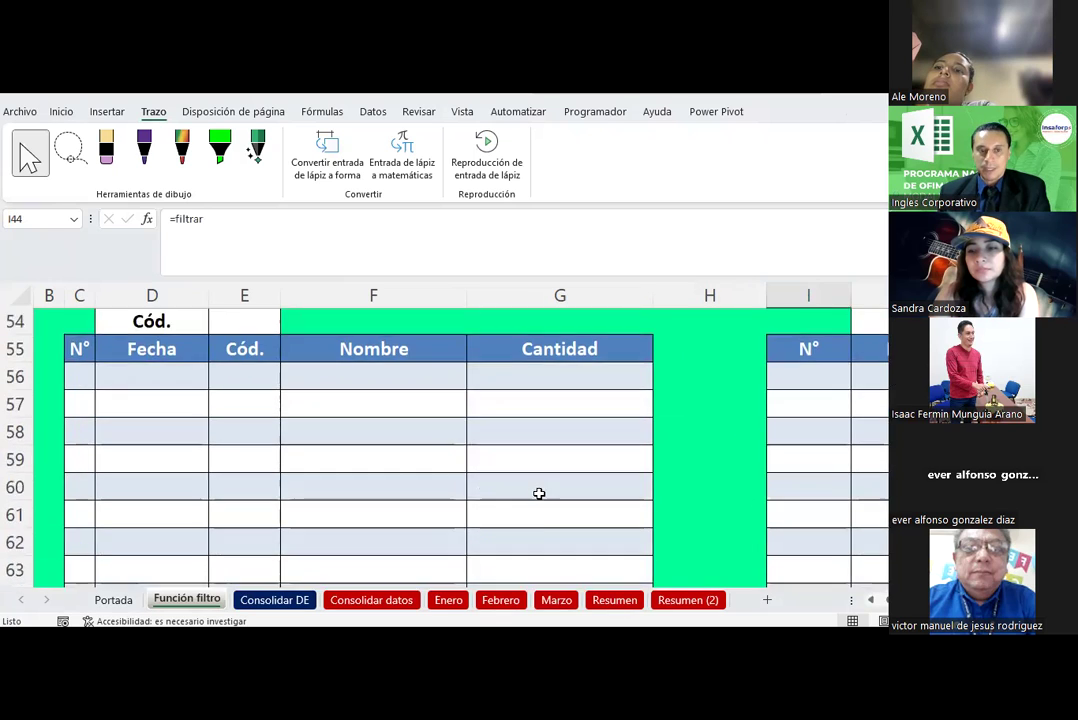
{"action": "scroll", "coordinate": [539, 493], "scroll_direction": "up", "scroll_amount": 1}
{"action": "scroll", "coordinate": [539, 493], "scroll_direction": "down", "scroll_amount": 1}
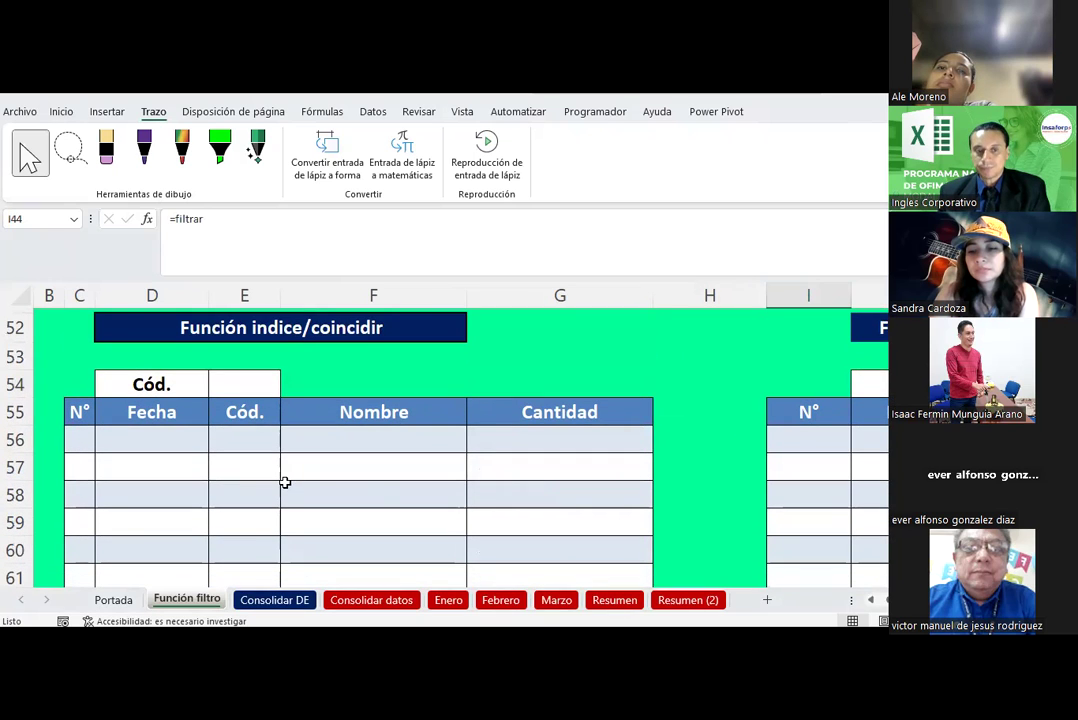
{"action": "left_click", "coordinate": [243, 384]}
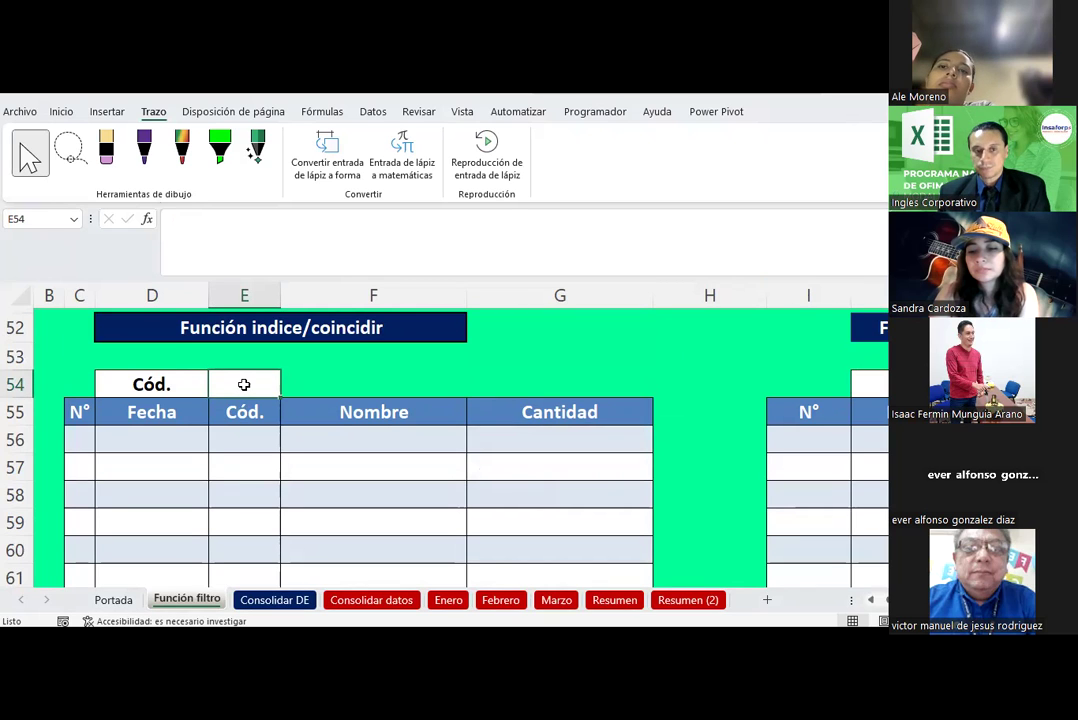
{"action": "scroll", "coordinate": [243, 384], "scroll_direction": "up", "scroll_amount": 4}
{"action": "scroll", "coordinate": [241, 378], "scroll_direction": "up", "scroll_amount": 2}
{"action": "scroll", "coordinate": [274, 390], "scroll_direction": "down", "scroll_amount": 2}
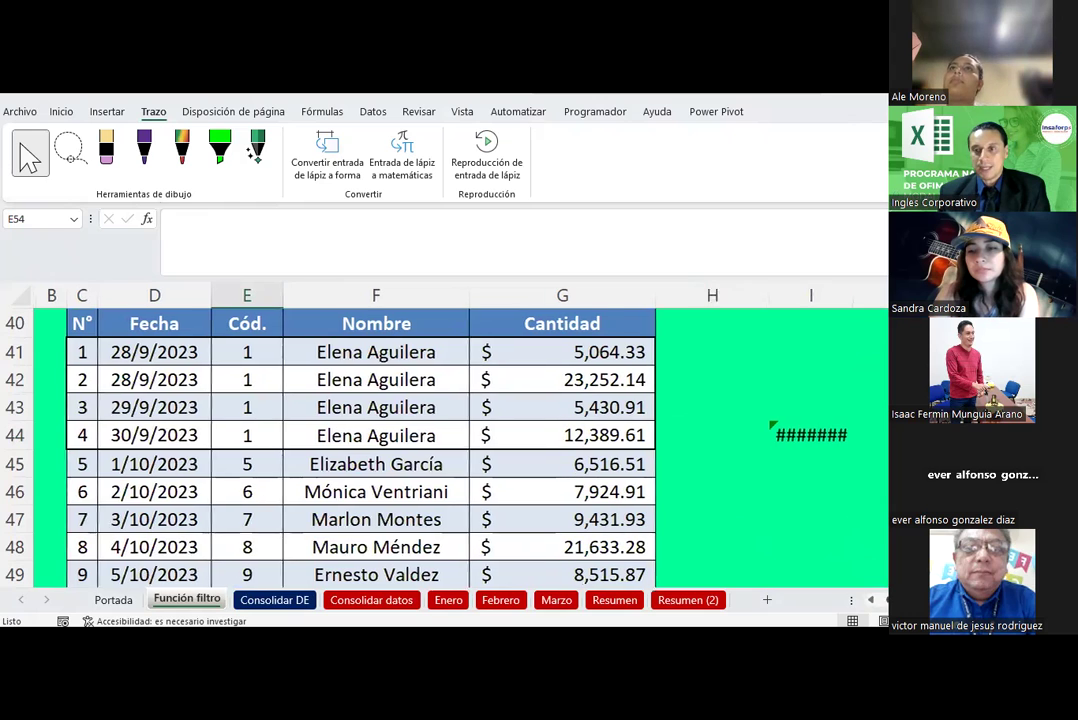
{"action": "scroll", "coordinate": [371, 434], "scroll_direction": "right", "scroll_amount": 5}
{"action": "scroll", "coordinate": [566, 391], "scroll_direction": "down", "scroll_amount": 1}
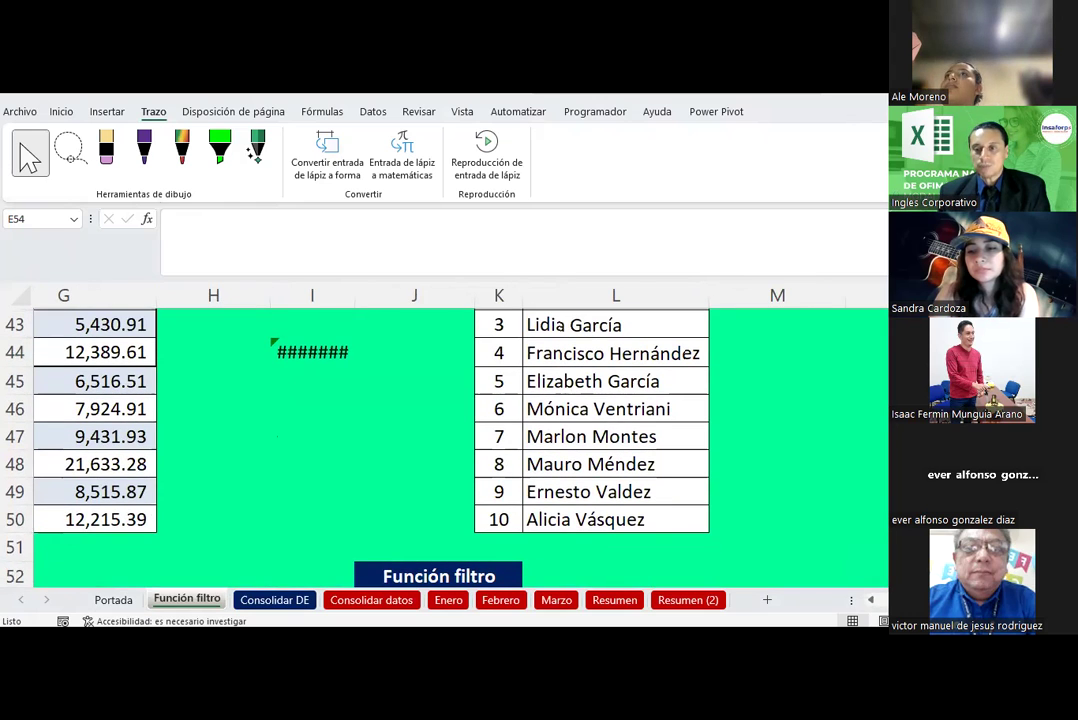
{"action": "scroll", "coordinate": [482, 542], "scroll_direction": "left", "scroll_amount": 5}
{"action": "scroll", "coordinate": [482, 542], "scroll_direction": "down", "scroll_amount": 3}
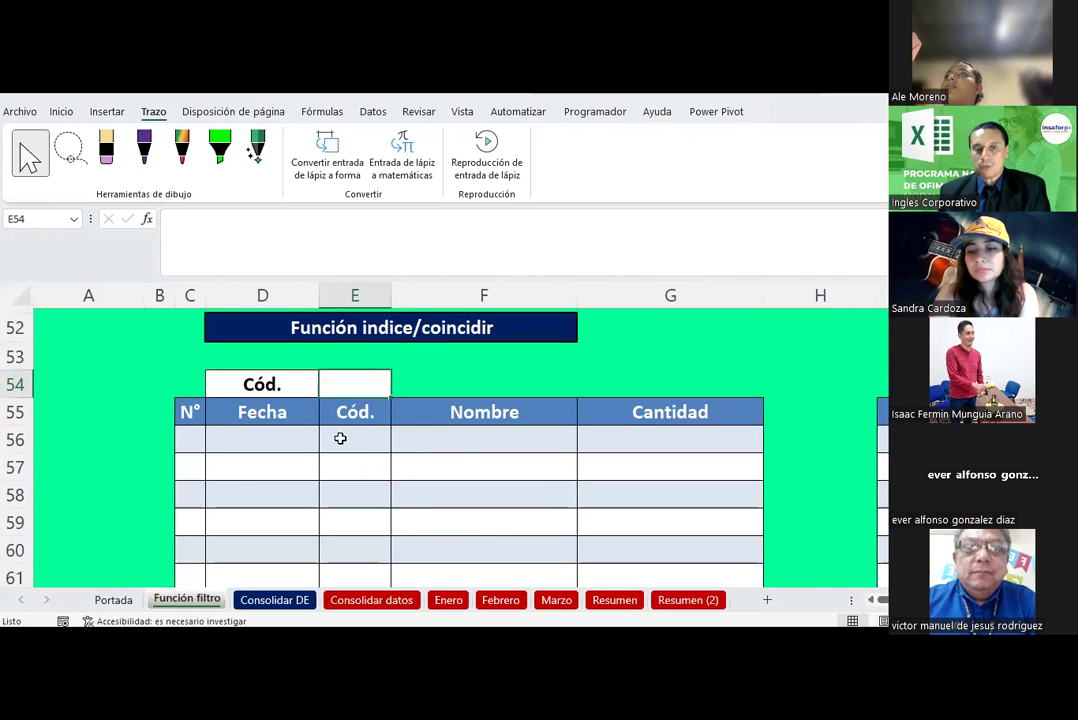
{"action": "left_click", "coordinate": [185, 433]}
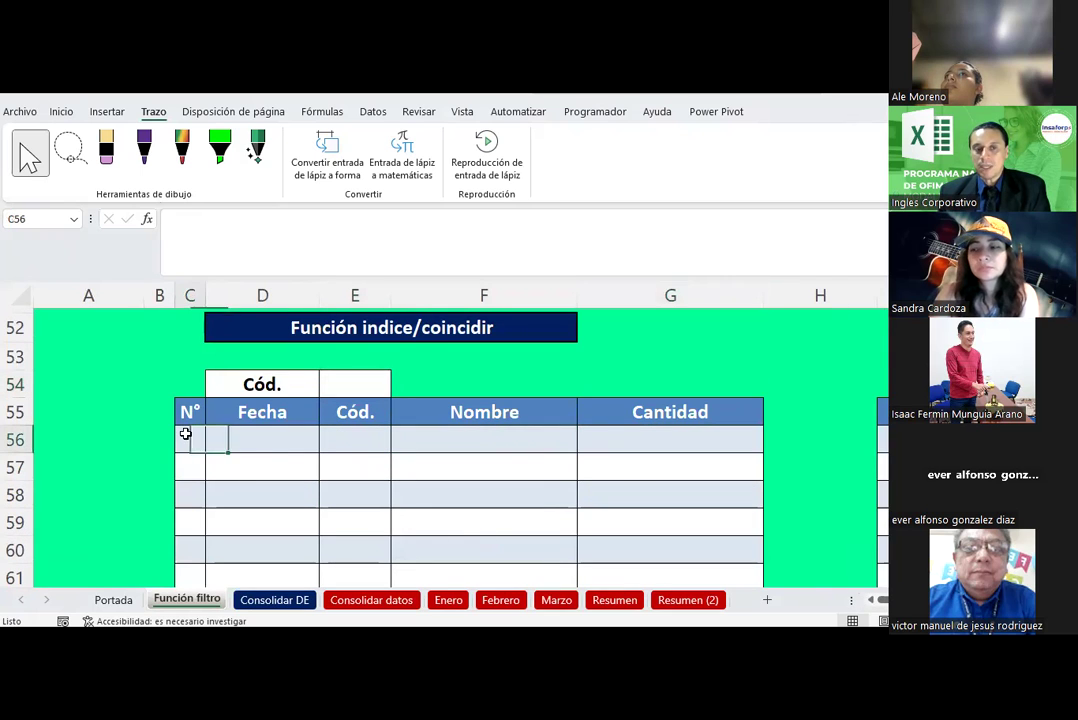
{"action": "left_click", "coordinate": [443, 436]}
{"action": "left_click", "coordinate": [450, 467]}
{"action": "left_click", "coordinate": [457, 493]}
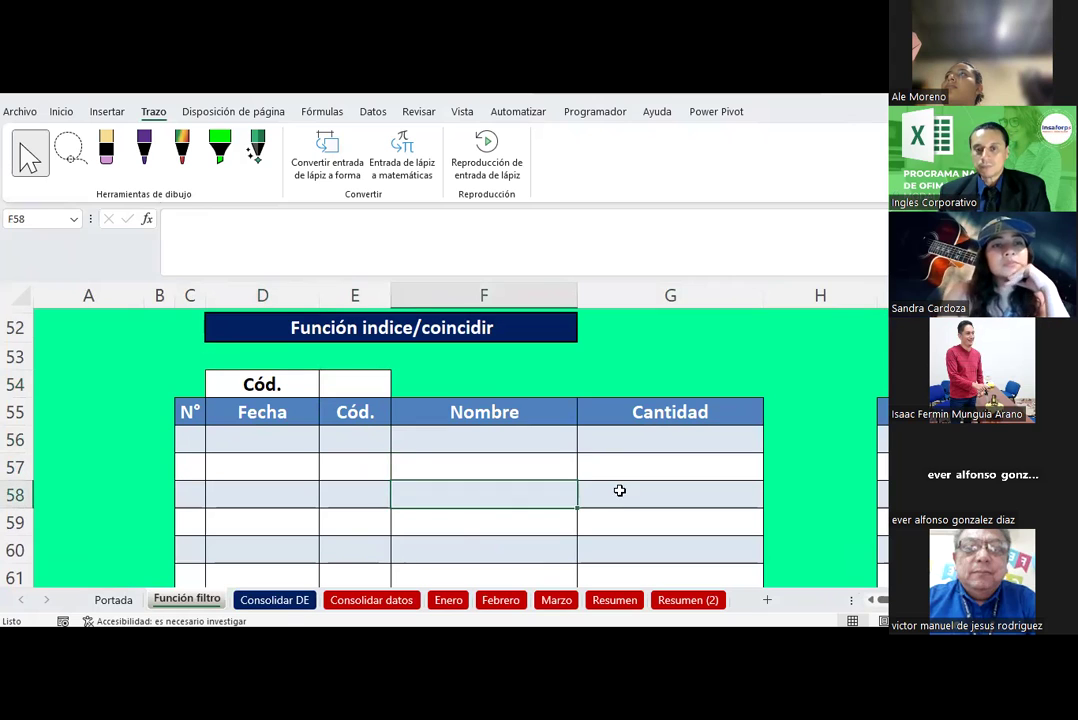
{"action": "left_click", "coordinate": [619, 490]}
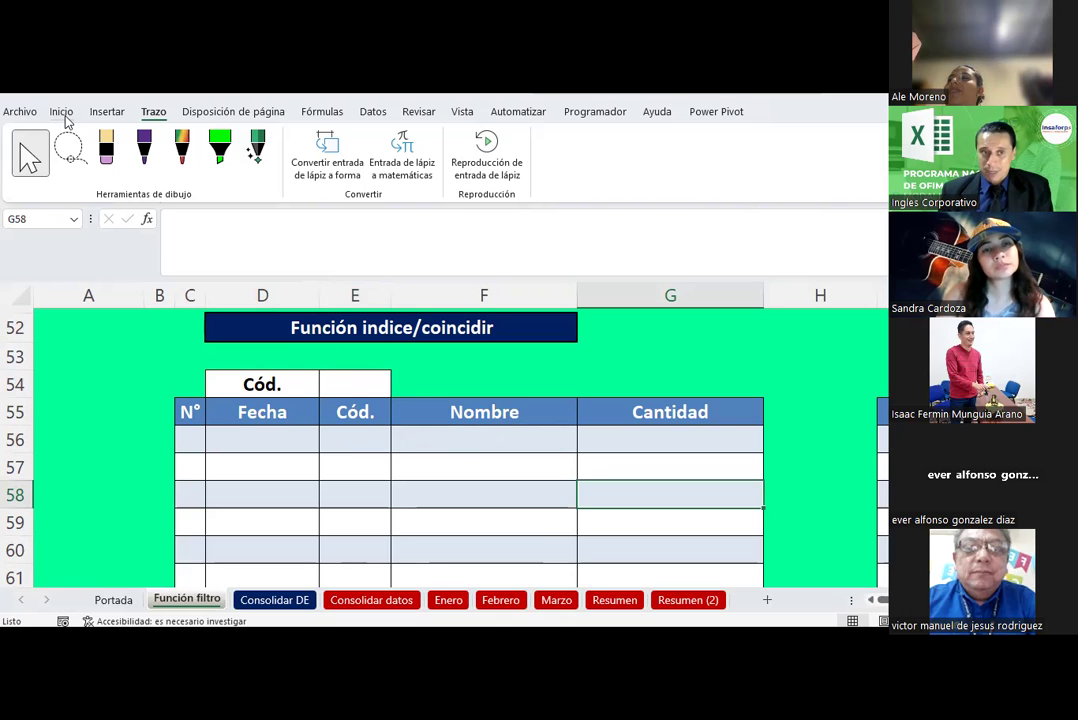
{"action": "left_click", "coordinate": [61, 111]}
{"action": "left_click", "coordinate": [359, 389]}
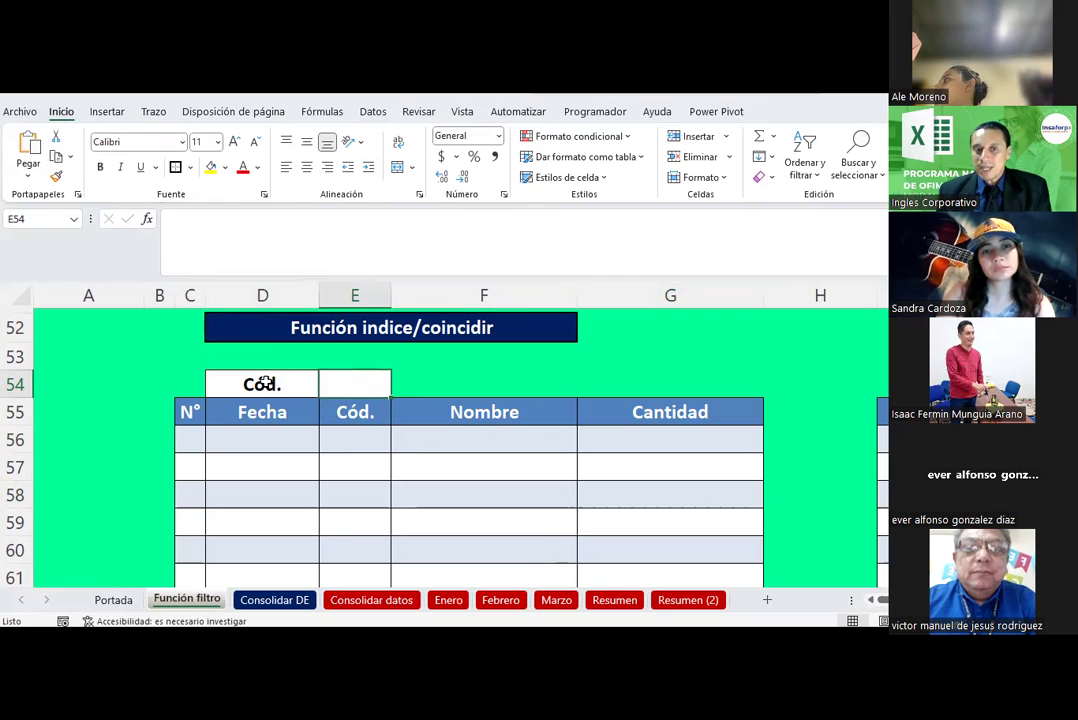
- Open Data Validation for E54 and set Permitir to Lista
{"action": "left_click", "coordinate": [373, 112]}
{"action": "left_click", "coordinate": [744, 178]}
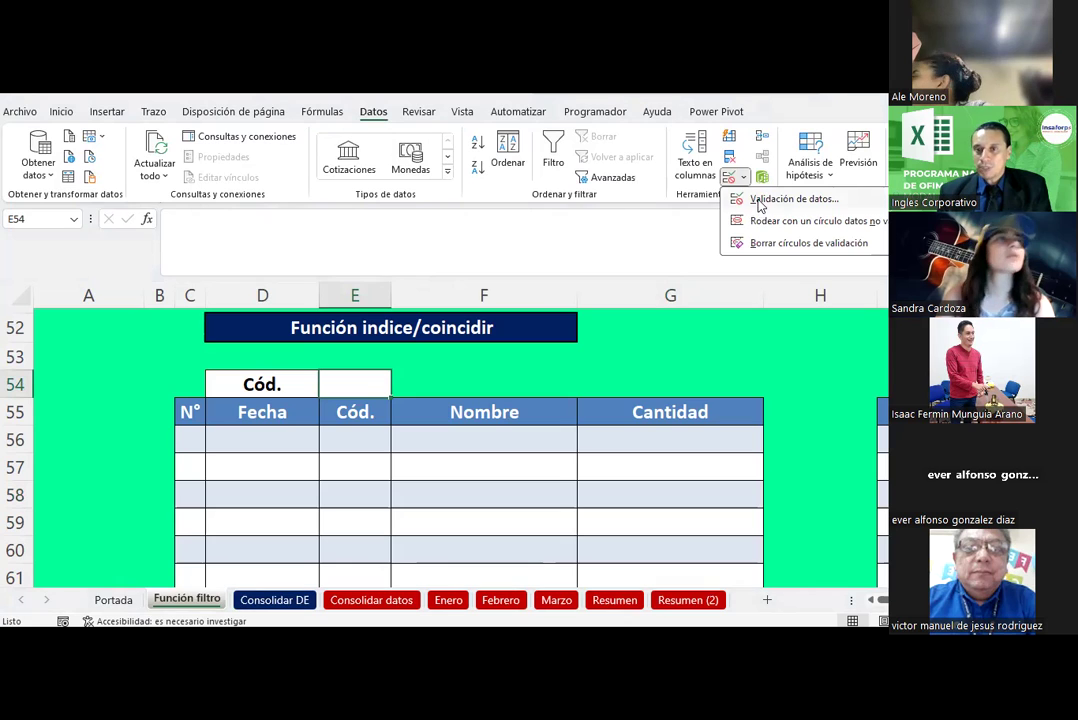
{"action": "left_click", "coordinate": [758, 200]}
{"action": "left_click", "coordinate": [480, 281]}
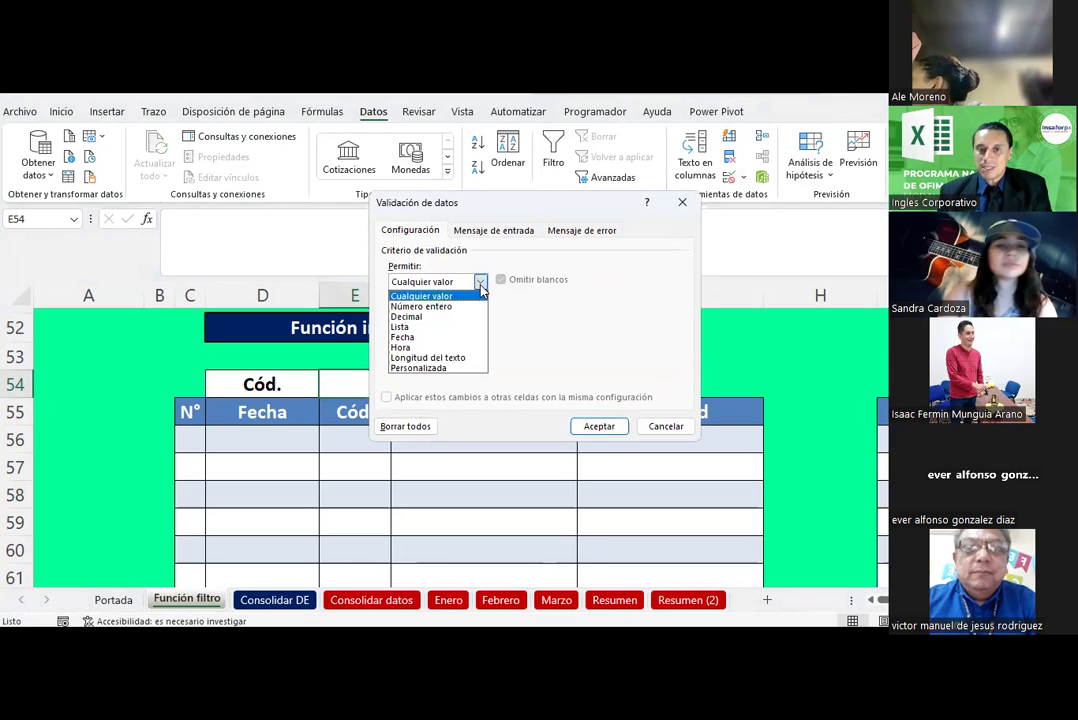
{"action": "left_click", "coordinate": [408, 326]}
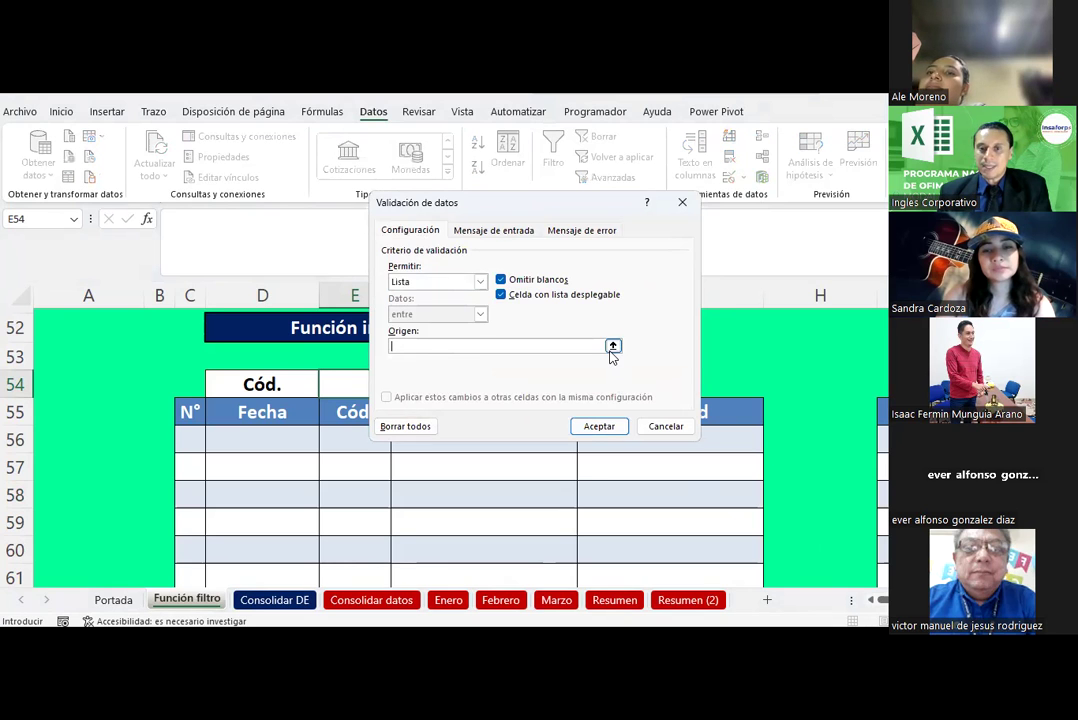
- Set the list source to the seller codes =$K$41:$K$50 and confirm the validation
{"action": "left_click", "coordinate": [613, 345]}
{"action": "scroll", "coordinate": [740, 470], "scroll_direction": "right", "scroll_amount": 1}
{"action": "scroll", "coordinate": [754, 495], "scroll_direction": "up", "scroll_amount": 5}
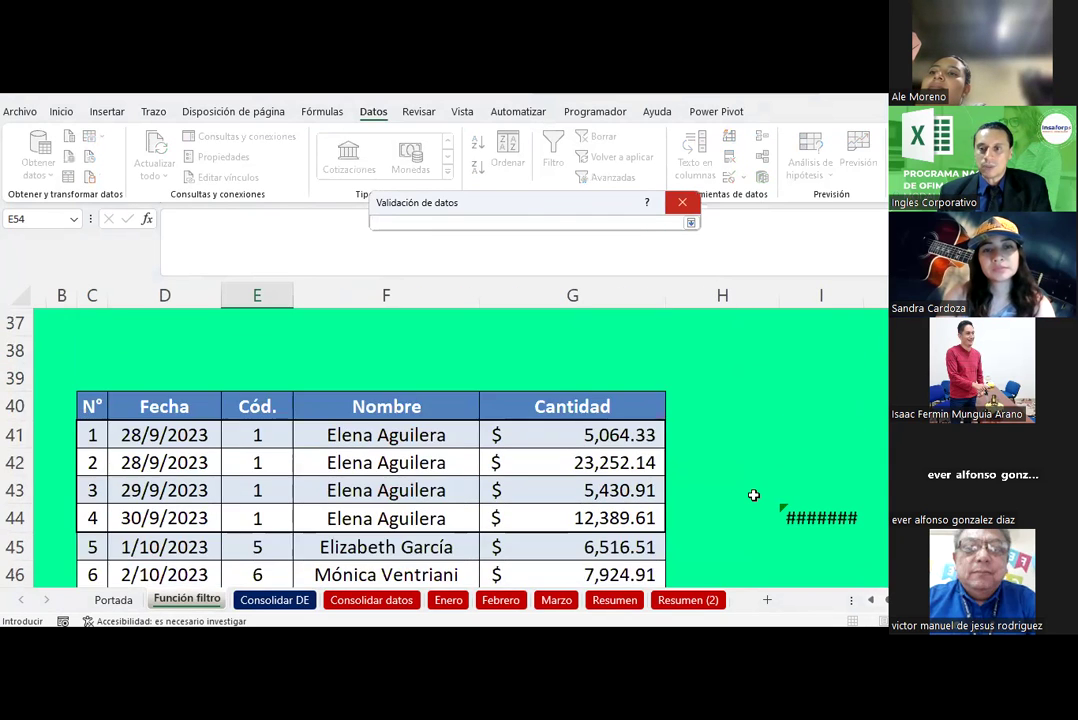
{"action": "scroll", "coordinate": [754, 495], "scroll_direction": "down", "scroll_amount": 2}
{"action": "scroll", "coordinate": [754, 495], "scroll_direction": "up", "scroll_amount": 1}
{"action": "scroll", "coordinate": [851, 400], "scroll_direction": "right", "scroll_amount": 2}
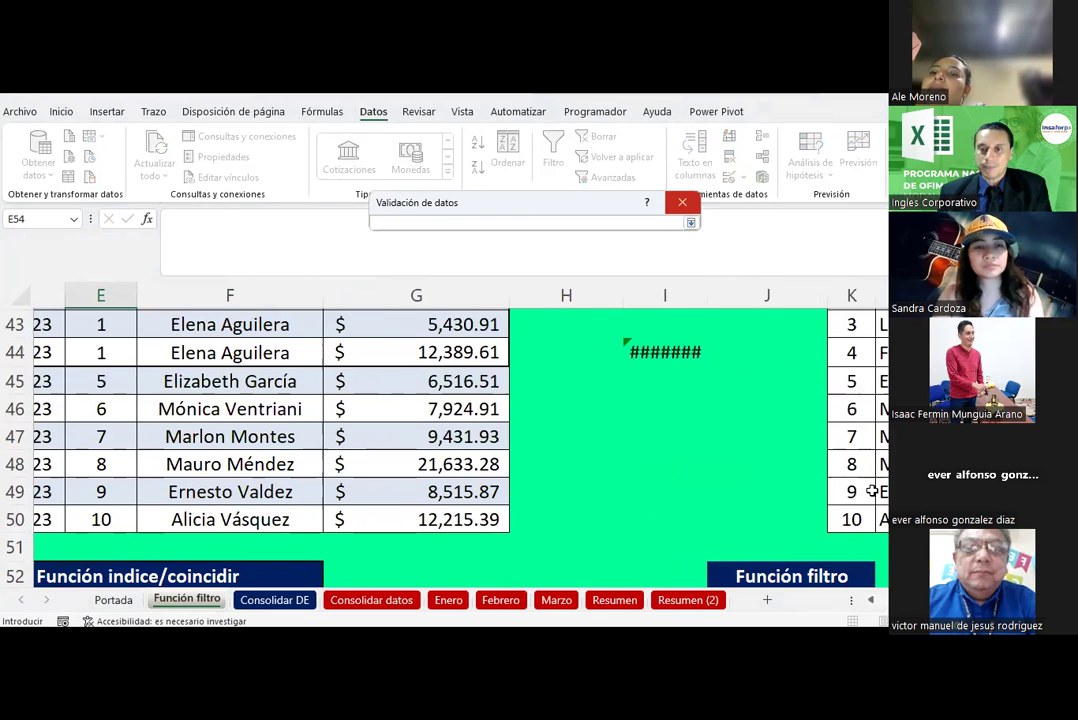
{"action": "scroll", "coordinate": [851, 400], "scroll_direction": "up", "scroll_amount": 1}
{"action": "left_click_drag", "start_coordinate": [851, 352], "coordinate": [855, 545]}
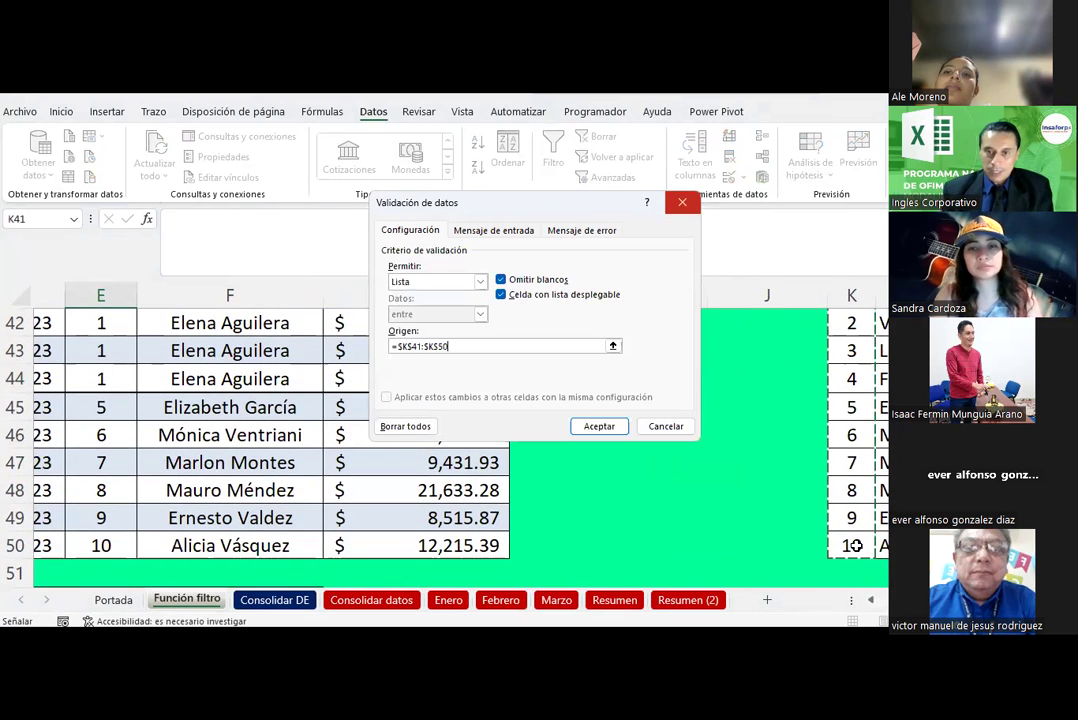
{"action": "key", "text": "Return"}
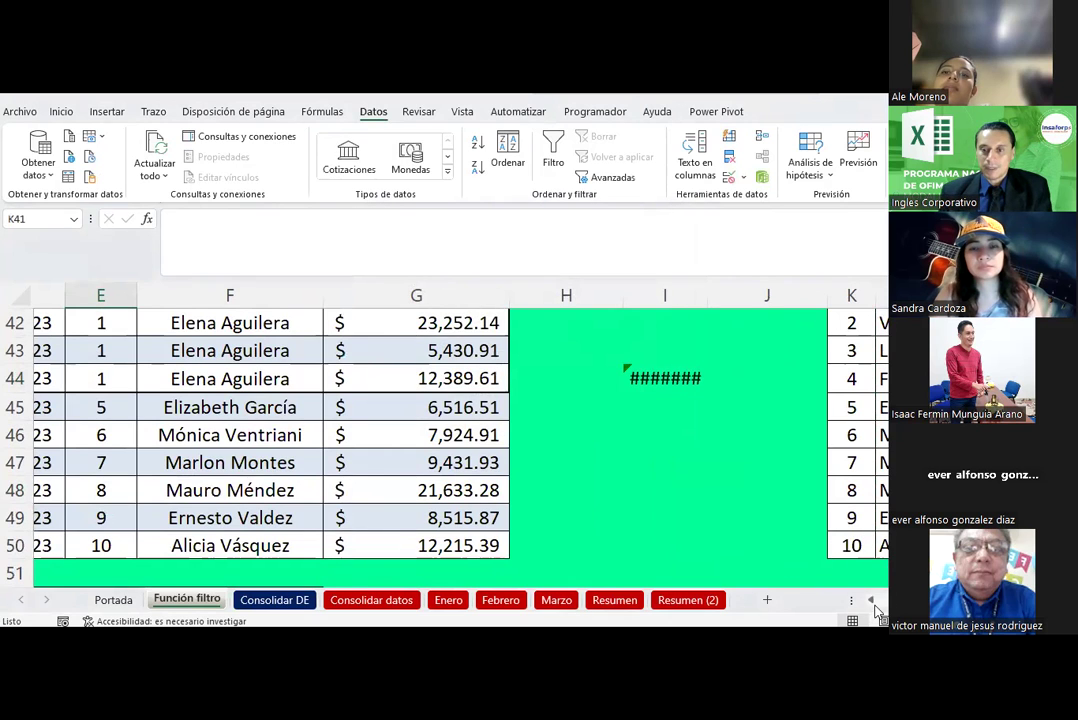
{"action": "scroll", "coordinate": [520, 480], "scroll_direction": "left", "scroll_amount": 3}
{"action": "scroll", "coordinate": [520, 480], "scroll_direction": "left", "scroll_amount": 1}
{"action": "scroll", "coordinate": [522, 491], "scroll_direction": "down", "scroll_amount": 5}
{"action": "scroll", "coordinate": [500, 503], "scroll_direction": "up", "scroll_amount": 2}
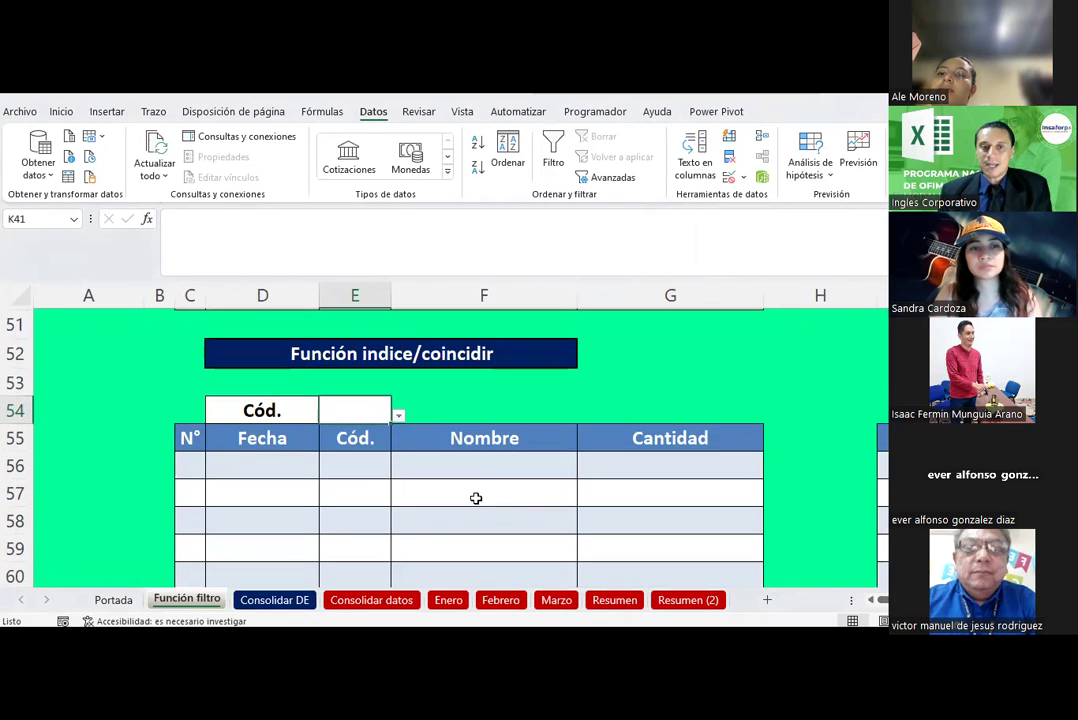
- Pick seller code 1 from E54's dropdown, after briefly choosing 2
{"action": "left_click", "coordinate": [398, 414]}
{"action": "left_click", "coordinate": [356, 446]}
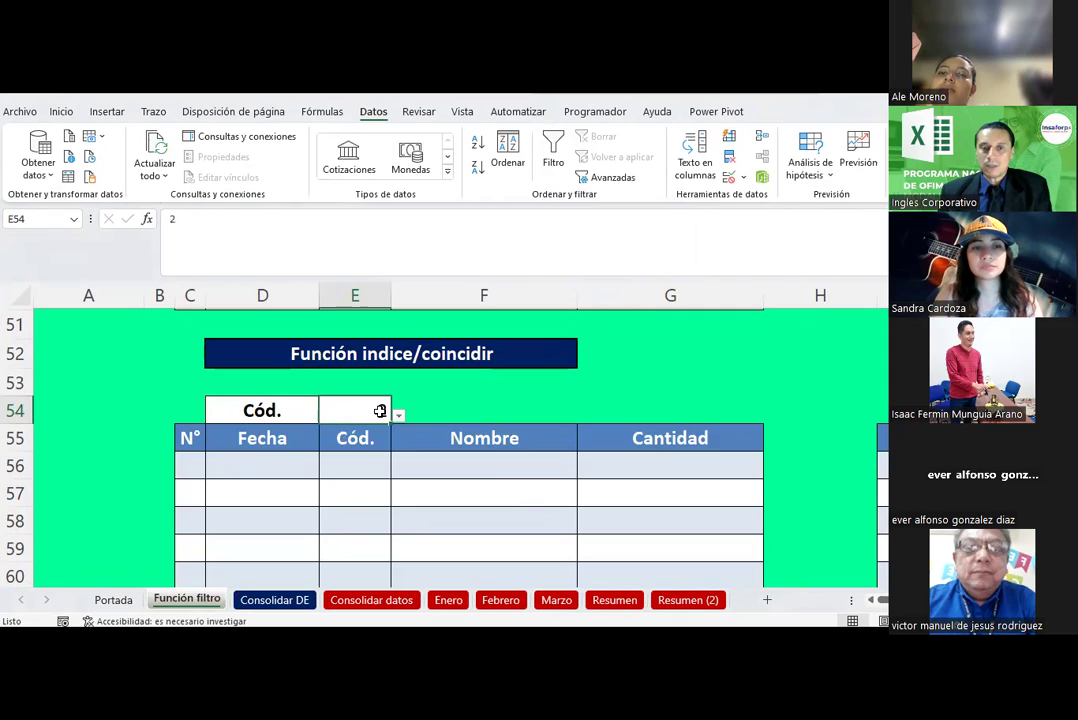
{"action": "left_click", "coordinate": [397, 418]}
{"action": "left_click", "coordinate": [377, 432]}
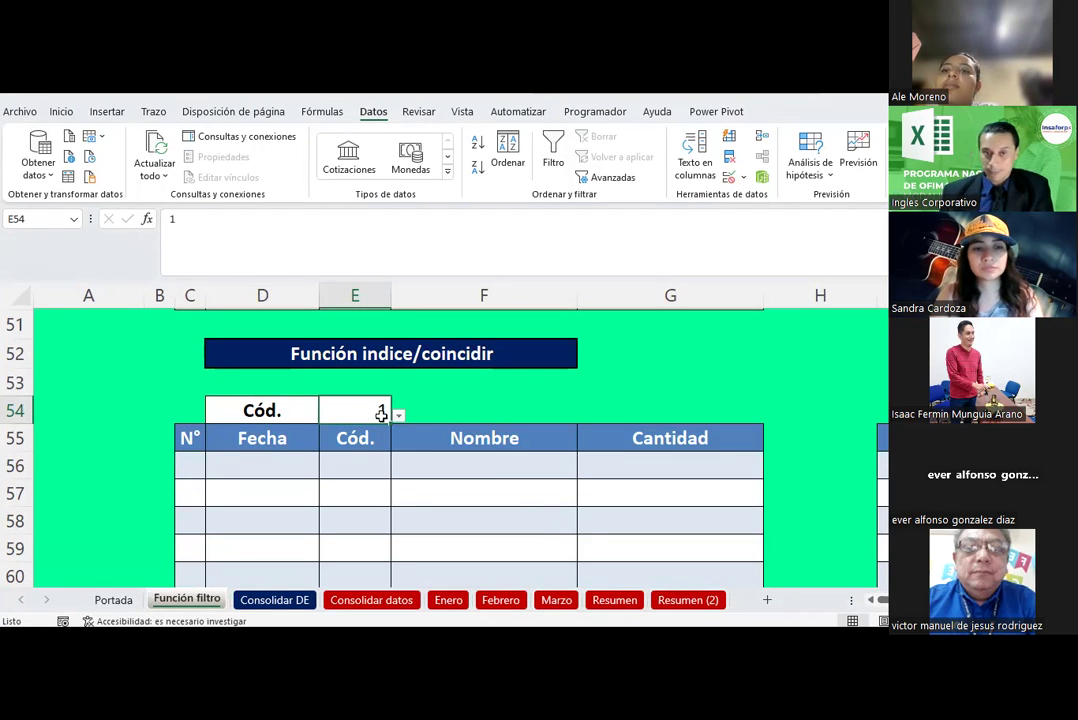
- Select the results area C56:G63, then settle on C56 for the first formula
{"action": "left_click", "coordinate": [382, 360]}
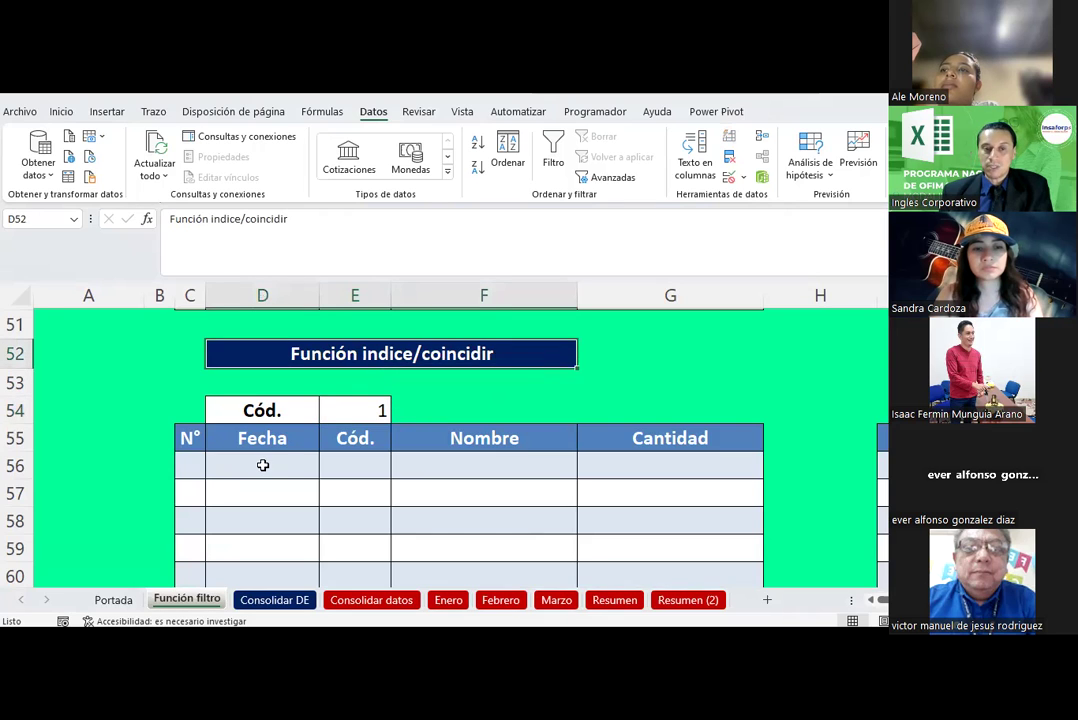
{"action": "scroll", "coordinate": [262, 465], "scroll_direction": "down", "scroll_amount": 1}
{"action": "left_click", "coordinate": [189, 392]}
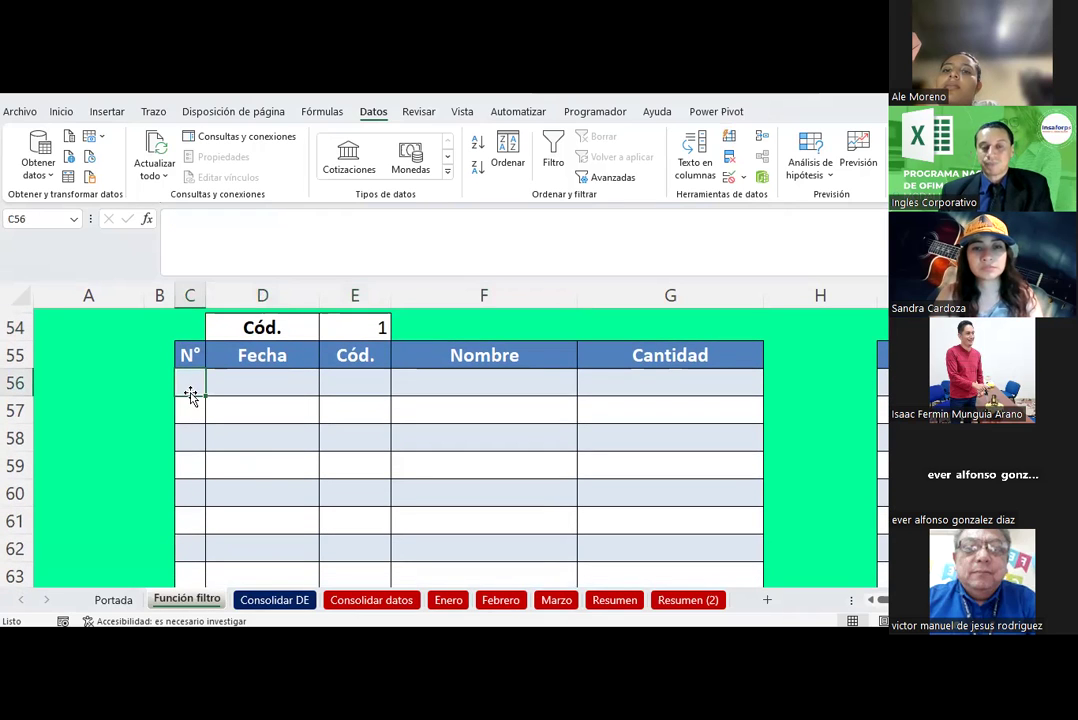
{"action": "mouse_move", "coordinate": [195, 386]}
{"action": "left_mouse_down"}
{"action": "mouse_move", "coordinate": [662, 596]}
{"action": "mouse_move", "coordinate": [669, 551]}
{"action": "left_mouse_up"}
{"action": "scroll", "coordinate": [525, 440], "scroll_direction": "up", "scroll_amount": 6}
{"action": "scroll", "coordinate": [525, 433], "scroll_direction": "down", "scroll_amount": 1}
{"action": "scroll", "coordinate": [345, 395], "scroll_direction": "up", "scroll_amount": 2}
{"action": "scroll", "coordinate": [345, 382], "scroll_direction": "down", "scroll_amount": 5}
{"action": "scroll", "coordinate": [345, 381], "scroll_direction": "down", "scroll_amount": 1}
{"action": "scroll", "coordinate": [345, 381], "scroll_direction": "up", "scroll_amount": 1}
{"action": "left_click", "coordinate": [348, 398]}
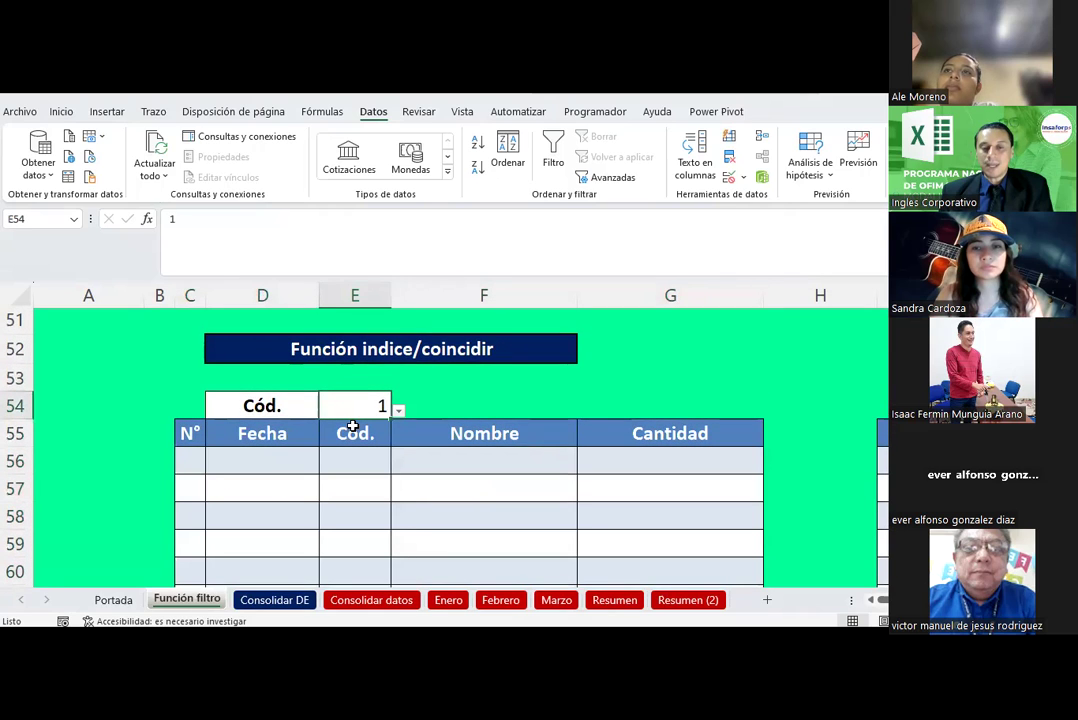
{"action": "left_click", "coordinate": [184, 469]}
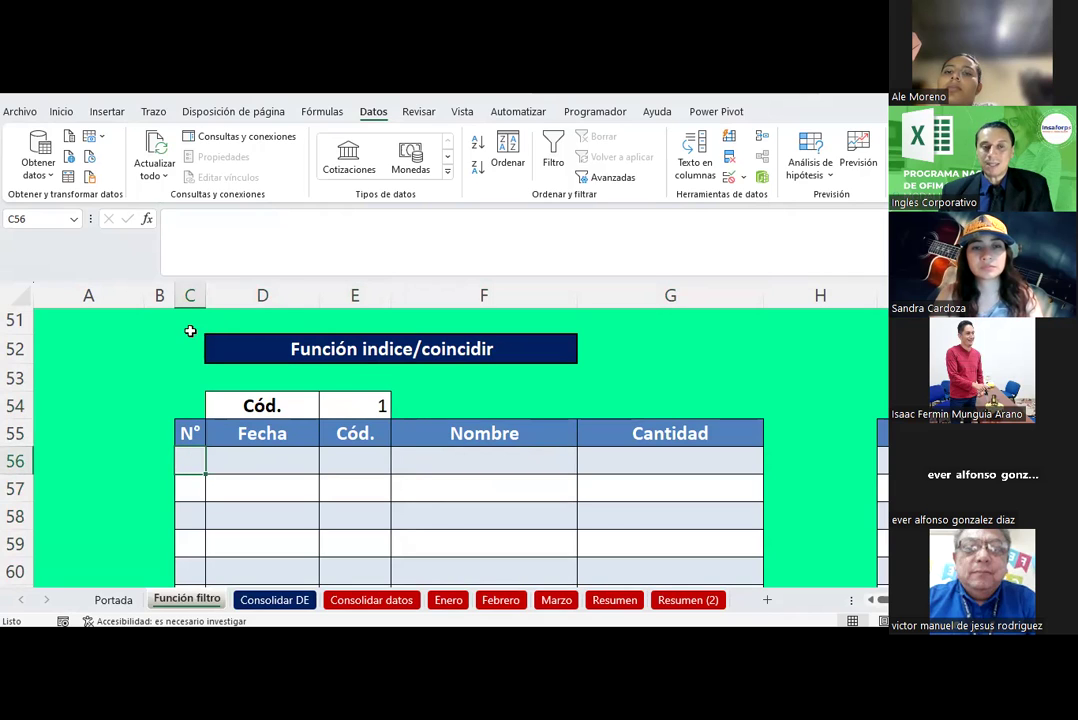
- Insert the INDICE function into C56 using its array form
{"action": "left_click", "coordinate": [148, 220]}
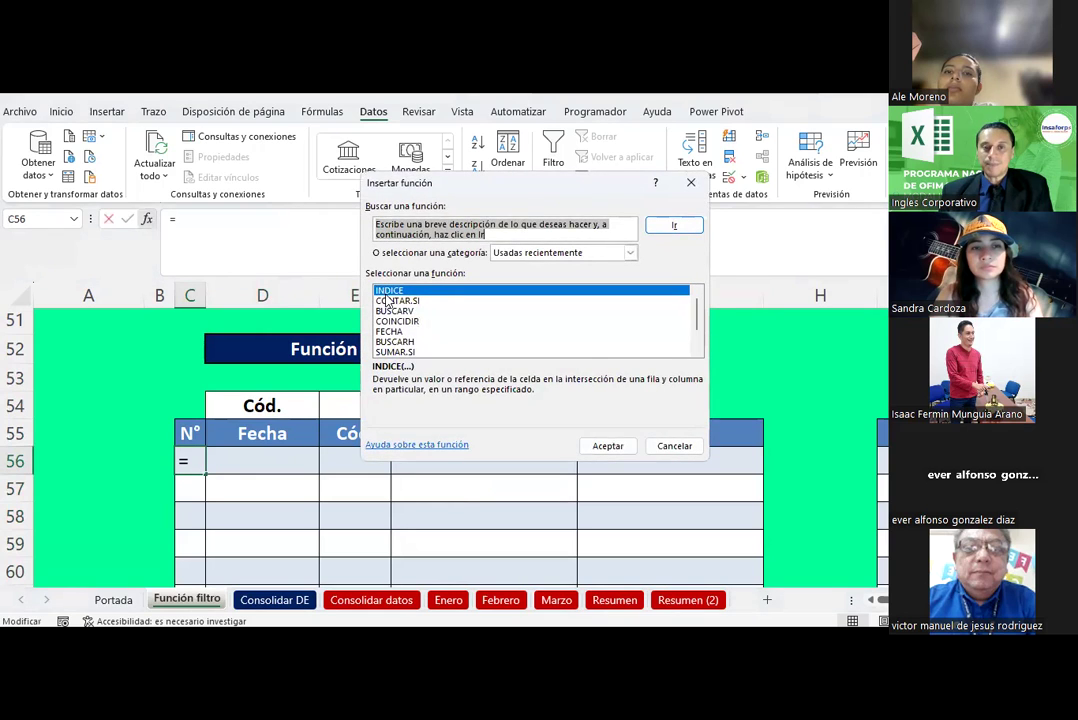
{"action": "double_click", "coordinate": [390, 291]}
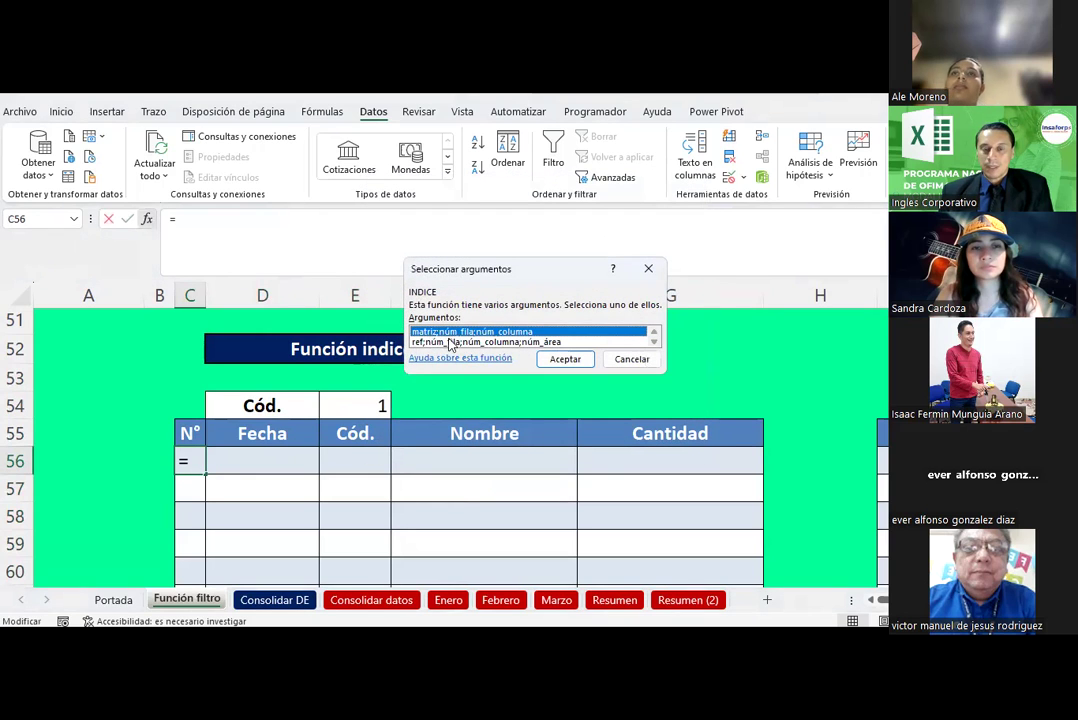
{"action": "left_click", "coordinate": [585, 361]}
- Set INDICE's Matriz argument to the absolute N° range $C$41:$C$50
{"action": "left_click", "coordinate": [497, 246]}
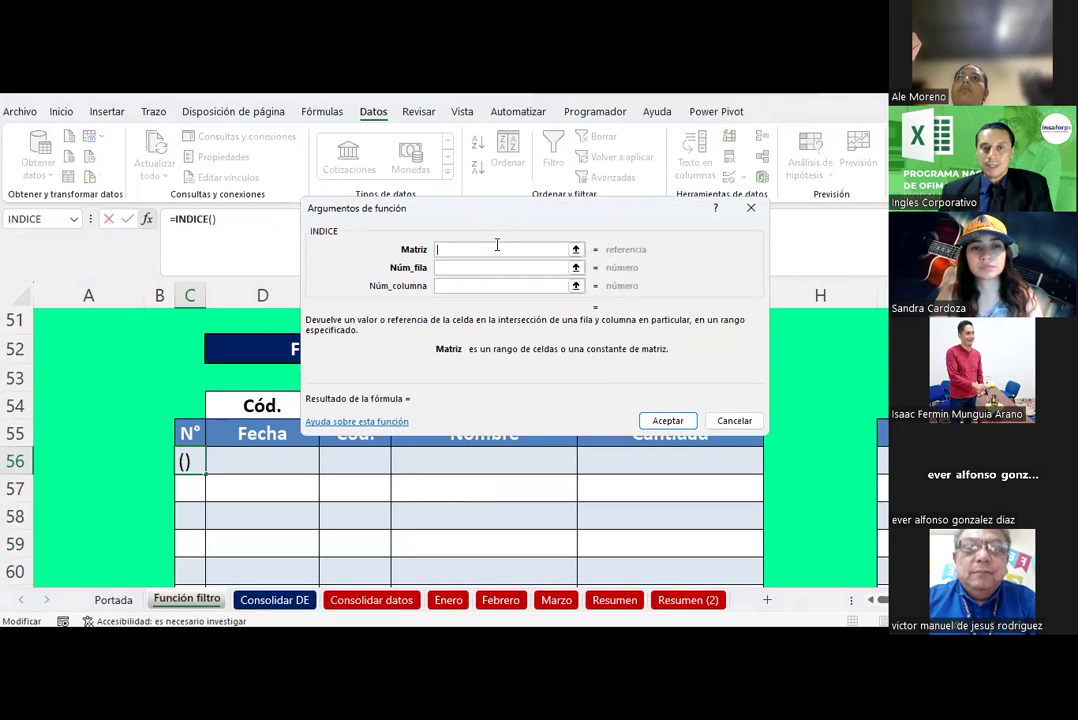
{"action": "left_click_drag", "start_coordinate": [485, 221], "coordinate": [673, 481]}
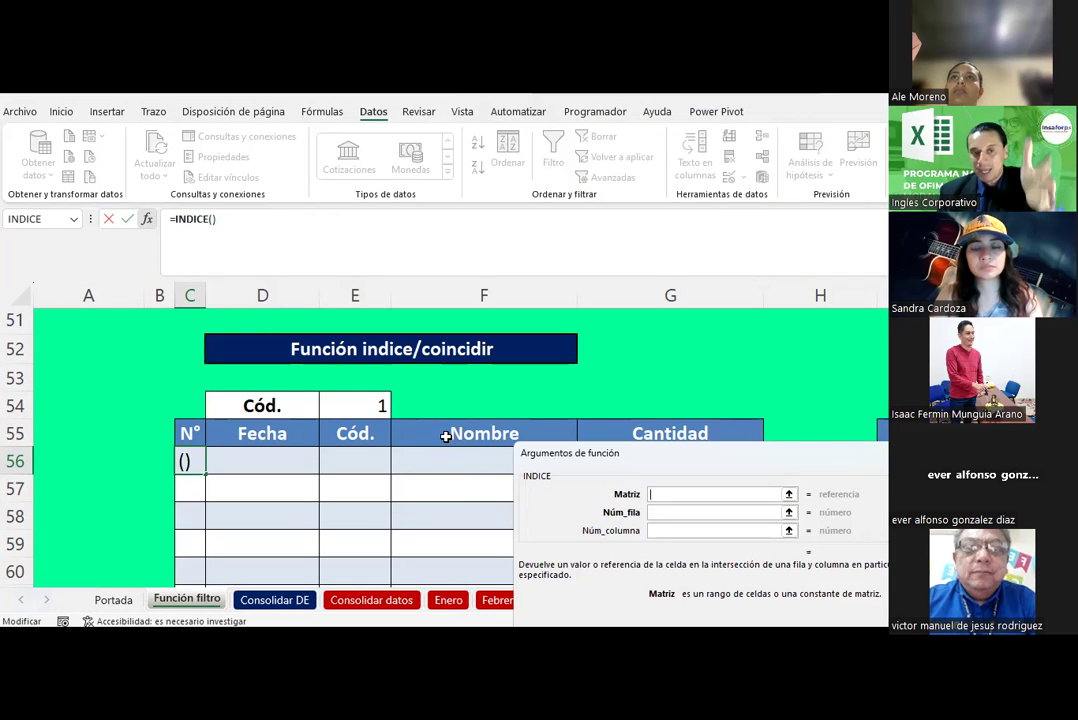
{"action": "scroll", "coordinate": [446, 436], "scroll_direction": "up", "scroll_amount": 2}
{"action": "scroll", "coordinate": [446, 436], "scroll_direction": "up", "scroll_amount": 2}
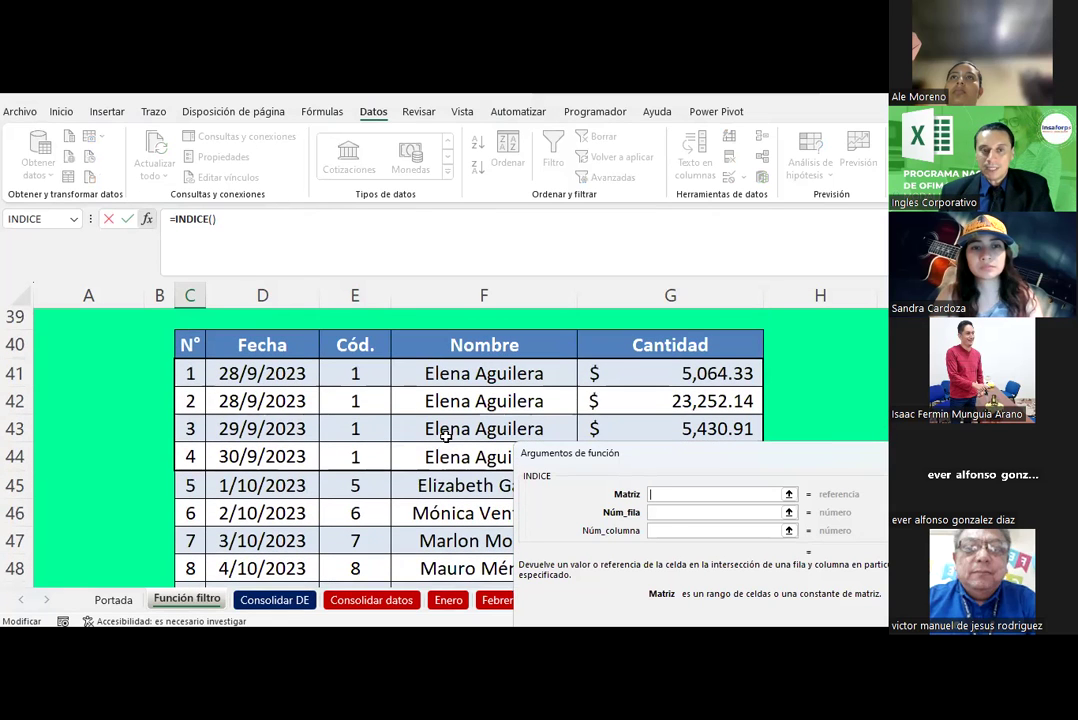
{"action": "left_click_drag", "start_coordinate": [189, 373], "coordinate": [192, 592]}
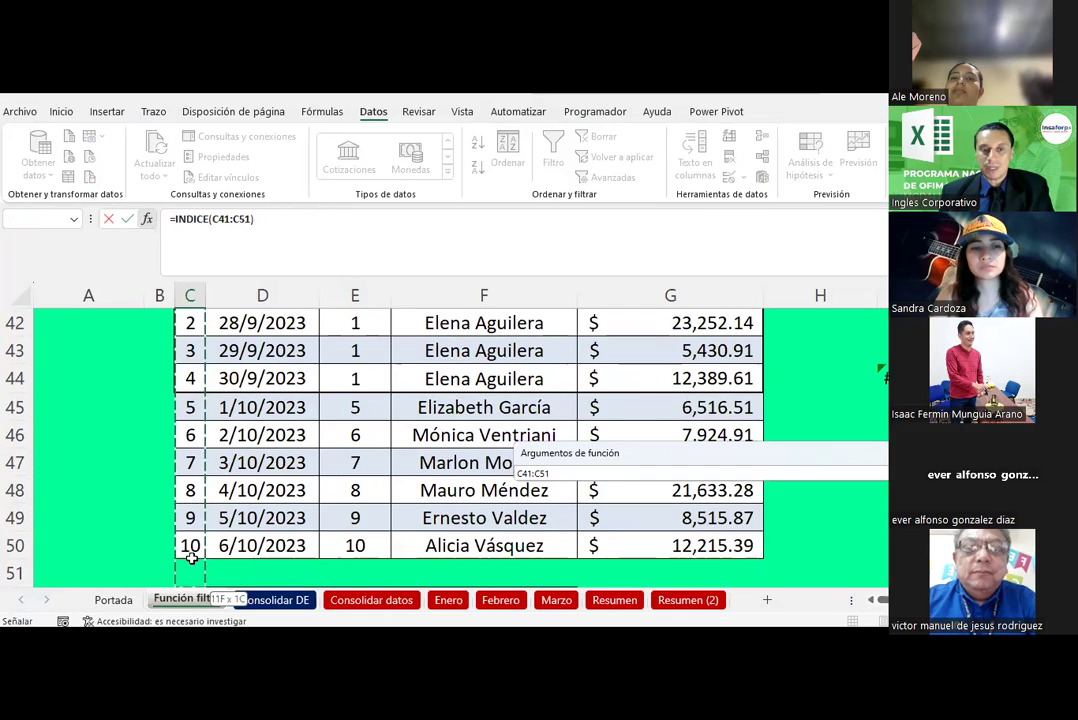
{"action": "left_click_drag", "start_coordinate": [192, 592], "coordinate": [190, 548]}
{"action": "key", "text": "F4"}
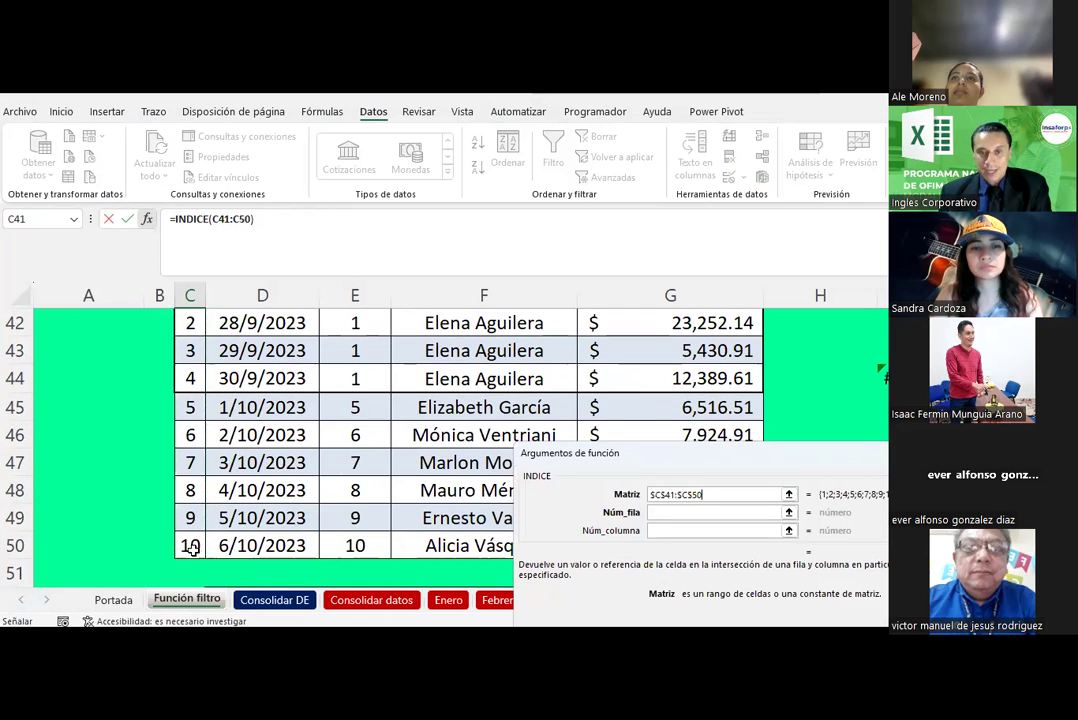
{"action": "scroll", "coordinate": [192, 549], "scroll_direction": "down", "scroll_amount": 3}
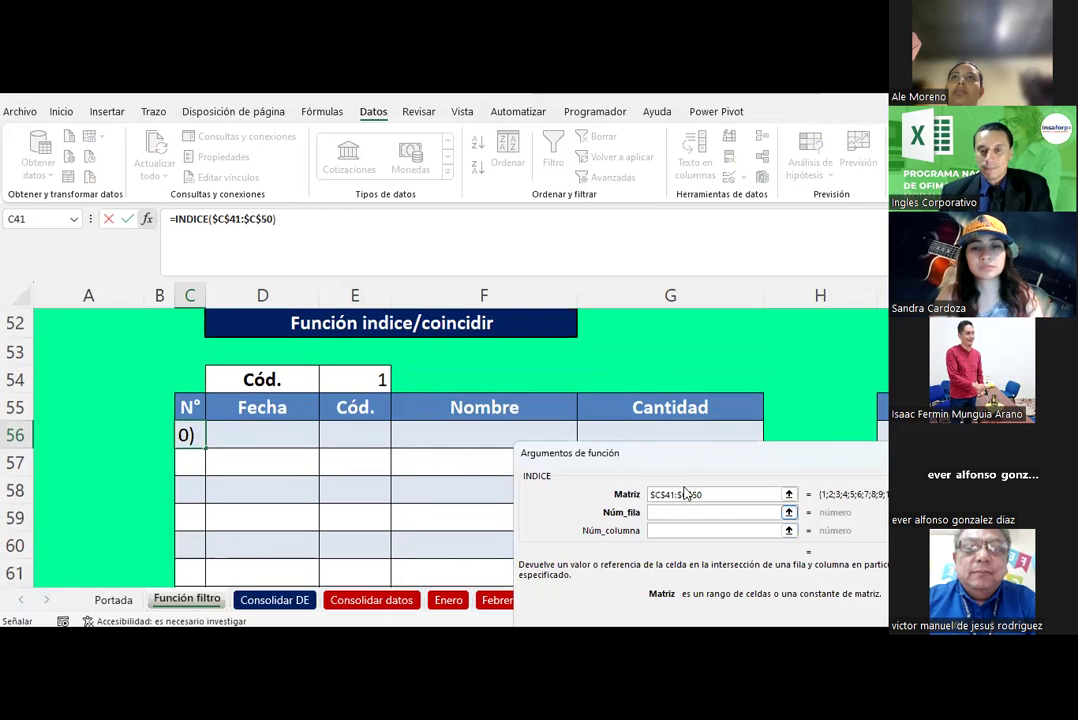
{"action": "left_click_drag", "start_coordinate": [669, 453], "coordinate": [630, 342]}
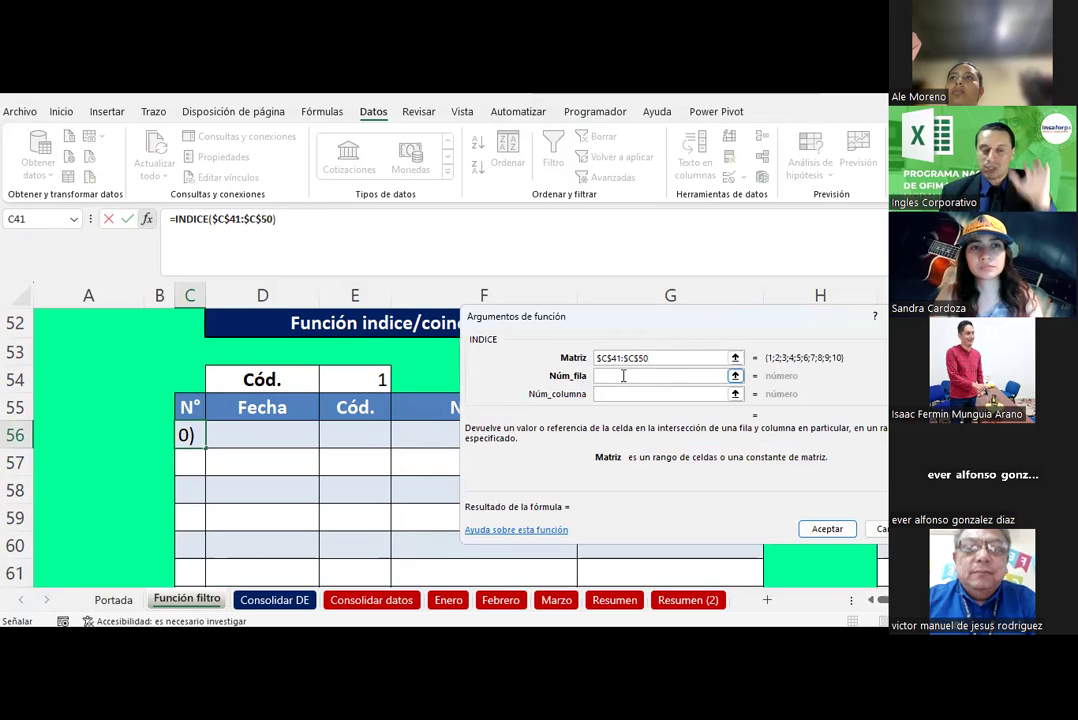
- Start the Núm_fila argument with COINCIDIR, using $E$54 as the lookup value
{"action": "left_click", "coordinate": [623, 376]}
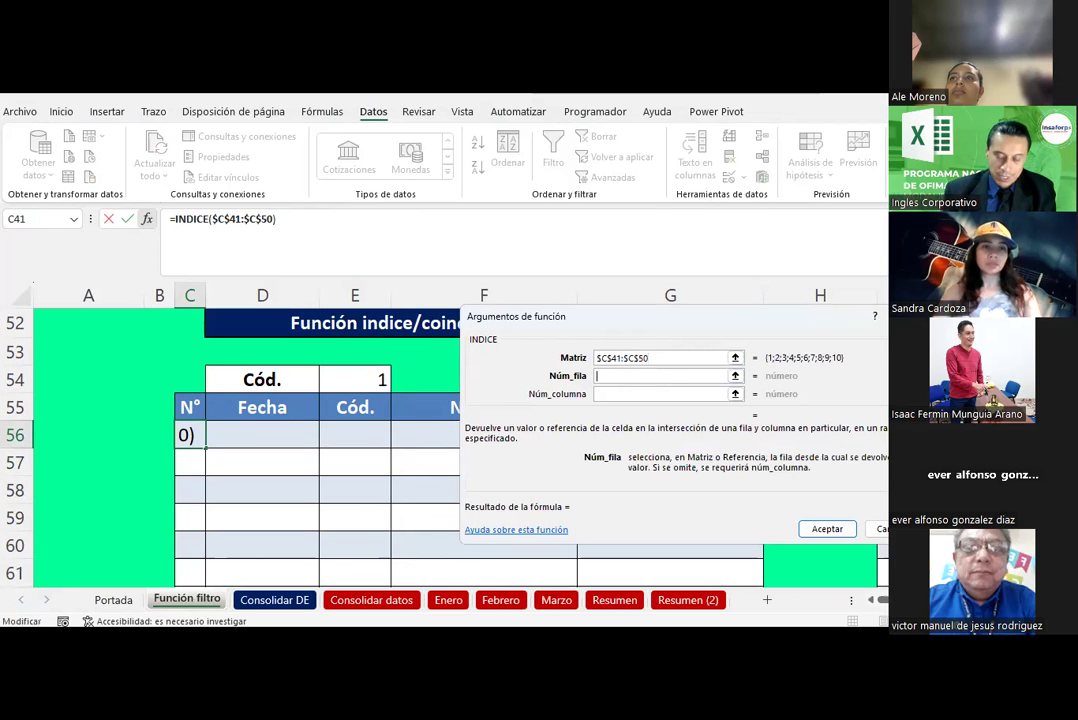
{"action": "type", "text": "coincid"}
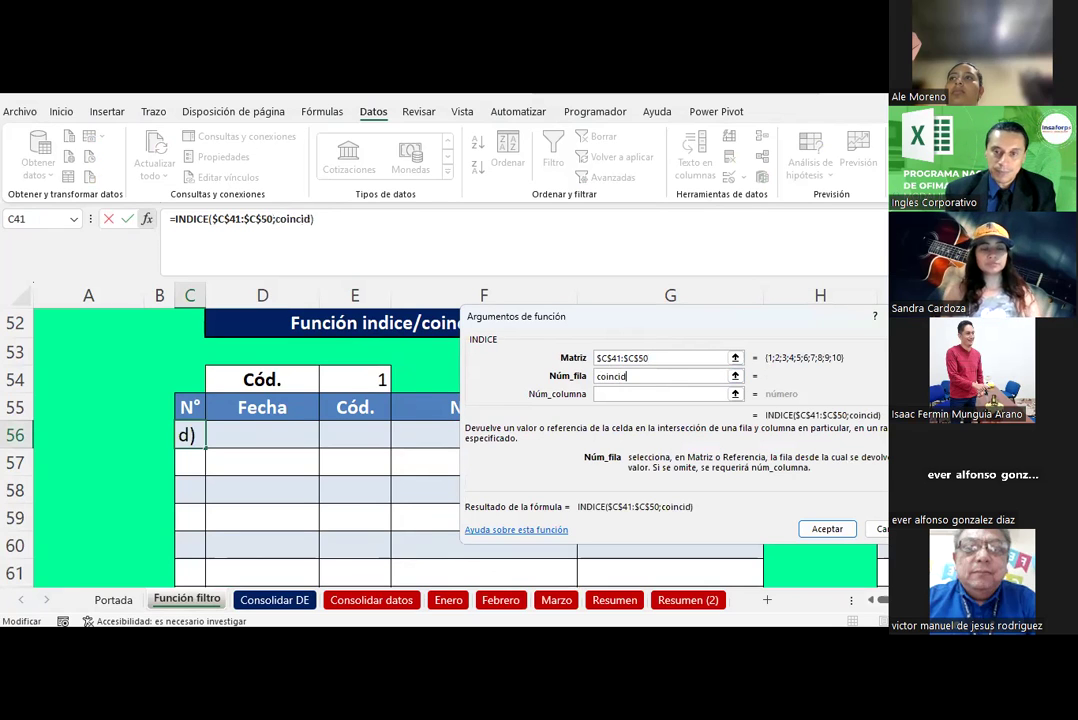
{"action": "type", "text": "ir("}
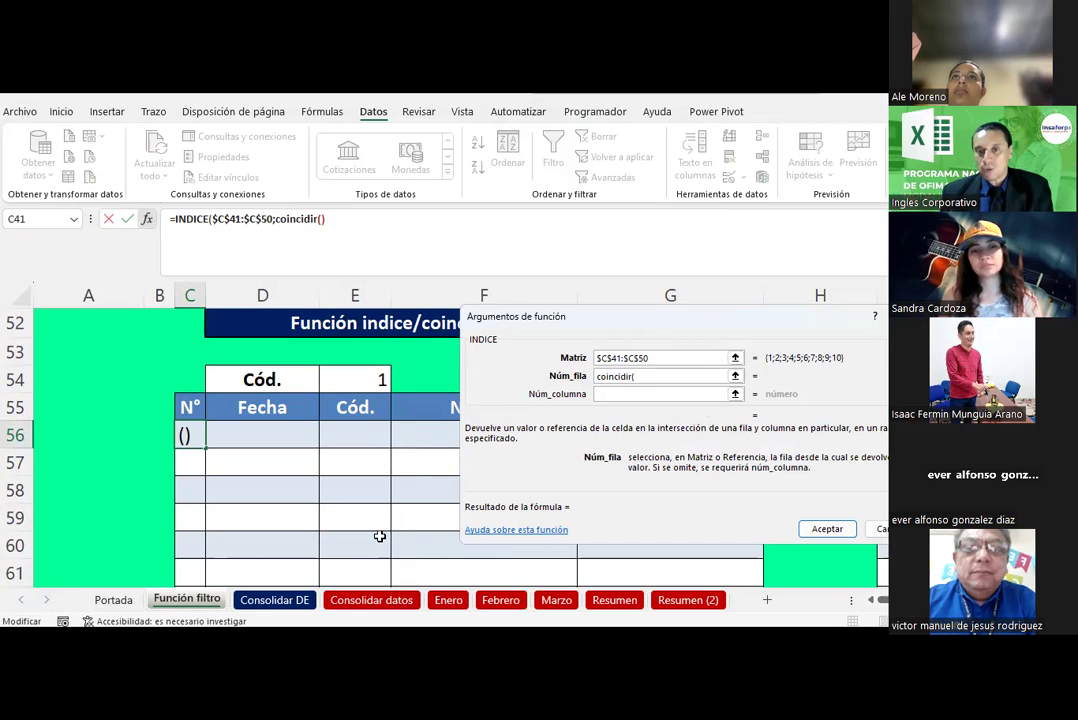
{"action": "left_click", "coordinate": [343, 375]}
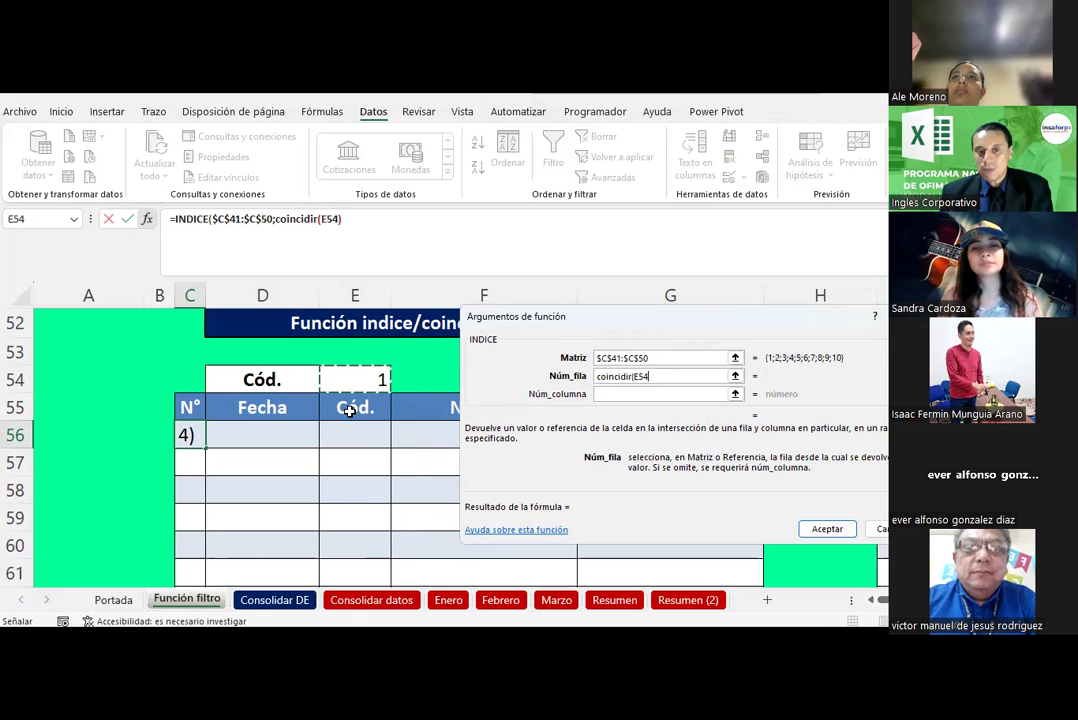
{"action": "key", "text": "F4"}
{"action": "type", "text": "$E$54;"}
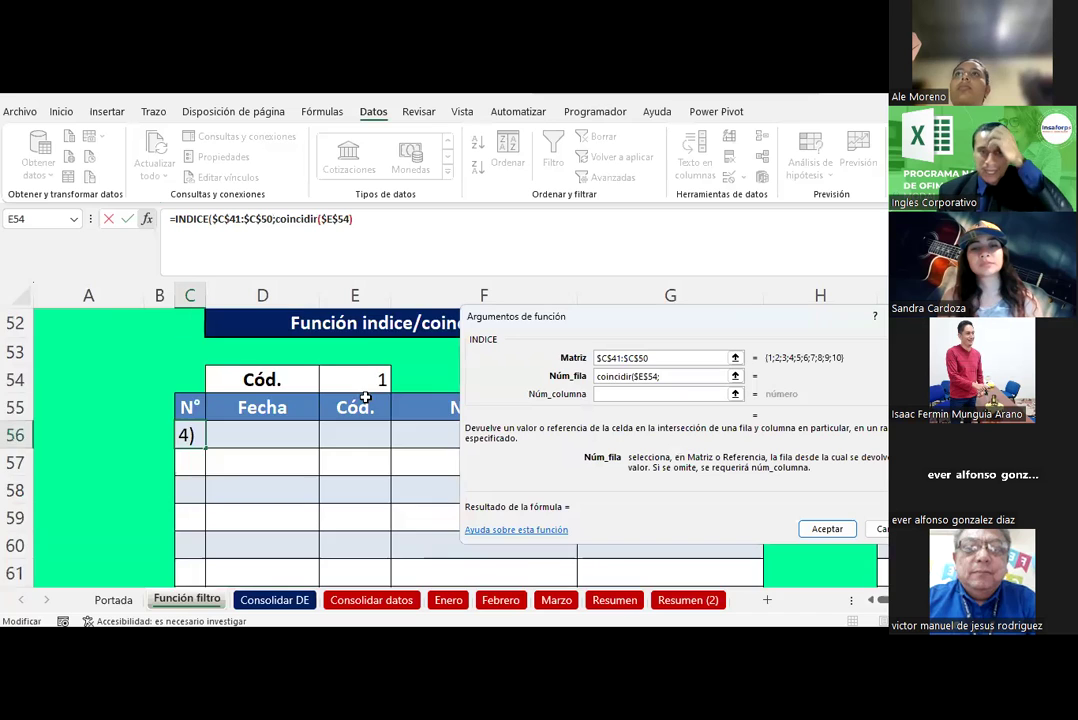
- Add the lookup range $E$41:$E$50 with exact match 0 and accept the INDICE formula
{"action": "scroll", "coordinate": [366, 398], "scroll_direction": "up", "scroll_amount": 4}
{"action": "type", "text": ";"}
{"action": "mouse_move", "coordinate": [361, 349]}
{"action": "left_mouse_down"}
{"action": "mouse_move", "coordinate": [333, 597]}
{"action": "mouse_move", "coordinate": [333, 545]}
{"action": "left_mouse_up"}
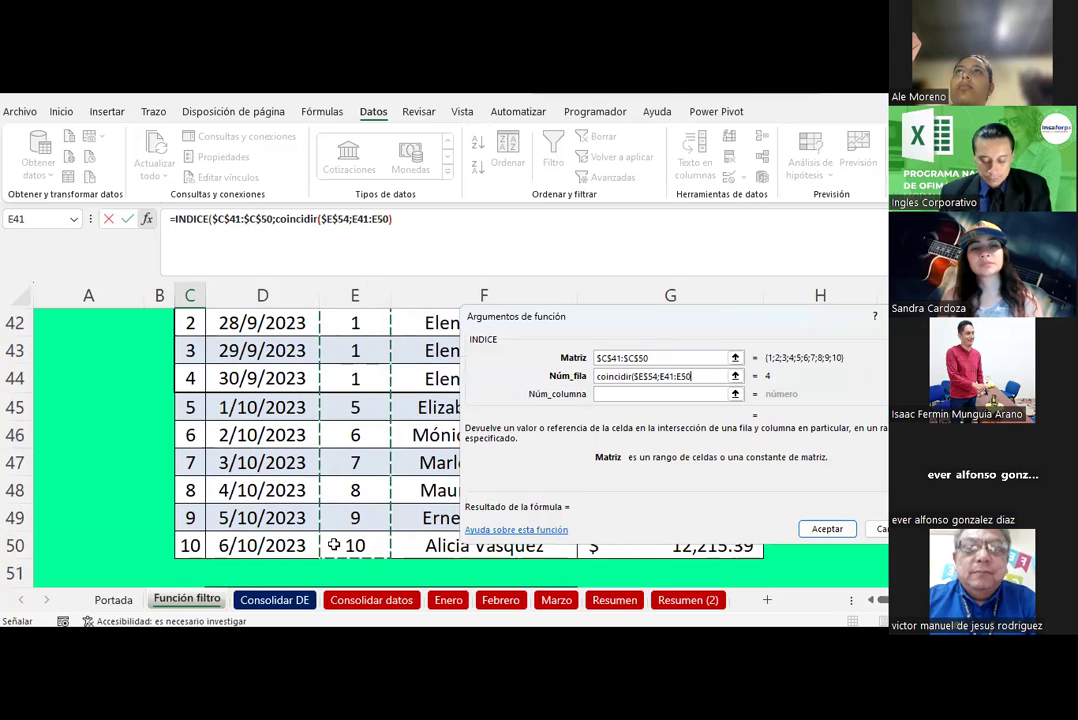
{"action": "scroll", "coordinate": [334, 544], "scroll_direction": "down", "scroll_amount": 3}
{"action": "key", "text": "F4"}
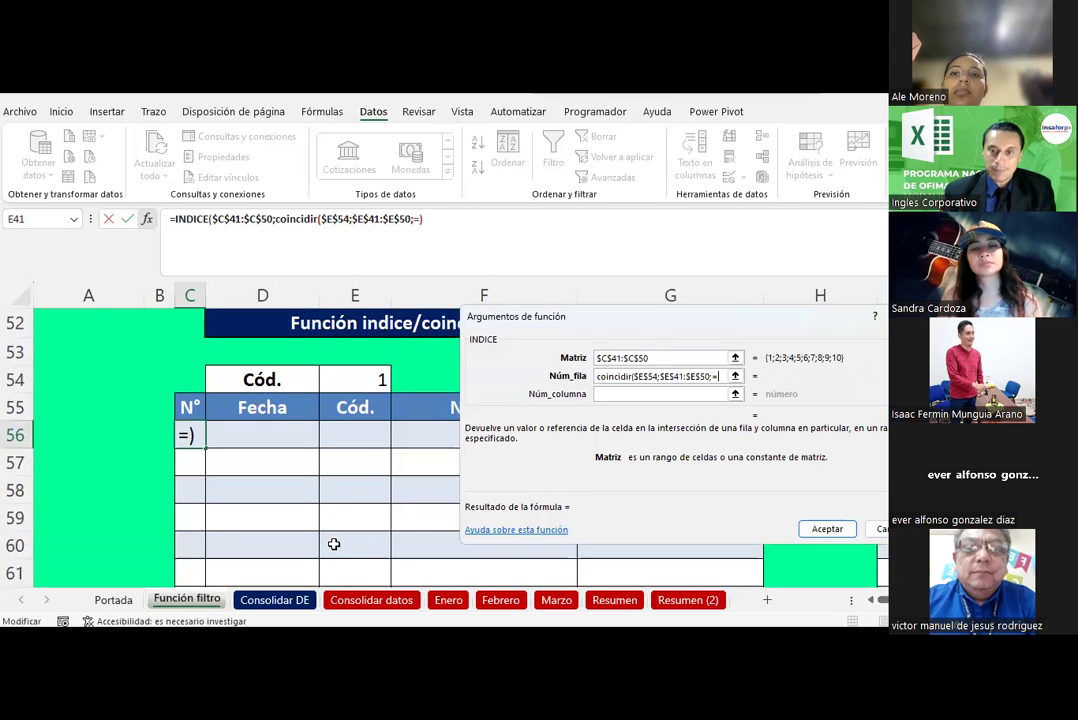
{"action": "key", "text": "BackSpace"}
{"action": "type", "text": "0)"}
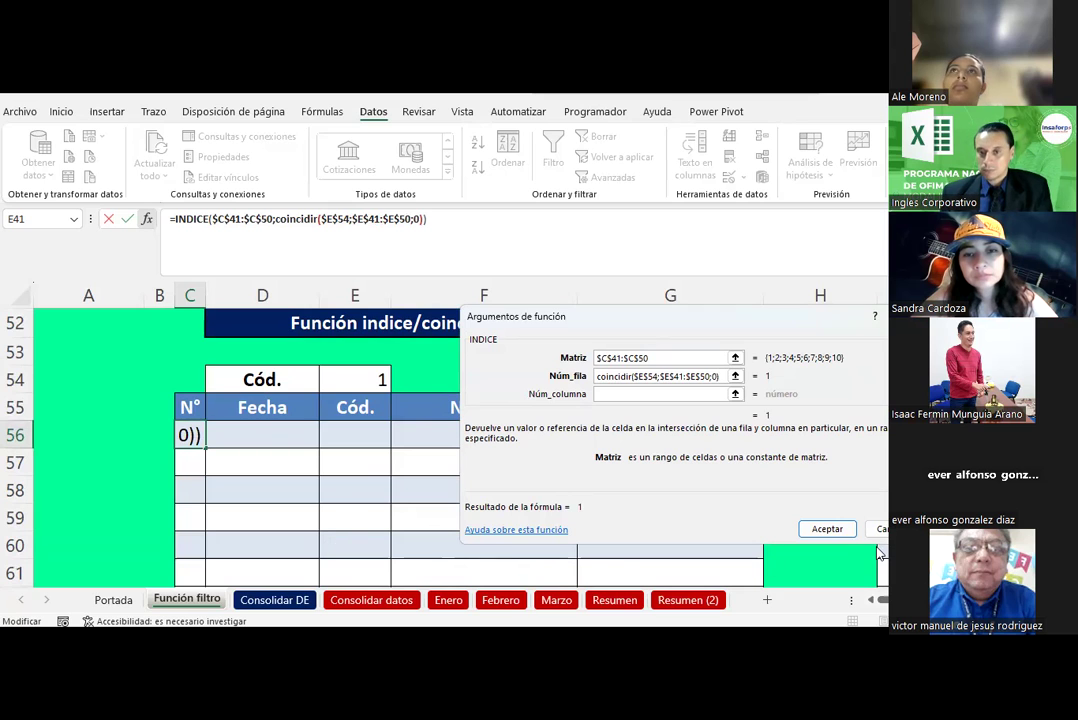
{"action": "left_click", "coordinate": [825, 535]}
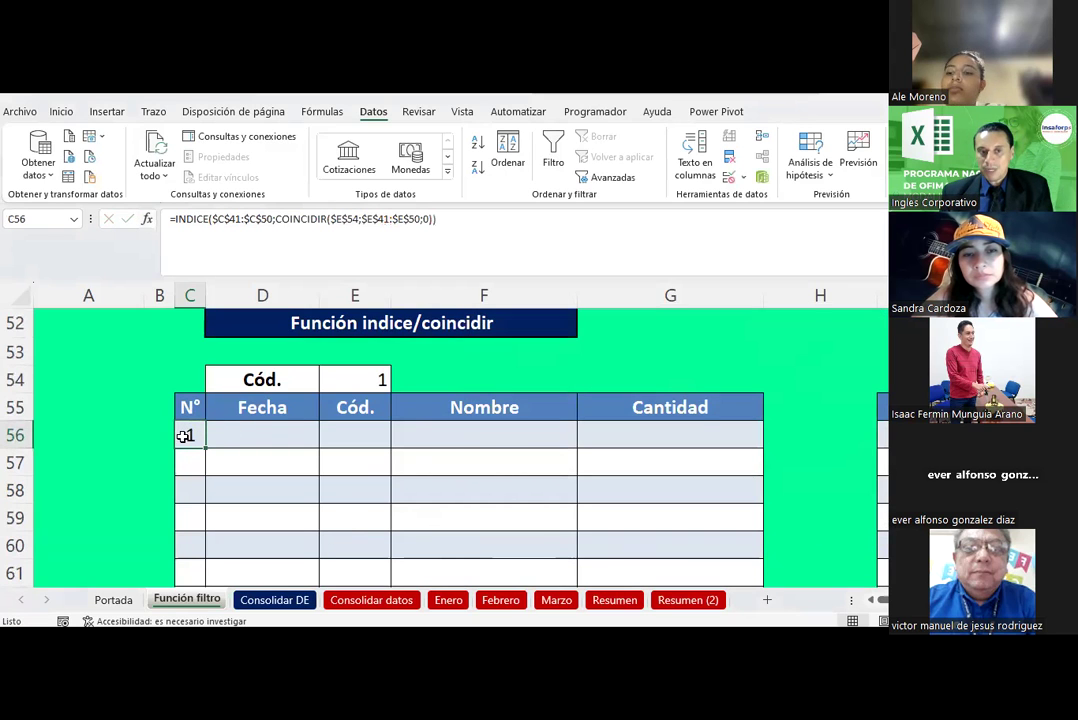
- Check the first Cód. and N° values in the source table
{"action": "scroll", "coordinate": [185, 435], "scroll_direction": "up", "scroll_amount": 5}
{"action": "left_click", "coordinate": [350, 428]}
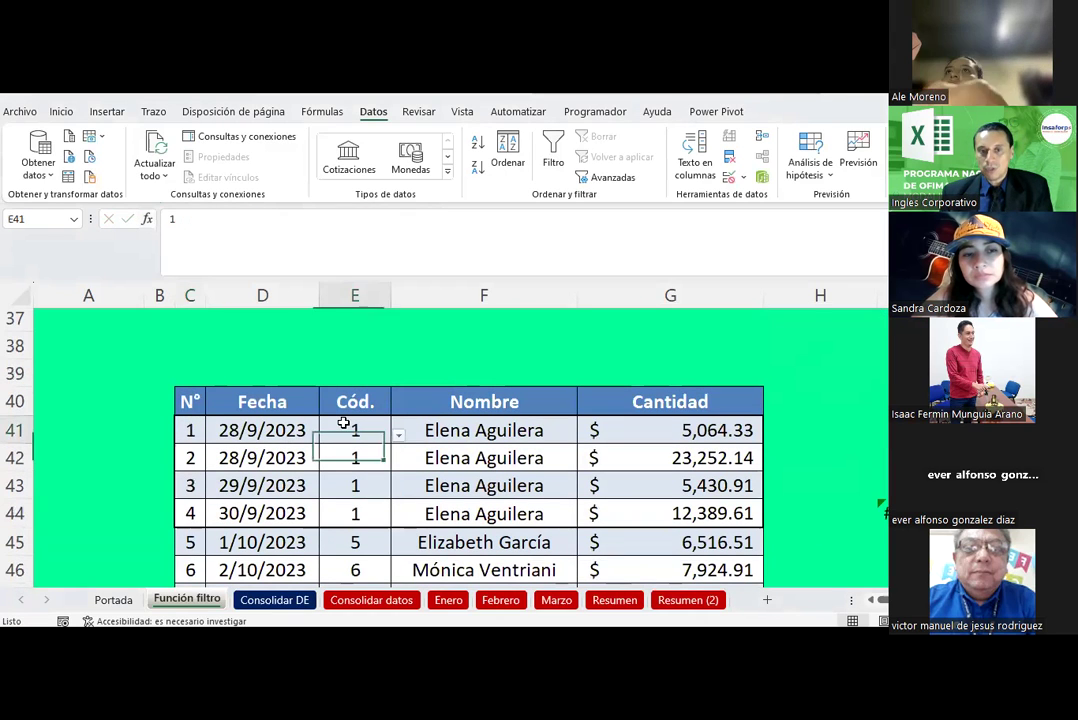
{"action": "left_click", "coordinate": [192, 430]}
{"action": "scroll", "coordinate": [188, 432], "scroll_direction": "down", "scroll_amount": 6}
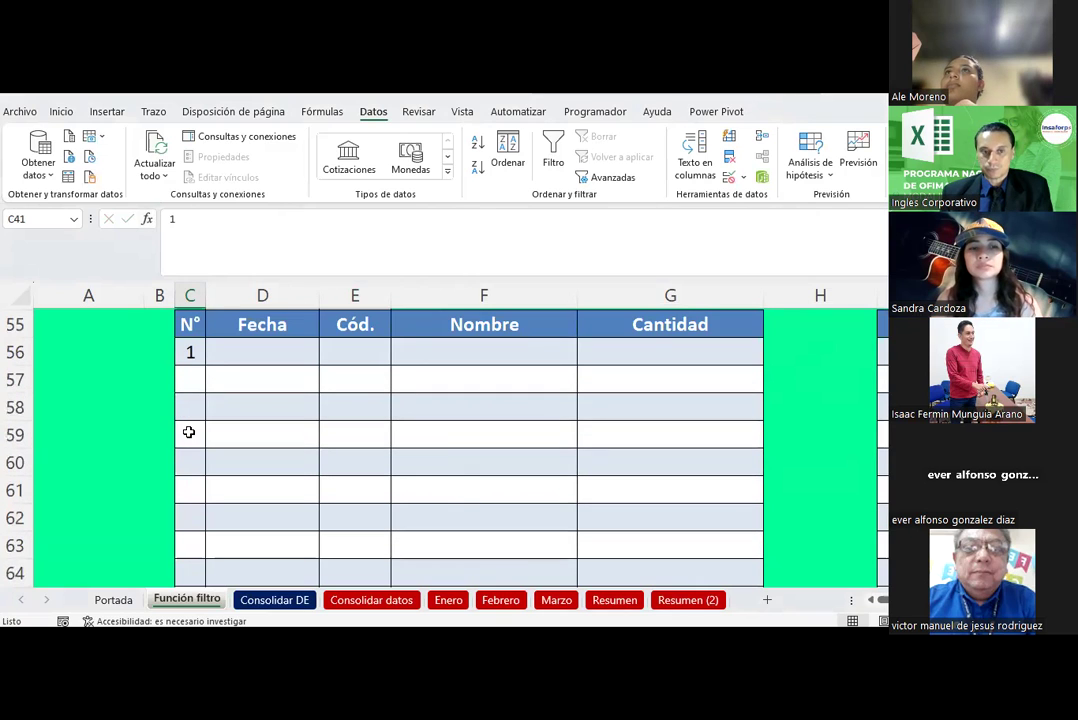
- Copy C56's formula and paste formulas only into C57:C66
{"action": "left_click", "coordinate": [197, 353]}
{"action": "key", "text": "ctrl+c"}
{"action": "left_click_drag", "start_coordinate": [190, 379], "coordinate": [191, 549]}
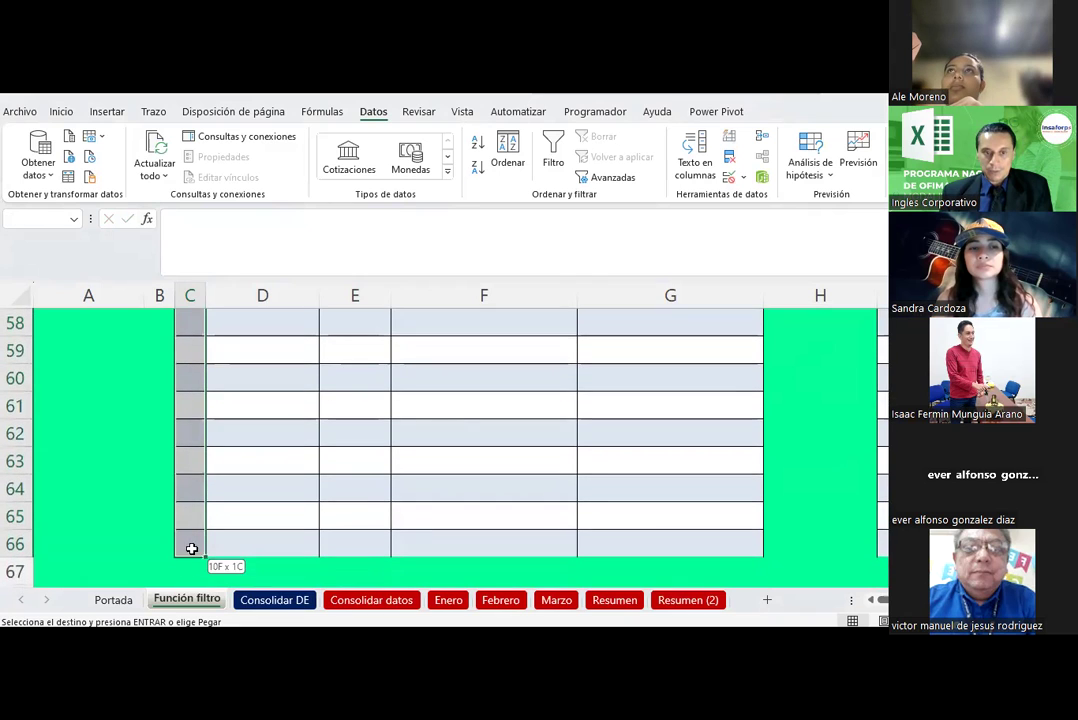
{"action": "right_click", "coordinate": [190, 534]}
{"action": "left_click", "coordinate": [279, 244]}
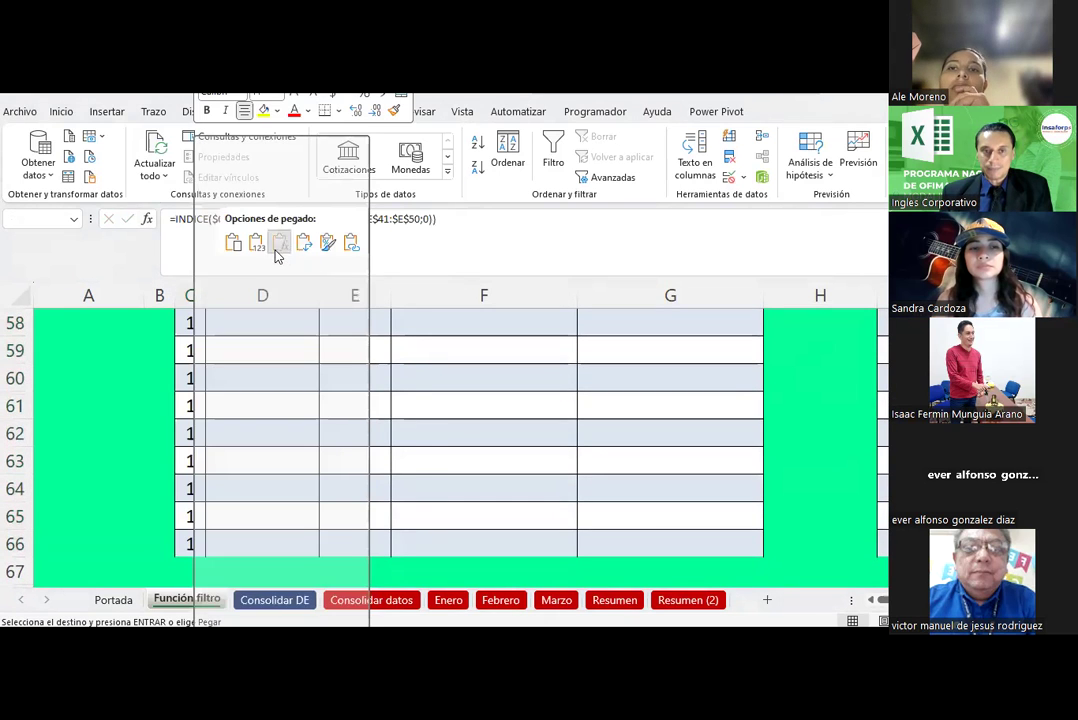
{"action": "scroll", "coordinate": [303, 420], "scroll_direction": "up", "scroll_amount": 2}
{"action": "scroll", "coordinate": [303, 420], "scroll_direction": "up", "scroll_amount": 2}
{"action": "scroll", "coordinate": [303, 420], "scroll_direction": "down", "scroll_amount": 3}
{"action": "scroll", "coordinate": [303, 420], "scroll_direction": "up", "scroll_amount": 1}
{"action": "key", "text": "Escape"}
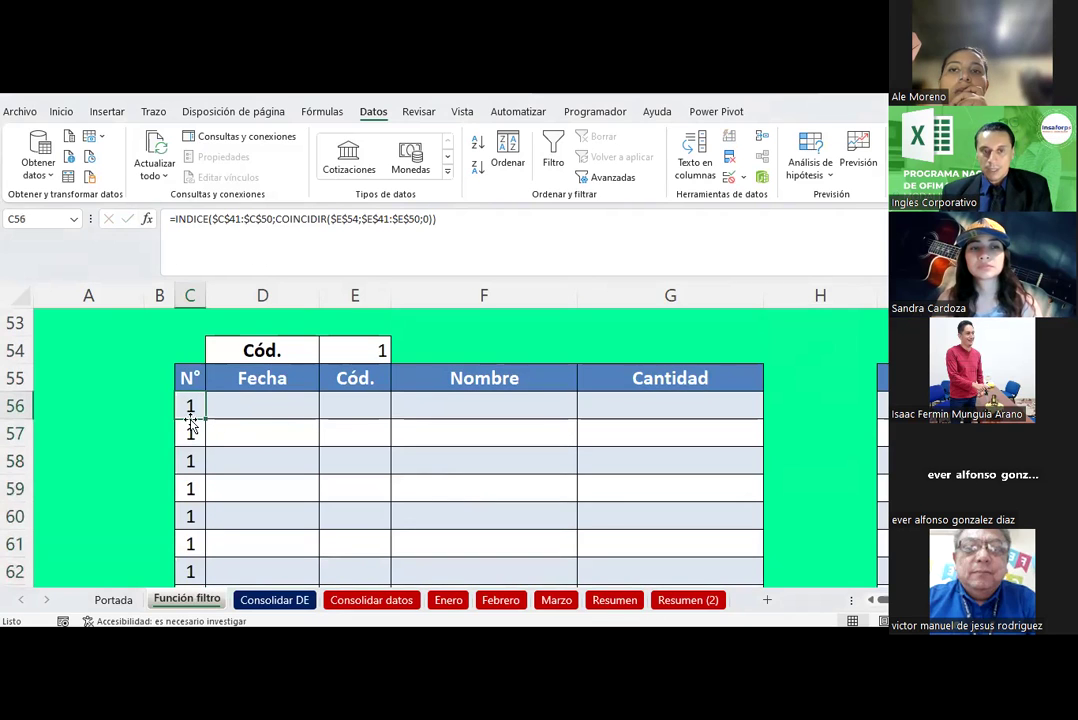
- Switch the E54 Cód. selector to 2 and inspect the resulting #N/D error in C56
{"action": "left_click", "coordinate": [190, 457]}
{"action": "left_click", "coordinate": [190, 405]}
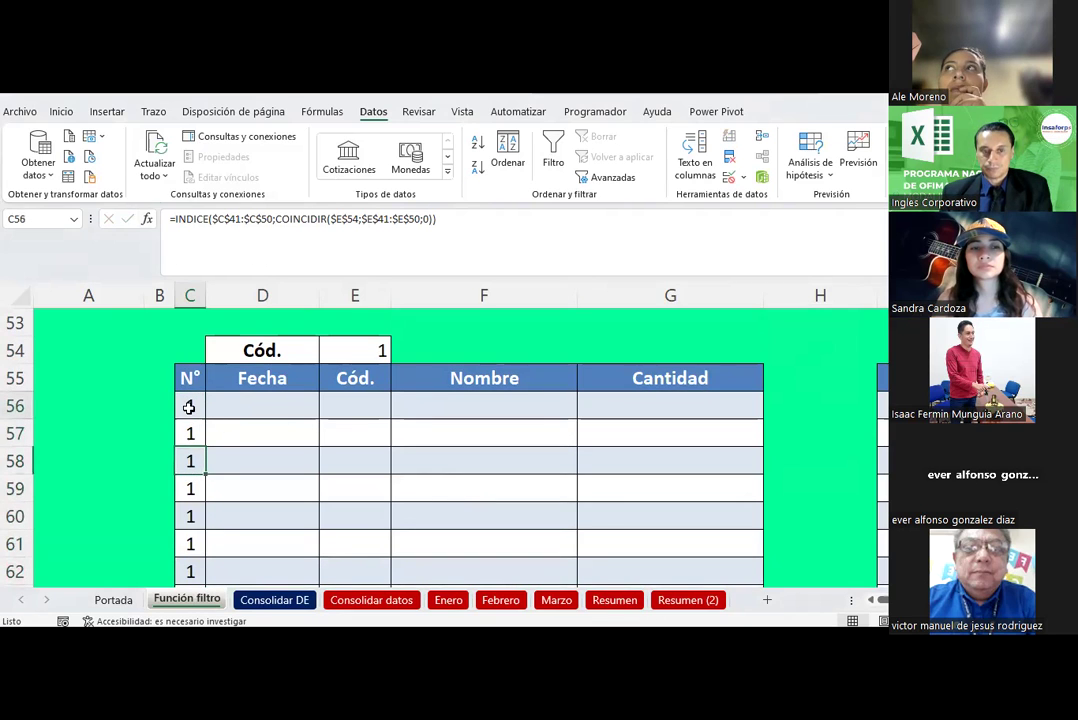
{"action": "left_click", "coordinate": [355, 352]}
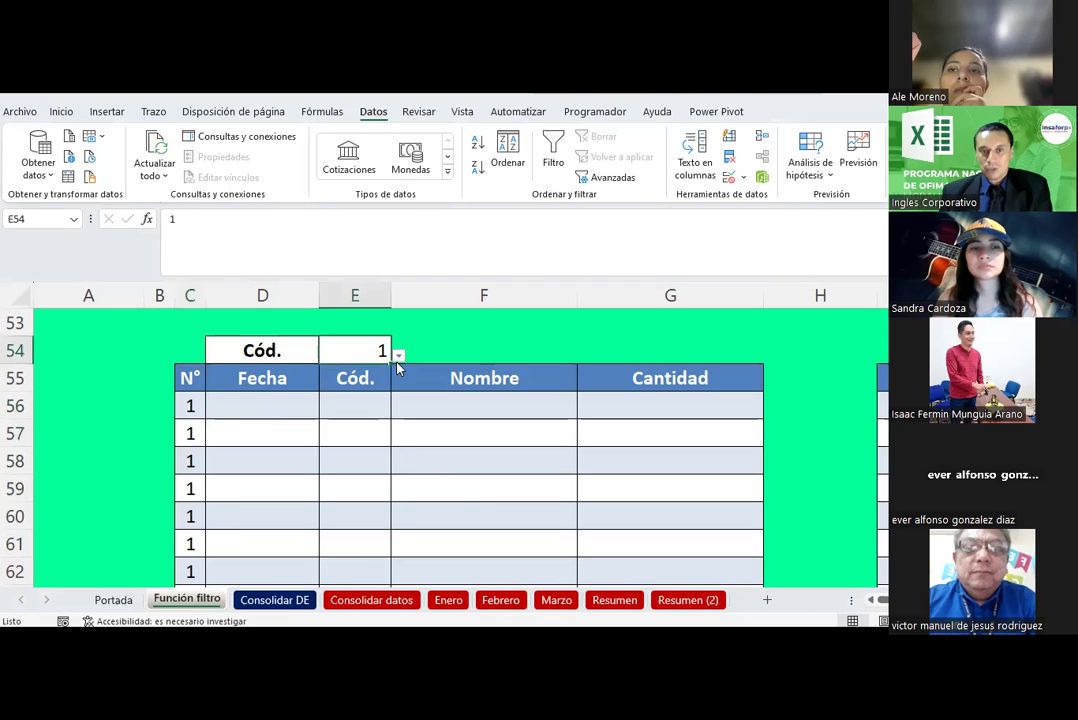
{"action": "left_click", "coordinate": [398, 355]}
{"action": "left_click", "coordinate": [377, 393]}
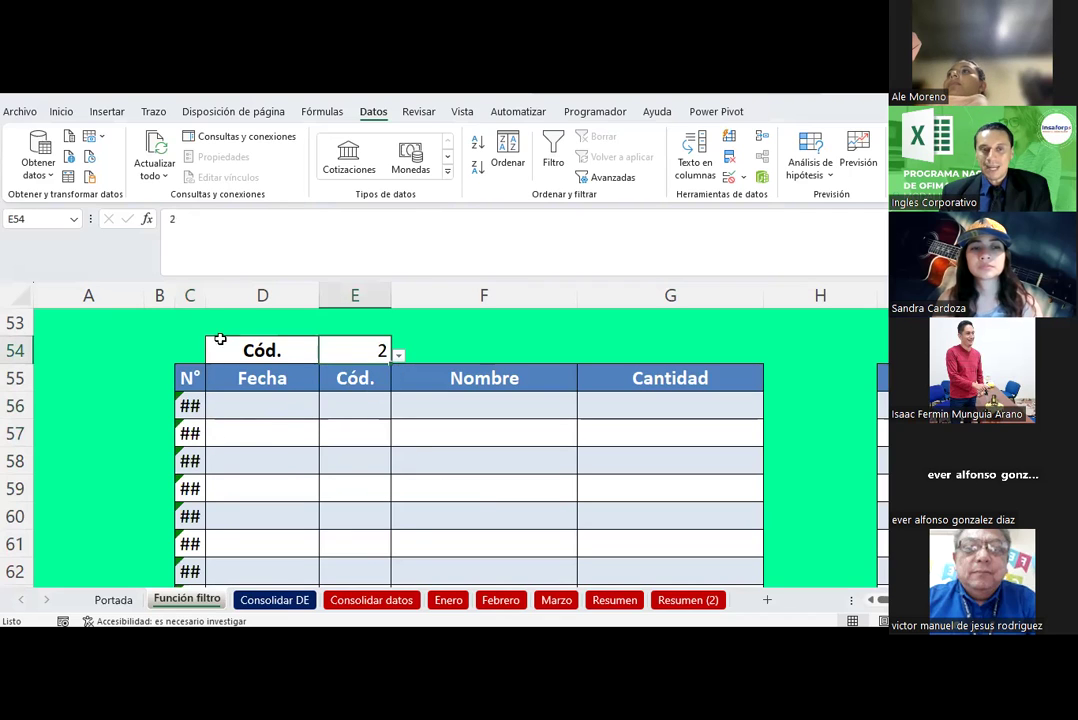
{"action": "double_click", "coordinate": [210, 295]}
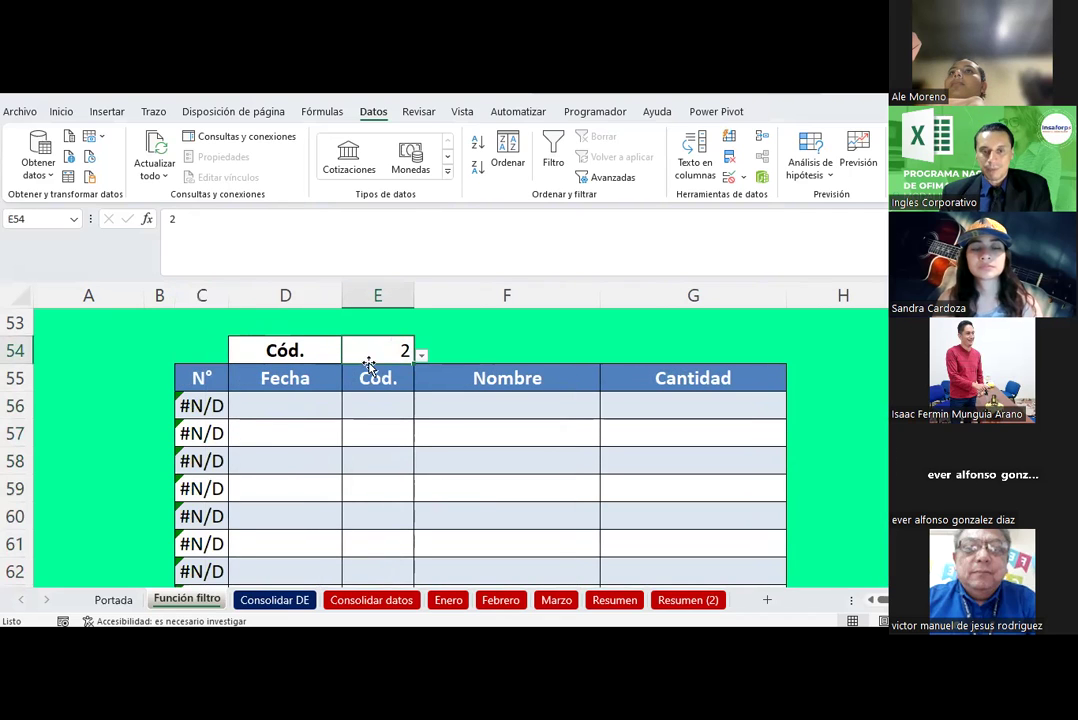
{"action": "key", "text": "ctrl+z"}
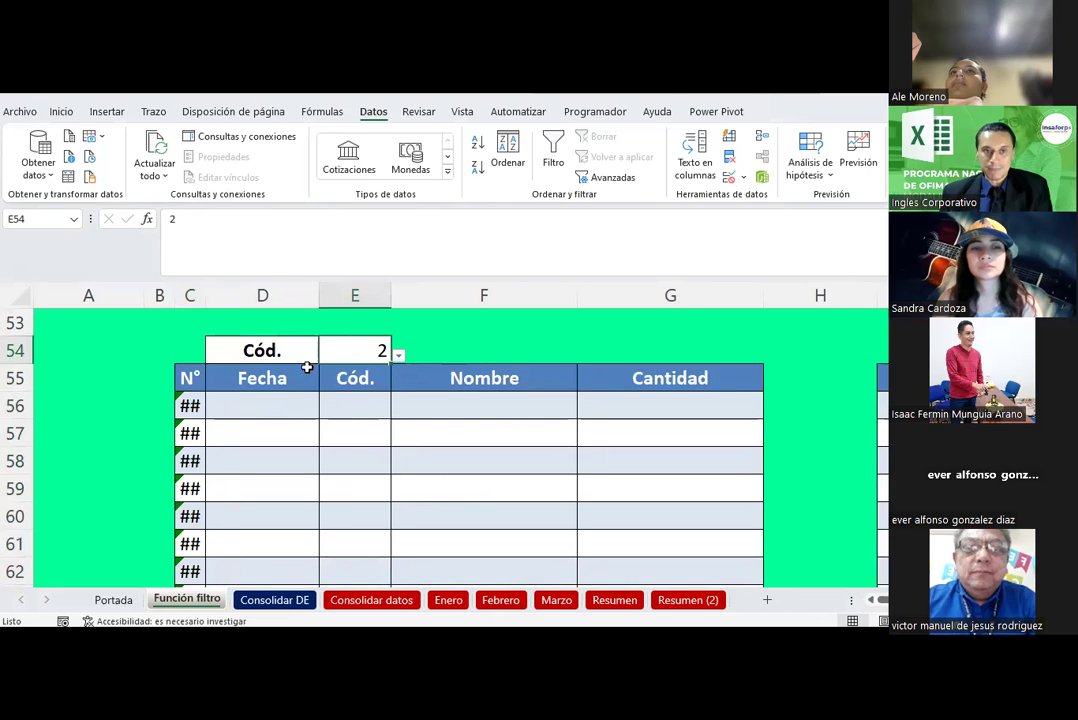
{"action": "left_click", "coordinate": [190, 405]}
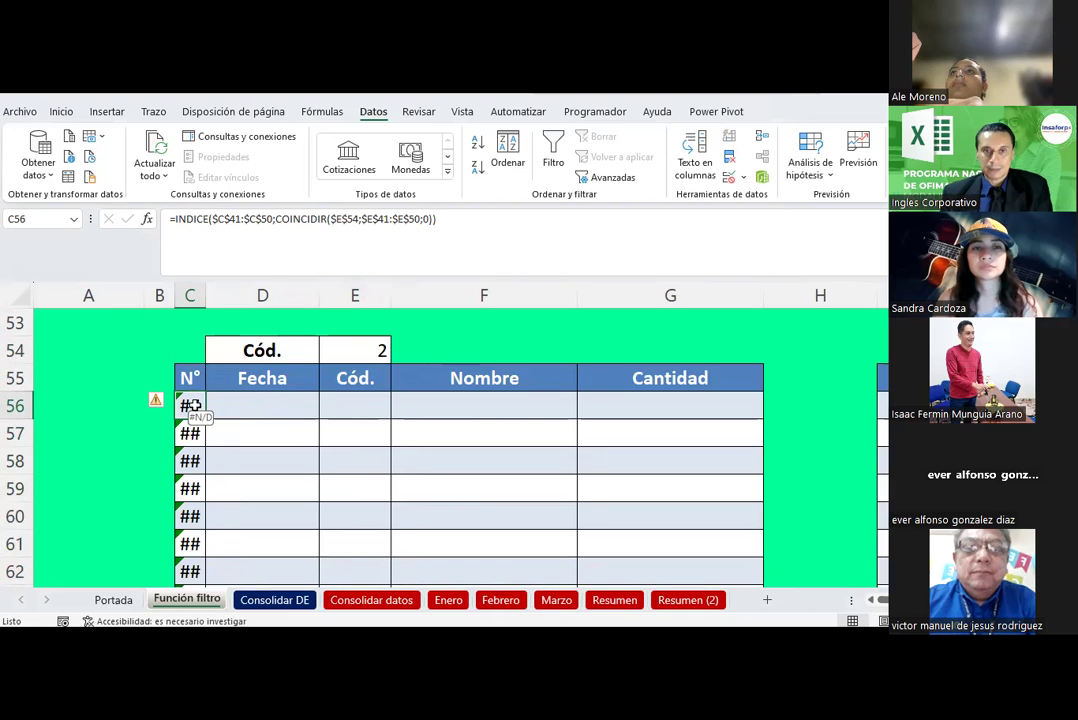
- Check the seller codes listed in the source sales table
{"action": "scroll", "coordinate": [192, 405], "scroll_direction": "up", "scroll_amount": 5}
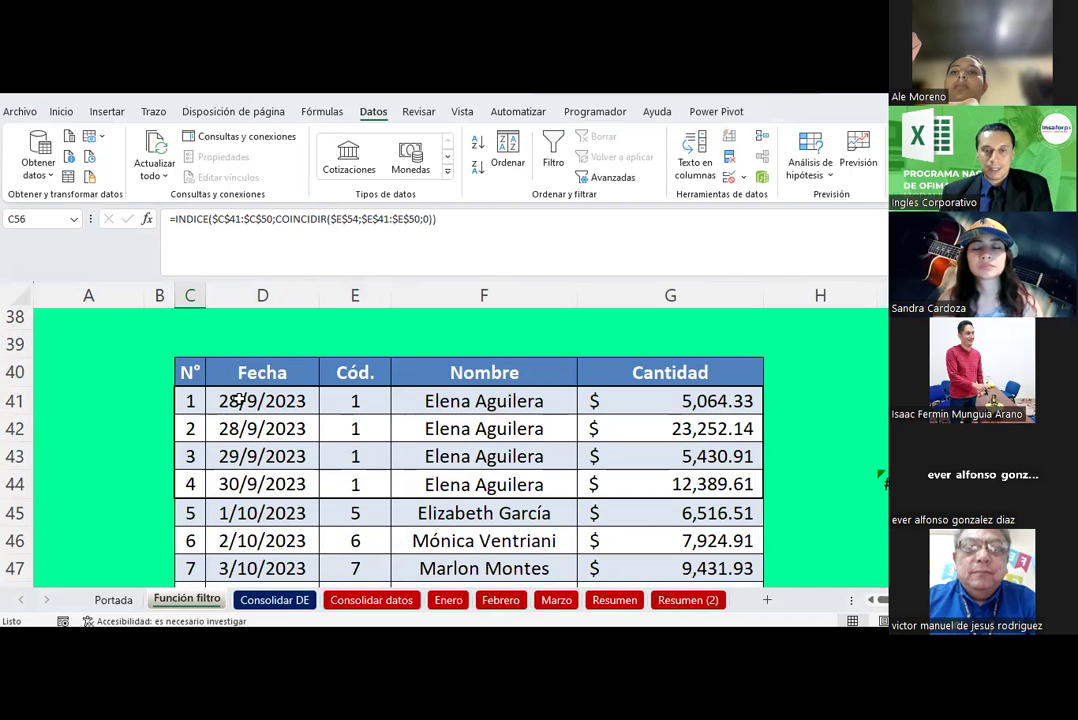
{"action": "scroll", "coordinate": [240, 398], "scroll_direction": "down", "scroll_amount": 1}
{"action": "scroll", "coordinate": [312, 395], "scroll_direction": "up", "scroll_amount": 1}
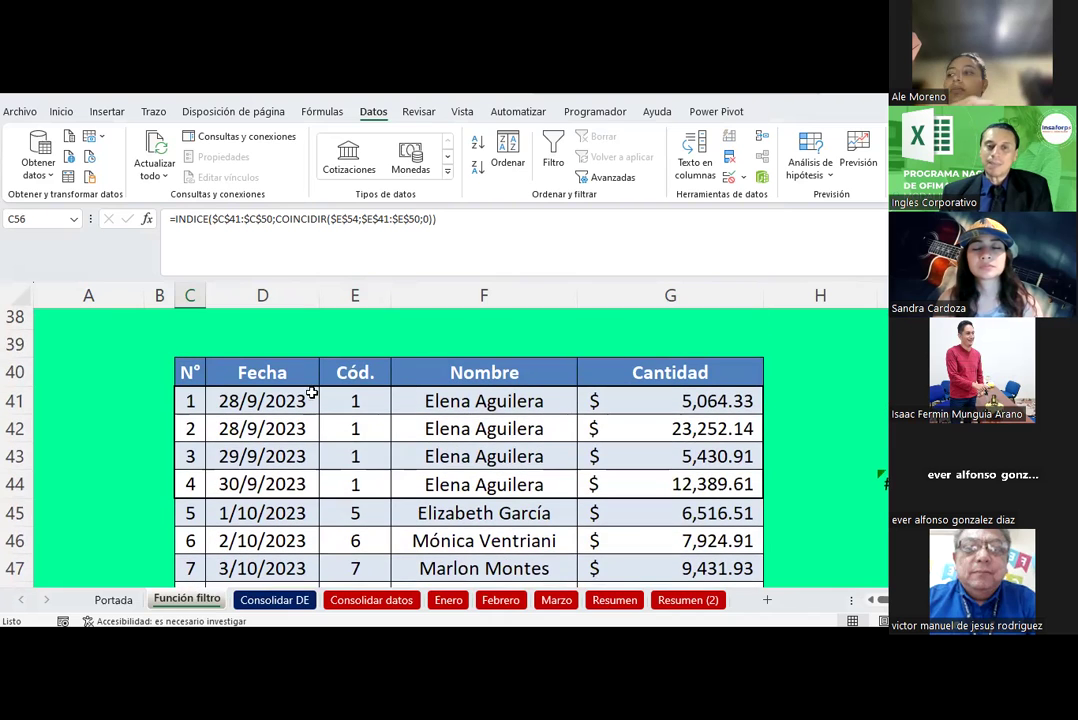
{"action": "left_click", "coordinate": [369, 403]}
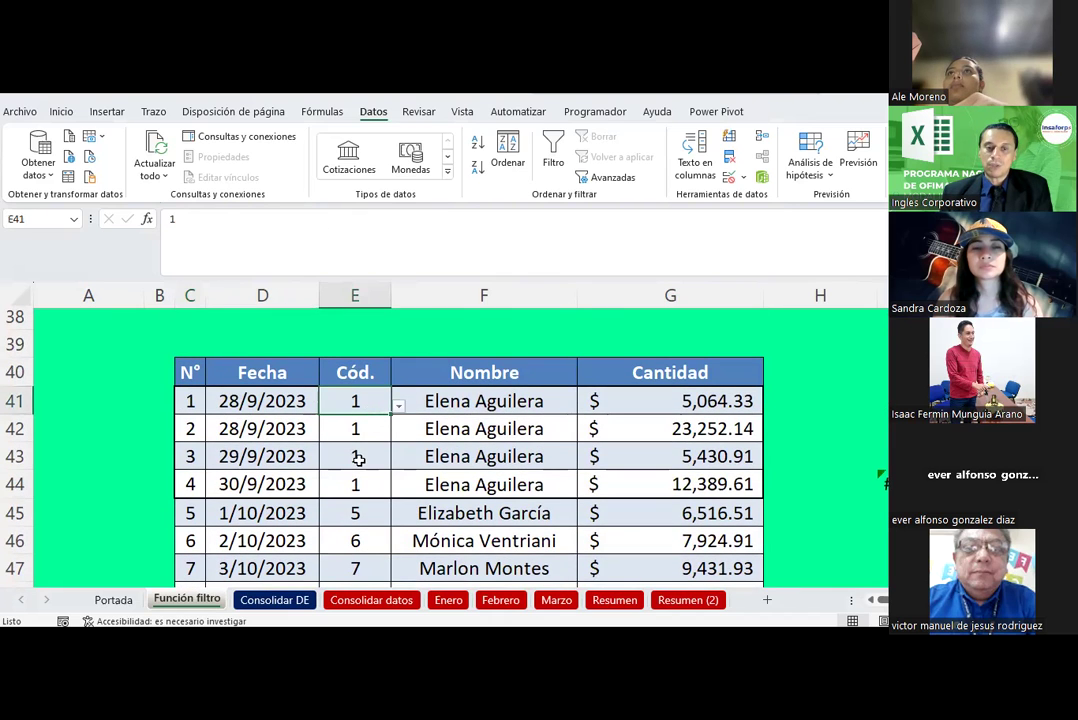
{"action": "left_click", "coordinate": [355, 512]}
{"action": "scroll", "coordinate": [354, 560], "scroll_direction": "down", "scroll_amount": 2}
{"action": "scroll", "coordinate": [353, 510], "scroll_direction": "down", "scroll_amount": 3}
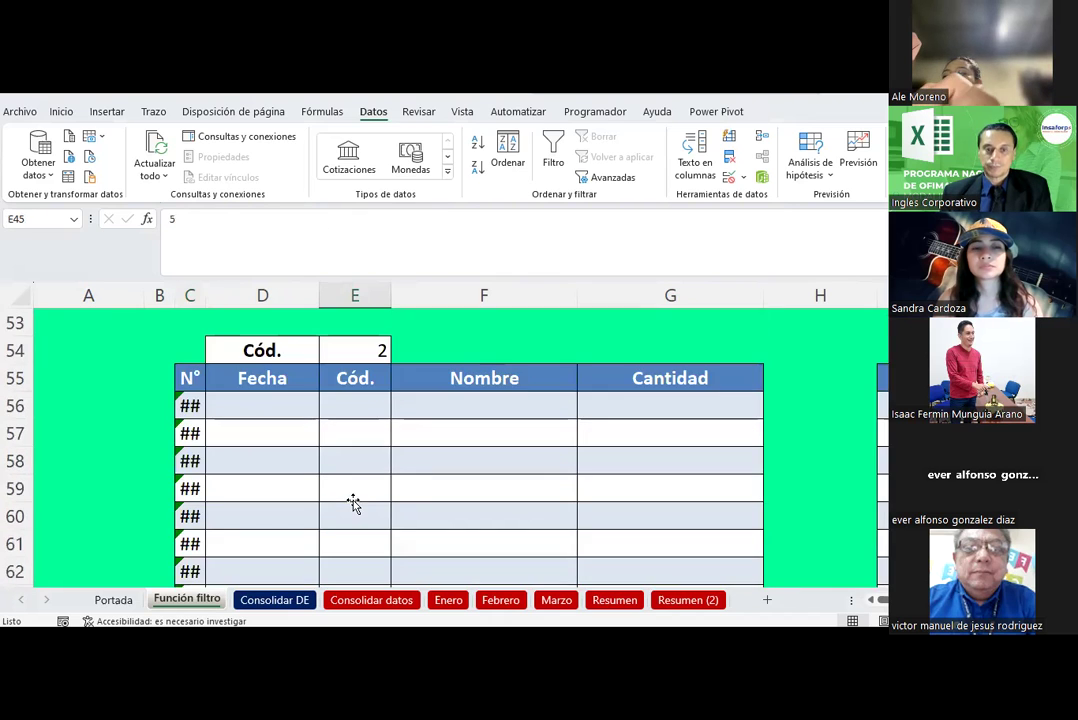
- Try seller codes 3, 4 and 5 in the E54 dropdown
{"action": "left_click", "coordinate": [352, 346]}
{"action": "left_click", "coordinate": [398, 355]}
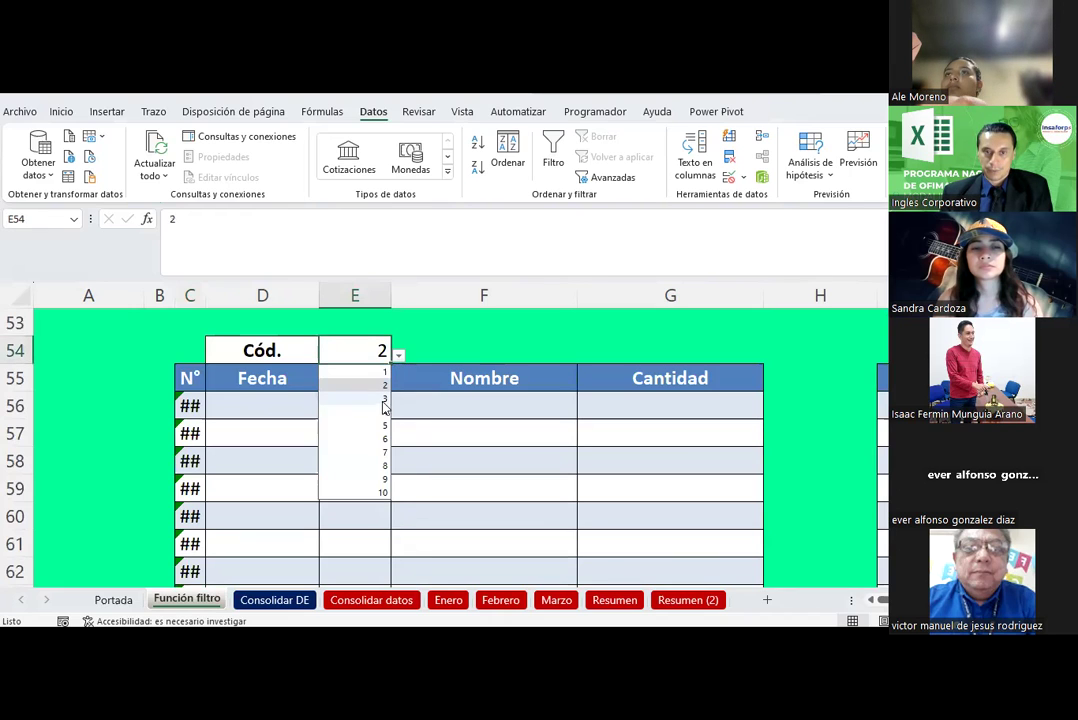
{"action": "left_click", "coordinate": [382, 399]}
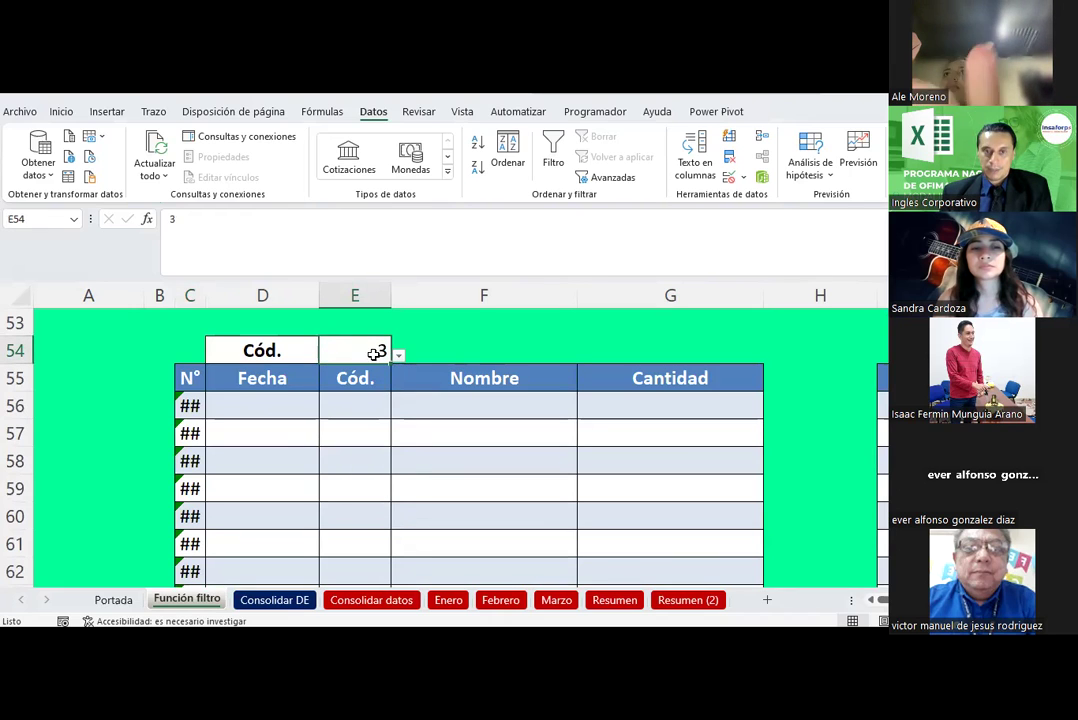
{"action": "left_click", "coordinate": [398, 355]}
{"action": "left_click", "coordinate": [378, 412]}
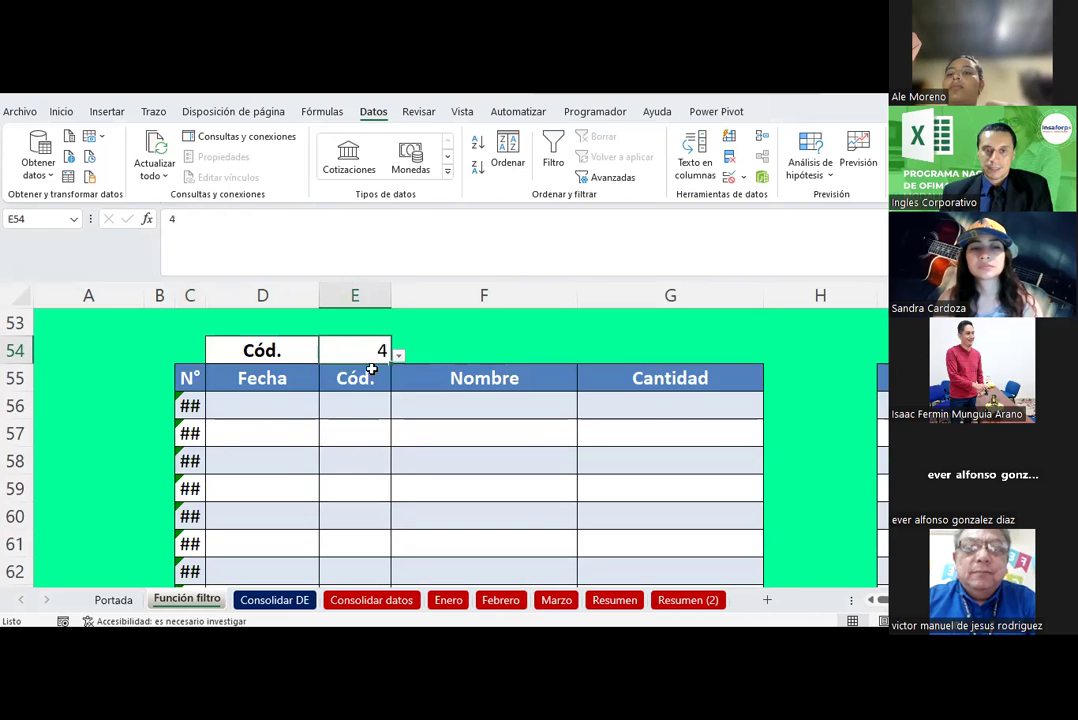
{"action": "scroll", "coordinate": [334, 395], "scroll_direction": "up", "scroll_amount": 6}
{"action": "scroll", "coordinate": [336, 397], "scroll_direction": "down", "scroll_amount": 3}
{"action": "scroll", "coordinate": [335, 397], "scroll_direction": "down", "scroll_amount": 3}
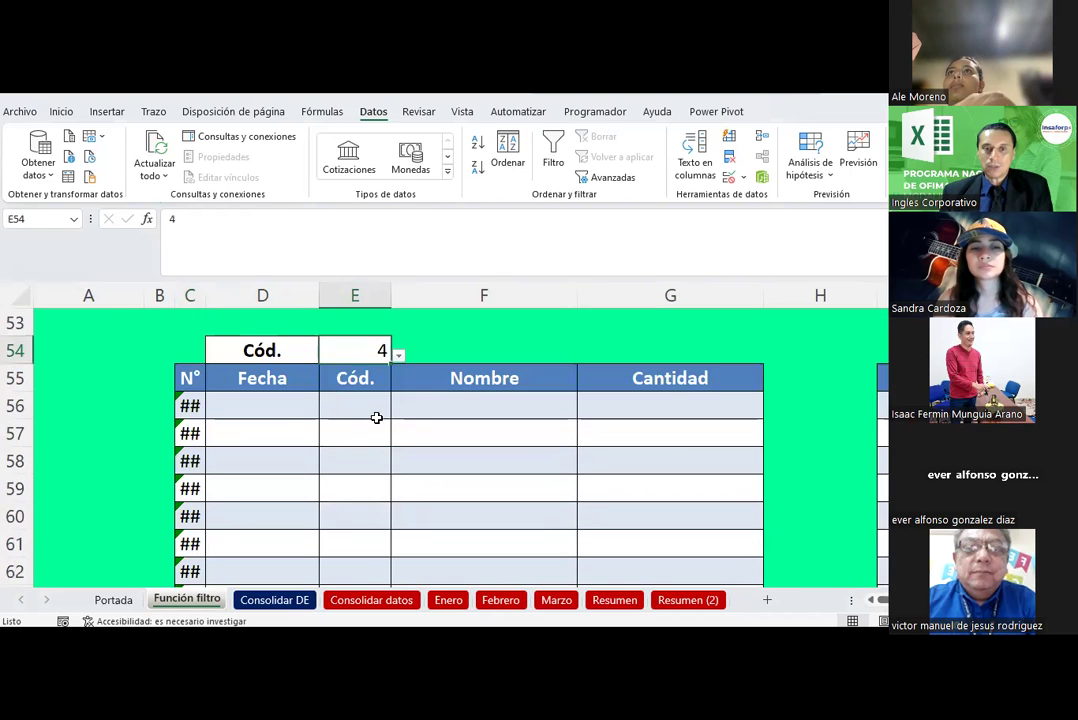
{"action": "left_click", "coordinate": [398, 355]}
{"action": "left_click", "coordinate": [360, 424]}
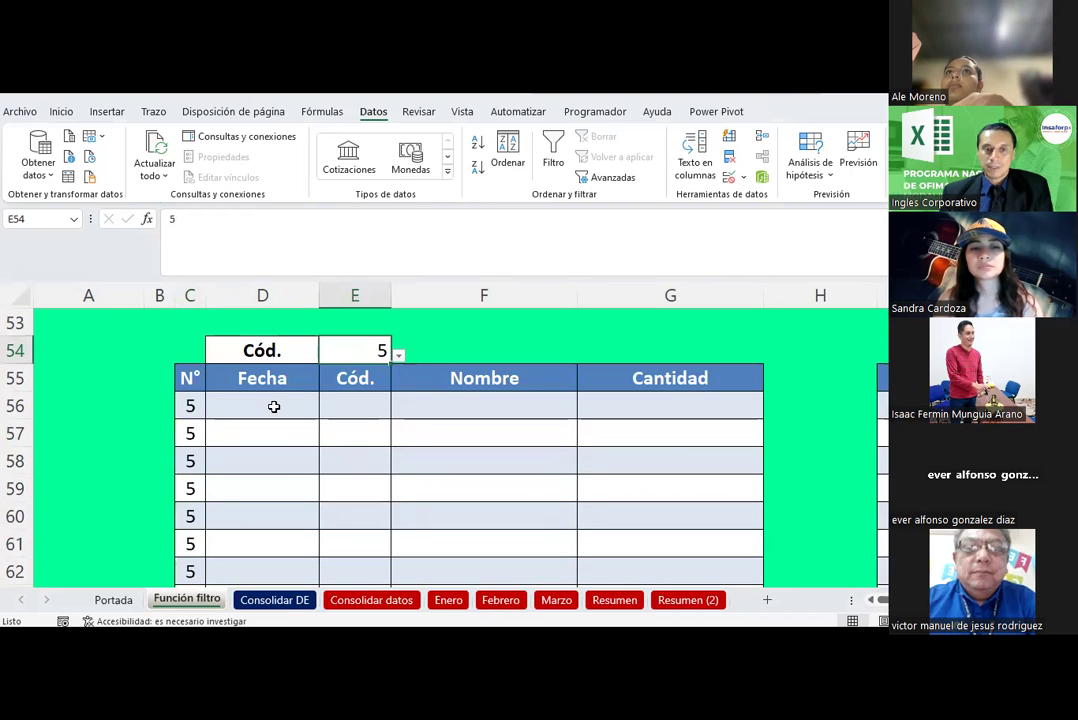
- Set E54 back to code 1 and recheck the N° formula in C56
{"action": "left_click", "coordinate": [191, 407]}
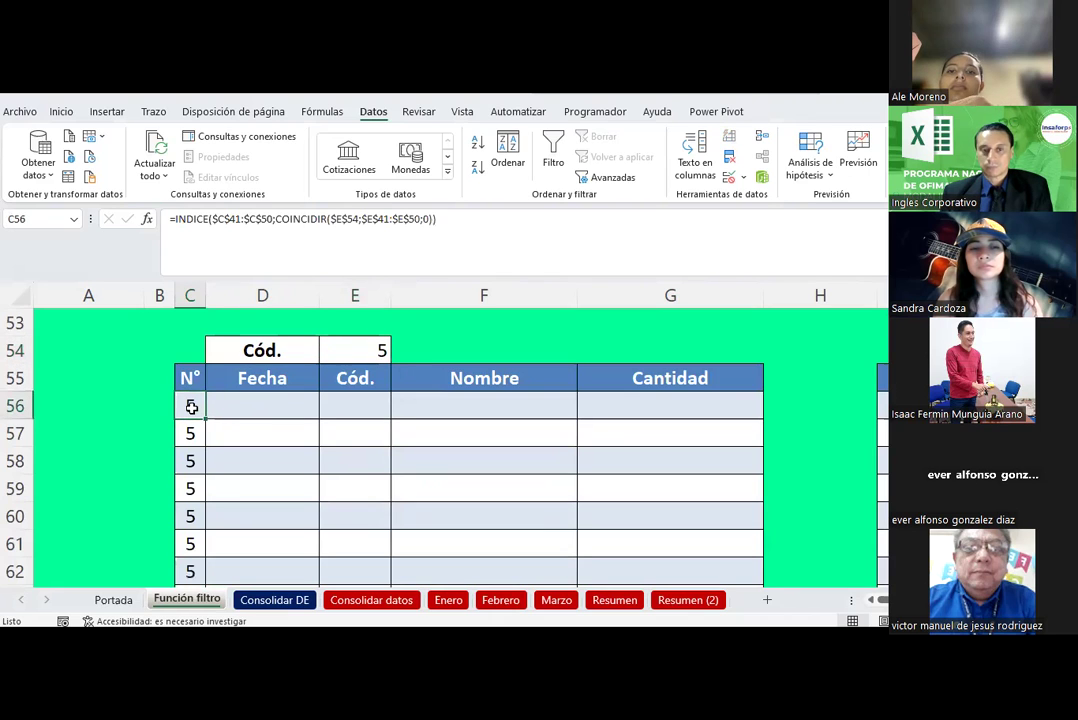
{"action": "left_click", "coordinate": [340, 354]}
{"action": "left_click", "coordinate": [398, 355]}
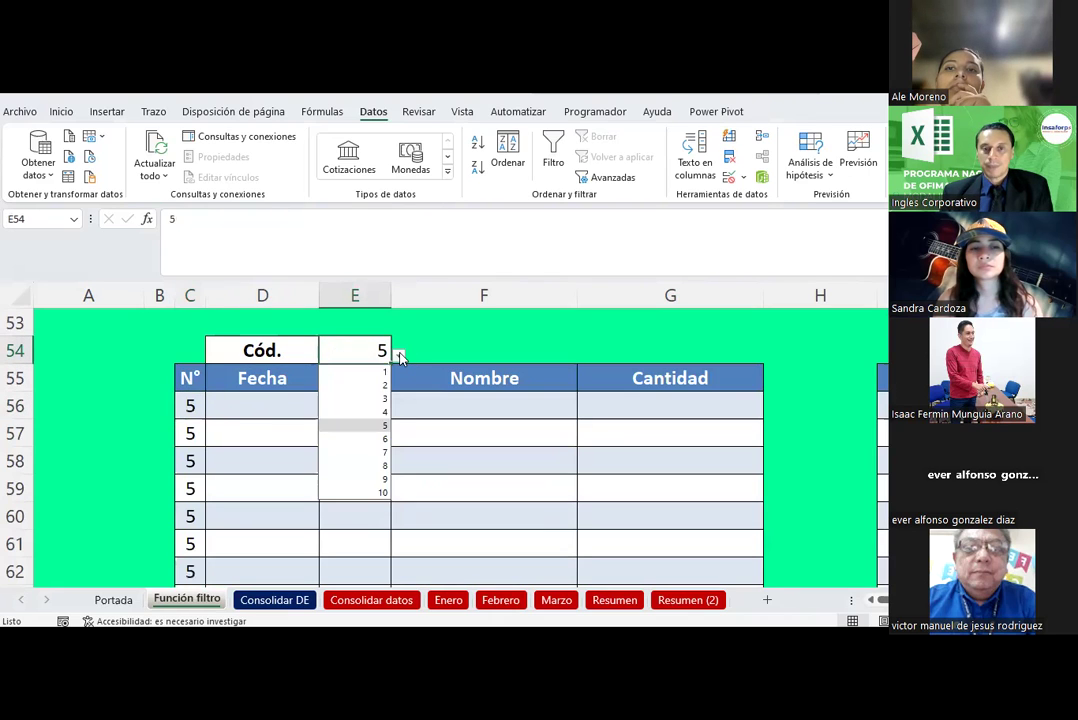
{"action": "left_click", "coordinate": [358, 378]}
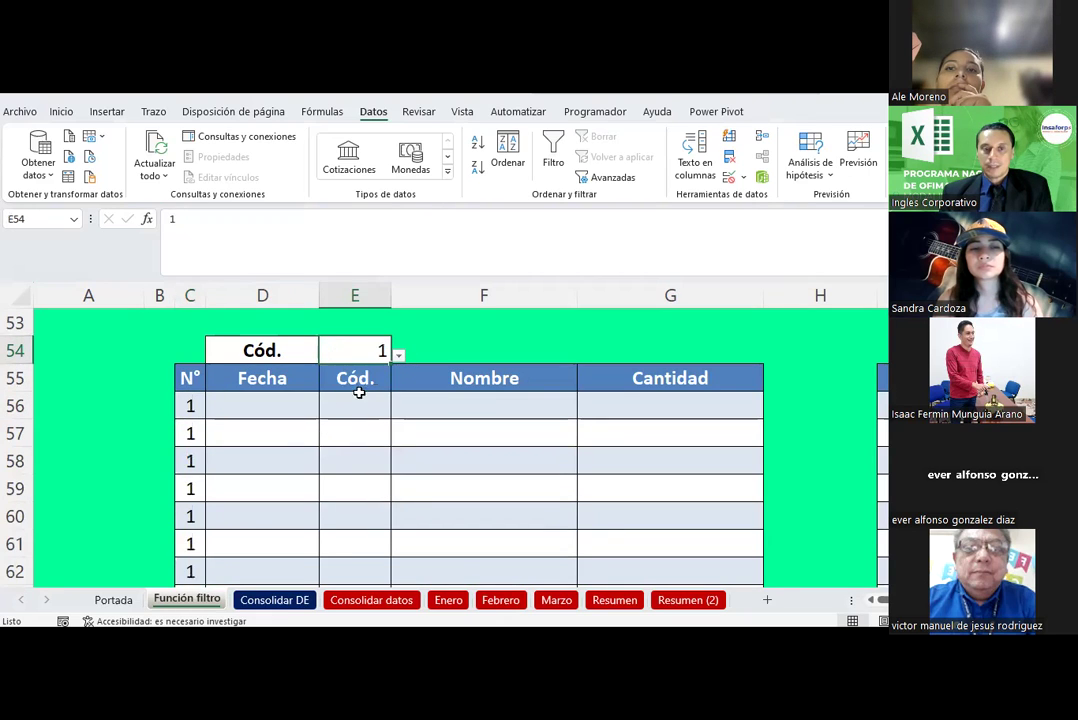
{"action": "left_click", "coordinate": [195, 406]}
- Paste the C56 N° lookup formula into D56:G56
{"action": "key", "text": "ctrl+c"}
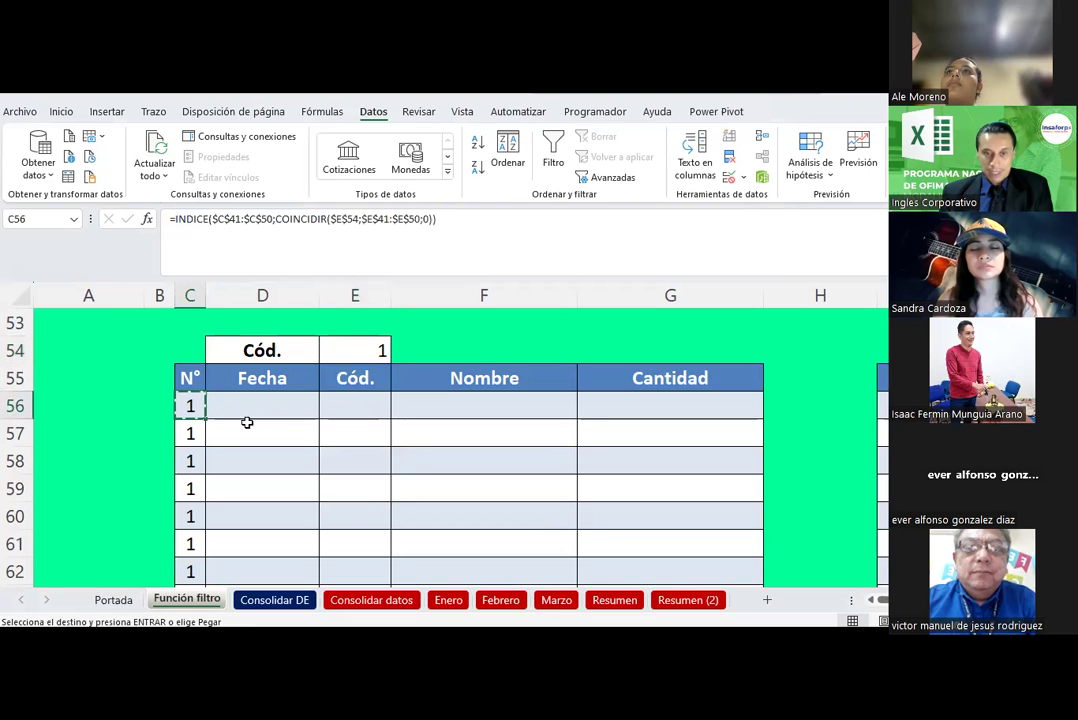
{"action": "left_click_drag", "start_coordinate": [245, 421], "coordinate": [633, 409]}
{"action": "right_click", "coordinate": [636, 416]}
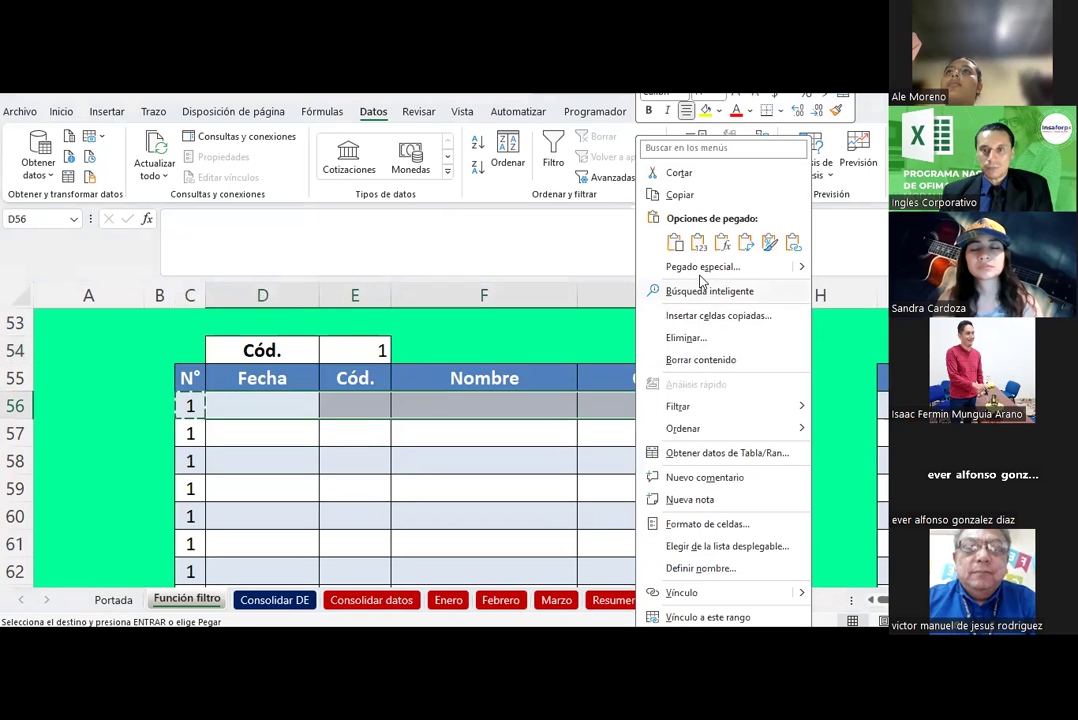
{"action": "left_click", "coordinate": [721, 242]}
{"action": "scroll", "coordinate": [301, 470], "scroll_direction": "up", "scroll_amount": 6}
{"action": "scroll", "coordinate": [301, 470], "scroll_direction": "down", "scroll_amount": 2}
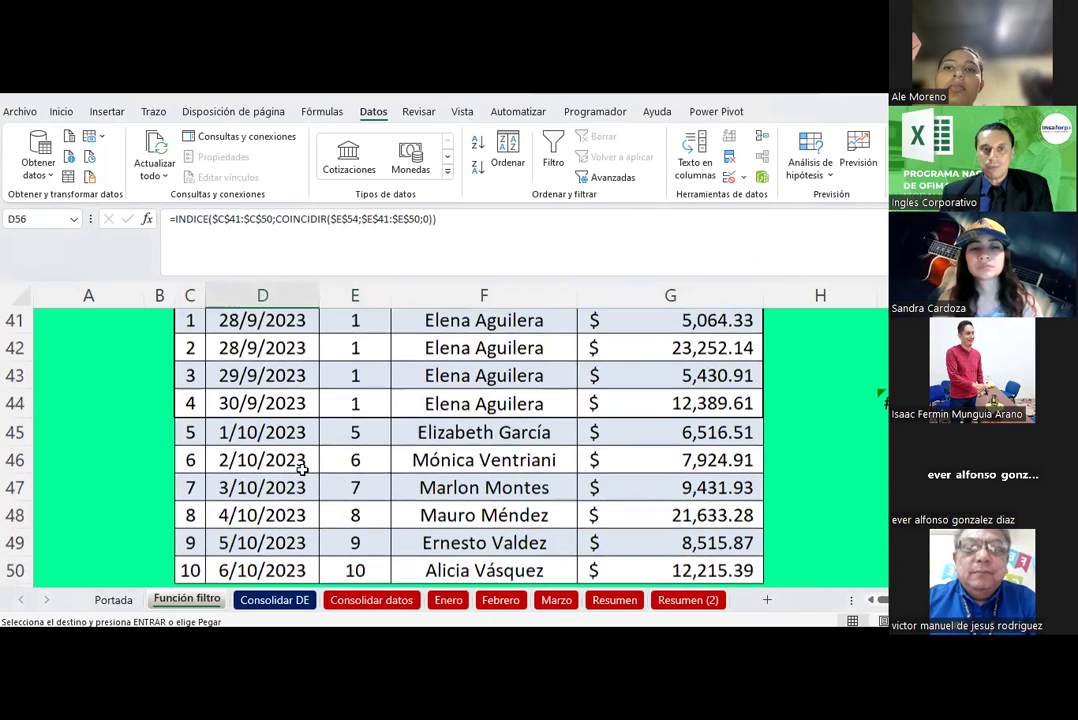
{"action": "scroll", "coordinate": [301, 470], "scroll_direction": "up", "scroll_amount": 1}
- Point D56's INDICE range at column D so Fecha returns 28/9/2023
{"action": "left_click", "coordinate": [221, 219]}
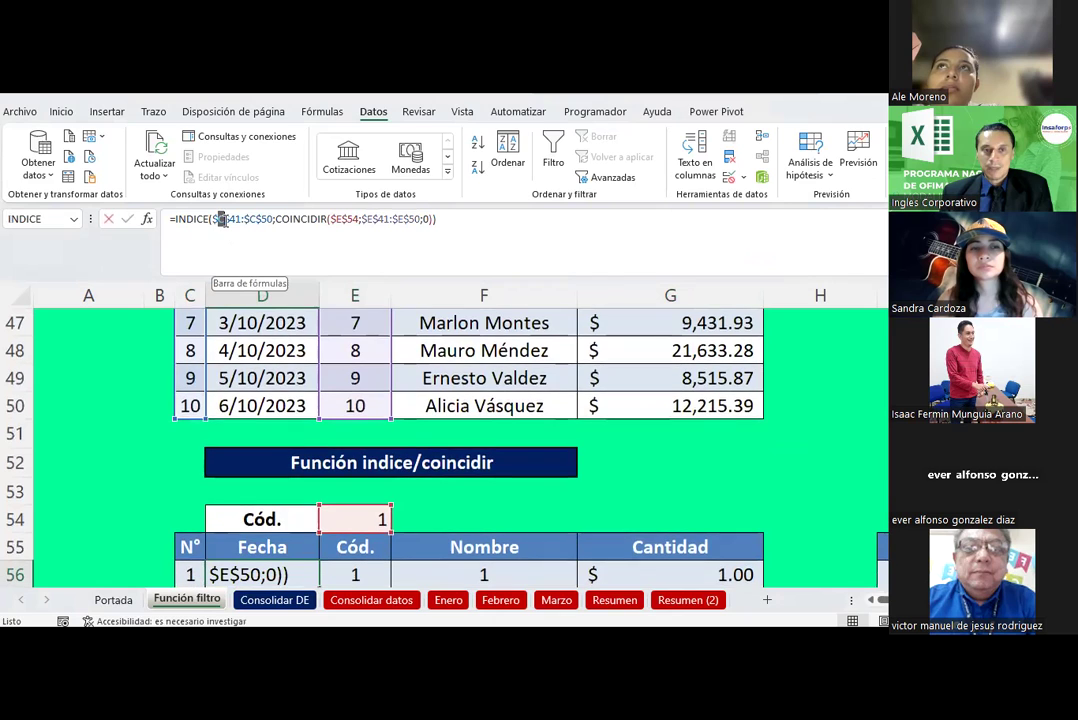
{"action": "key", "text": "Delete"}
{"action": "type", "text": "d"}
{"action": "type", "text": "d"}
{"action": "key", "text": "Return"}
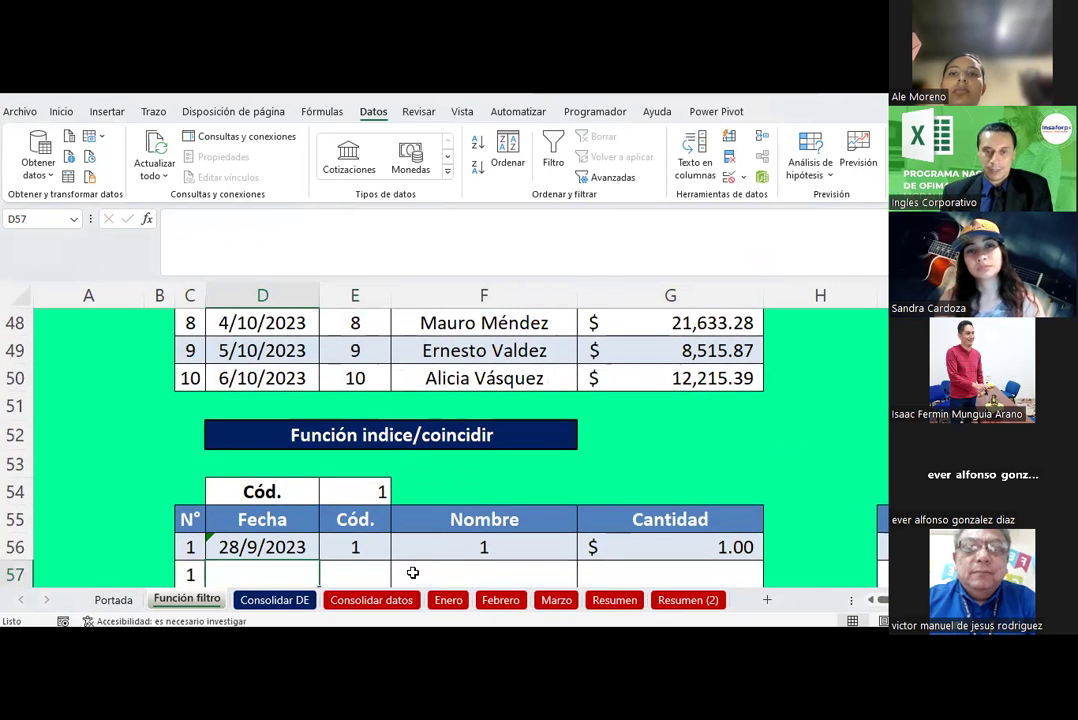
- Change E56's INDICE range to column E so it returns the Cód. value
{"action": "left_click", "coordinate": [356, 547]}
{"action": "scroll", "coordinate": [356, 544], "scroll_direction": "up", "scroll_amount": 3}
{"action": "scroll", "coordinate": [356, 544], "scroll_direction": "up", "scroll_amount": 1}
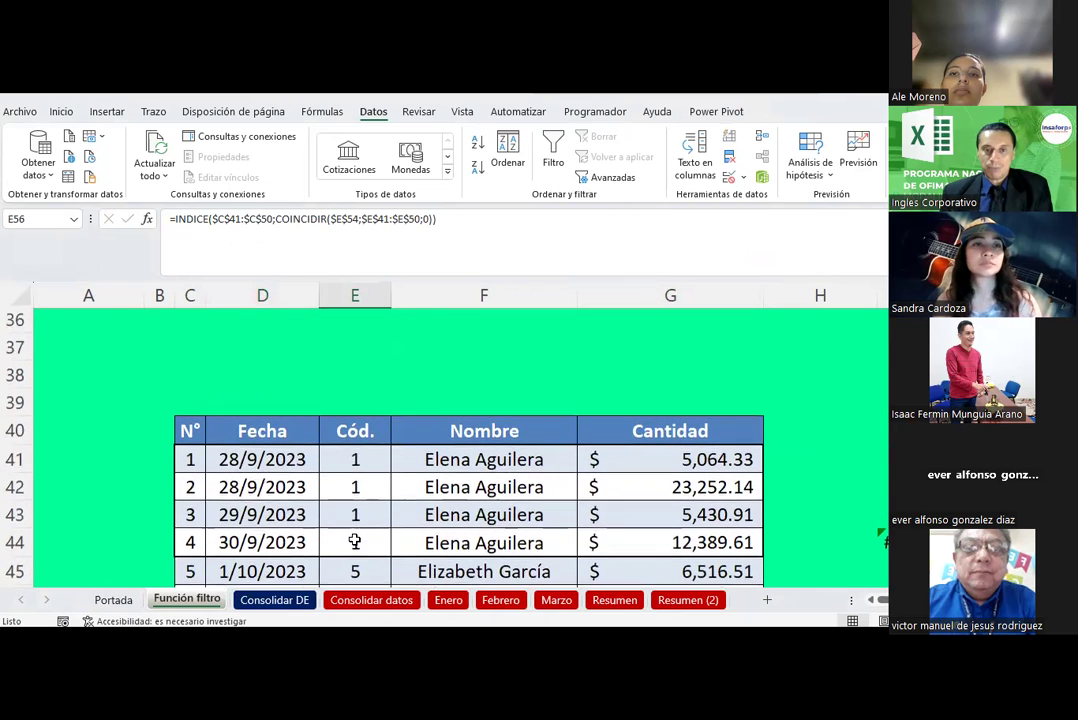
{"action": "left_click", "coordinate": [222, 219]}
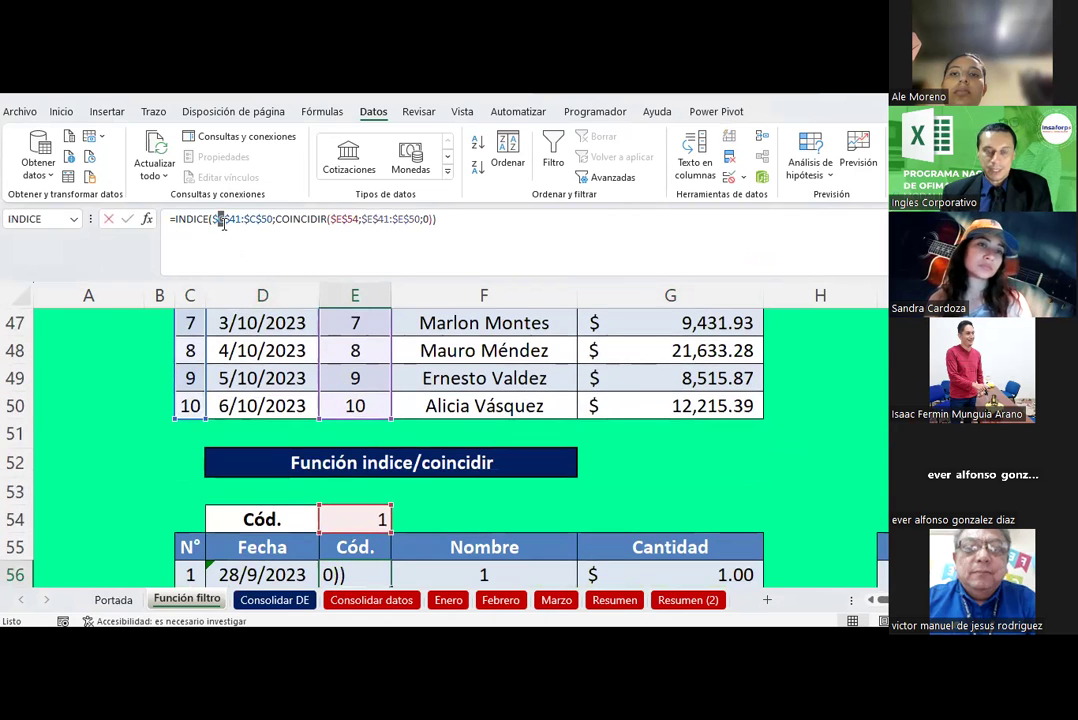
{"action": "type", "text": "e"}
{"action": "left_click", "coordinate": [247, 219]}
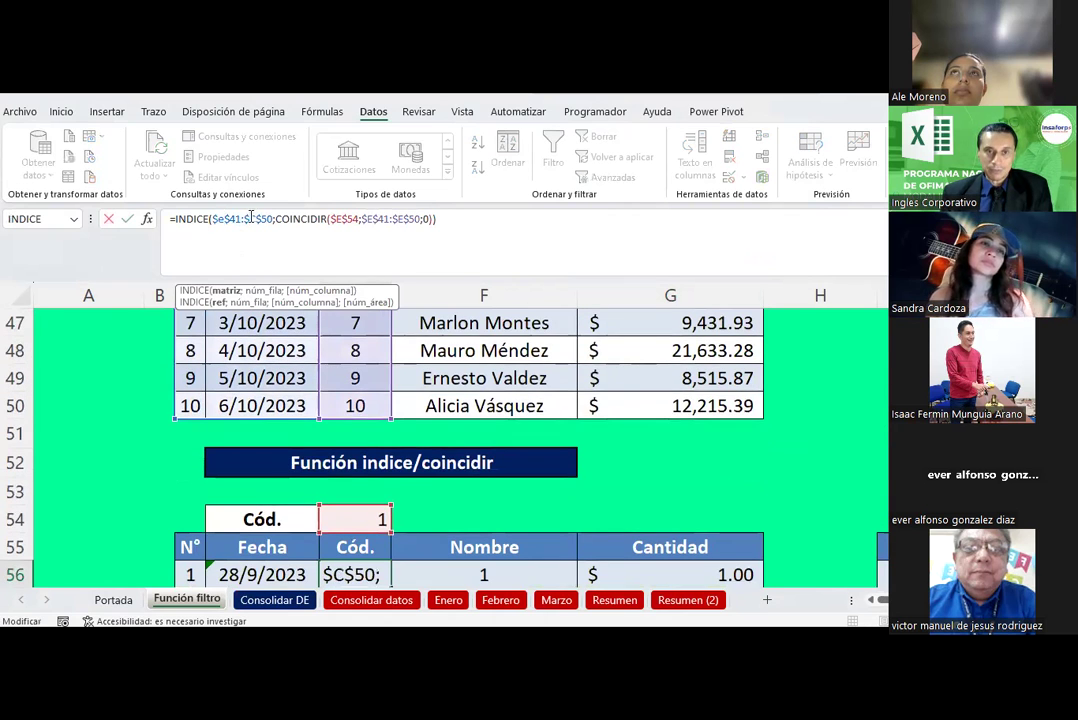
{"action": "type", "text": "e"}
{"action": "key", "text": "Return"}
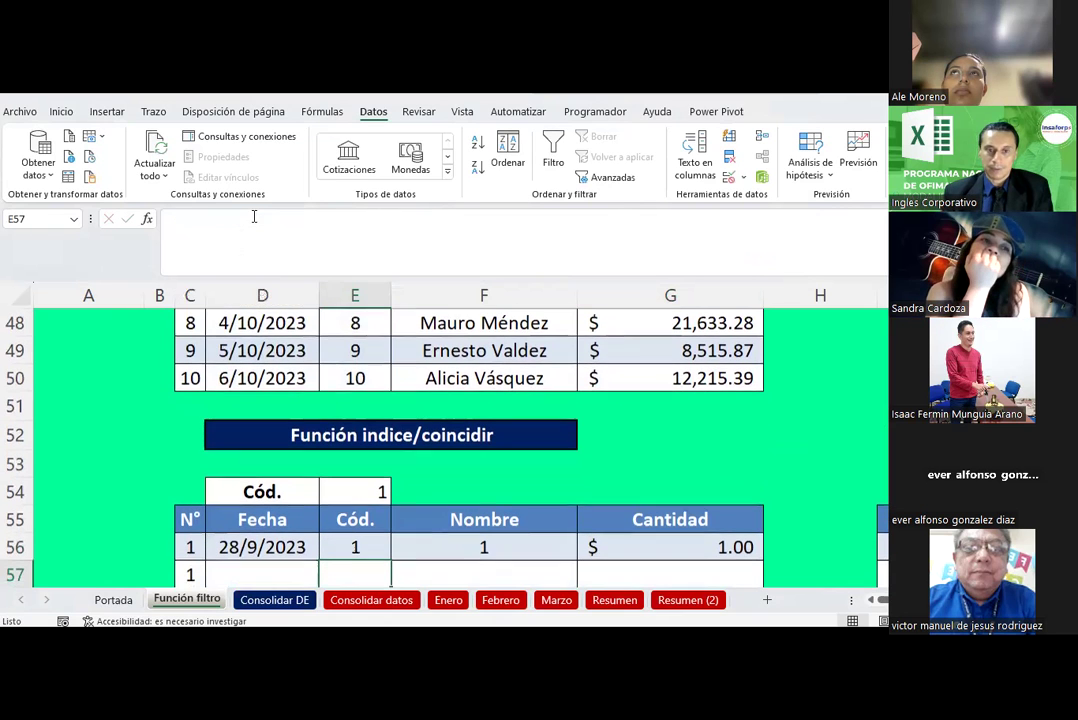
{"action": "left_click", "coordinate": [435, 540]}
{"action": "scroll", "coordinate": [435, 540], "scroll_direction": "up", "scroll_amount": 1}
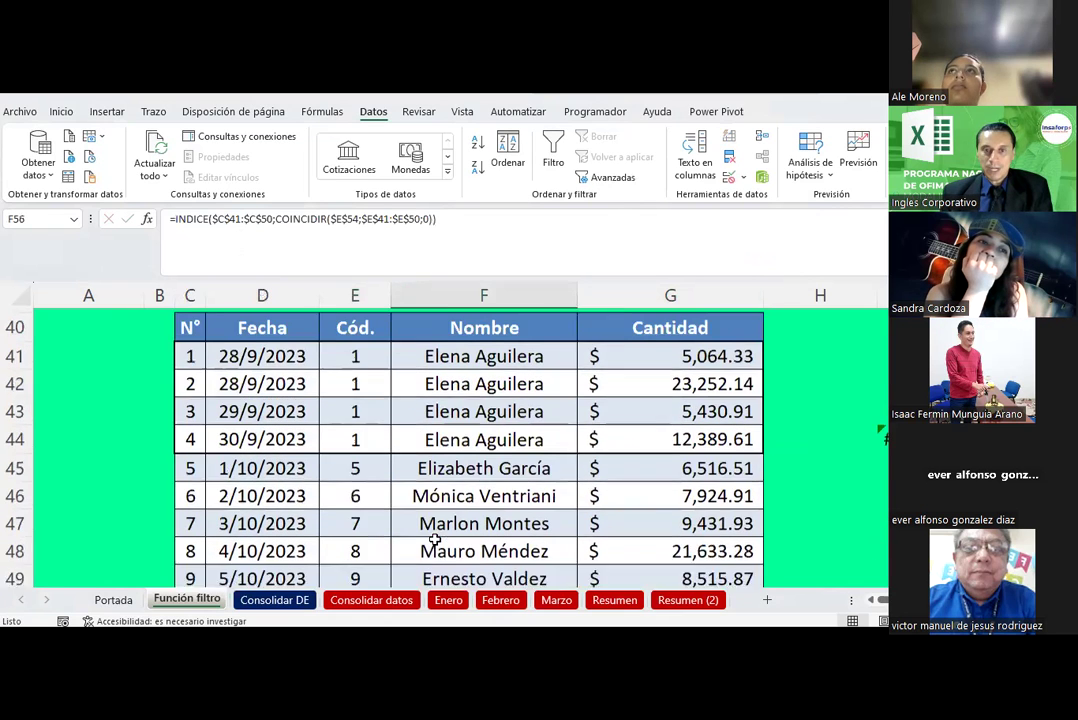
{"action": "scroll", "coordinate": [435, 540], "scroll_direction": "up", "scroll_amount": 2}
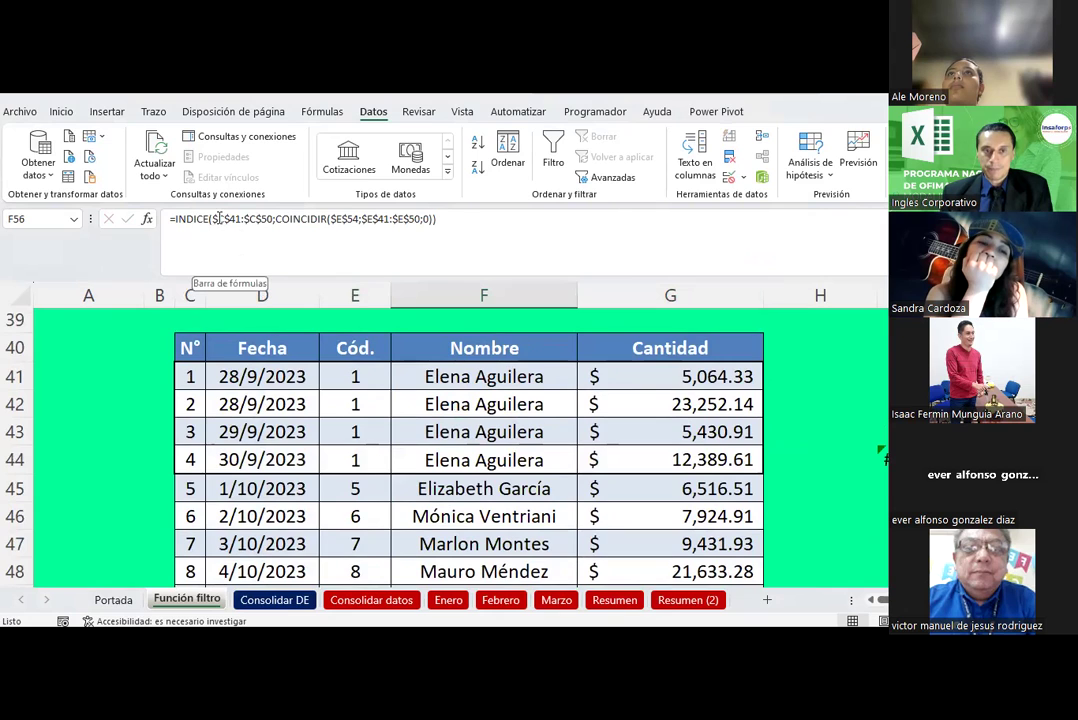
{"action": "left_click_drag", "start_coordinate": [215, 218], "coordinate": [221, 218]}
{"action": "type", "text": "f"}
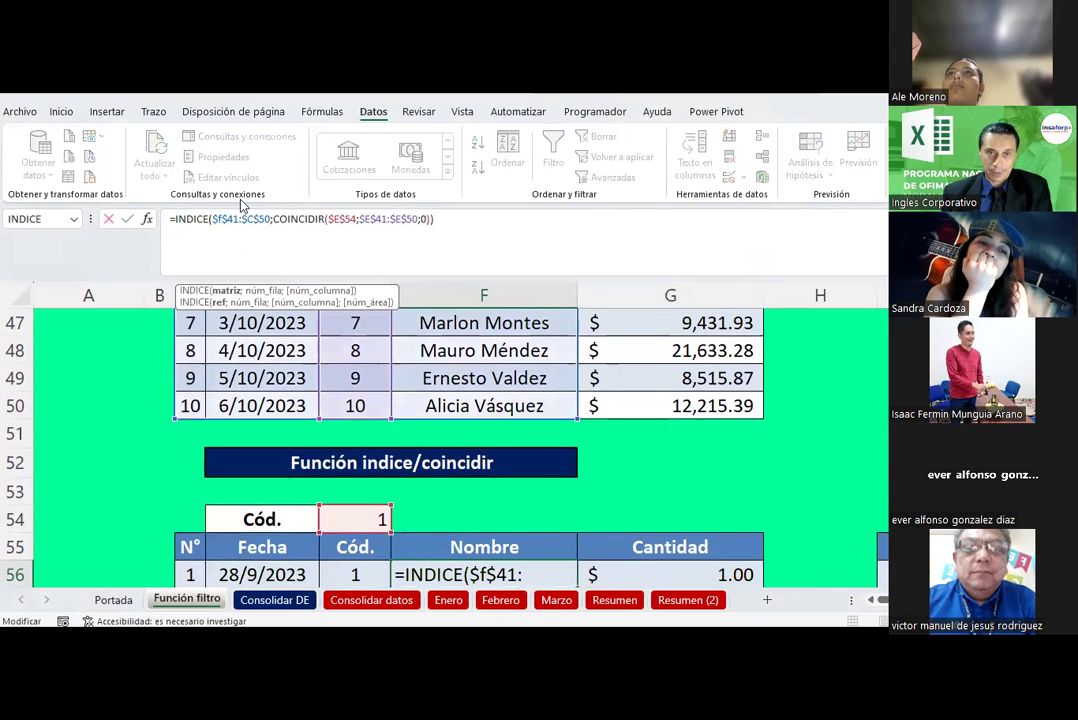
{"action": "left_click_drag", "start_coordinate": [244, 218], "coordinate": [251, 218]}
{"action": "type", "text": "f"}
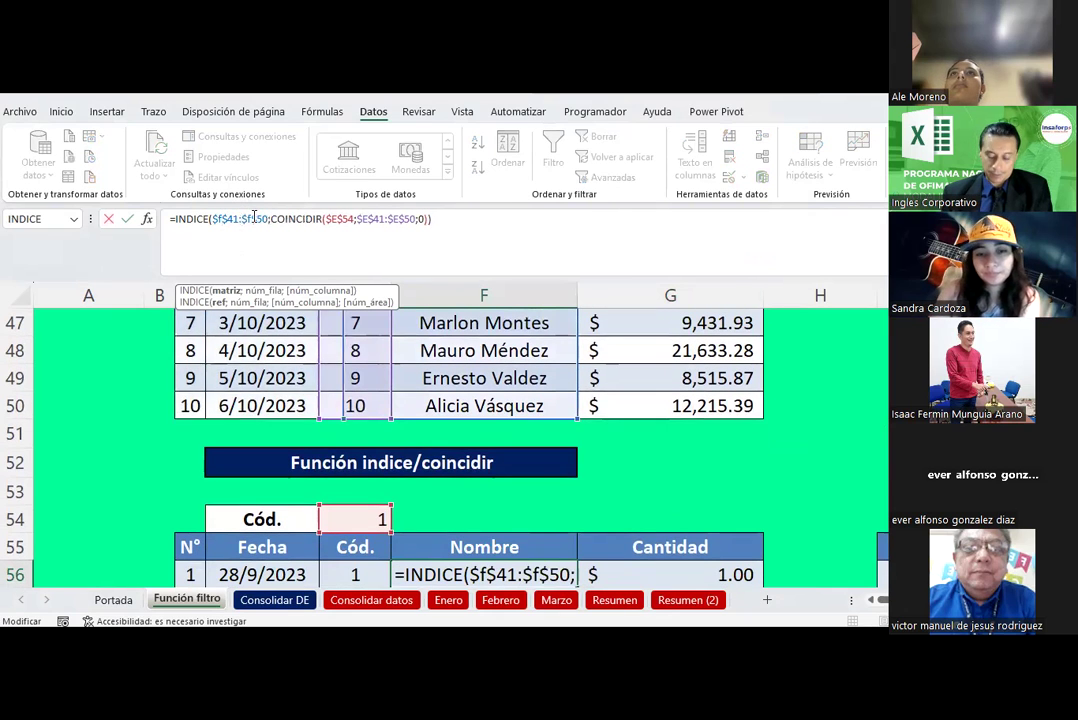
{"action": "key", "text": "Return"}
- Change G56's INDICE range to $G$41:$G$50 for the Cantidad value
{"action": "left_click", "coordinate": [684, 546]}
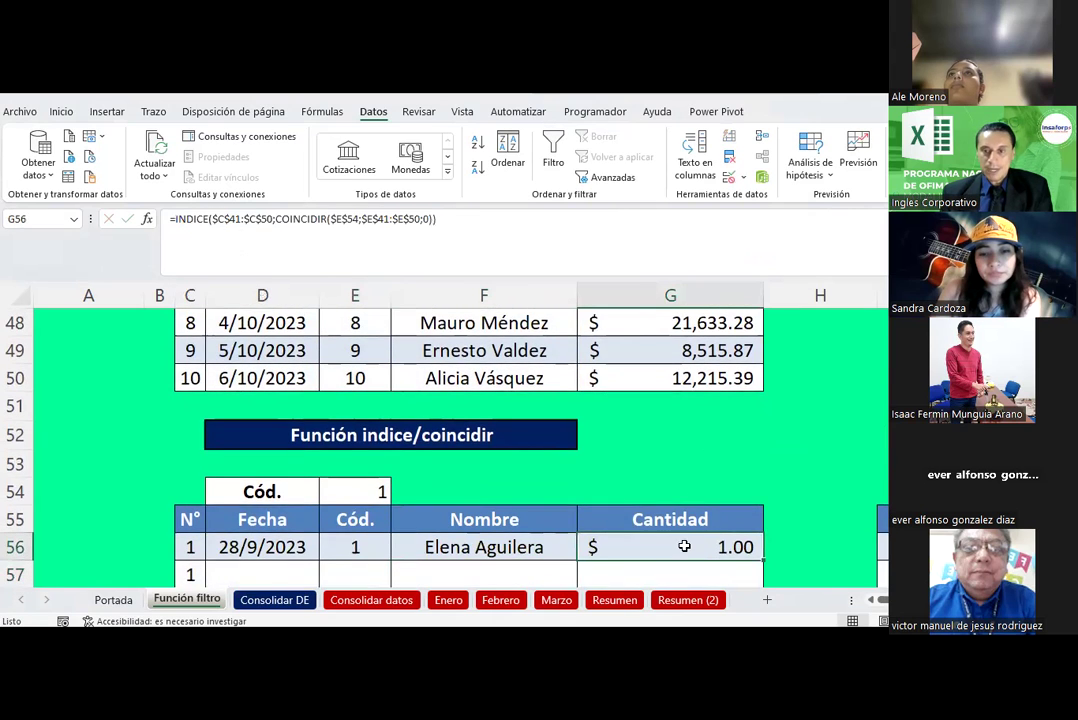
{"action": "scroll", "coordinate": [684, 546], "scroll_direction": "up", "scroll_amount": 3}
{"action": "left_click_drag", "start_coordinate": [224, 218], "coordinate": [217, 218]}
{"action": "type", "text": "g"}
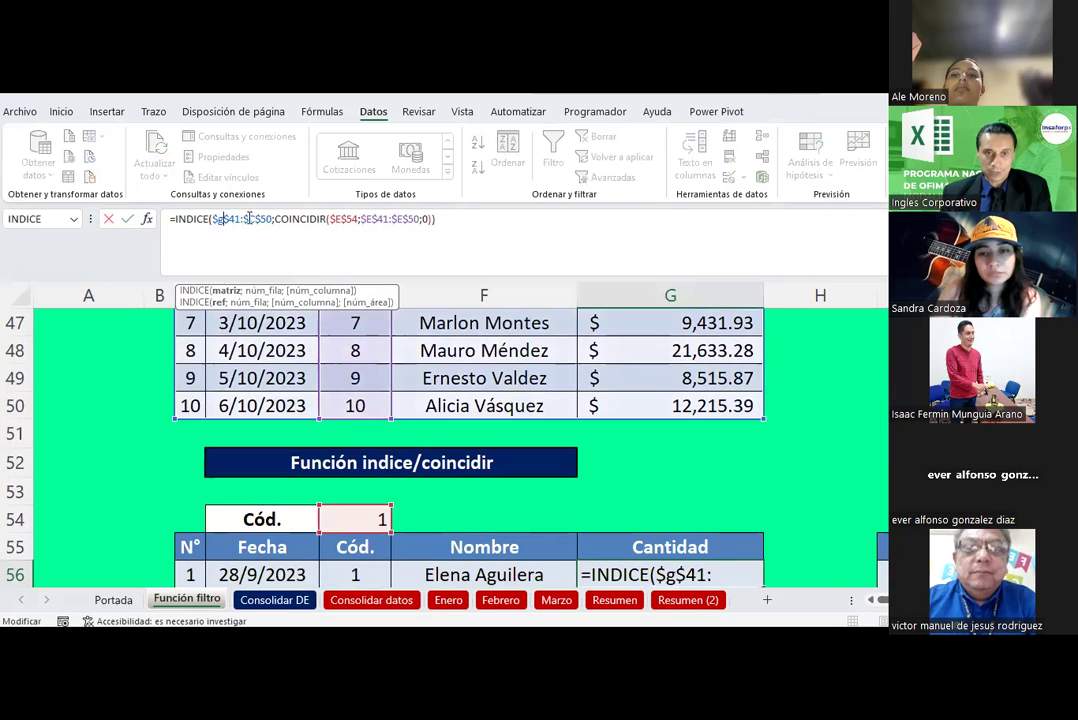
{"action": "type", "text": "g"}
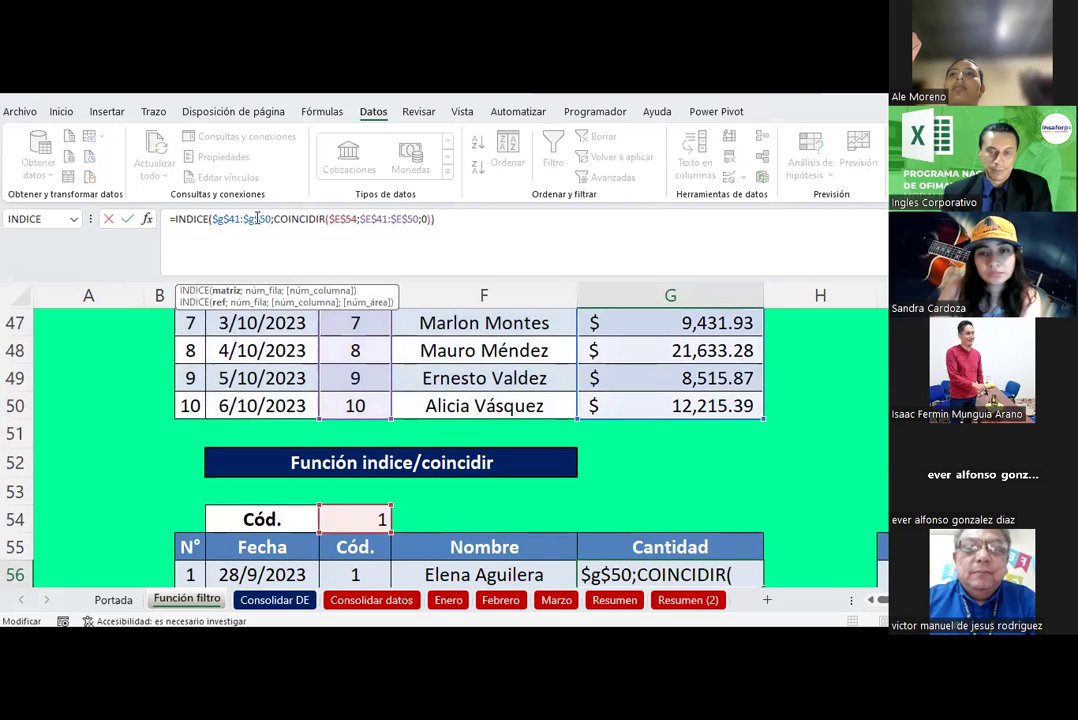
{"action": "key", "text": "Return"}
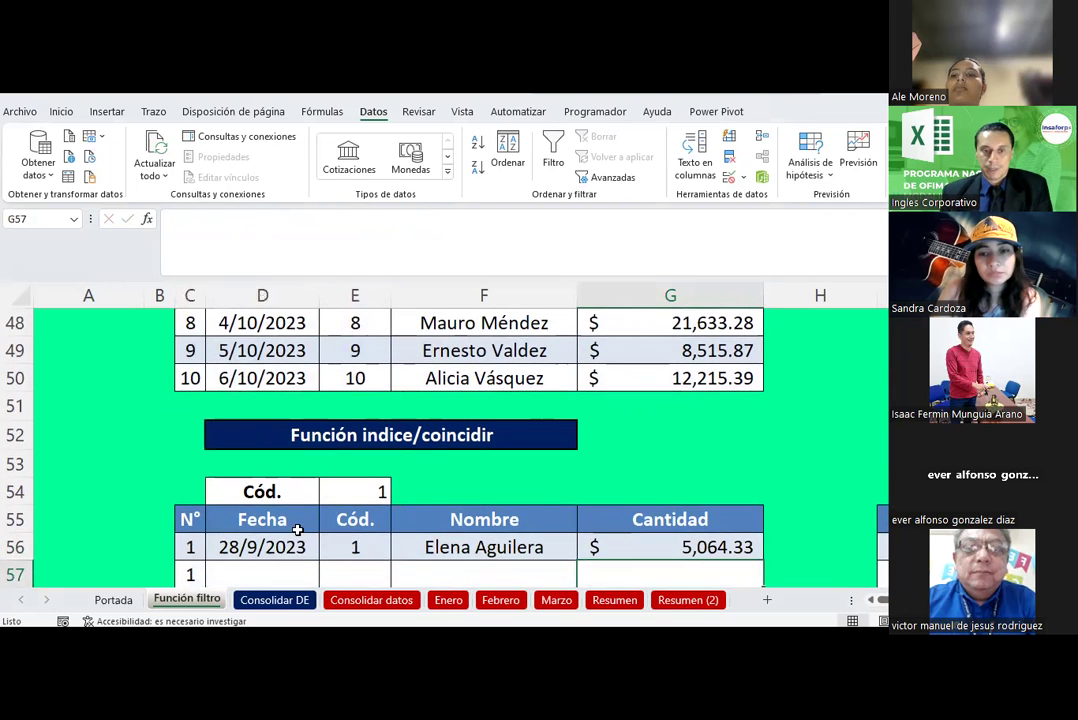
- Copy the D56:G56 lookups into D57:G66 so every row shows code 1's sale
{"action": "scroll", "coordinate": [290, 480], "scroll_direction": "down", "scroll_amount": 2}
{"action": "left_click_drag", "start_coordinate": [265, 381], "coordinate": [650, 385]}
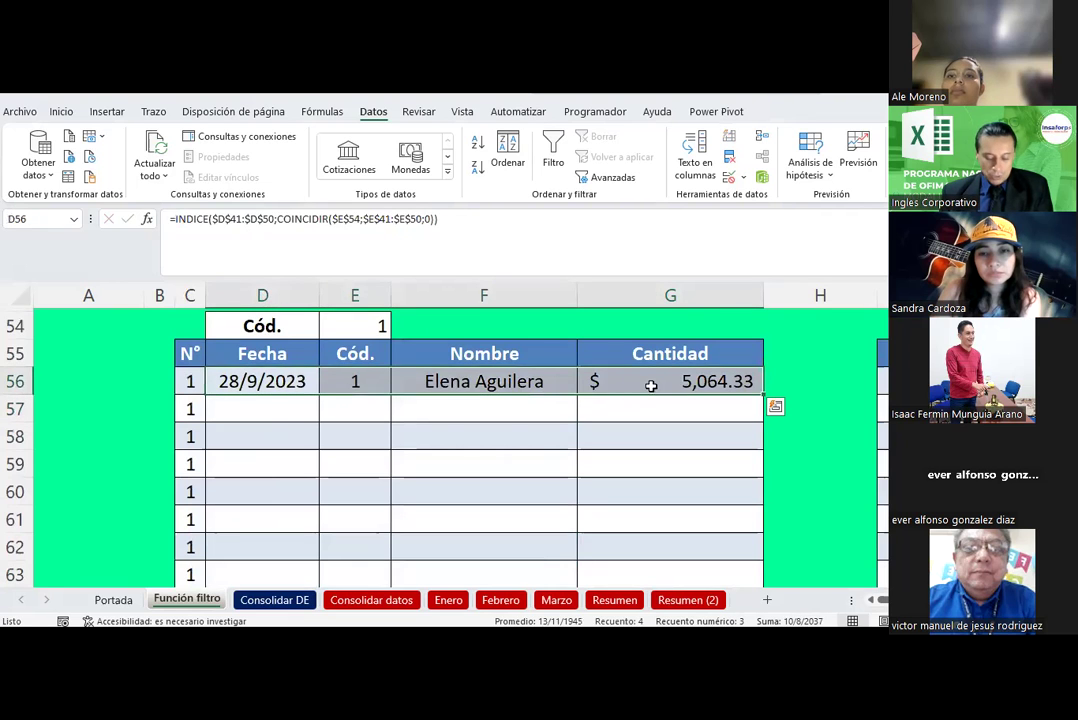
{"action": "key", "text": "ctrl+c"}
{"action": "left_click_drag", "start_coordinate": [298, 412], "coordinate": [678, 573]}
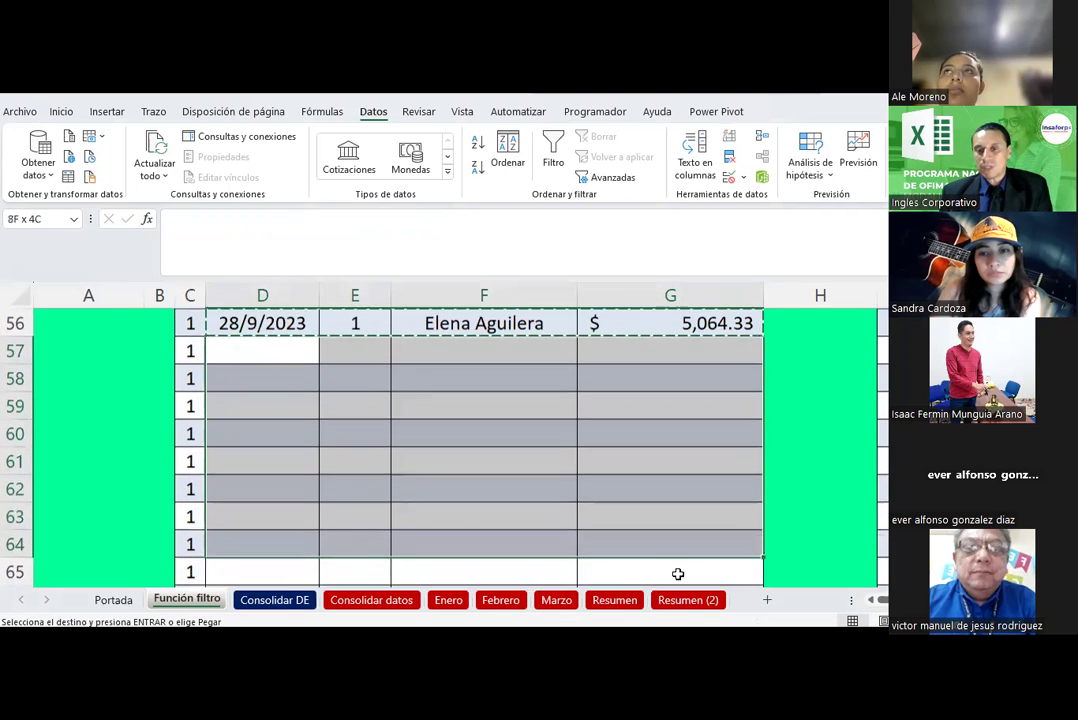
{"action": "left_click_drag", "start_coordinate": [678, 573], "coordinate": [662, 531]}
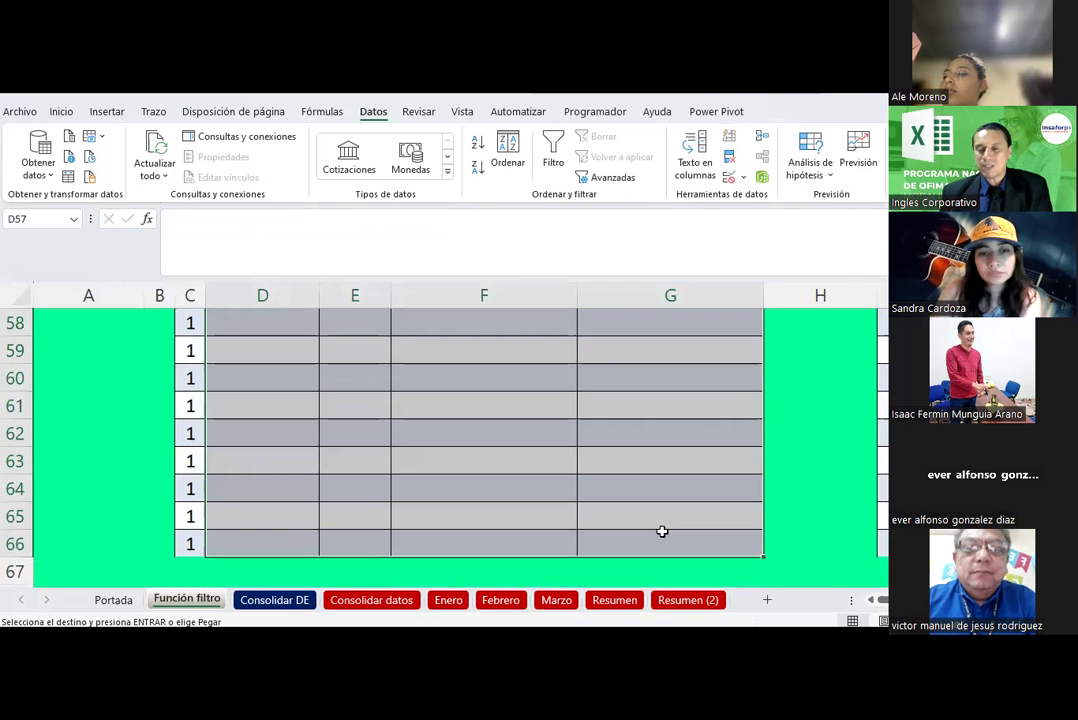
{"action": "right_click", "coordinate": [662, 531]}
{"action": "left_click", "coordinate": [703, 243]}
{"action": "scroll", "coordinate": [560, 430], "scroll_direction": "up", "scroll_amount": 2}
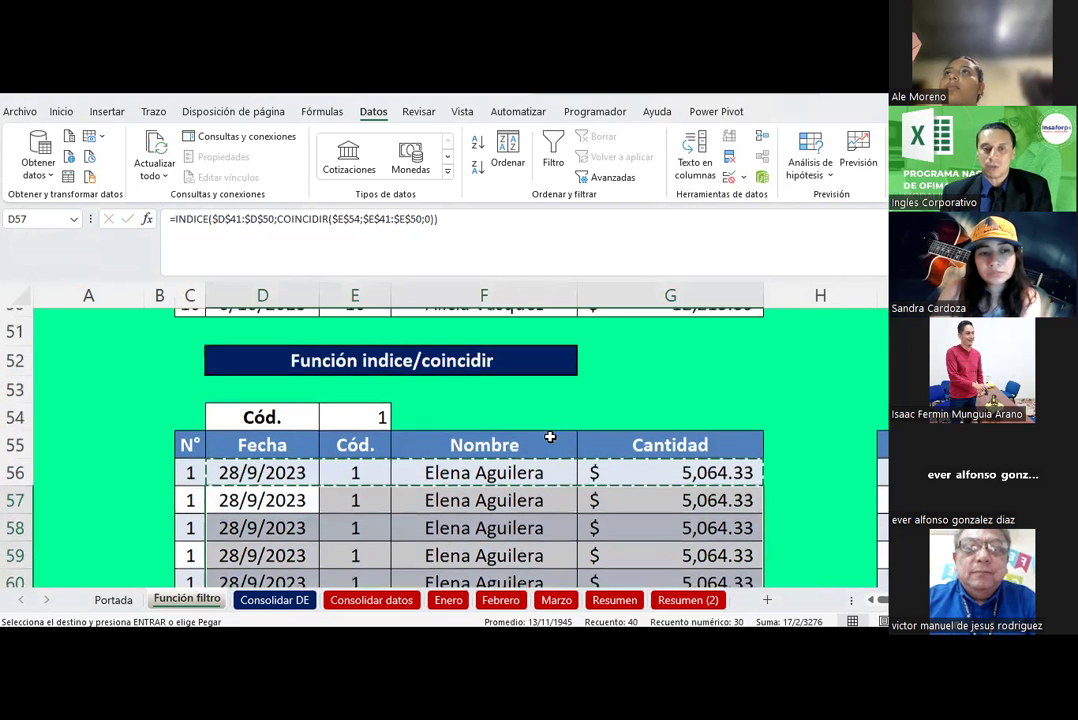
{"action": "scroll", "coordinate": [550, 437], "scroll_direction": "up", "scroll_amount": 1}
{"action": "key", "text": "Escape"}
{"action": "scroll", "coordinate": [536, 443], "scroll_direction": "down", "scroll_amount": 1}
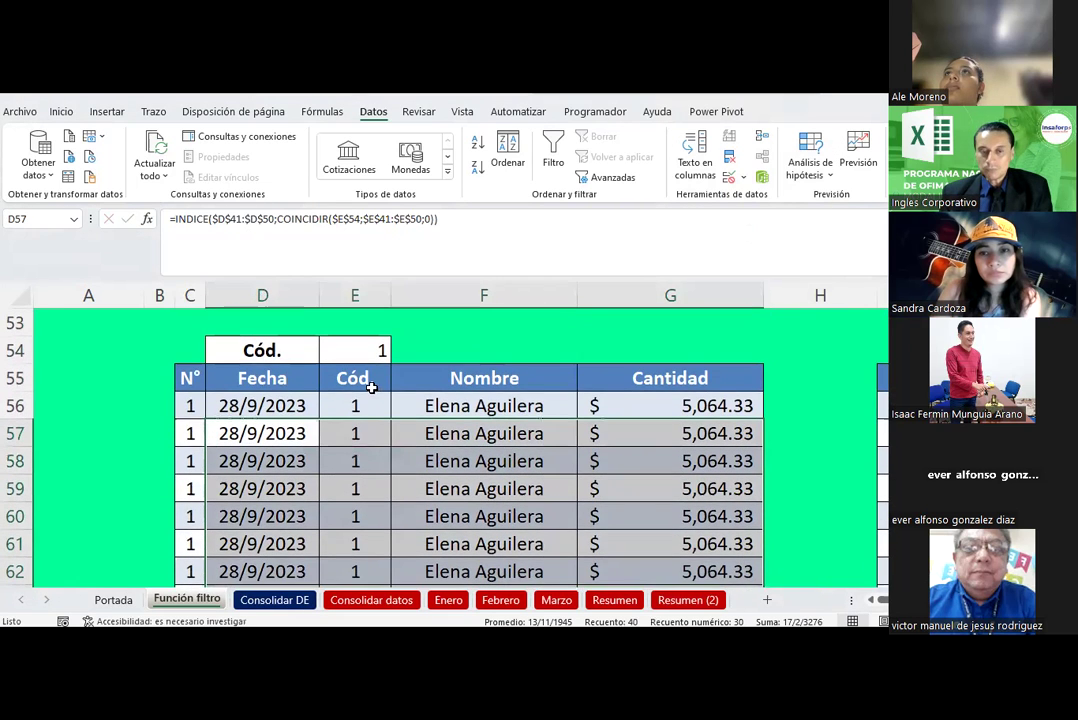
{"action": "left_click", "coordinate": [376, 350]}
{"action": "scroll", "coordinate": [373, 349], "scroll_direction": "up", "scroll_amount": 5}
{"action": "left_click", "coordinate": [370, 400]}
{"action": "left_click_drag", "start_coordinate": [370, 400], "coordinate": [378, 480]}
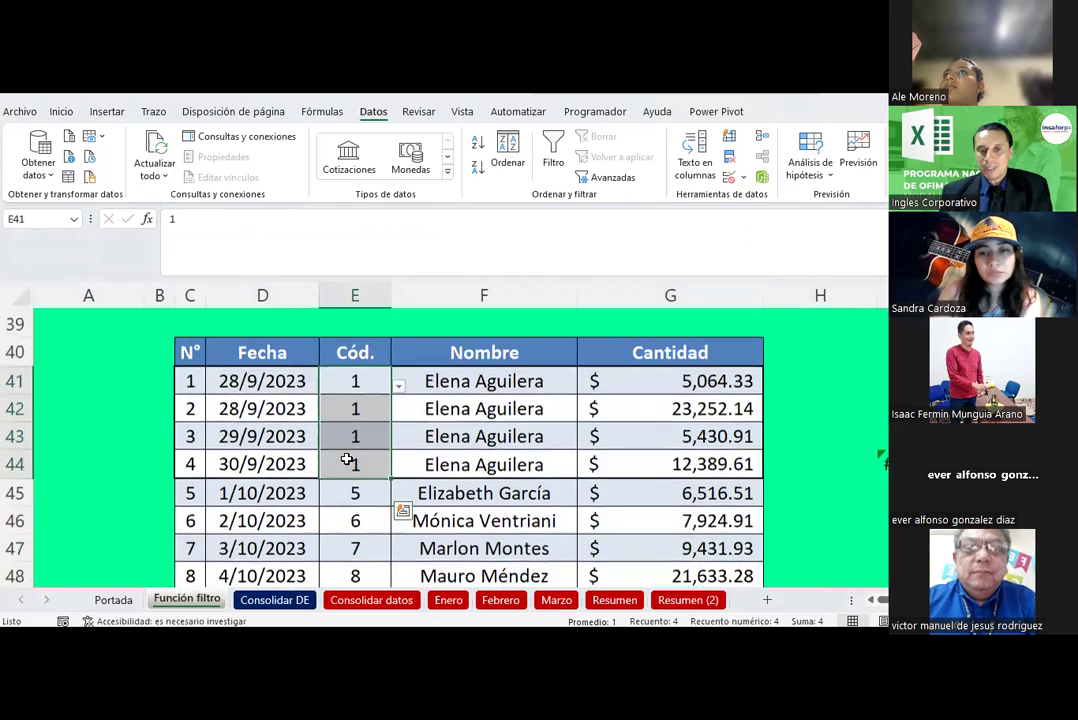
{"action": "left_click", "coordinate": [357, 400]}
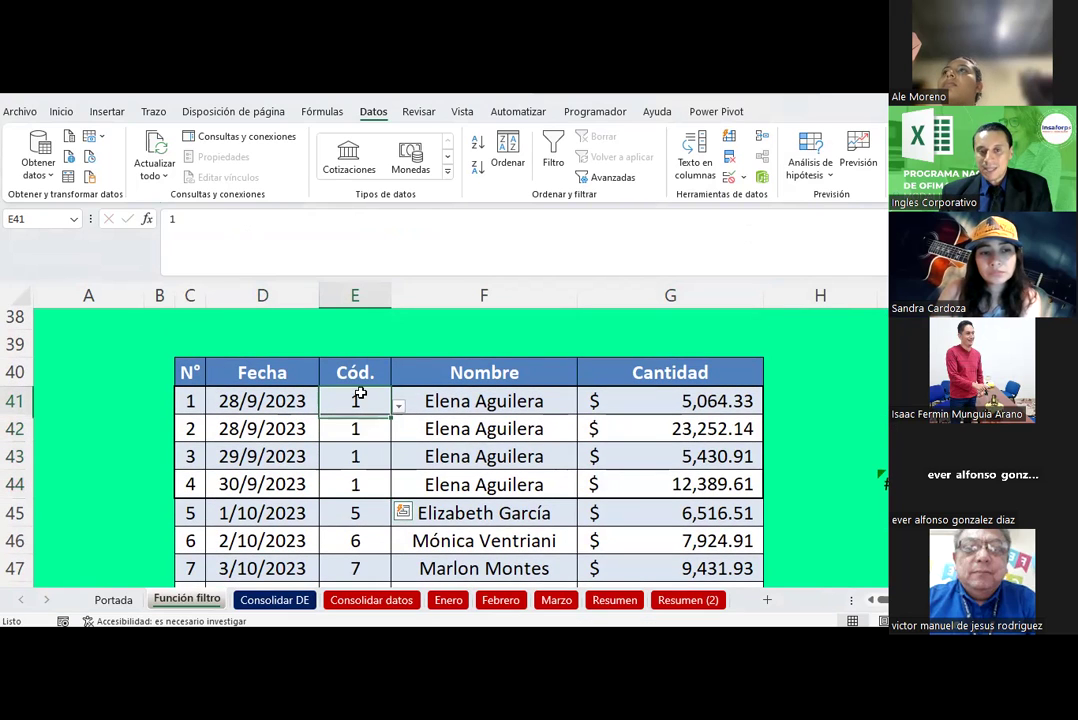
{"action": "left_click_drag", "start_coordinate": [360, 400], "coordinate": [664, 400]}
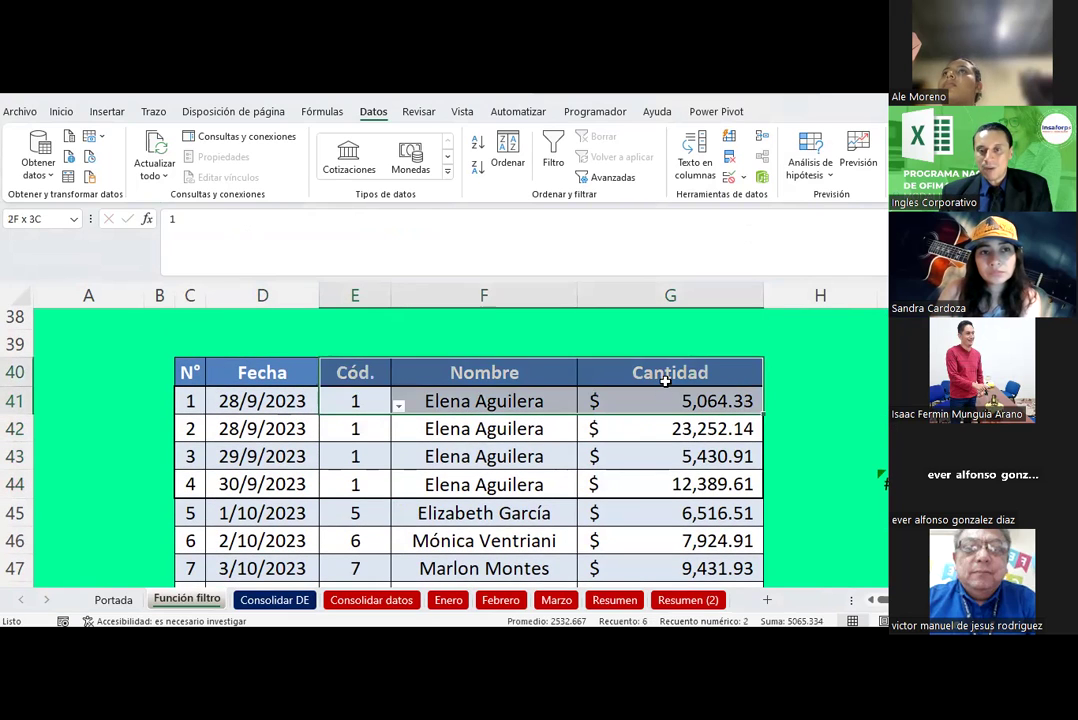
{"action": "scroll", "coordinate": [602, 448], "scroll_direction": "down", "scroll_amount": 3}
{"action": "scroll", "coordinate": [602, 448], "scroll_direction": "down", "scroll_amount": 1}
{"action": "scroll", "coordinate": [630, 425], "scroll_direction": "down", "scroll_amount": 2}
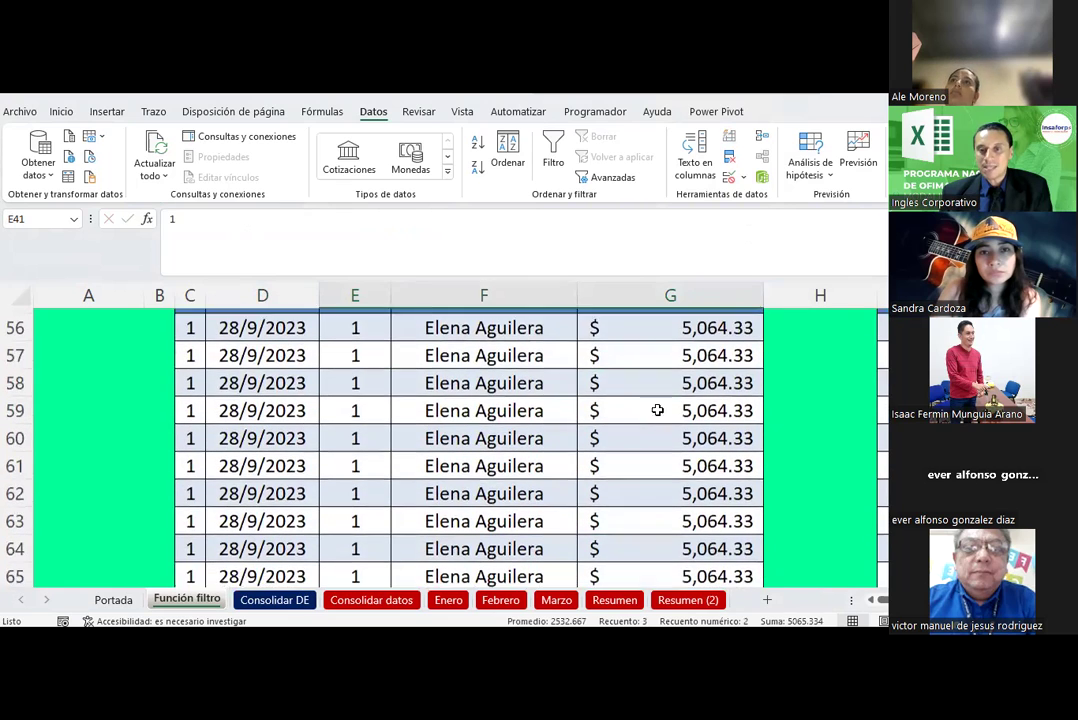
{"action": "left_click", "coordinate": [669, 351]}
{"action": "left_click", "coordinate": [686, 477]}
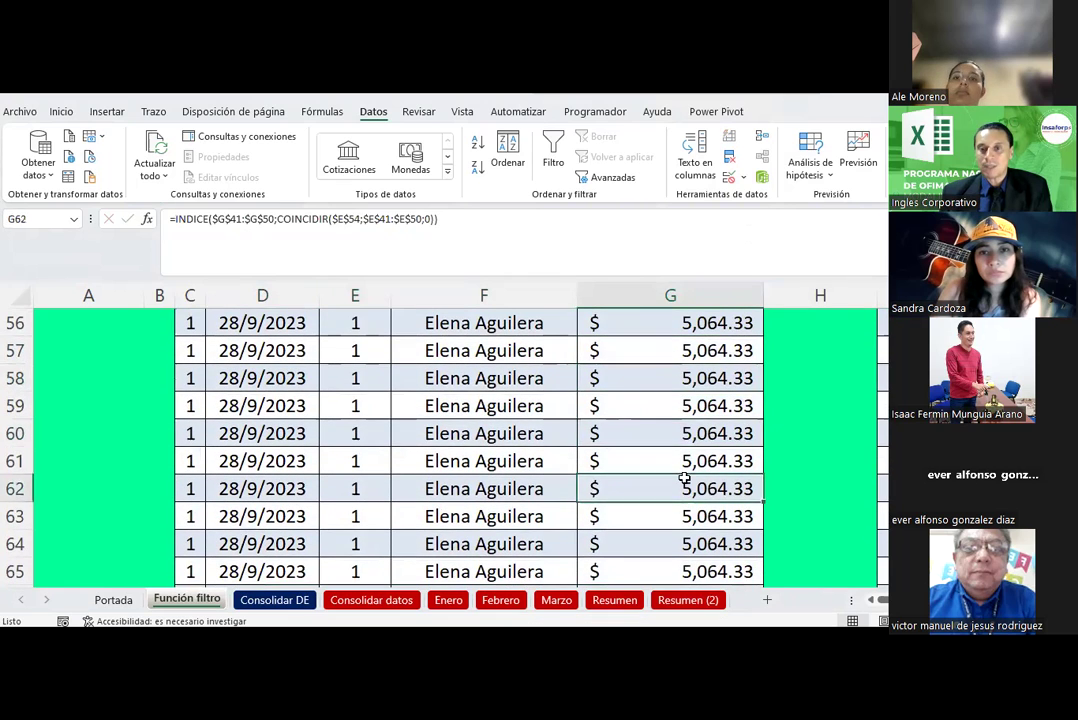
{"action": "scroll", "coordinate": [686, 477], "scroll_direction": "up", "scroll_amount": 4}
{"action": "scroll", "coordinate": [684, 481], "scroll_direction": "up", "scroll_amount": 2}
{"action": "left_click", "coordinate": [681, 420]}
{"action": "left_click", "coordinate": [683, 455]}
{"action": "left_click", "coordinate": [681, 482]}
{"action": "left_click", "coordinate": [508, 471]}
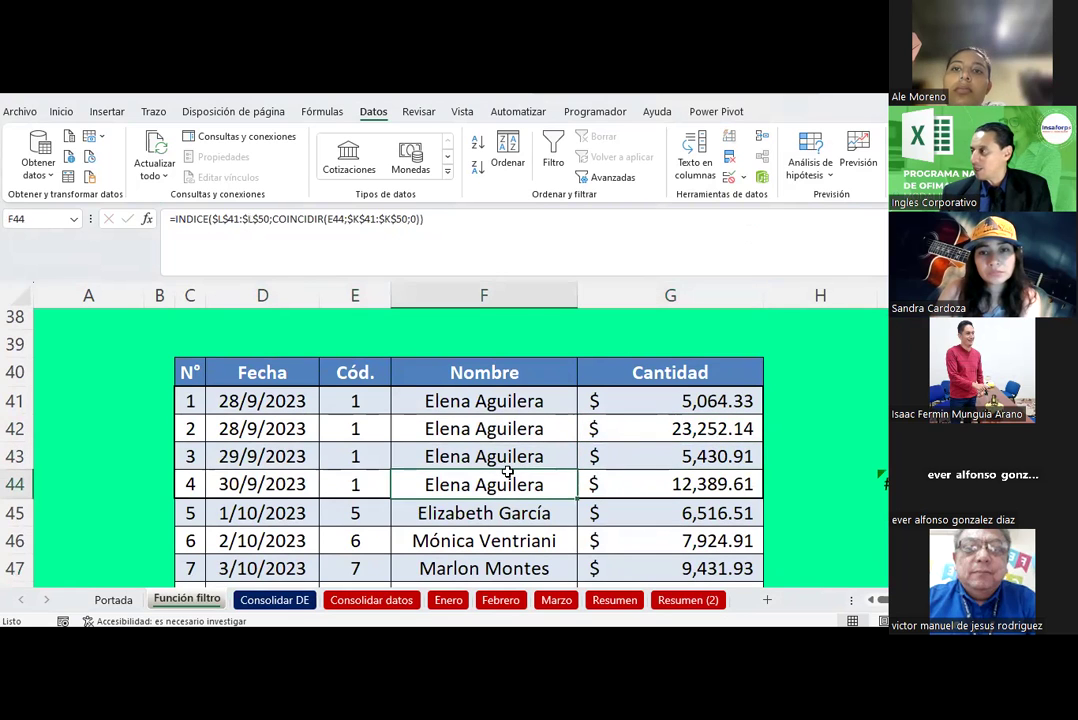
{"action": "scroll", "coordinate": [508, 471], "scroll_direction": "down", "scroll_amount": 1}
{"action": "scroll", "coordinate": [508, 471], "scroll_direction": "down", "scroll_amount": 3}
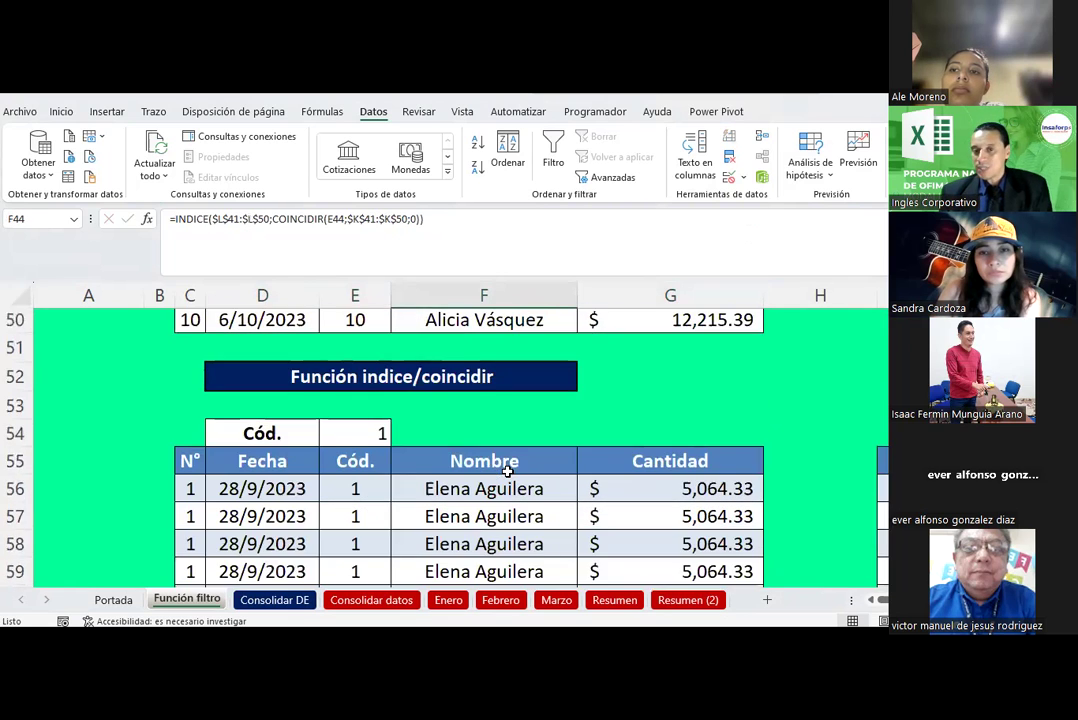
{"action": "scroll", "coordinate": [508, 471], "scroll_direction": "down", "scroll_amount": 1}
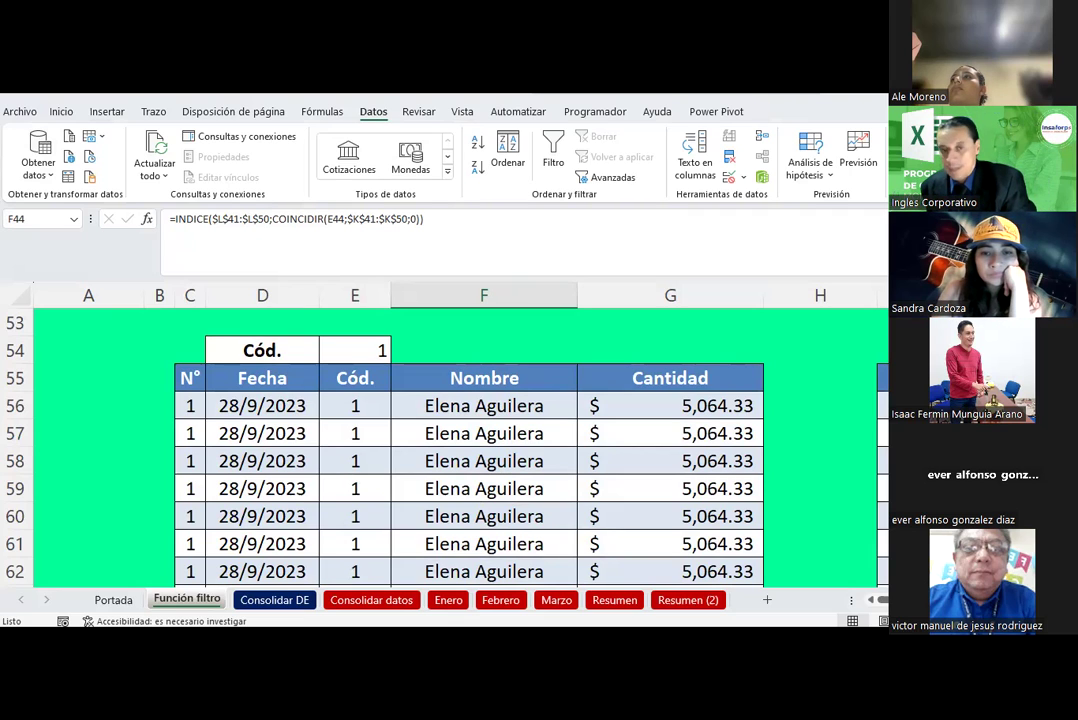
{"action": "left_click", "coordinate": [326, 442]}
{"action": "scroll", "coordinate": [326, 442], "scroll_direction": "down", "scroll_amount": 1}
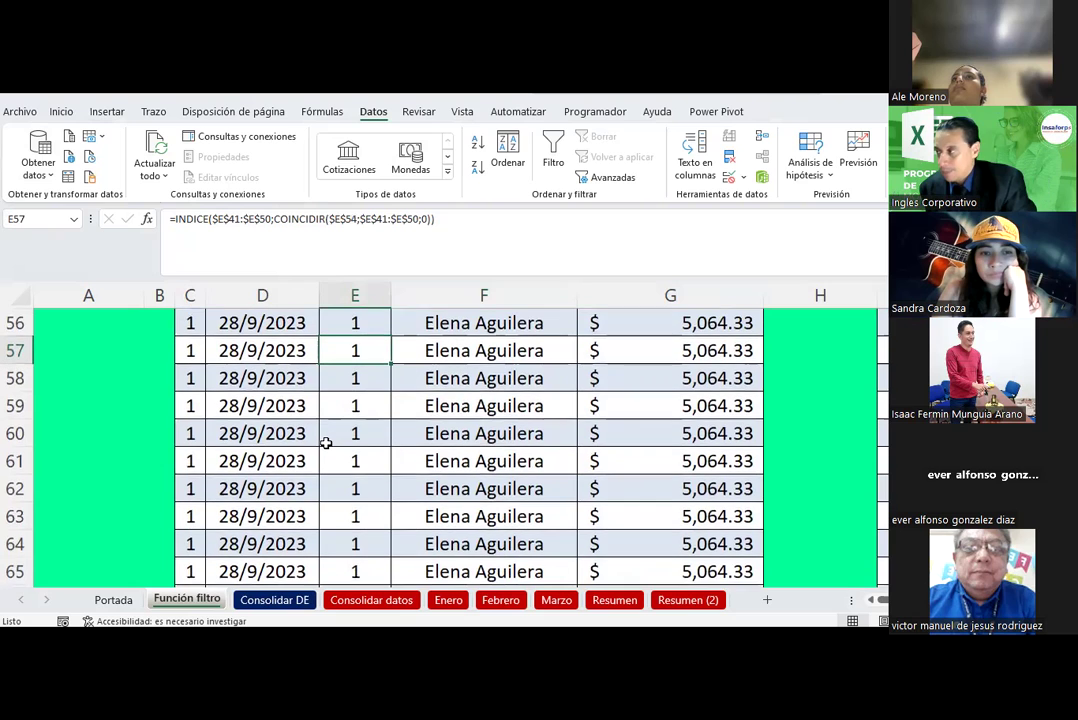
{"action": "scroll", "coordinate": [326, 442], "scroll_direction": "up", "scroll_amount": 1}
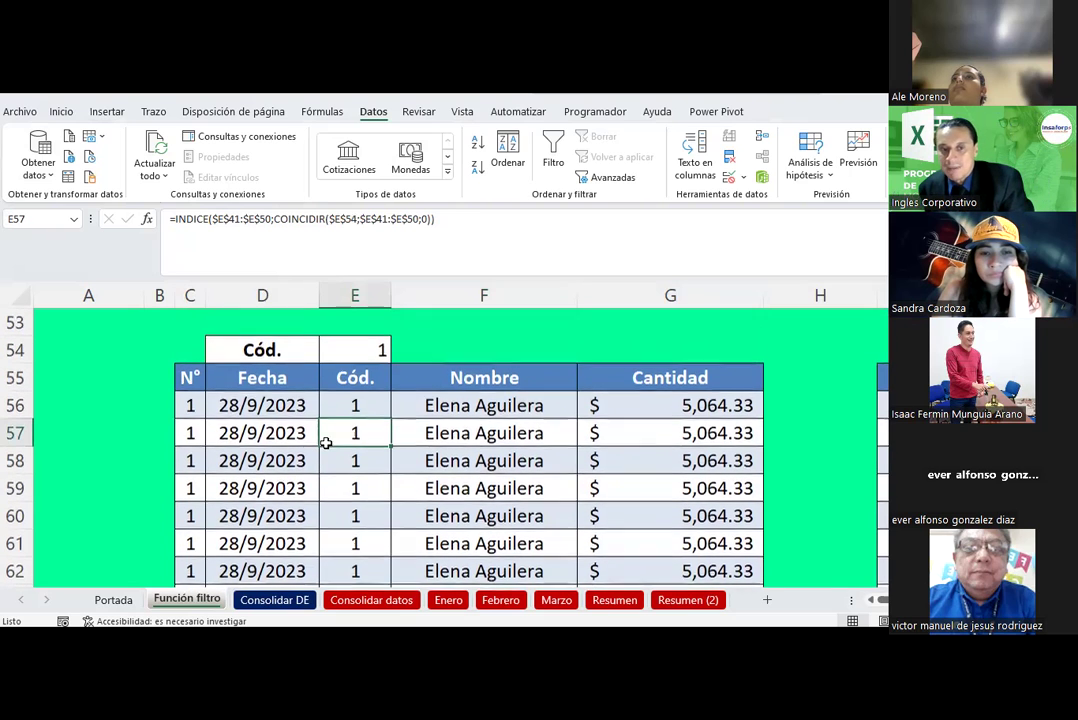
{"action": "left_click", "coordinate": [311, 402]}
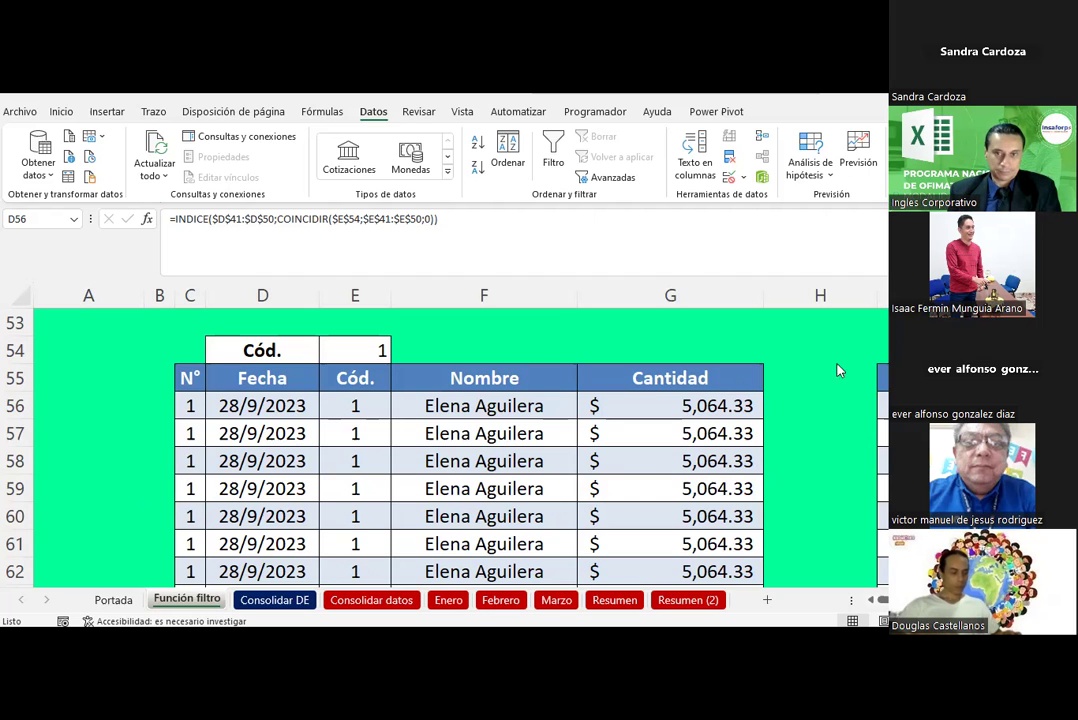
- Select H55, zoom out and scroll right to show the empty Función filtro table in I–M
{"action": "left_click", "coordinate": [815, 384]}
{"action": "scroll", "coordinate": [815, 384], "scroll_direction": "up", "scroll_amount": 1}
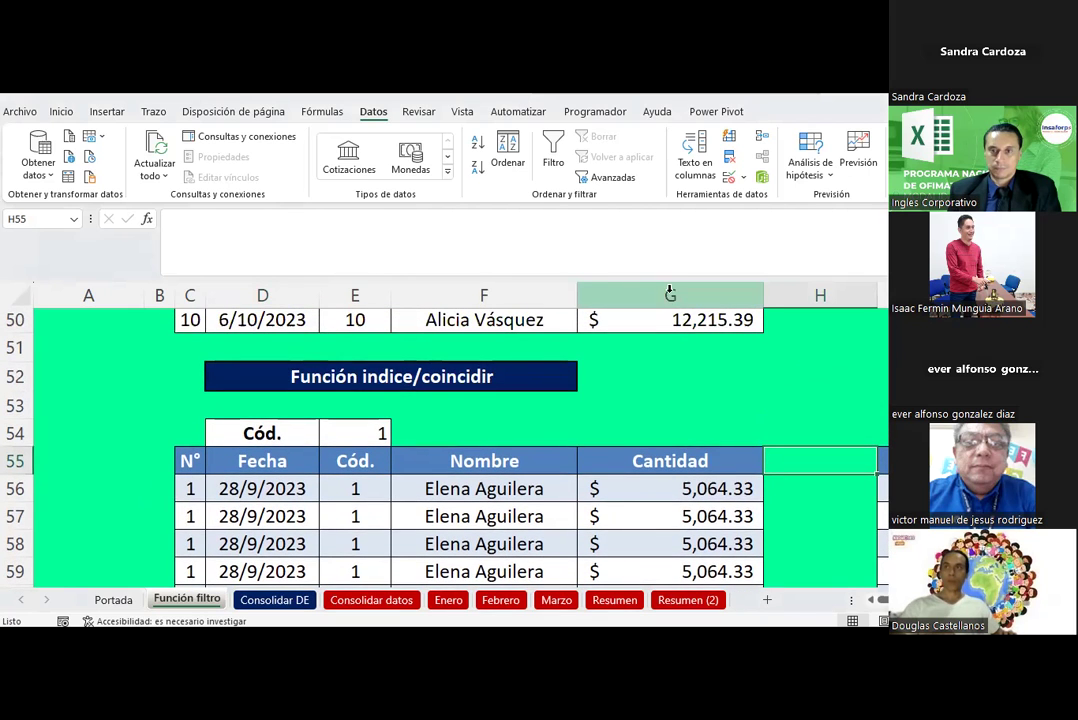
{"action": "left_click_drag", "start_coordinate": [564, 240], "coordinate": [682, 192]}
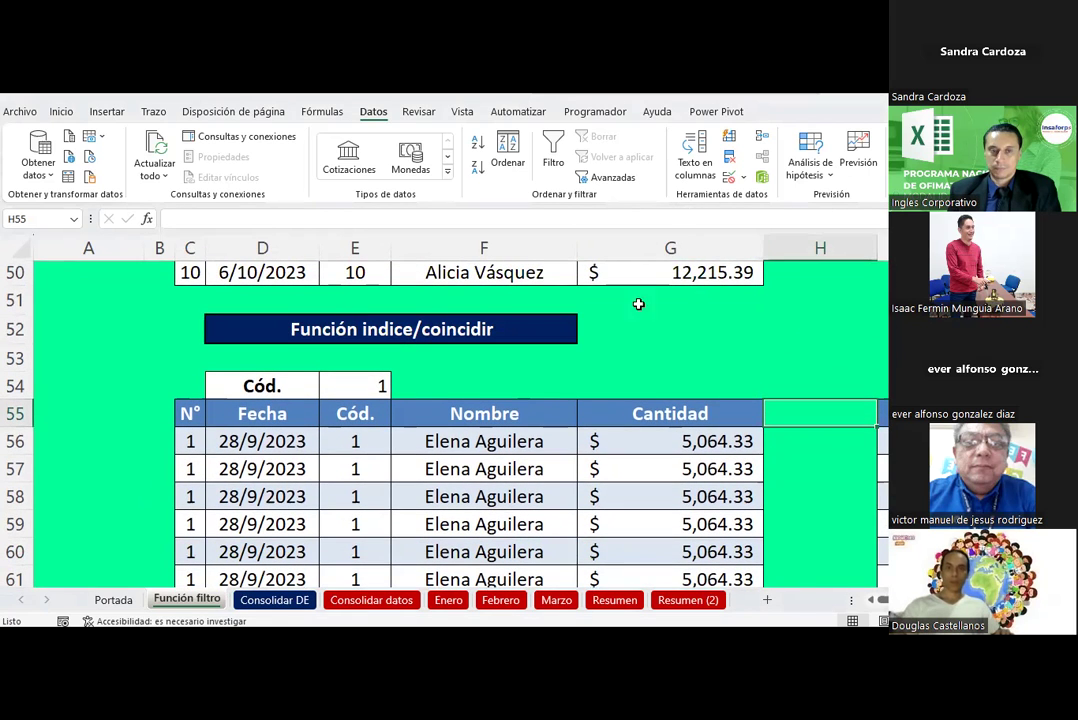
{"action": "scroll", "coordinate": [612, 315], "scroll_direction": "down", "scroll_amount": 2}
{"action": "scroll", "coordinate": [612, 318], "scroll_direction": "up", "scroll_amount": 2}
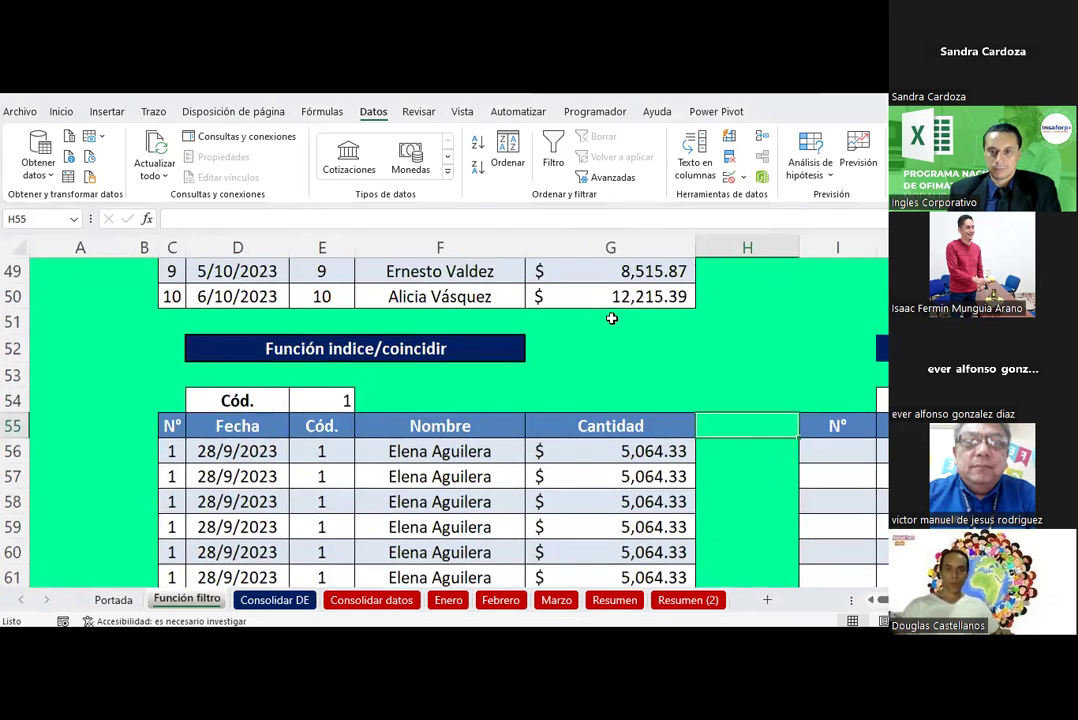
{"action": "scroll", "coordinate": [612, 318], "scroll_direction": "up", "scroll_amount": 1}
{"action": "scroll", "coordinate": [612, 318], "scroll_direction": "down", "scroll_amount": 1, "text": "ctrl"}
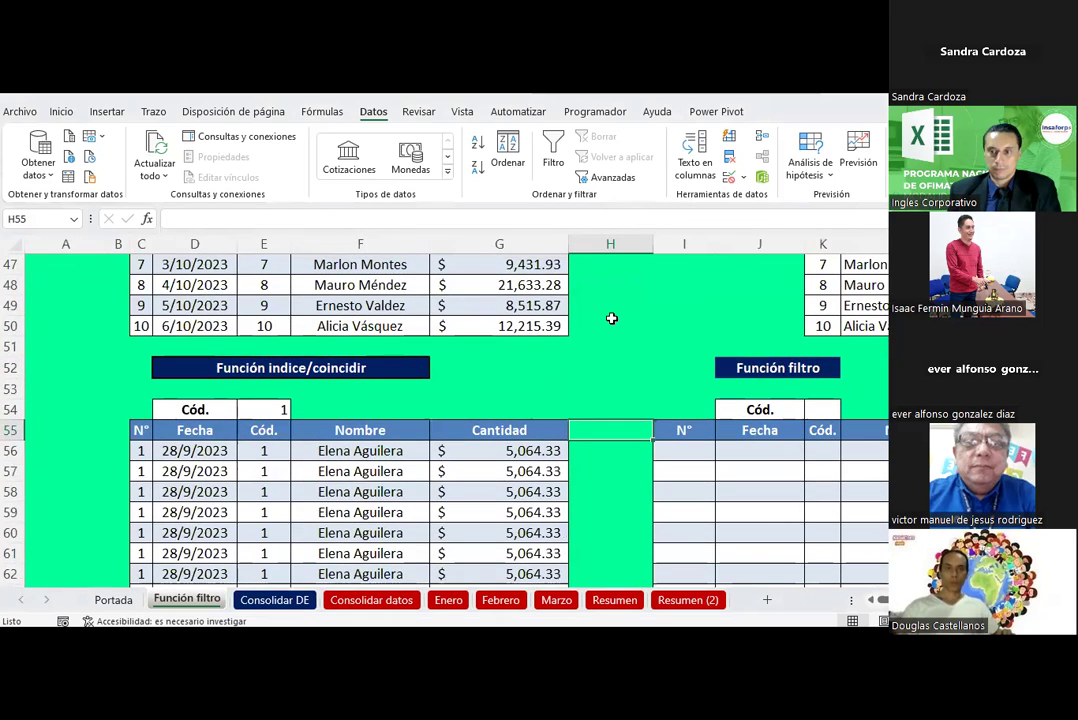
{"action": "scroll", "coordinate": [612, 318], "scroll_direction": "down", "scroll_amount": 1, "text": "ctrl"}
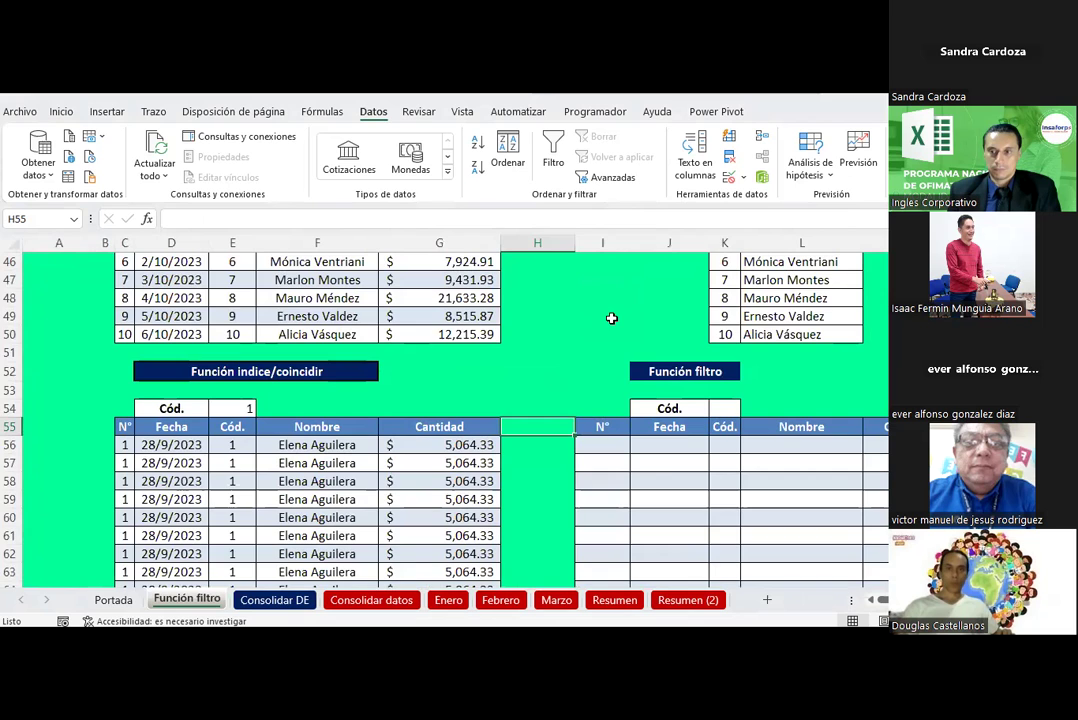
{"action": "scroll", "coordinate": [612, 318], "scroll_direction": "down", "scroll_amount": 1, "text": "ctrl"}
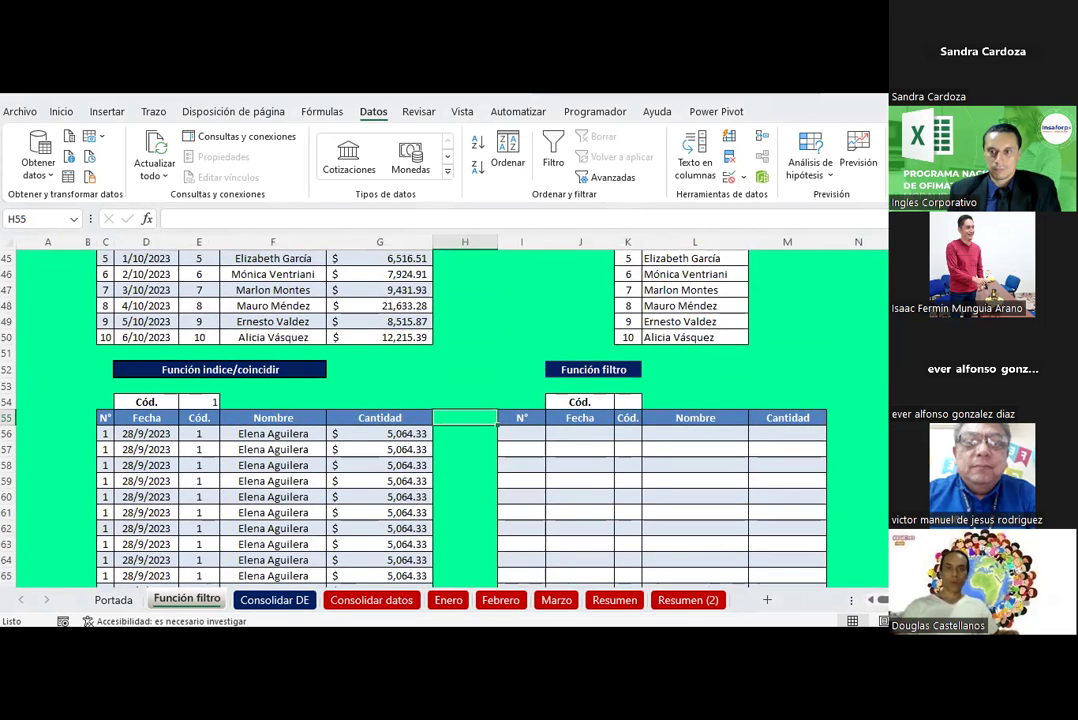
{"action": "scroll", "coordinate": [745, 495], "scroll_direction": "right", "scroll_amount": 3}
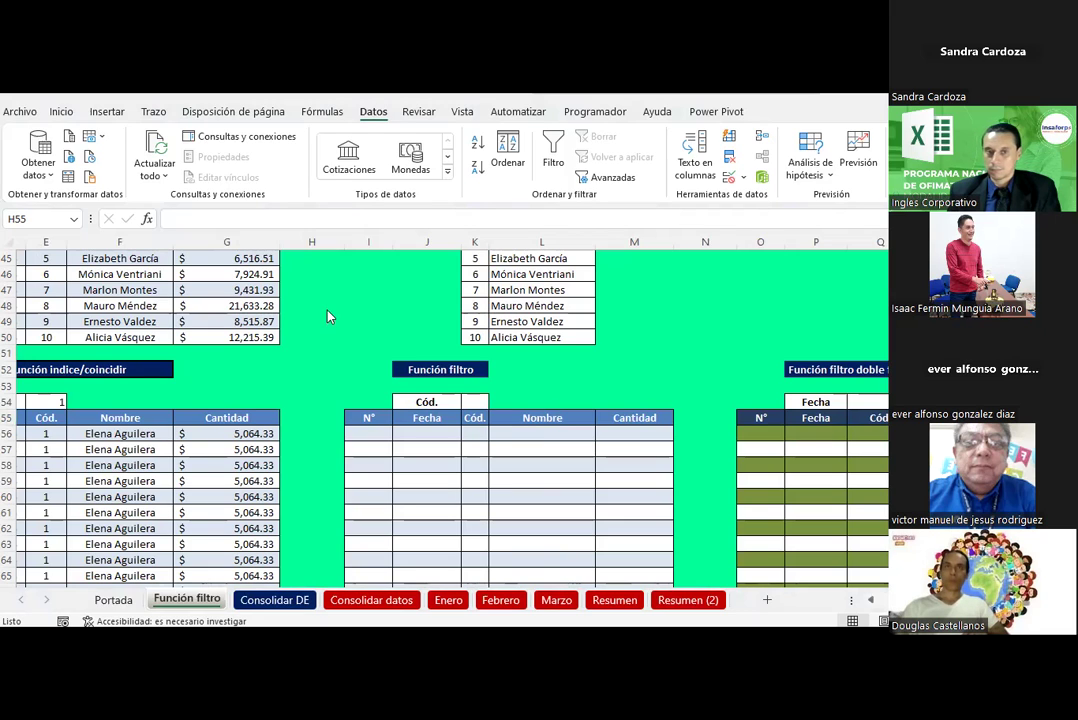
{"action": "scroll", "coordinate": [187, 434], "scroll_direction": "left", "scroll_amount": 3}
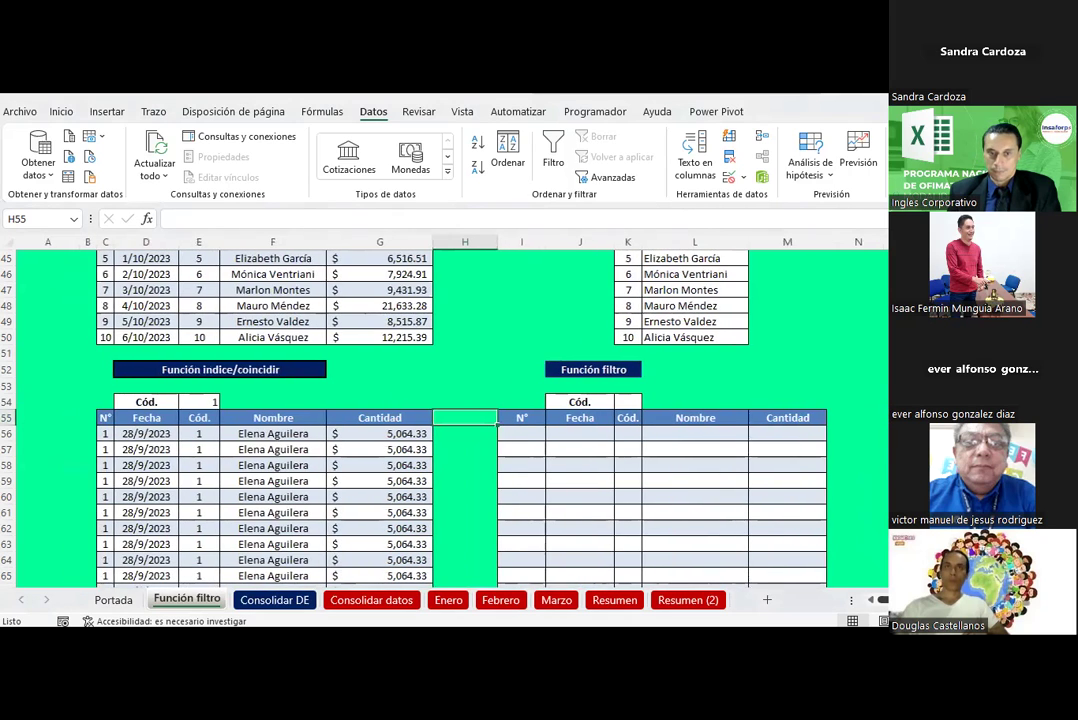
{"action": "scroll", "coordinate": [187, 434], "scroll_direction": "up", "scroll_amount": 3}
{"action": "scroll", "coordinate": [187, 434], "scroll_direction": "down", "scroll_amount": 3}
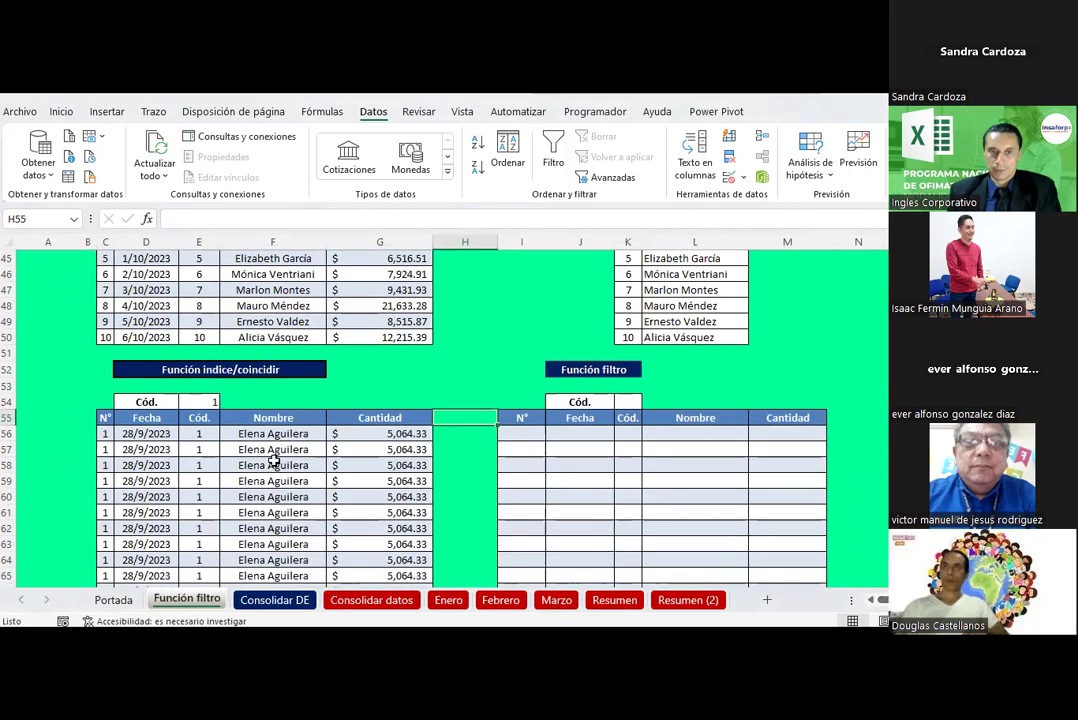
{"action": "left_click", "coordinate": [158, 432]}
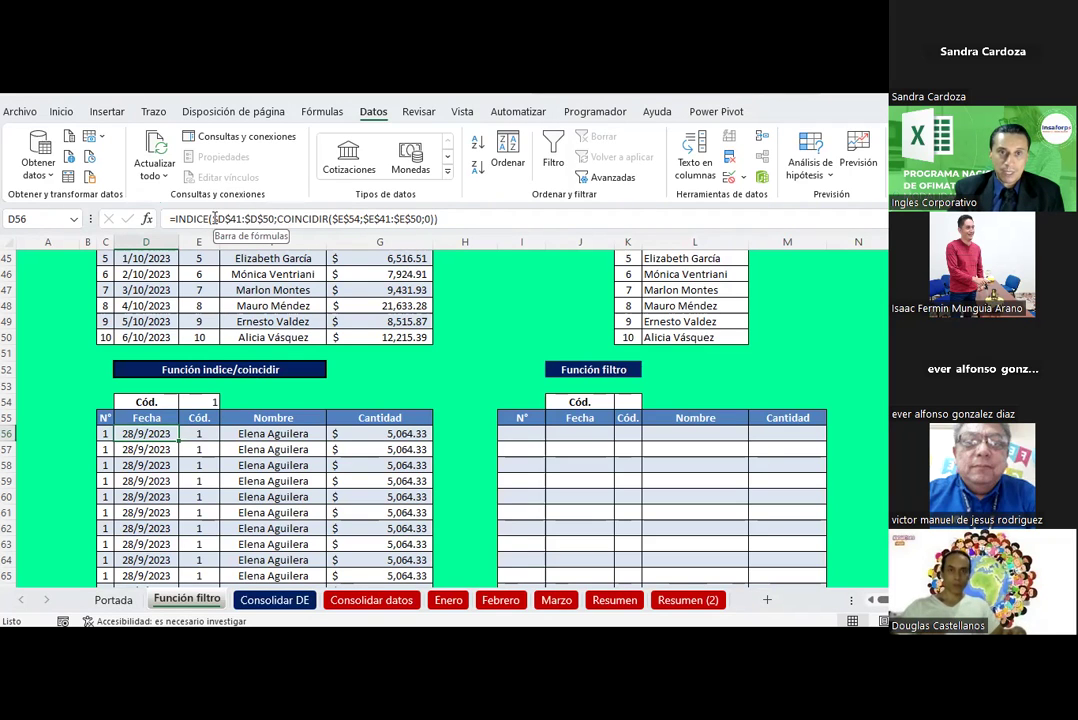
{"action": "scroll", "coordinate": [160, 280], "scroll_direction": "up", "scroll_amount": 2}
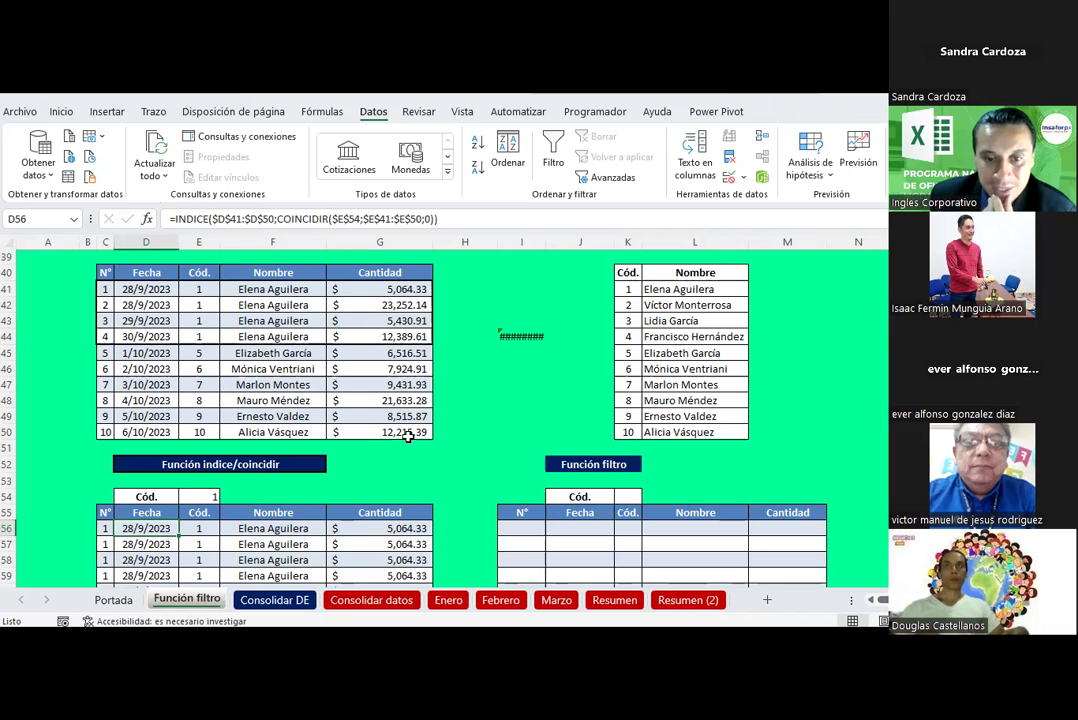
{"action": "scroll", "coordinate": [408, 436], "scroll_direction": "down", "scroll_amount": 2}
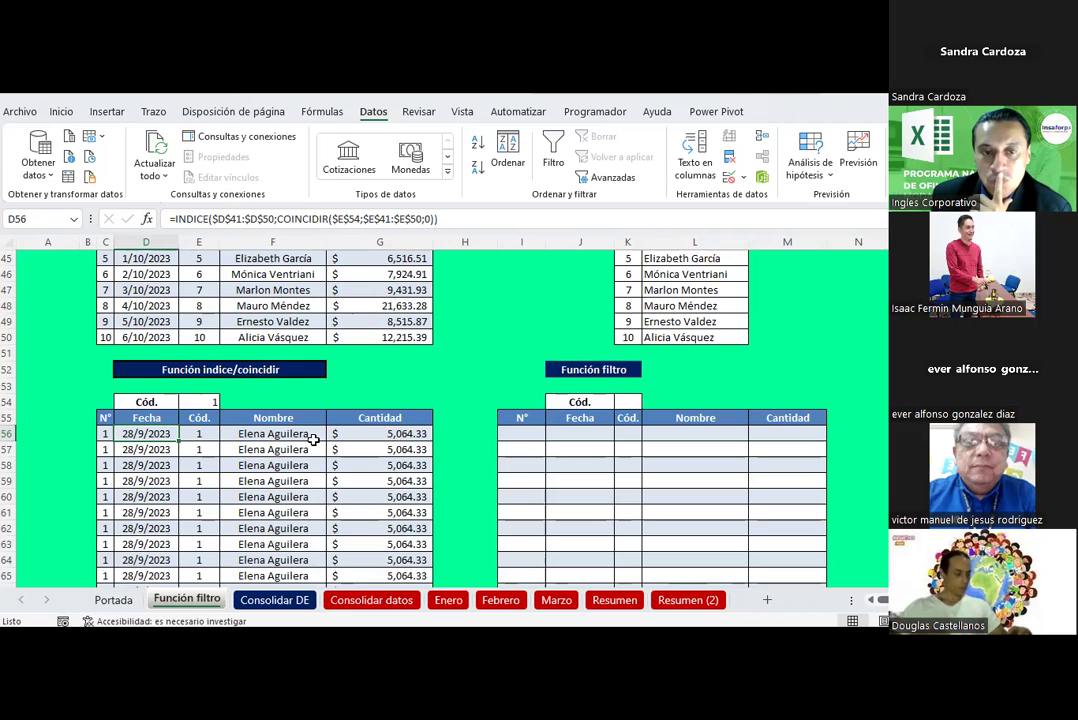
{"action": "left_click", "coordinate": [630, 401]}
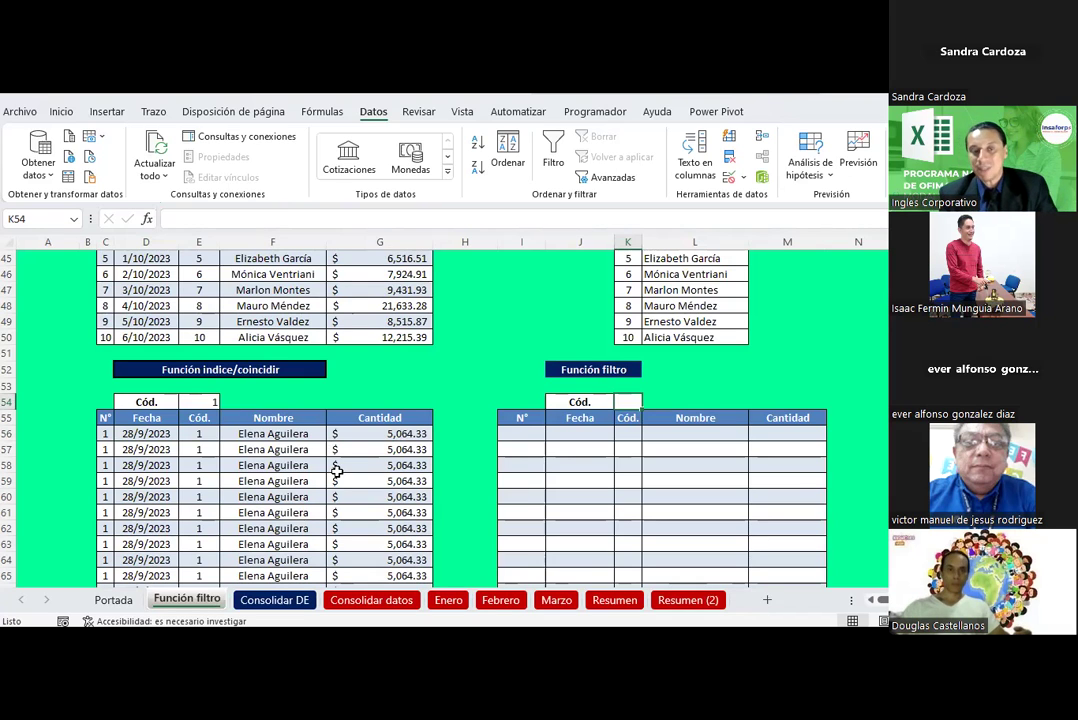
{"action": "scroll", "coordinate": [337, 471], "scroll_direction": "up", "scroll_amount": 3}
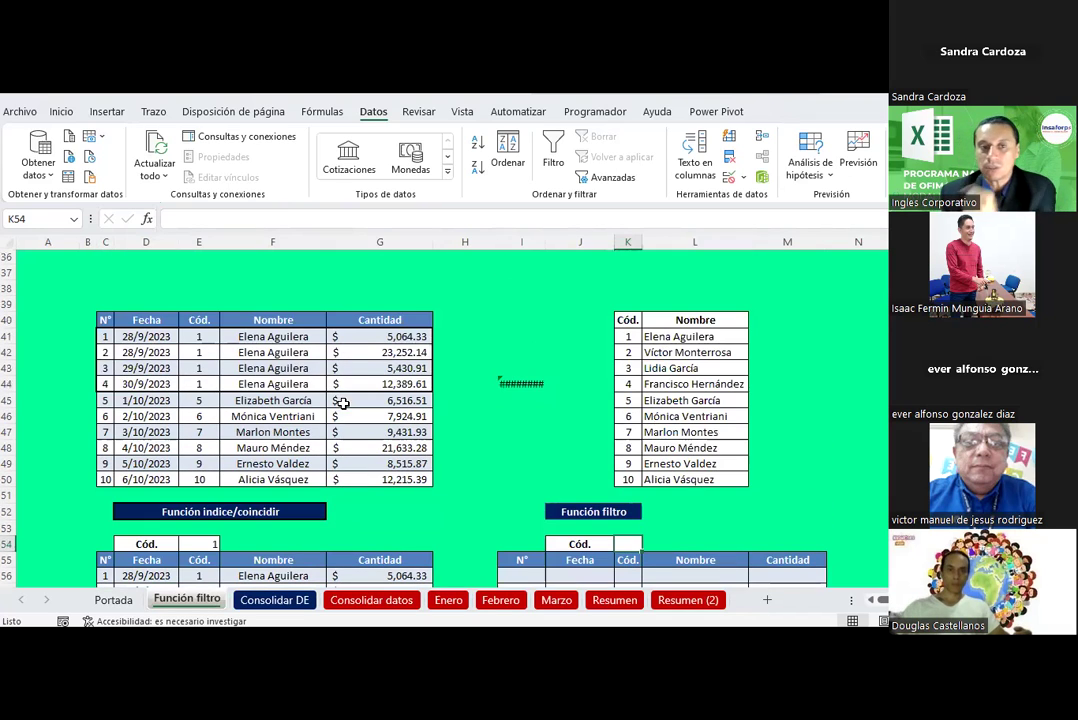
{"action": "left_click", "coordinate": [395, 336]}
{"action": "left_click", "coordinate": [385, 352]}
{"action": "left_click", "coordinate": [380, 368]}
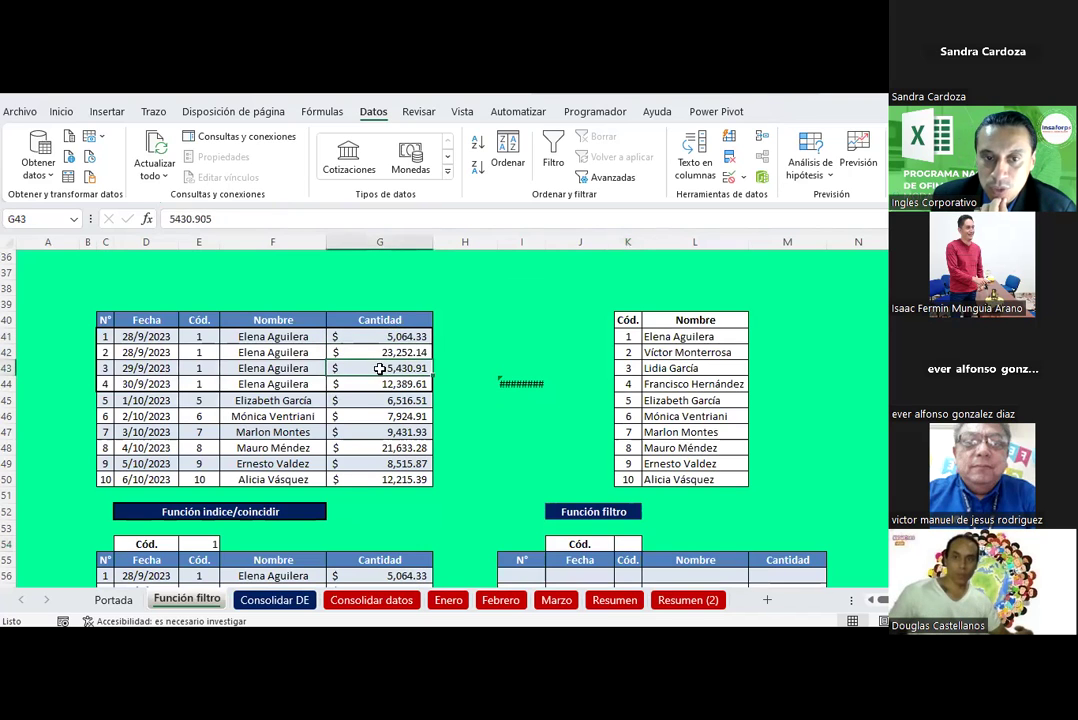
{"action": "left_click", "coordinate": [382, 384]}
{"action": "left_click", "coordinate": [382, 368]}
{"action": "left_click", "coordinate": [385, 352]}
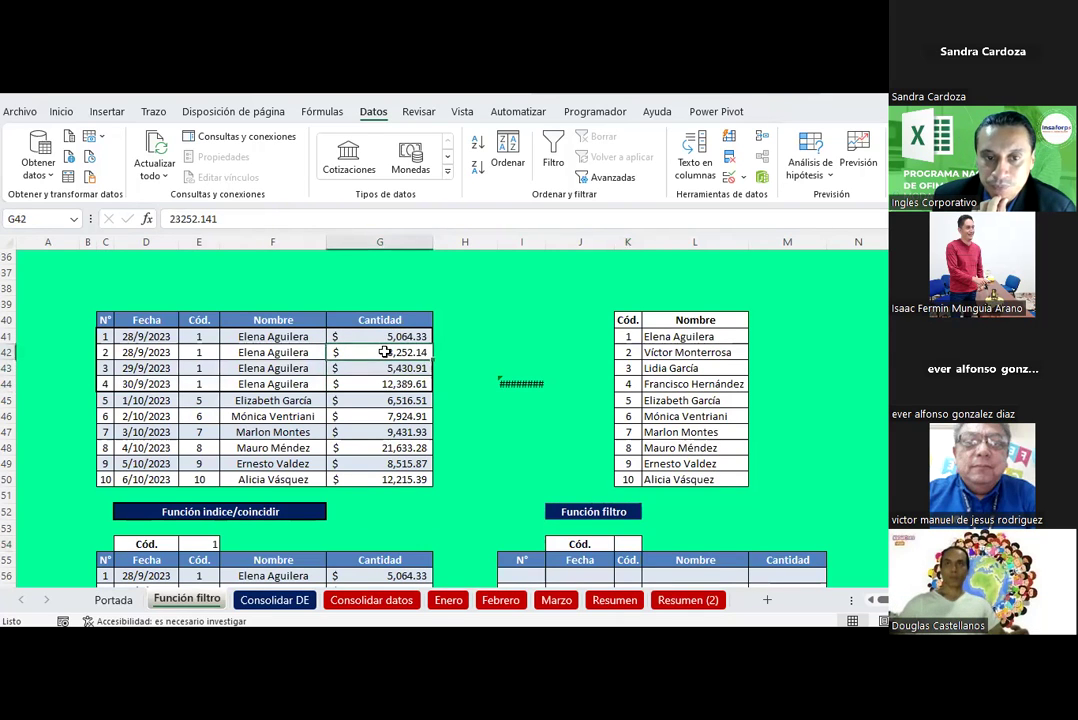
{"action": "scroll", "coordinate": [470, 420], "scroll_direction": "down", "scroll_amount": 1}
- Add Lista data validation to K54 with source =$K$41:$K$50
{"action": "left_click", "coordinate": [621, 496]}
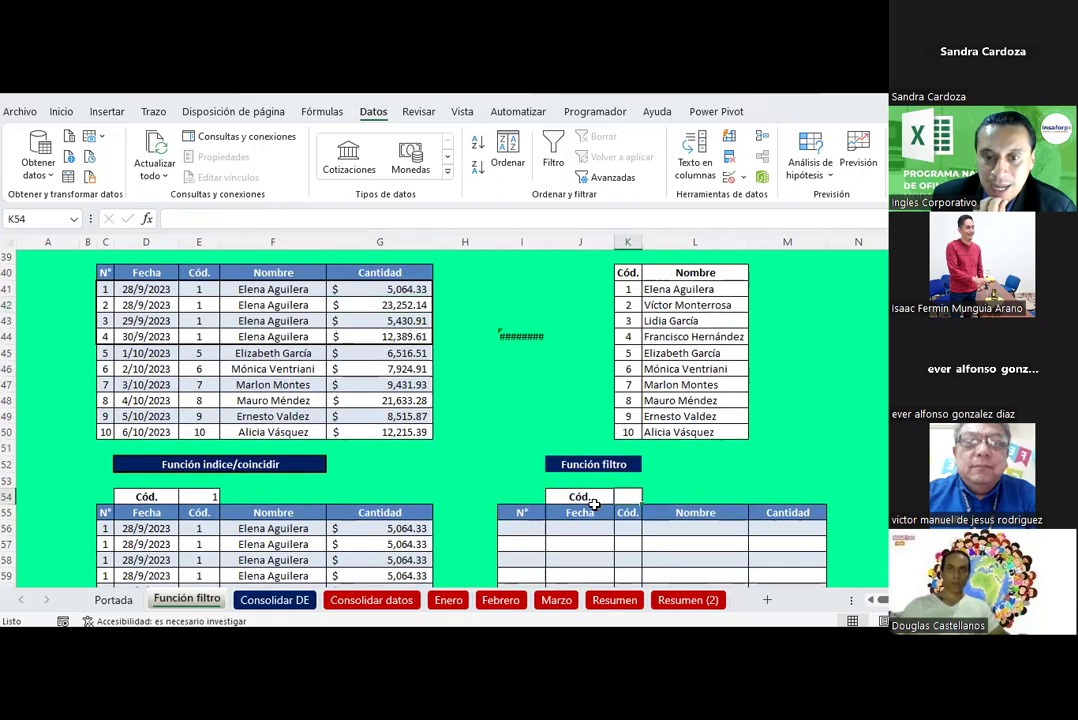
{"action": "left_click", "coordinate": [741, 177]}
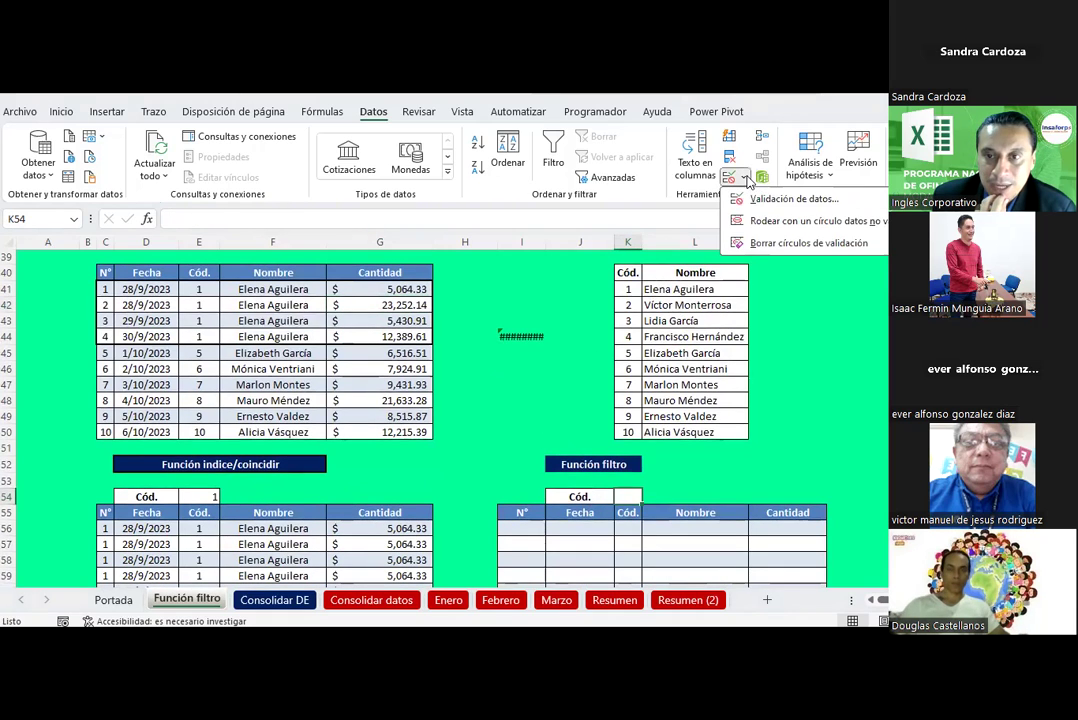
{"action": "left_click", "coordinate": [765, 197]}
{"action": "left_click", "coordinate": [600, 390]}
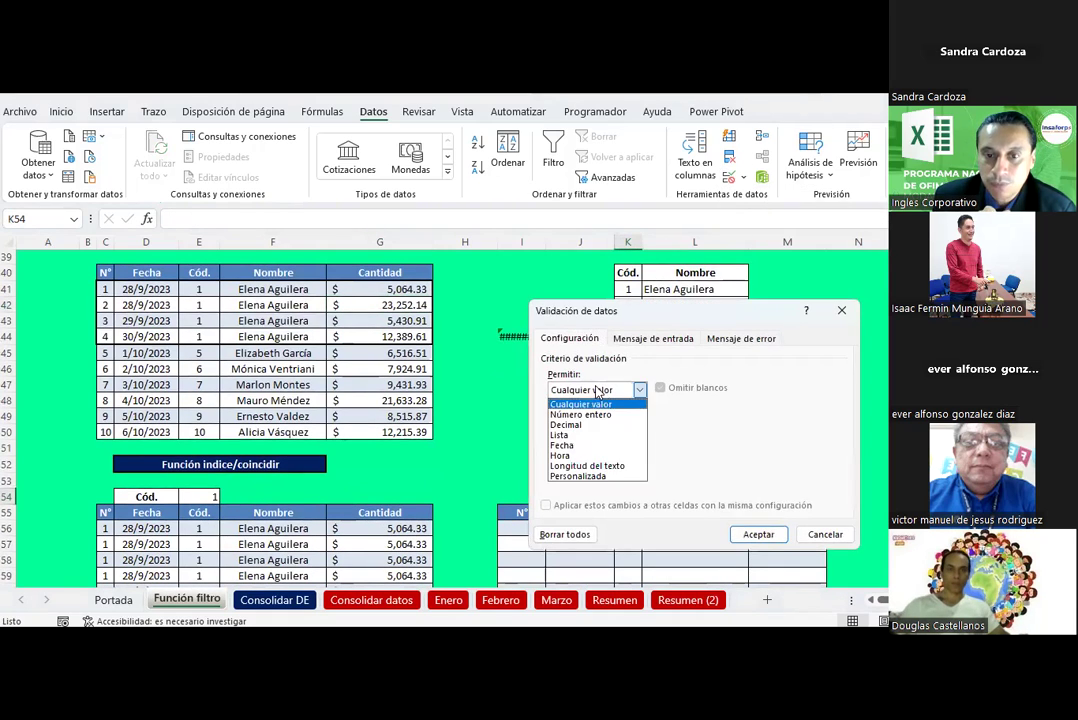
{"action": "left_click", "coordinate": [585, 463]}
{"action": "left_click", "coordinate": [605, 423]}
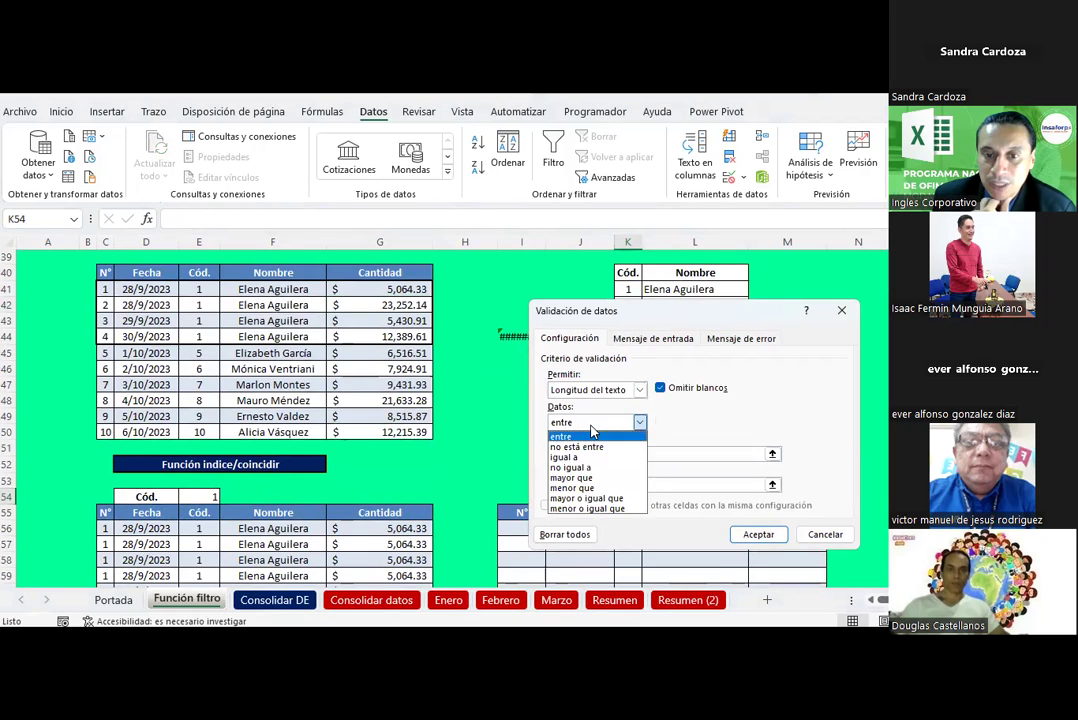
{"action": "left_click", "coordinate": [565, 457]}
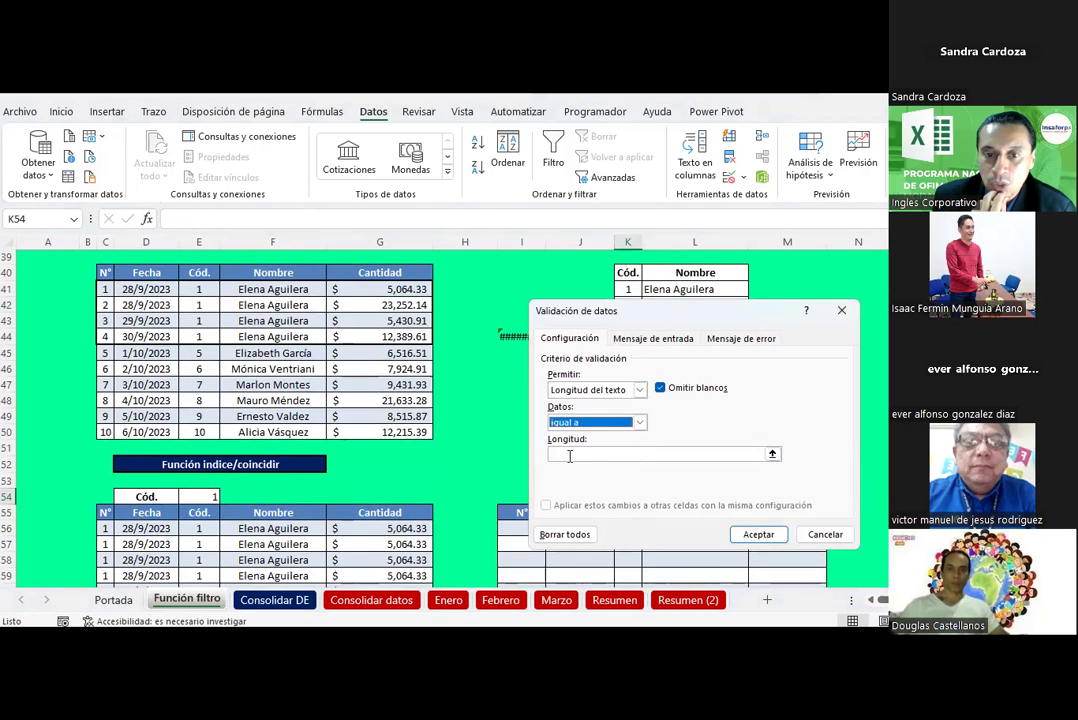
{"action": "left_click", "coordinate": [600, 390]}
{"action": "left_click", "coordinate": [560, 435]}
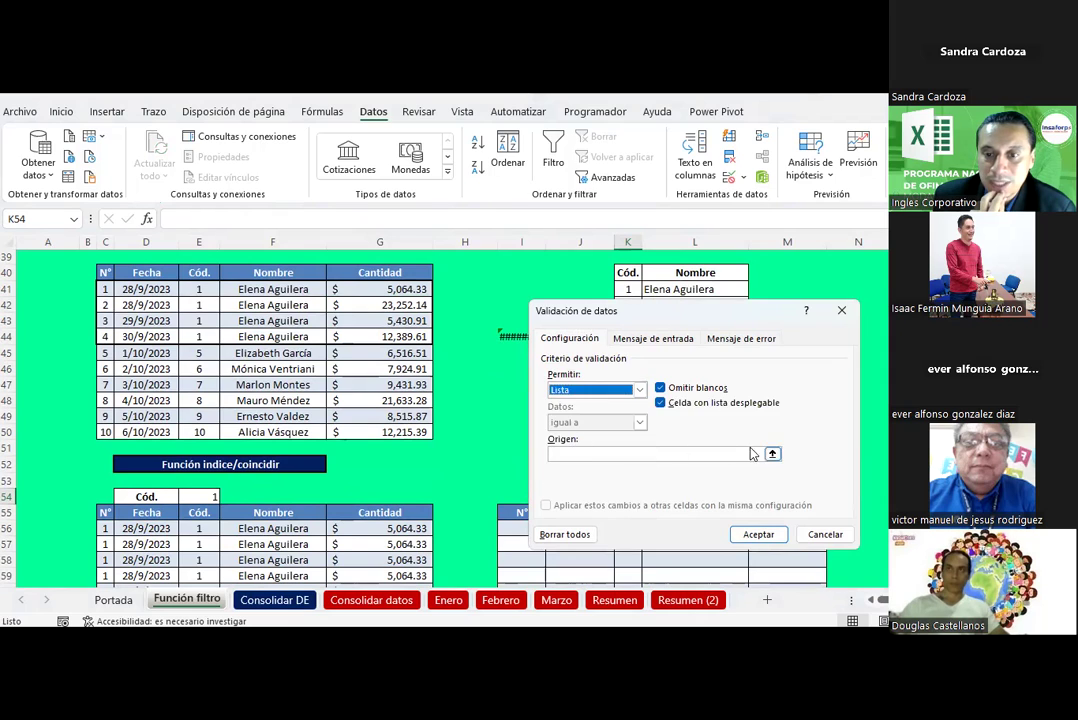
{"action": "left_click", "coordinate": [772, 454]}
{"action": "left_click_drag", "start_coordinate": [627, 289], "coordinate": [627, 432]}
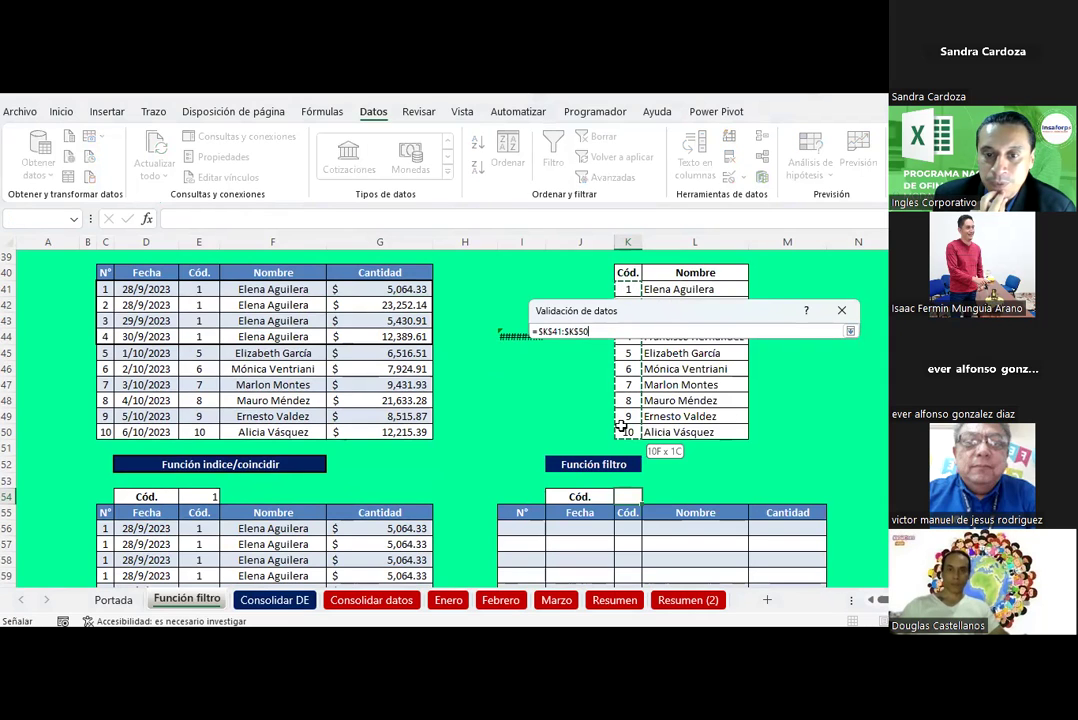
{"action": "left_click", "coordinate": [850, 331]}
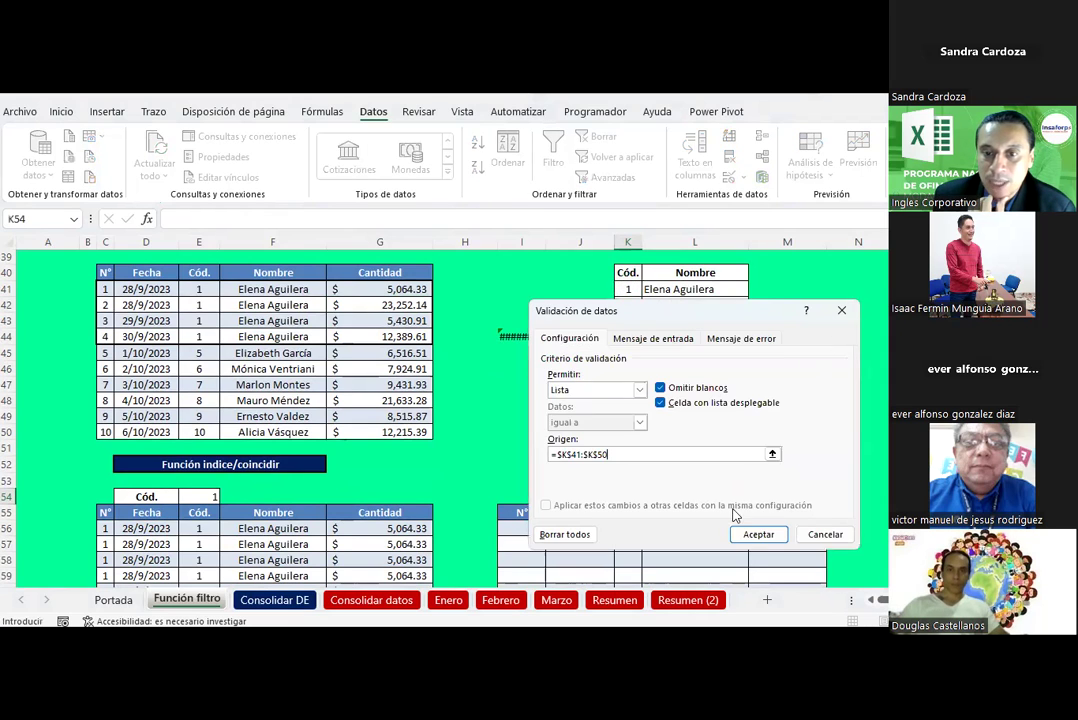
{"action": "left_click", "coordinate": [746, 533]}
{"action": "scroll", "coordinate": [645, 455], "scroll_direction": "down", "scroll_amount": 2}
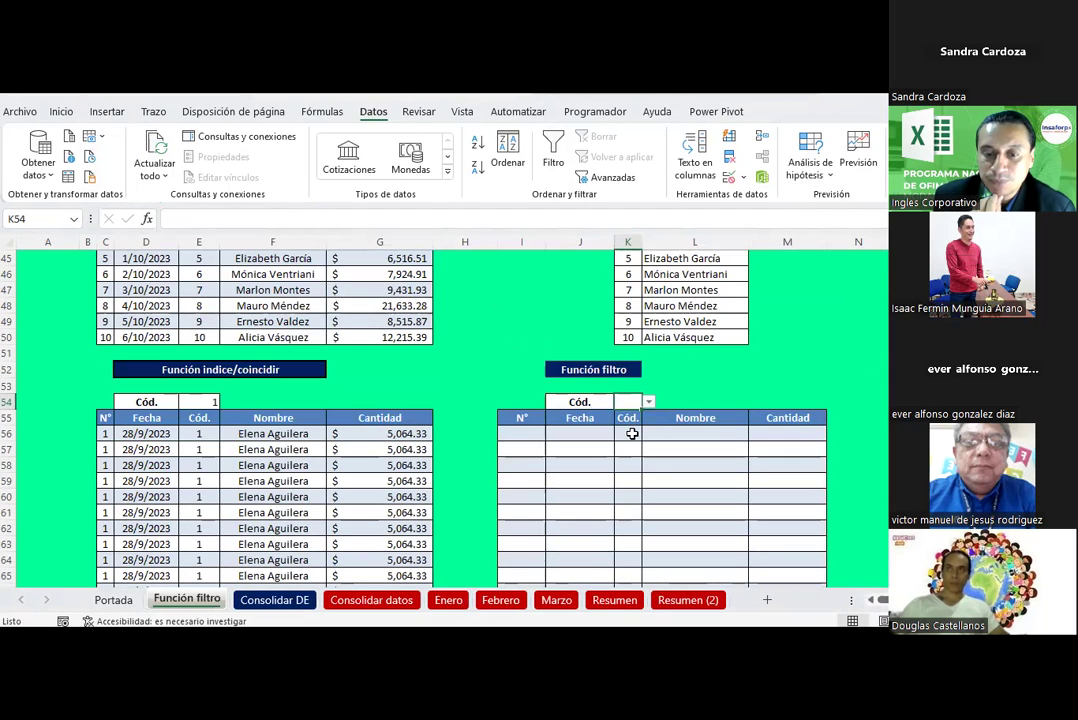
- Pick seller code 1 in K54 and review the FILTRAR syntax notes
{"action": "left_click", "coordinate": [648, 401]}
{"action": "left_click", "coordinate": [623, 418]}
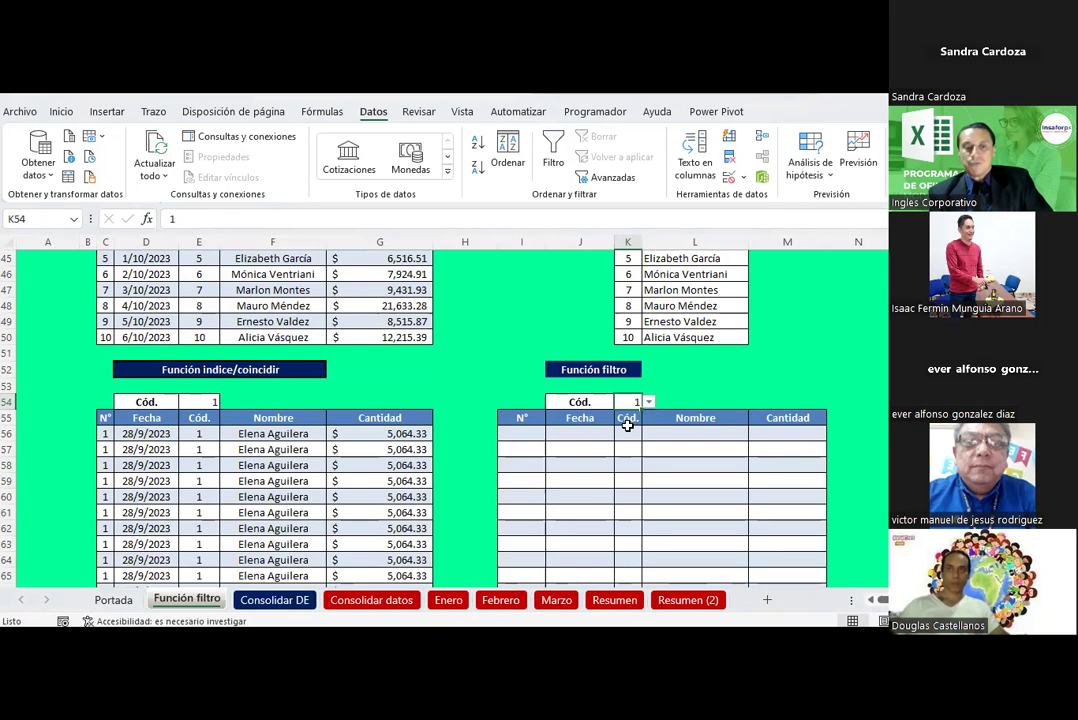
{"action": "scroll", "coordinate": [376, 411], "scroll_direction": "up", "scroll_amount": 2}
{"action": "scroll", "coordinate": [376, 411], "scroll_direction": "up", "scroll_amount": 2}
{"action": "scroll", "coordinate": [376, 411], "scroll_direction": "up", "scroll_amount": 3}
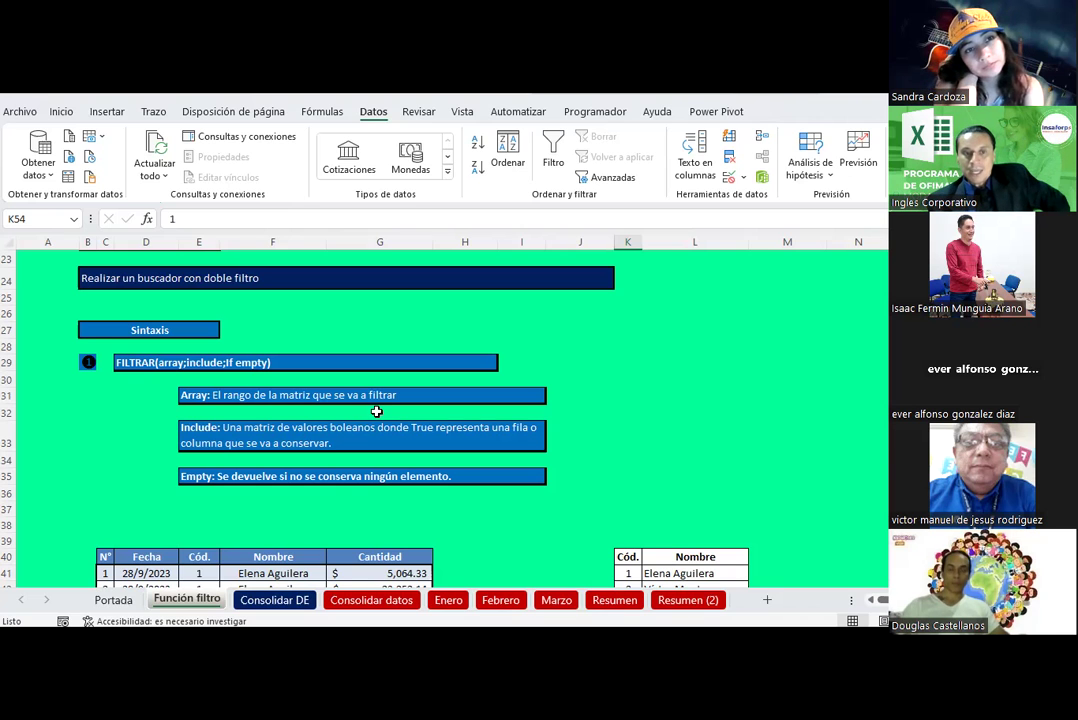
{"action": "scroll", "coordinate": [332, 446], "scroll_direction": "down", "scroll_amount": 1}
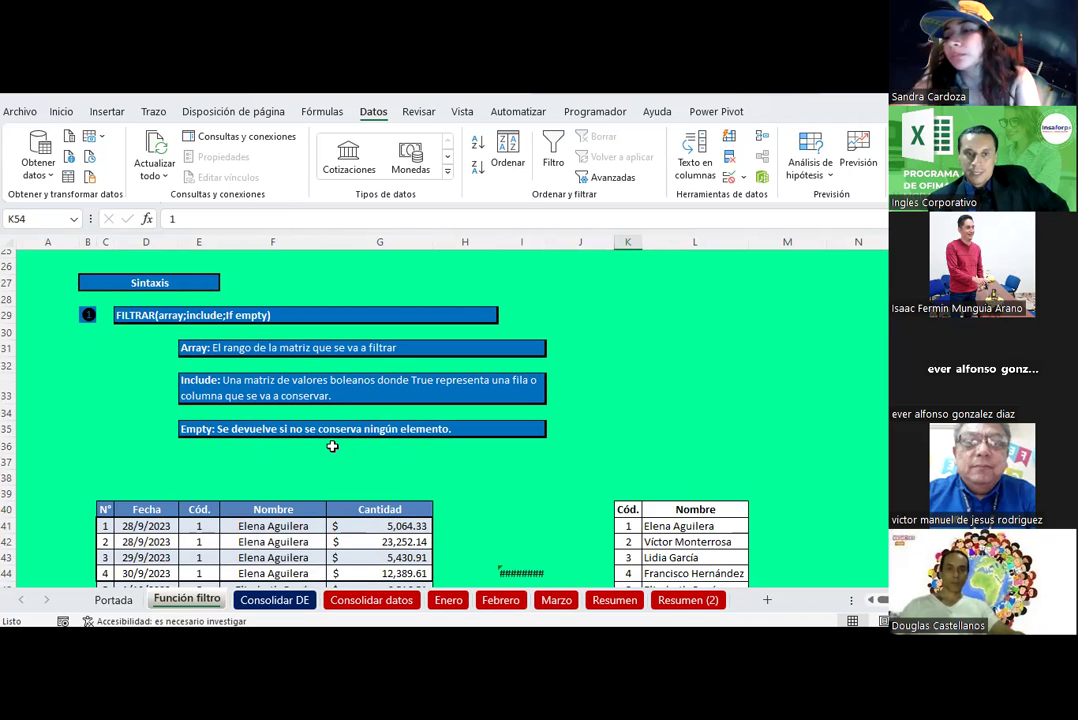
{"action": "scroll", "coordinate": [332, 446], "scroll_direction": "down", "scroll_amount": 2}
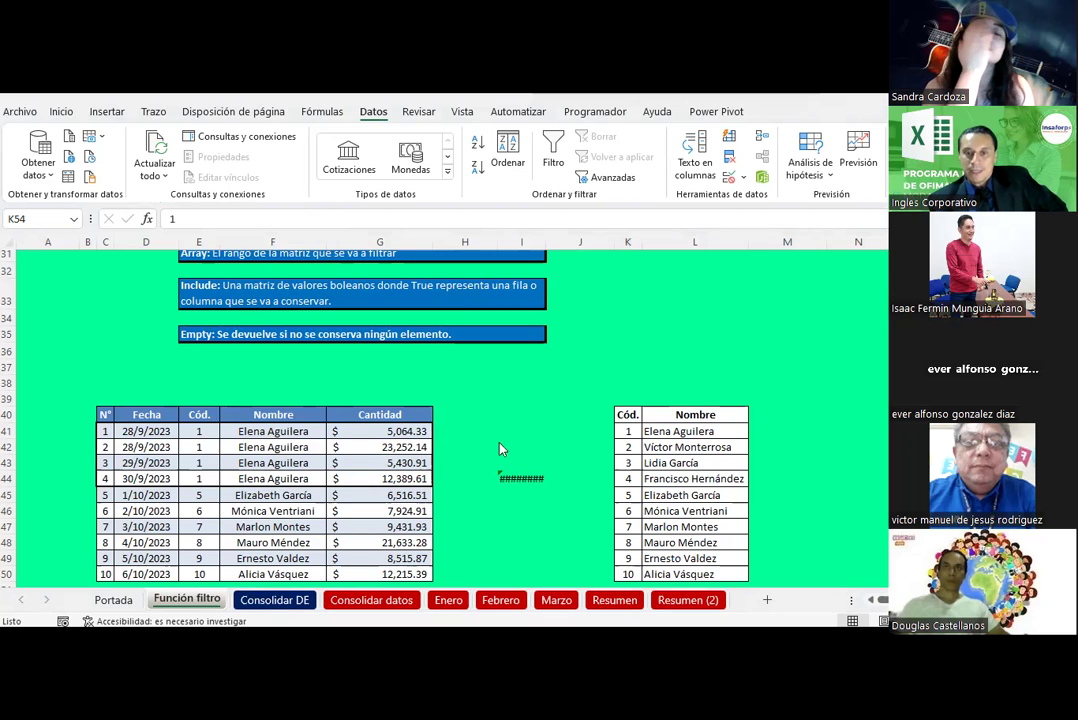
{"action": "scroll", "coordinate": [520, 450], "scroll_direction": "down", "scroll_amount": 1}
{"action": "scroll", "coordinate": [521, 440], "scroll_direction": "down", "scroll_amount": 5}
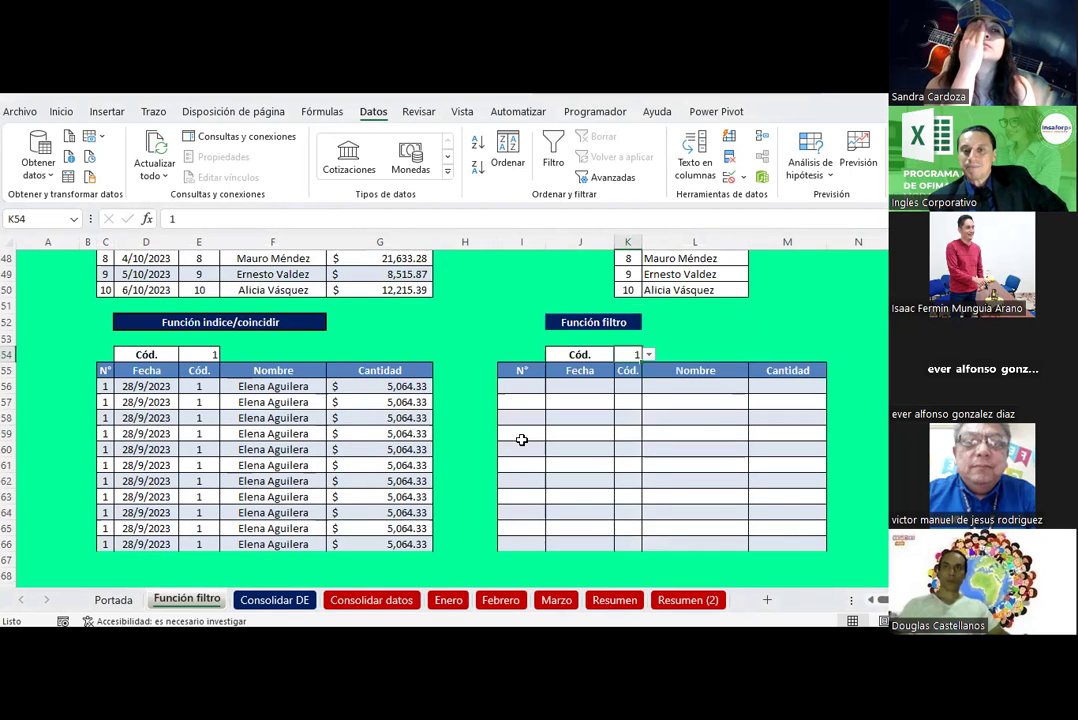
{"action": "scroll", "coordinate": [531, 481], "scroll_direction": "up", "scroll_amount": 1}
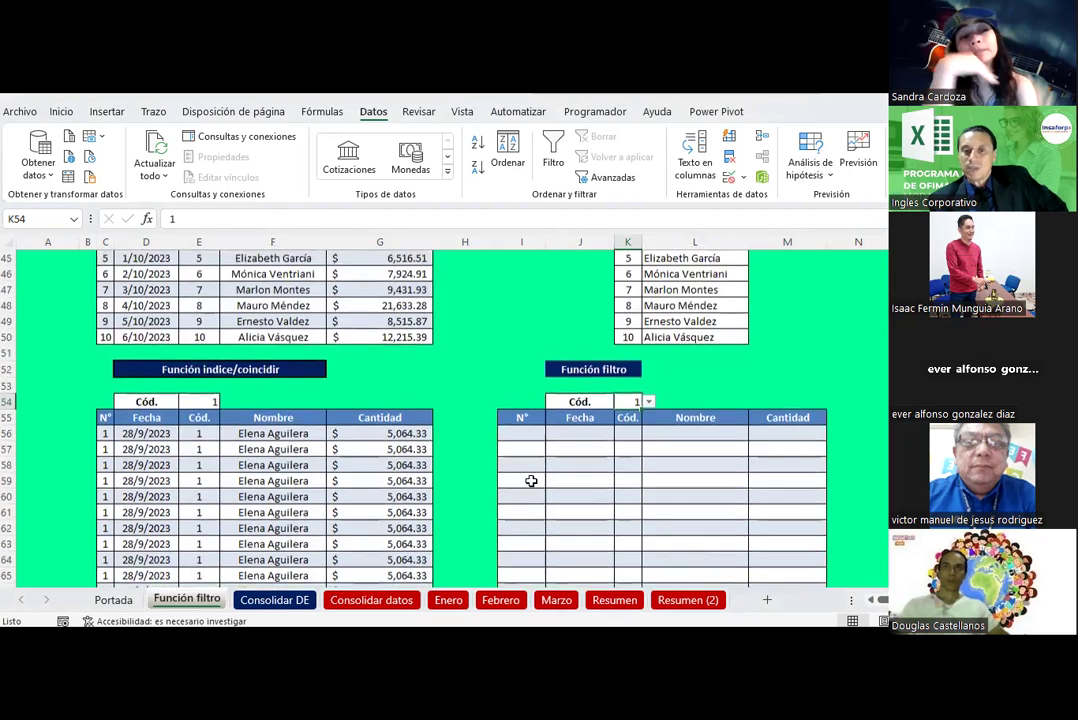
- Outline the I55:M61 result area, then select the first result cell I56
{"action": "left_click_drag", "start_coordinate": [522, 417], "coordinate": [787, 512]}
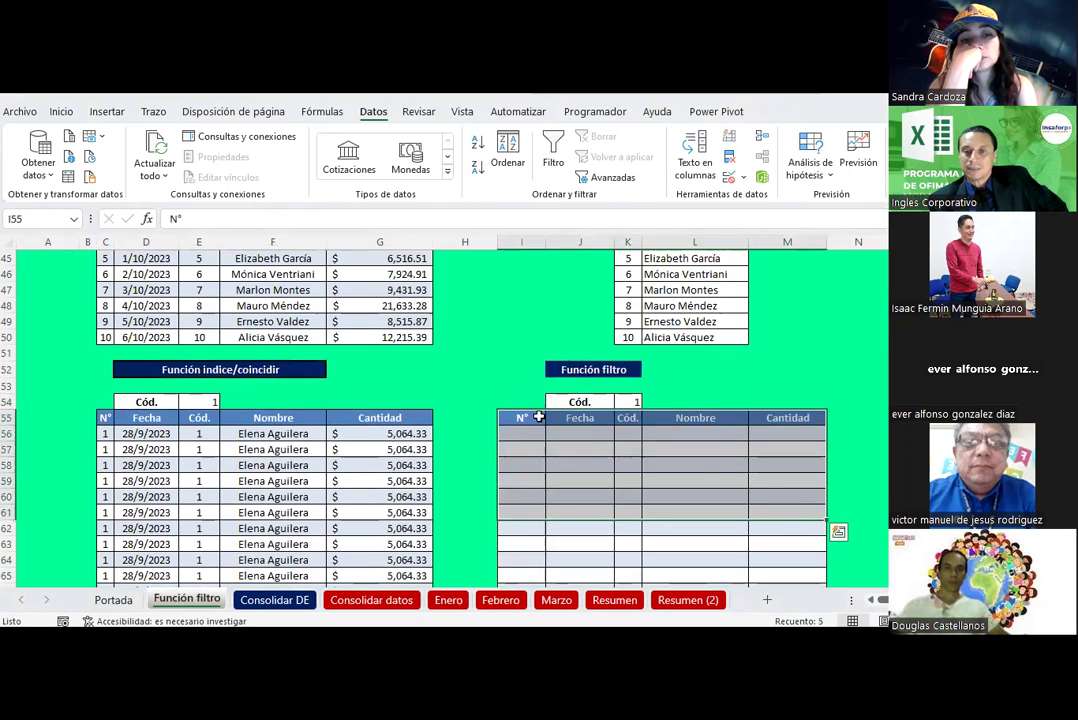
{"action": "scroll", "coordinate": [537, 415], "scroll_direction": "up", "scroll_amount": 2}
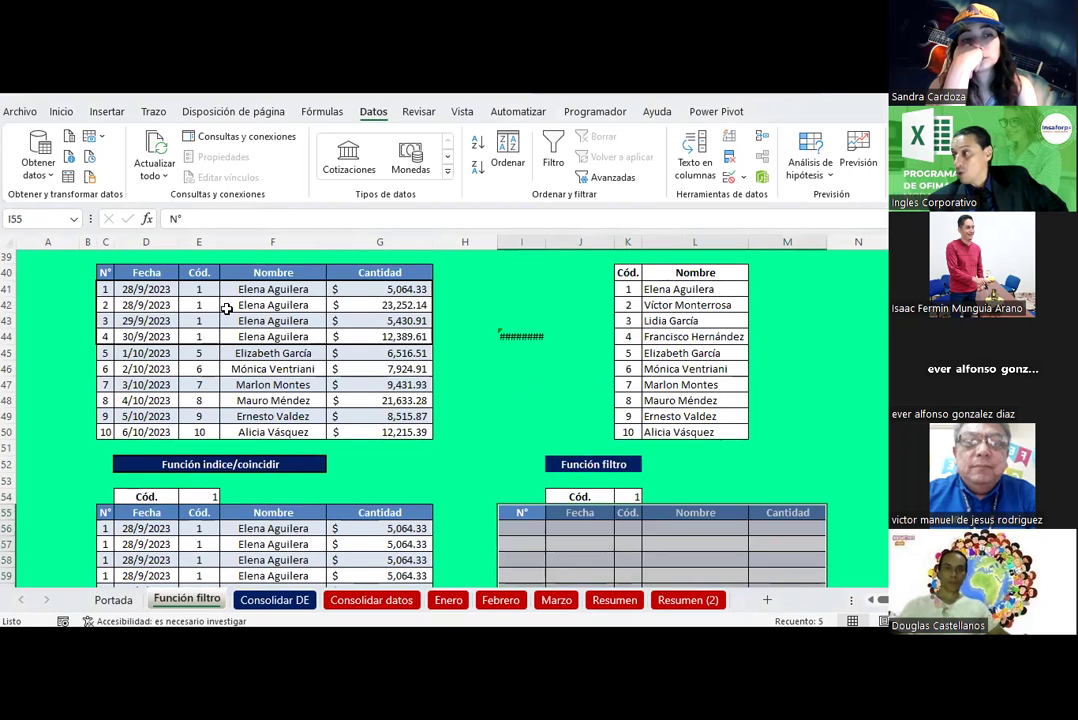
{"action": "left_click", "coordinate": [226, 276]}
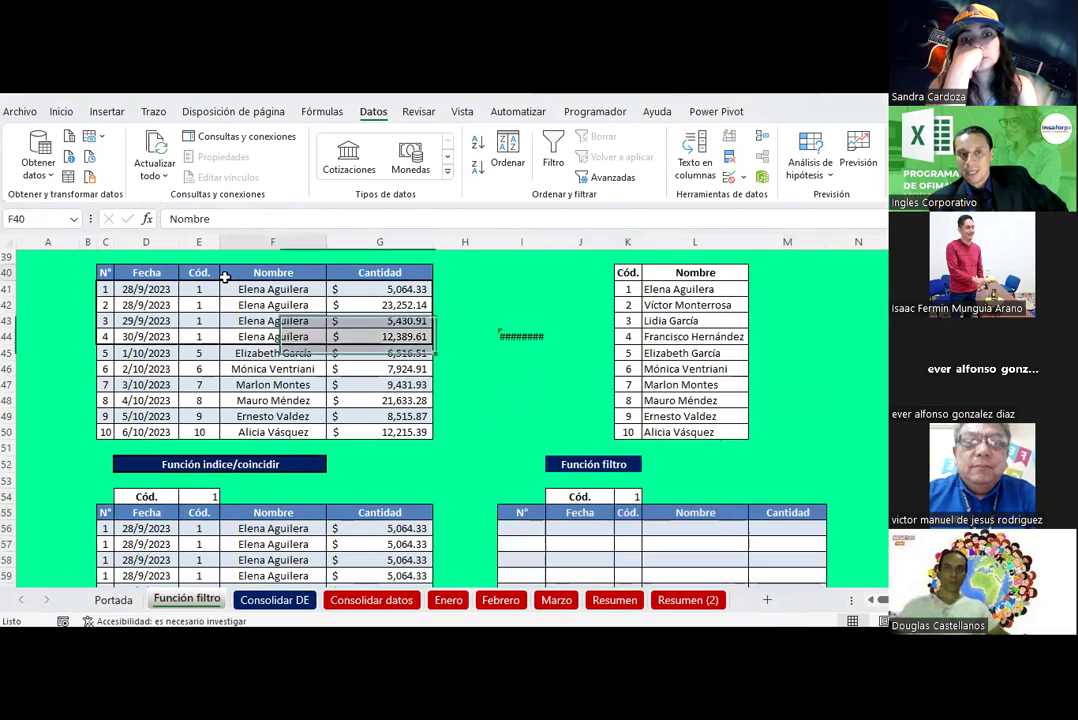
{"action": "scroll", "coordinate": [482, 476], "scroll_direction": "down", "scroll_amount": 1}
{"action": "left_click", "coordinate": [522, 483]}
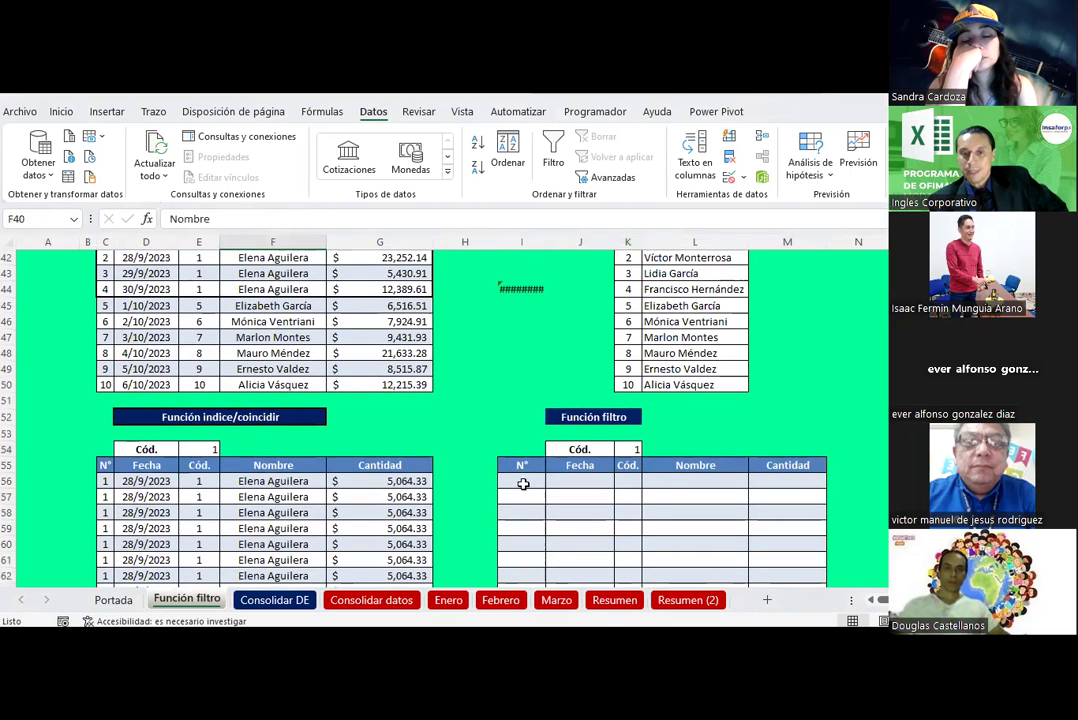
- Search 'filtr' in Insert Function and open FILTRAR's arguments for I56
{"action": "left_click", "coordinate": [147, 220]}
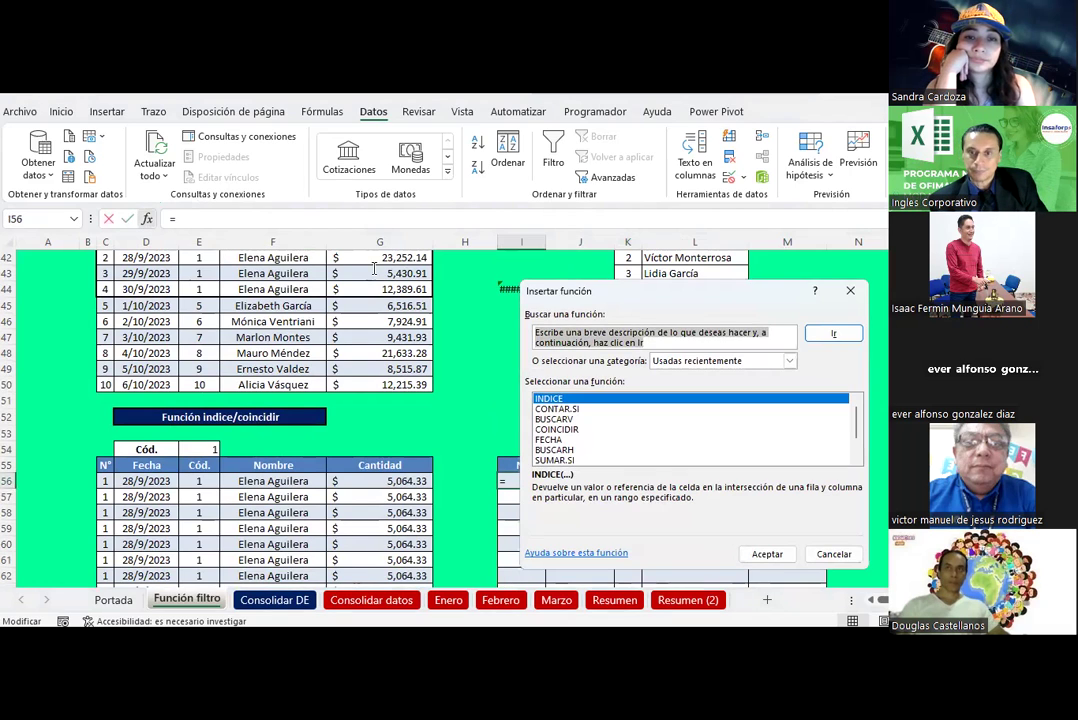
{"action": "type", "text": "fi"}
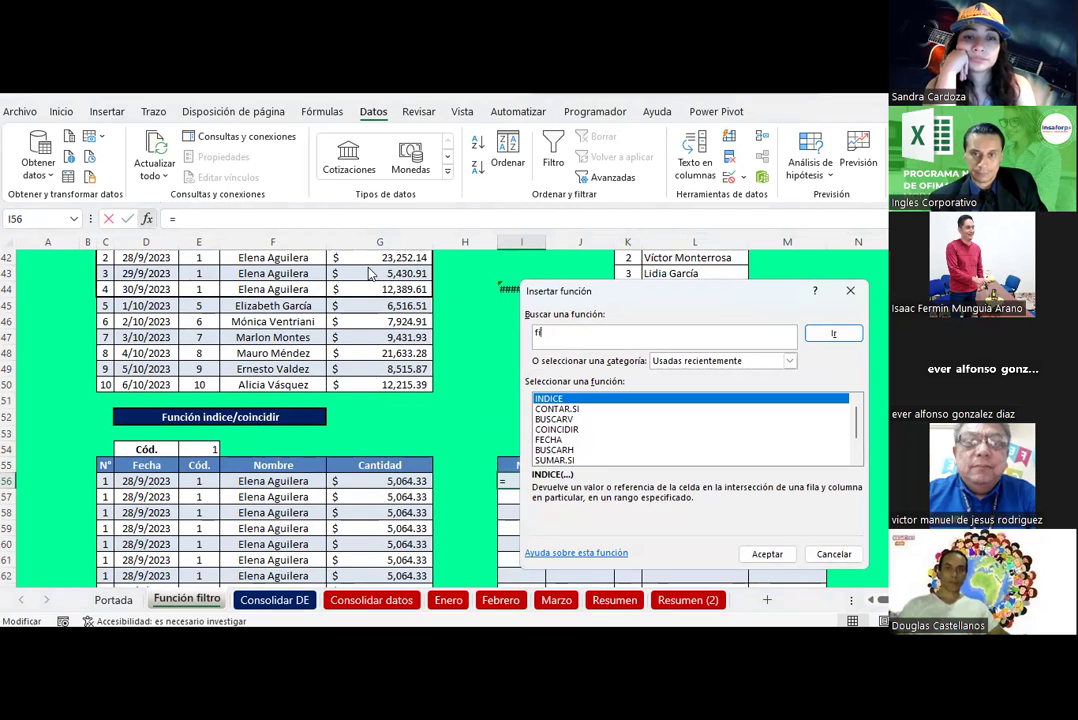
{"action": "type", "text": "ltrar"}
{"action": "key", "text": "Return"}
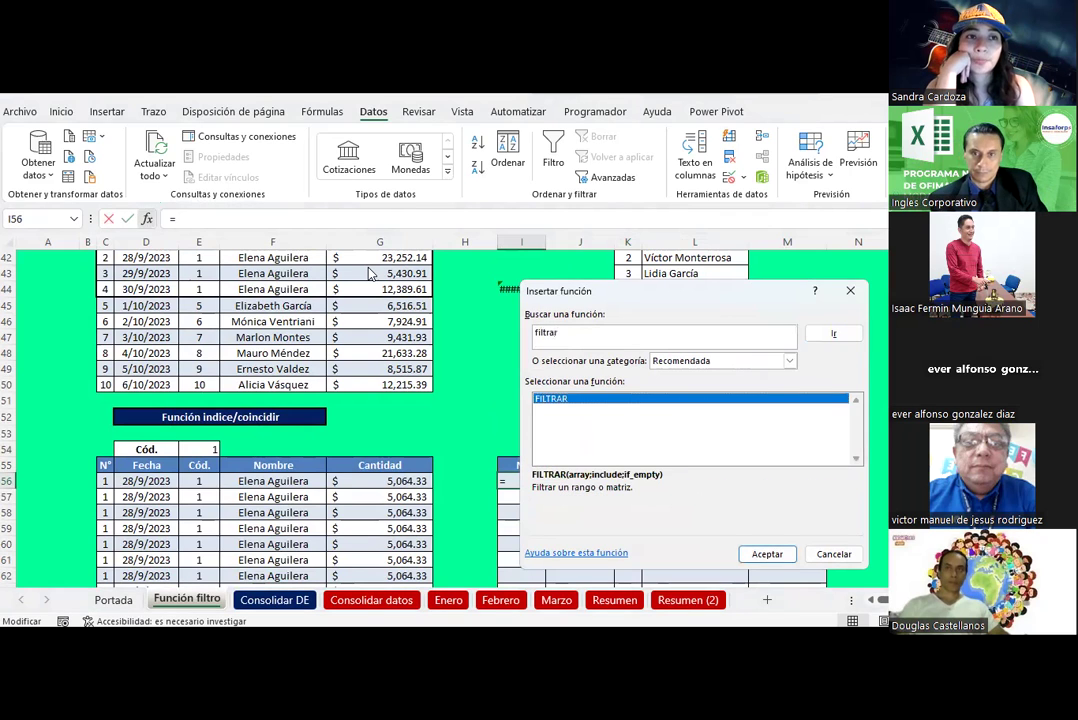
{"action": "double_click", "coordinate": [556, 399]}
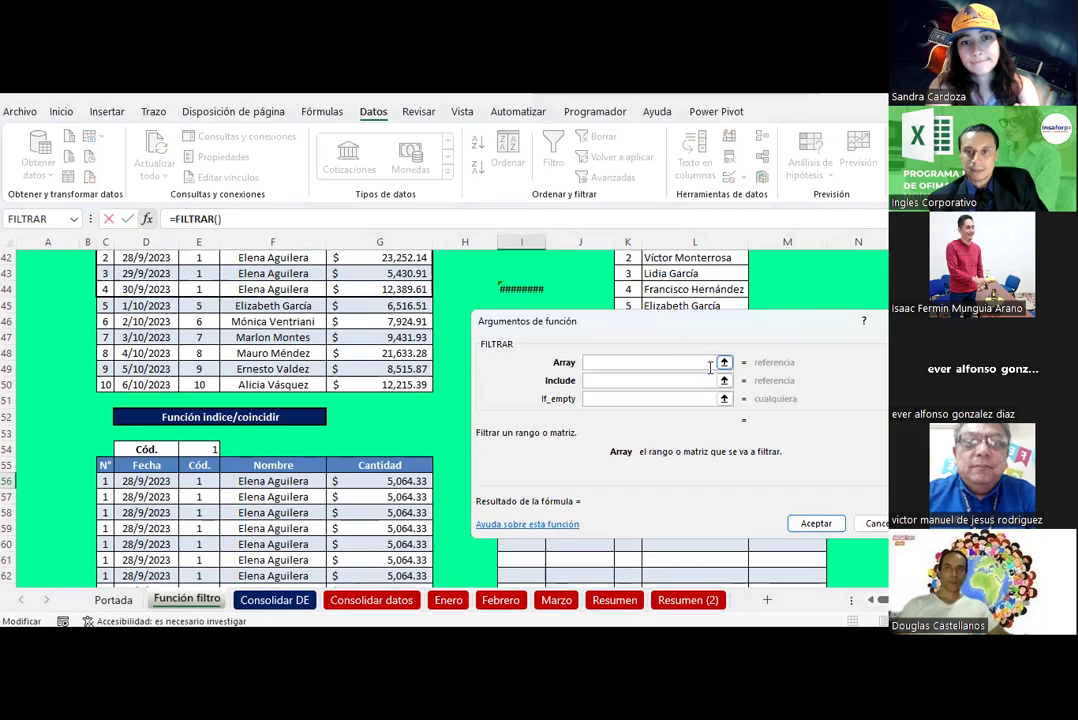
- Set the FILTRAR Array to the absolute sales table $C$40:$G$50
{"action": "left_click_drag", "start_coordinate": [373, 351], "coordinate": [315, 395]}
{"action": "scroll", "coordinate": [315, 395], "scroll_direction": "up", "scroll_amount": 2}
{"action": "scroll", "coordinate": [315, 395], "scroll_direction": "up", "scroll_amount": 1}
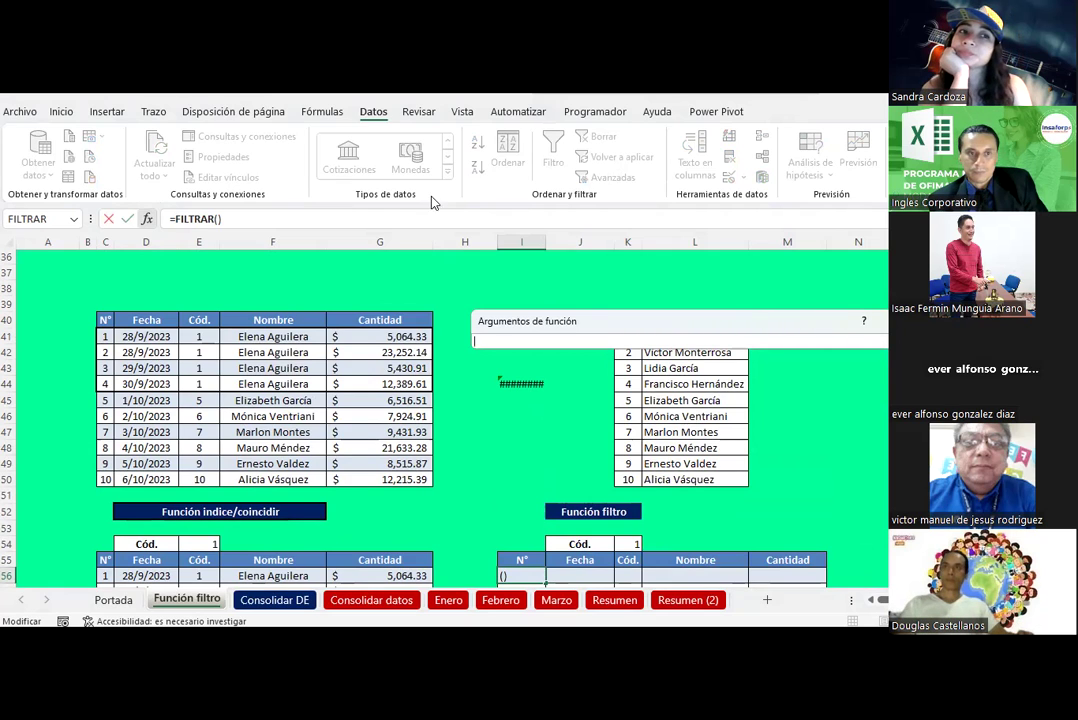
{"action": "left_click_drag", "start_coordinate": [103, 317], "coordinate": [385, 474]}
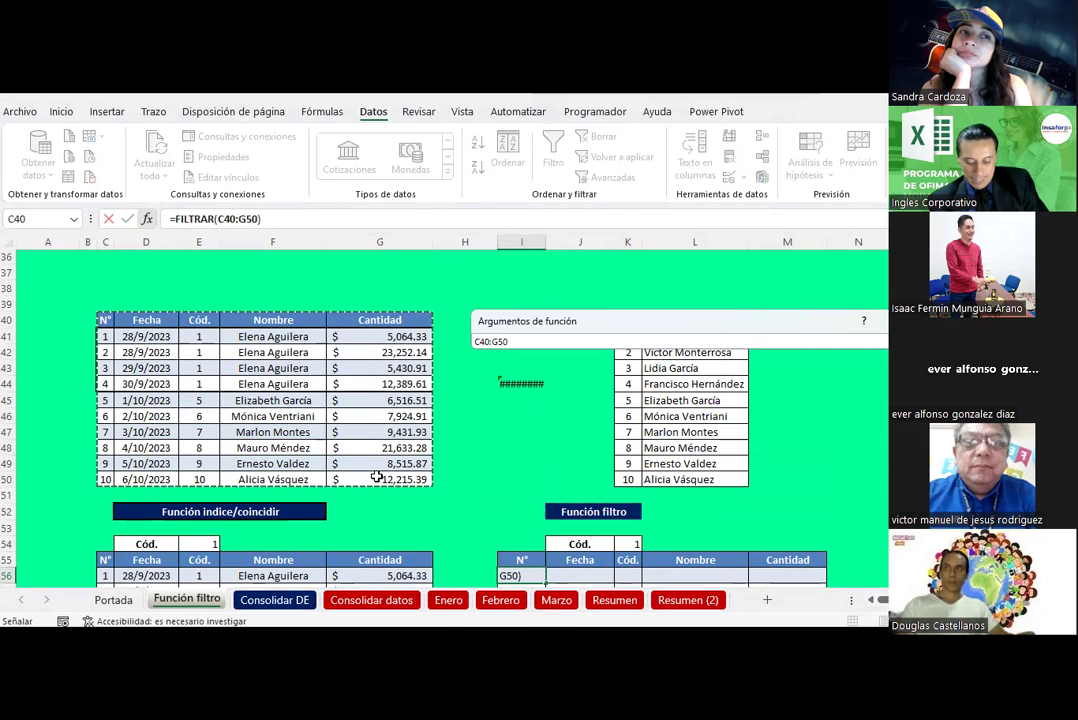
{"action": "key", "text": "F4"}
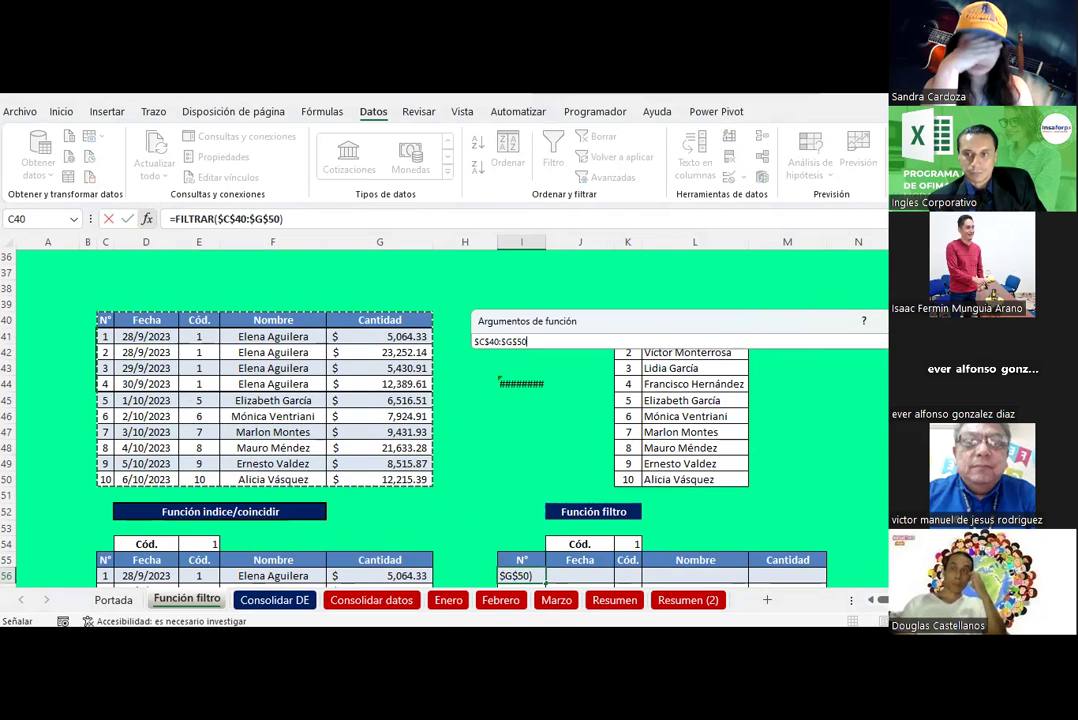
{"action": "key", "text": "Return"}
- Begin the Include condition as ($E$41:$E$50)=
{"action": "left_click", "coordinate": [636, 383]}
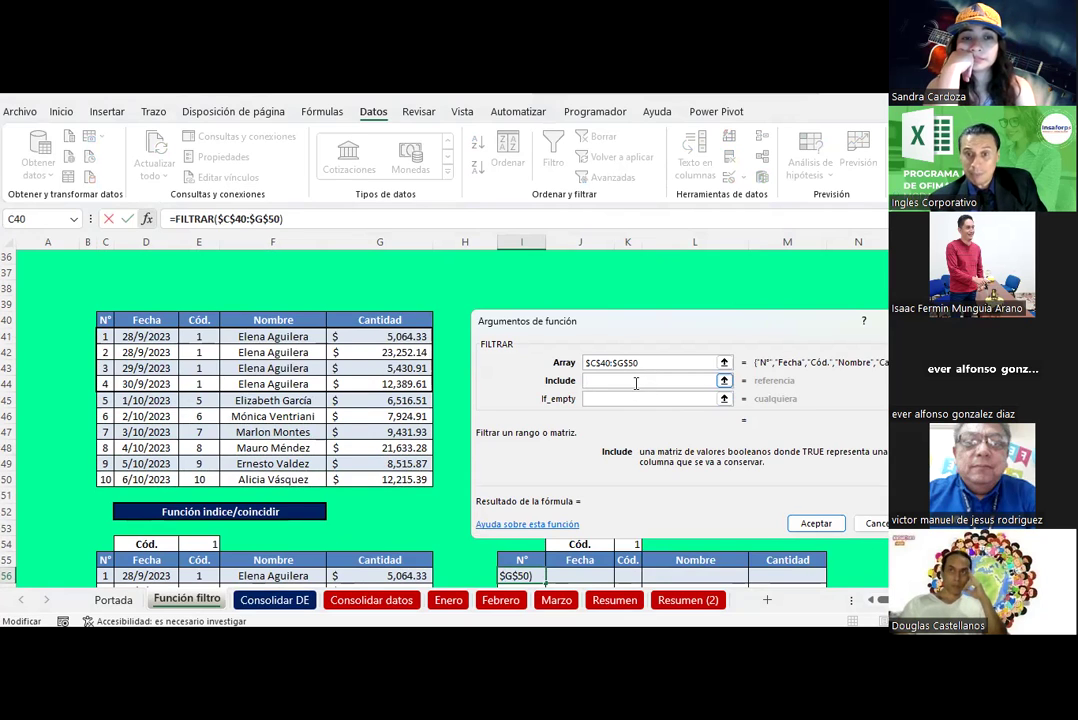
{"action": "type", "text": "("}
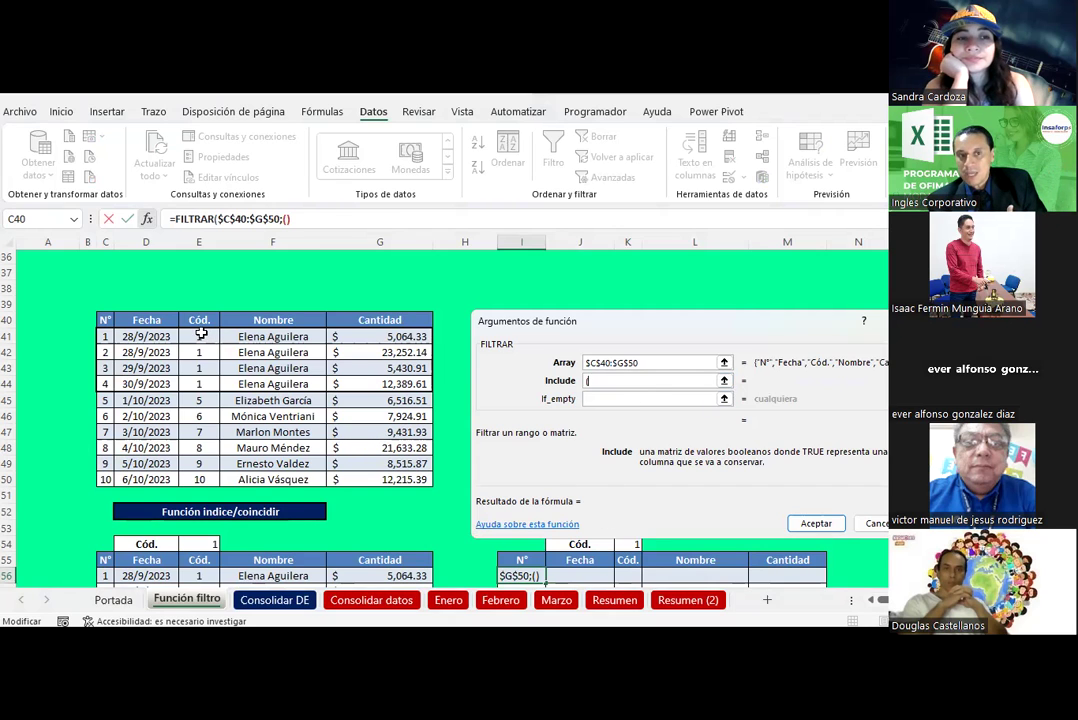
{"action": "left_click_drag", "start_coordinate": [201, 334], "coordinate": [193, 480]}
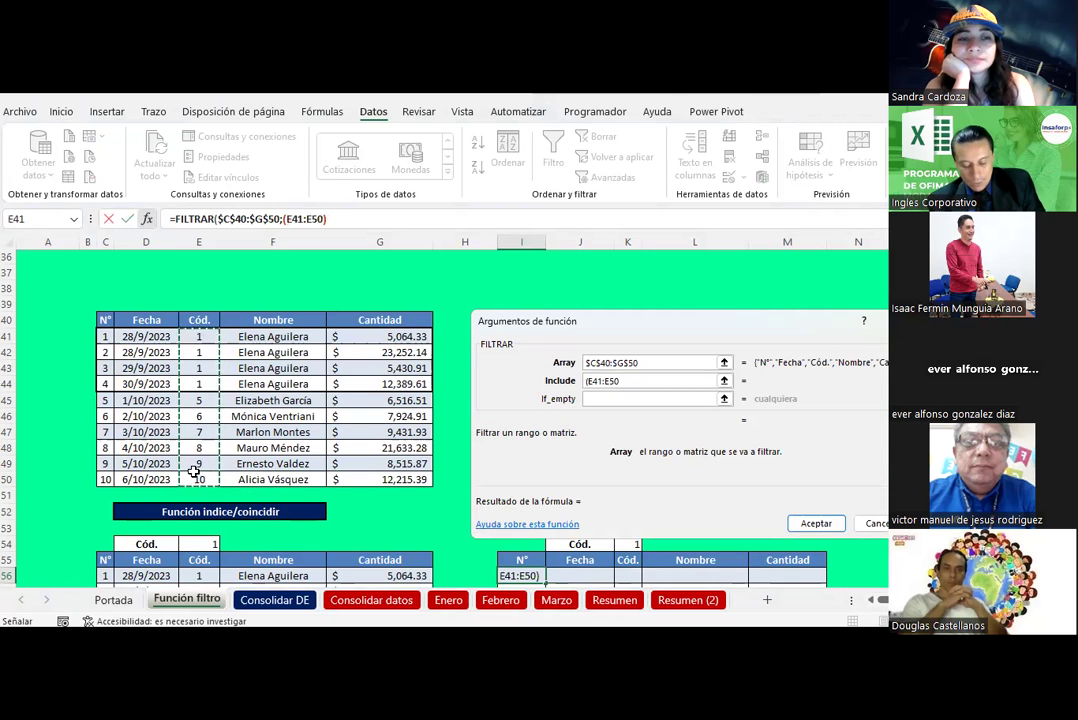
{"action": "key", "text": "F4"}
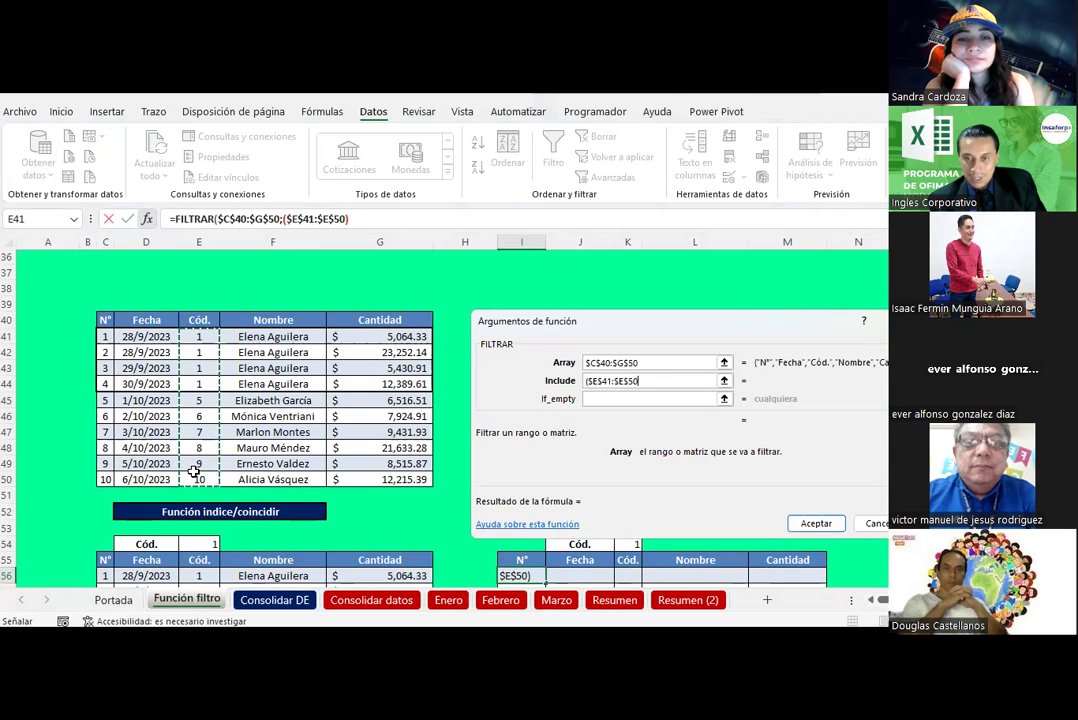
{"action": "type", "text": ")"}
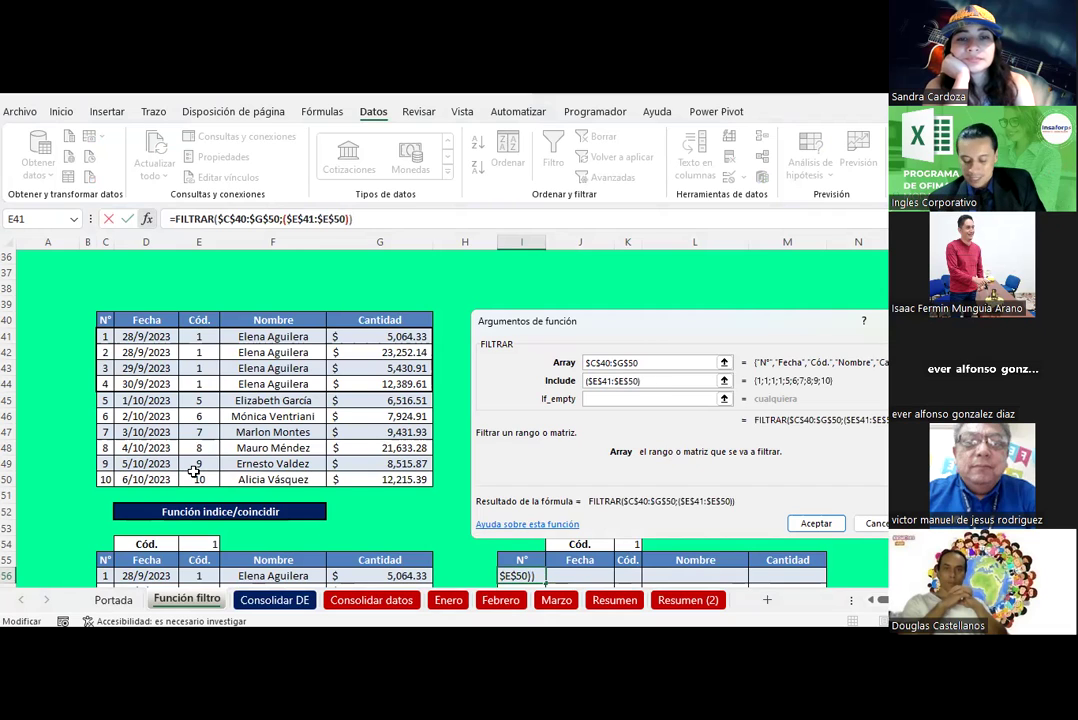
{"action": "type", "text": "="}
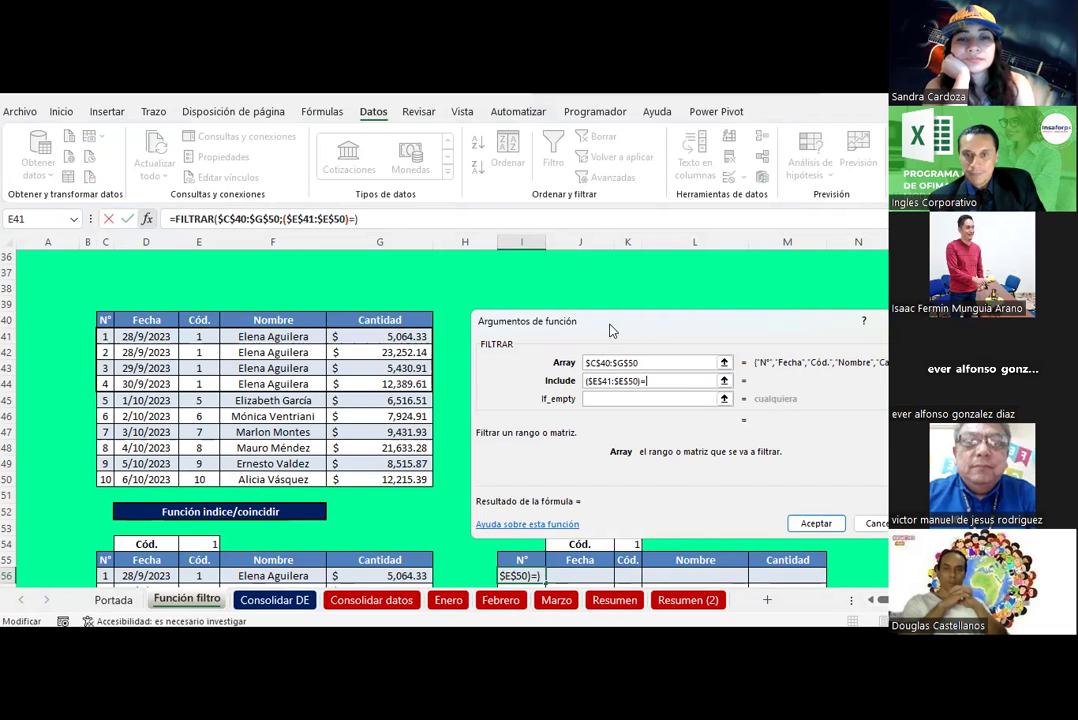
- Complete FILTRAR comparing against $K$54, with fallback text 'El vendedor no existe'
{"action": "left_click_drag", "start_coordinate": [612, 330], "coordinate": [629, 181]}
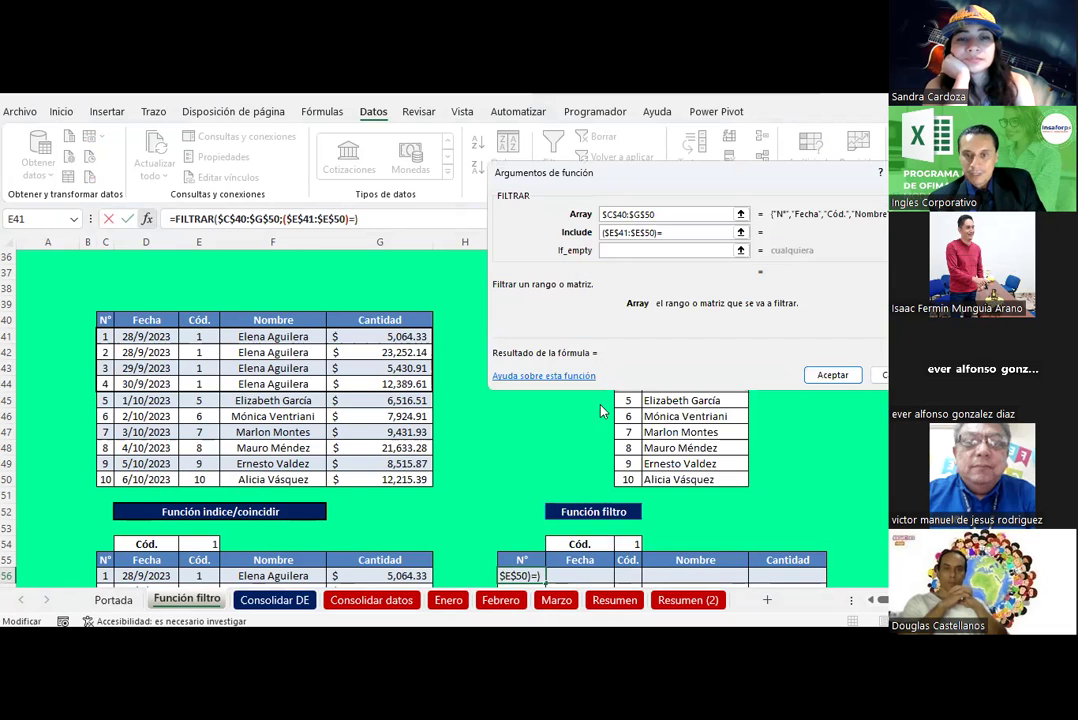
{"action": "left_click", "coordinate": [631, 543]}
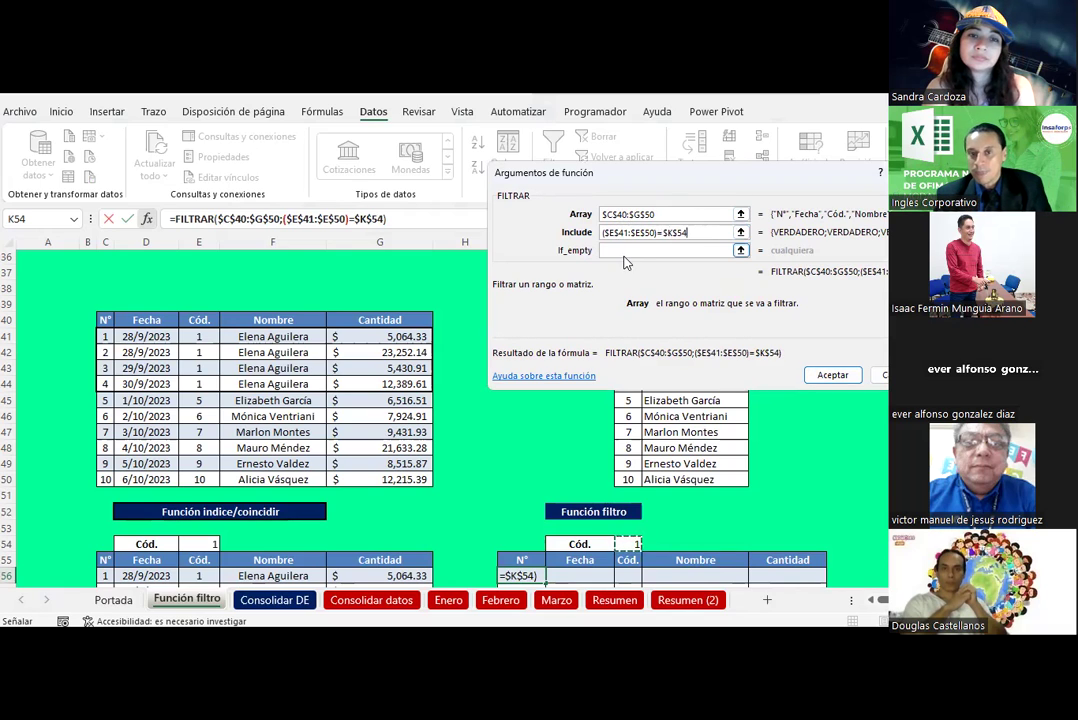
{"action": "left_click", "coordinate": [625, 250]}
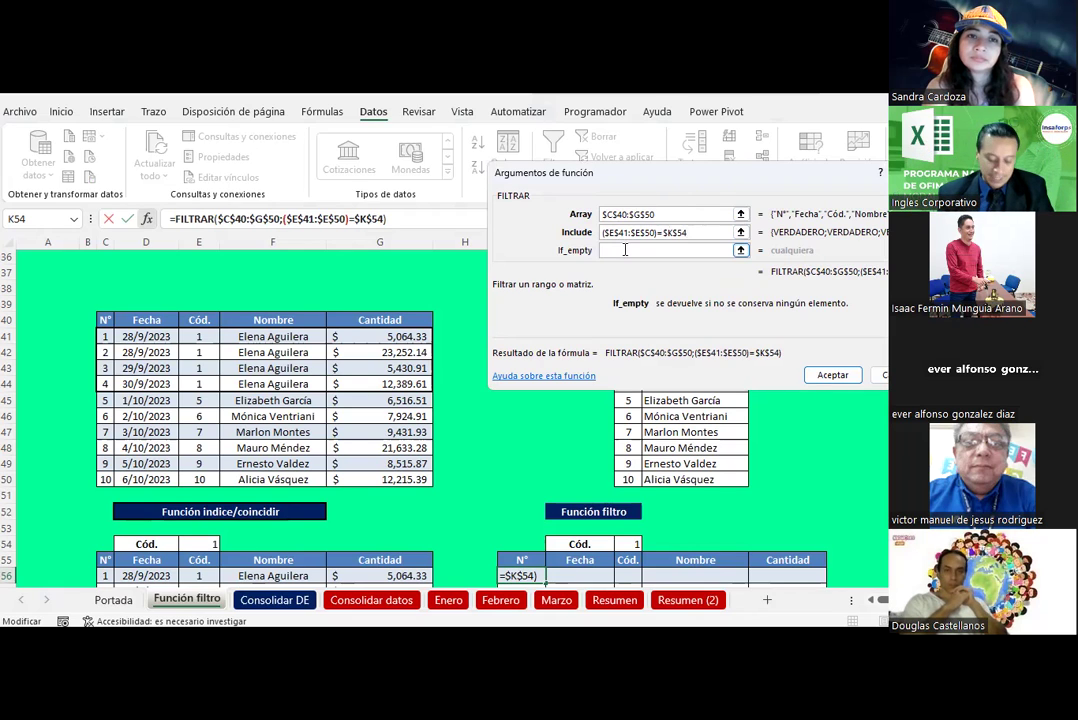
{"action": "type", "text": "\" E"}
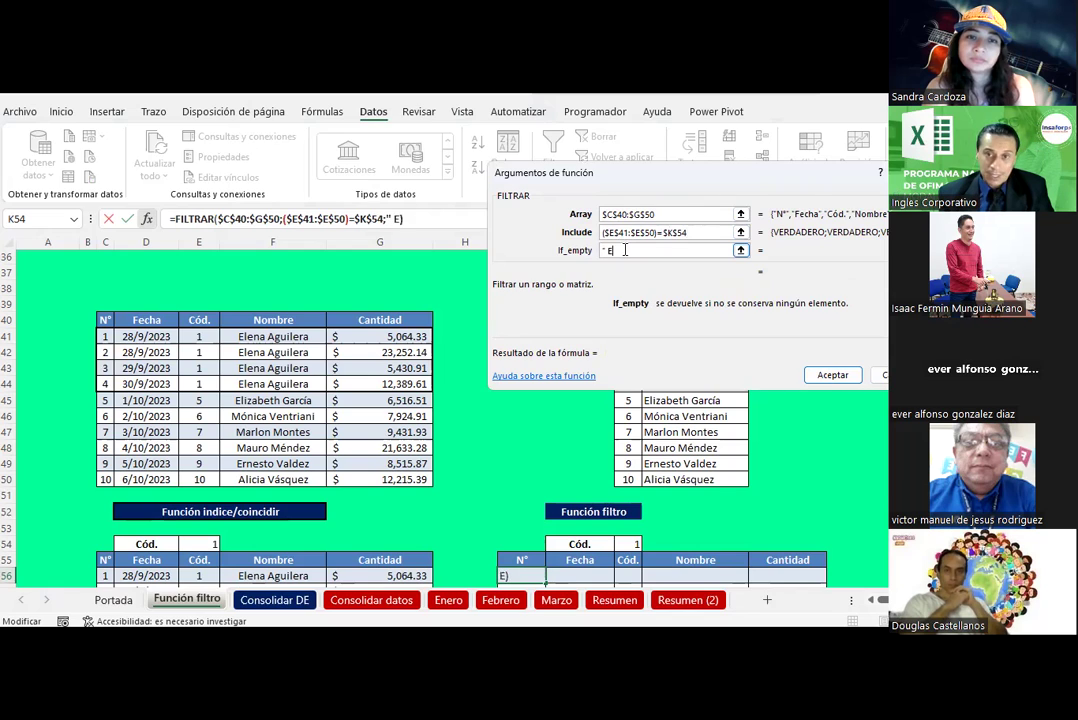
{"action": "key", "text": "BackSpace"}
{"action": "key", "text": "BackSpace"}
{"action": "type", "text": "El resultad"}
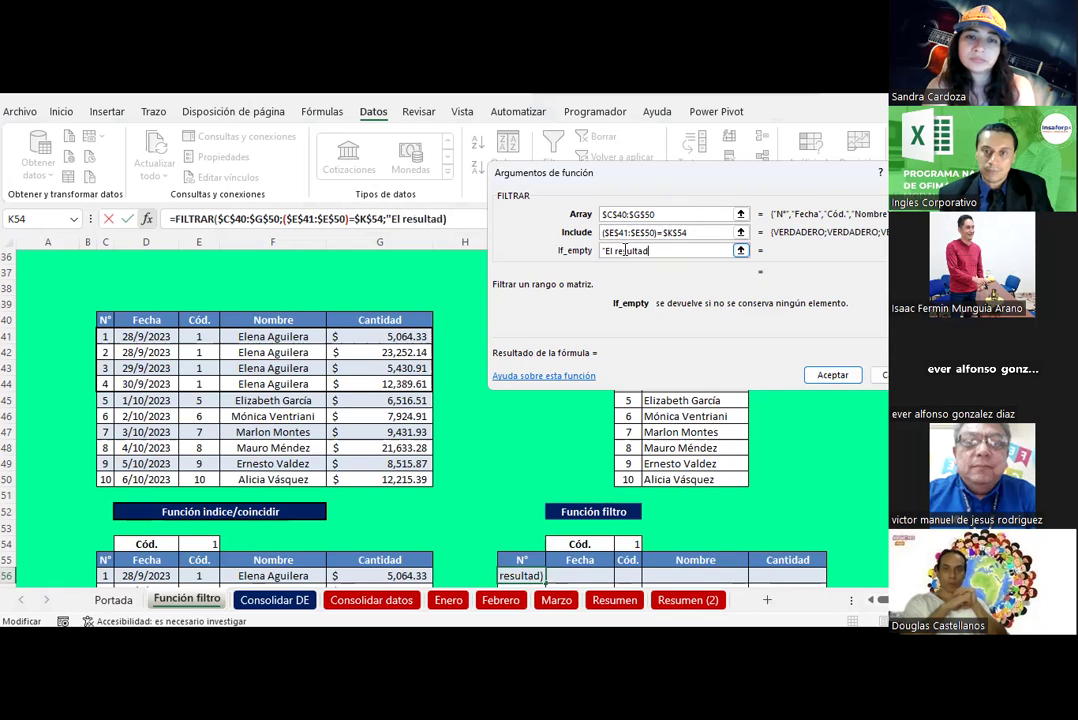
{"action": "key", "text": "BackSpace"}
{"action": "key", "text": "BackSpace"}
{"action": "key", "text": "BackSpace"}
{"action": "key", "text": "BackSpace"}
{"action": "key", "text": "BackSpace"}
{"action": "key", "text": "BackSpace"}
{"action": "key", "text": "BackSpace"}
{"action": "key", "text": "BackSpace"}
{"action": "type", "text": "vendedor no existe\""}
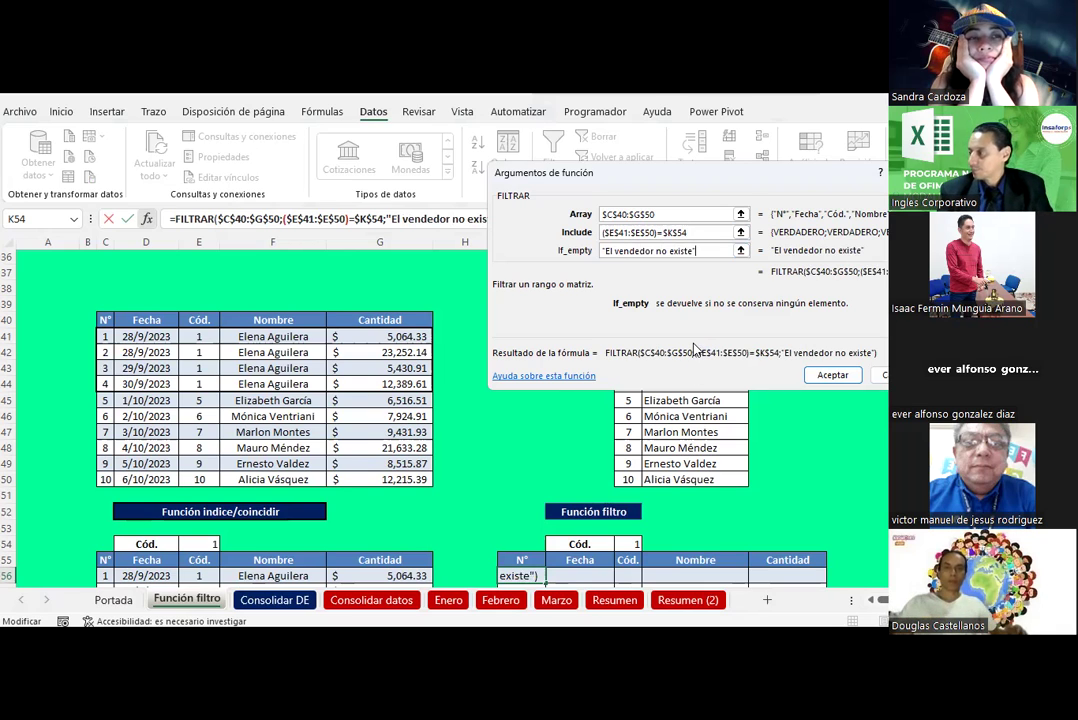
{"action": "left_click", "coordinate": [832, 374]}
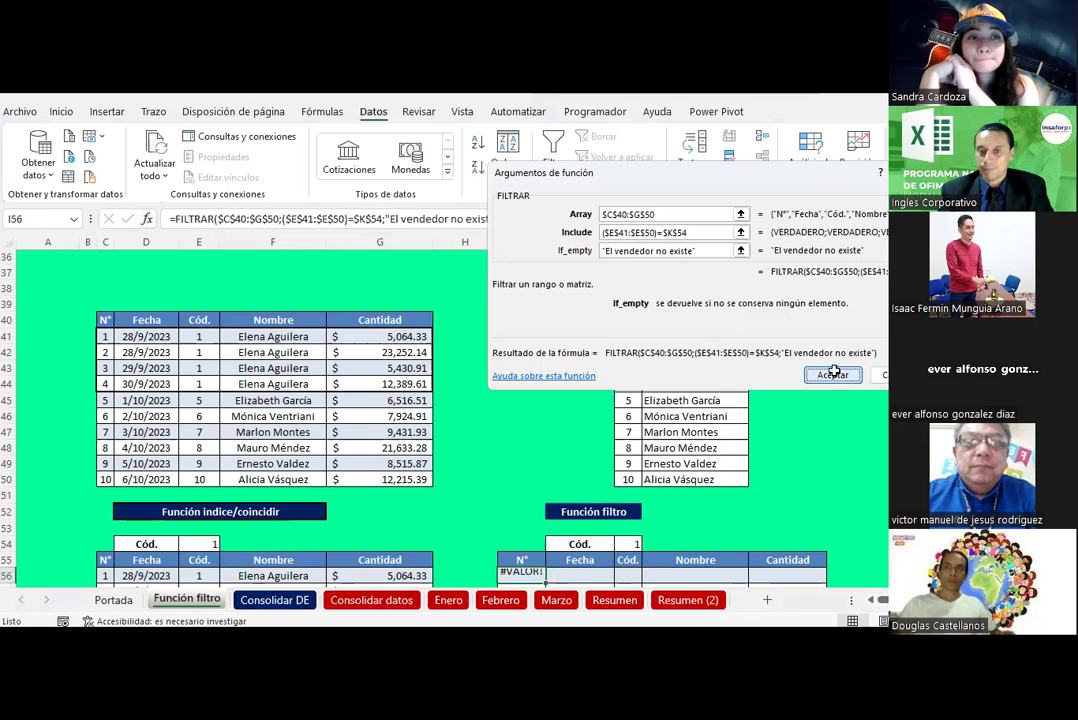
{"action": "scroll", "coordinate": [688, 349], "scroll_direction": "down", "scroll_amount": 2}
{"action": "scroll", "coordinate": [688, 349], "scroll_direction": "down", "scroll_amount": 2}
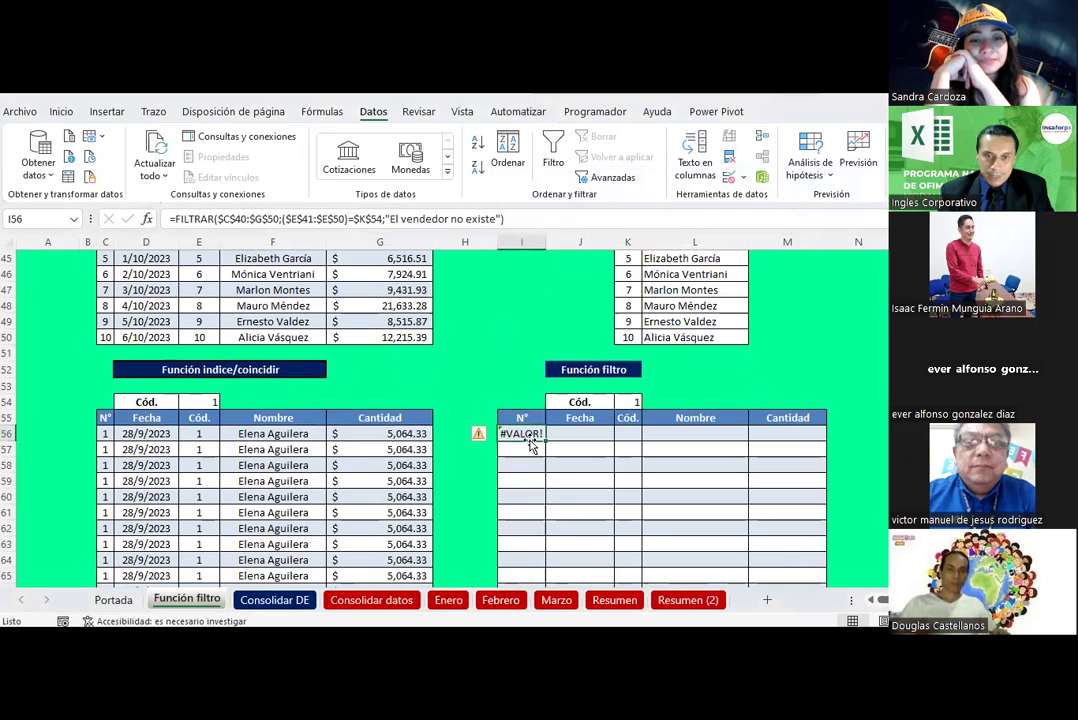
- In the I56 FILTRAR formula, add a closing parenthesis after $K$54 in the include condition
{"action": "scroll", "coordinate": [425, 427], "scroll_direction": "up", "scroll_amount": 1}
{"action": "scroll", "coordinate": [425, 427], "scroll_direction": "up", "scroll_amount": 2}
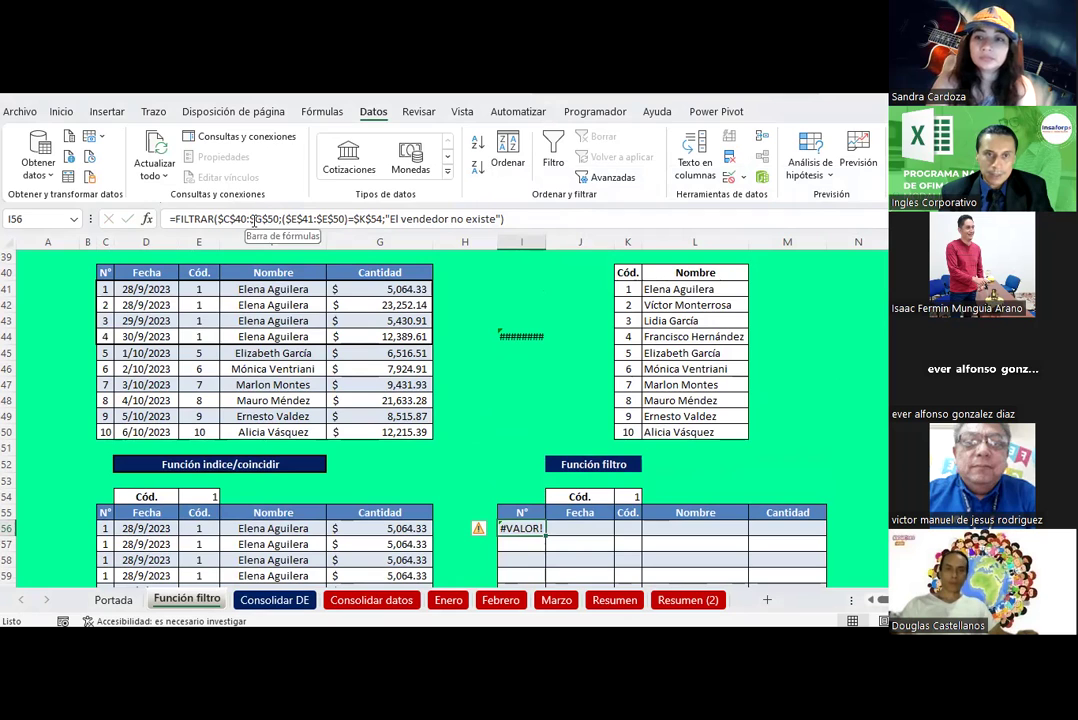
{"action": "left_click", "coordinate": [297, 218]}
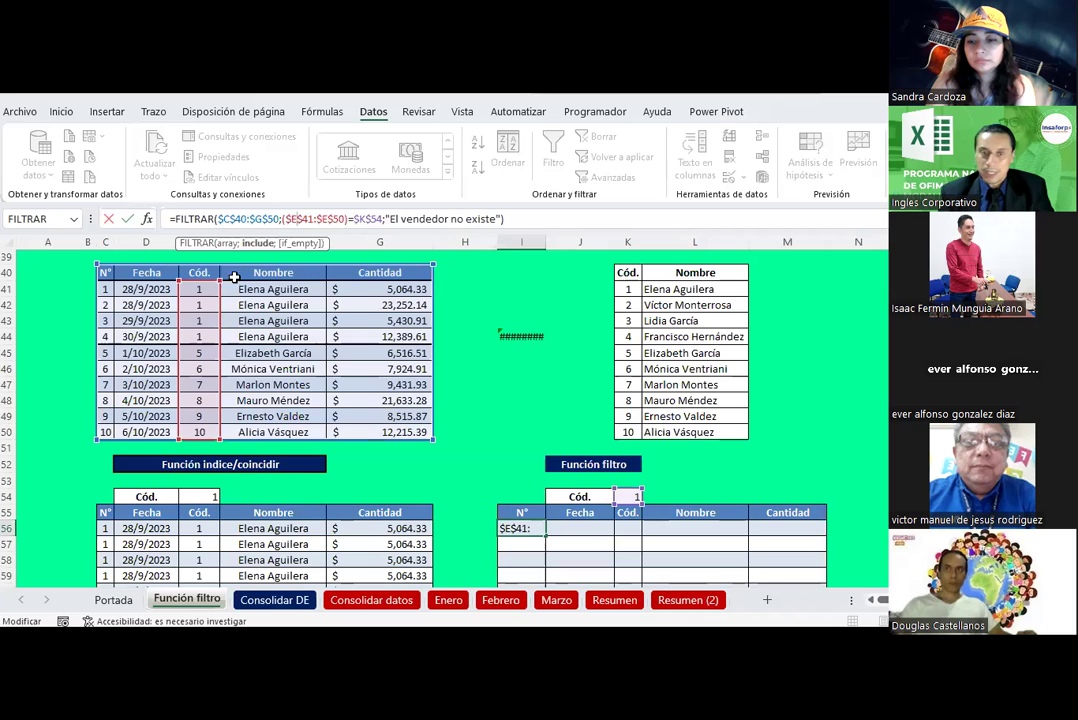
{"action": "left_click", "coordinate": [241, 217]}
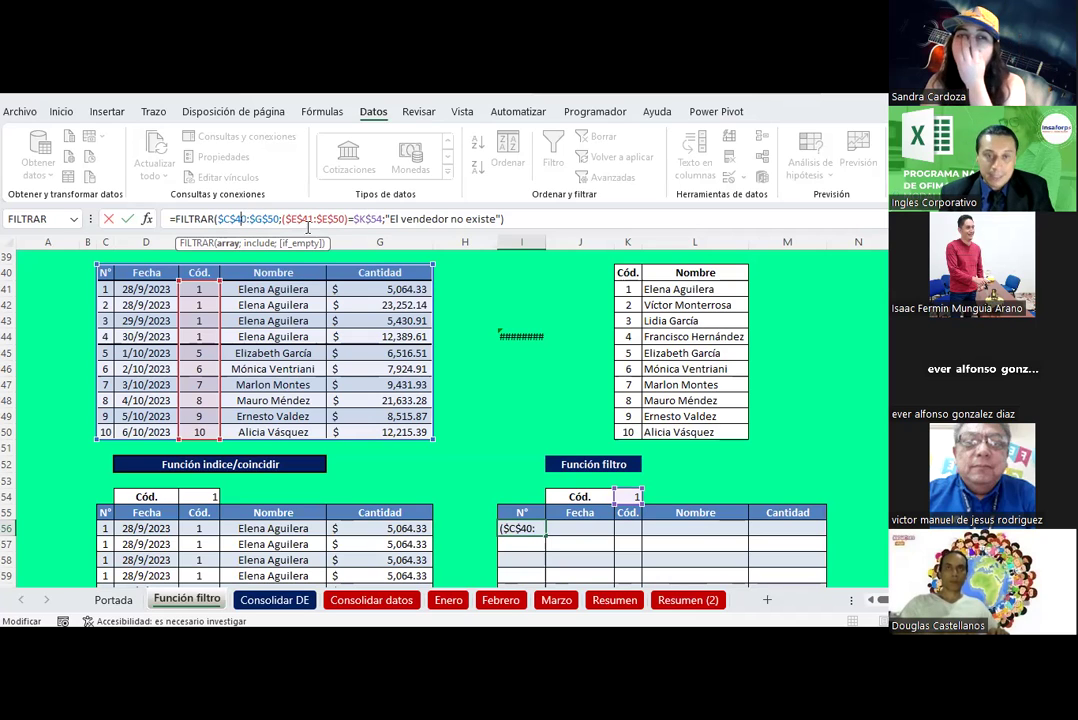
{"action": "left_click", "coordinate": [352, 218]}
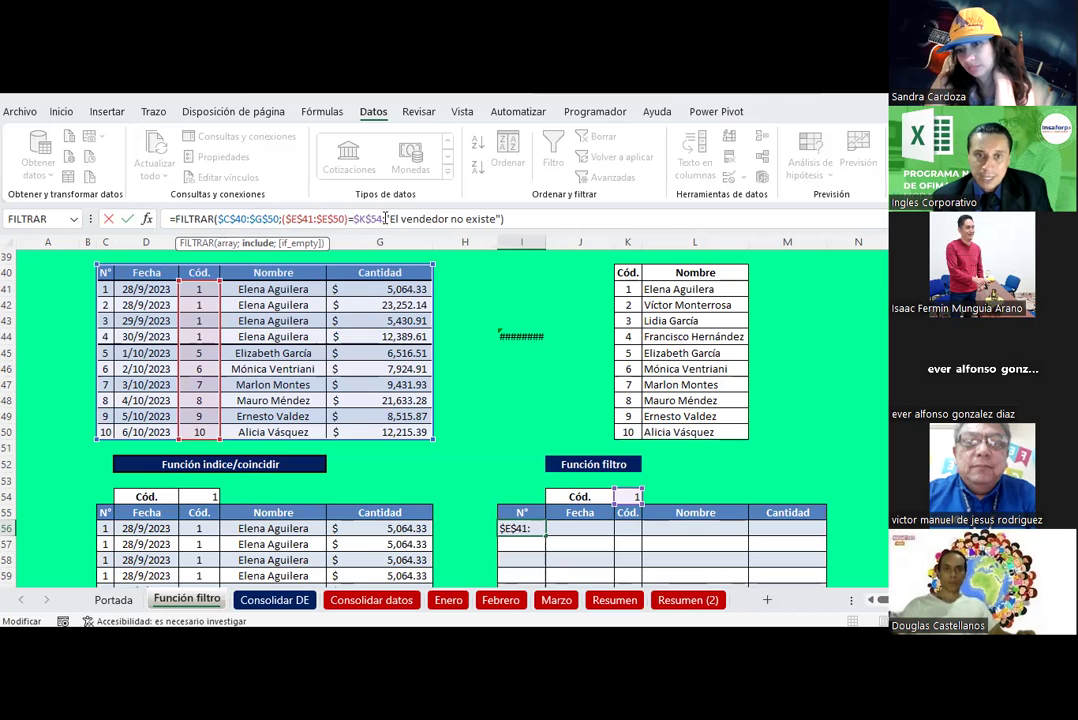
{"action": "left_click", "coordinate": [381, 218]}
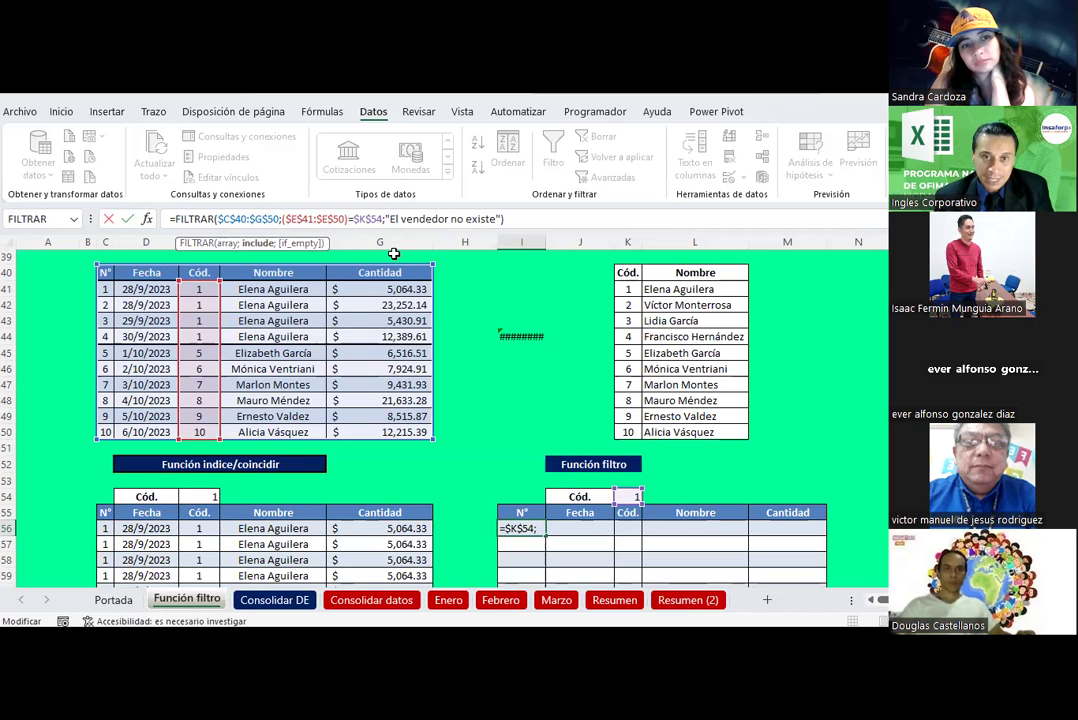
{"action": "type", "text": ")"}
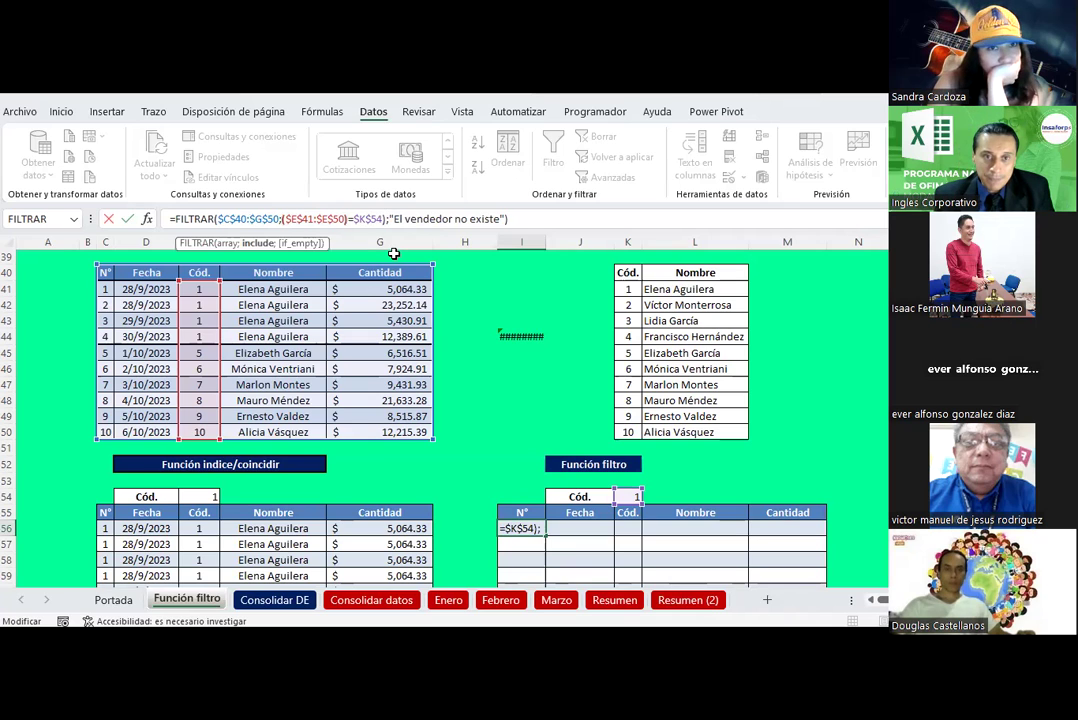
{"action": "key", "text": "Left"}
{"action": "key", "text": "Left"}
{"action": "key", "text": "Left"}
- Add the opening parenthesis before ($E$41:$E$50) and confirm the FILTRAR arguments
{"action": "type", "text": "("}
{"action": "left_click", "coordinate": [147, 220]}
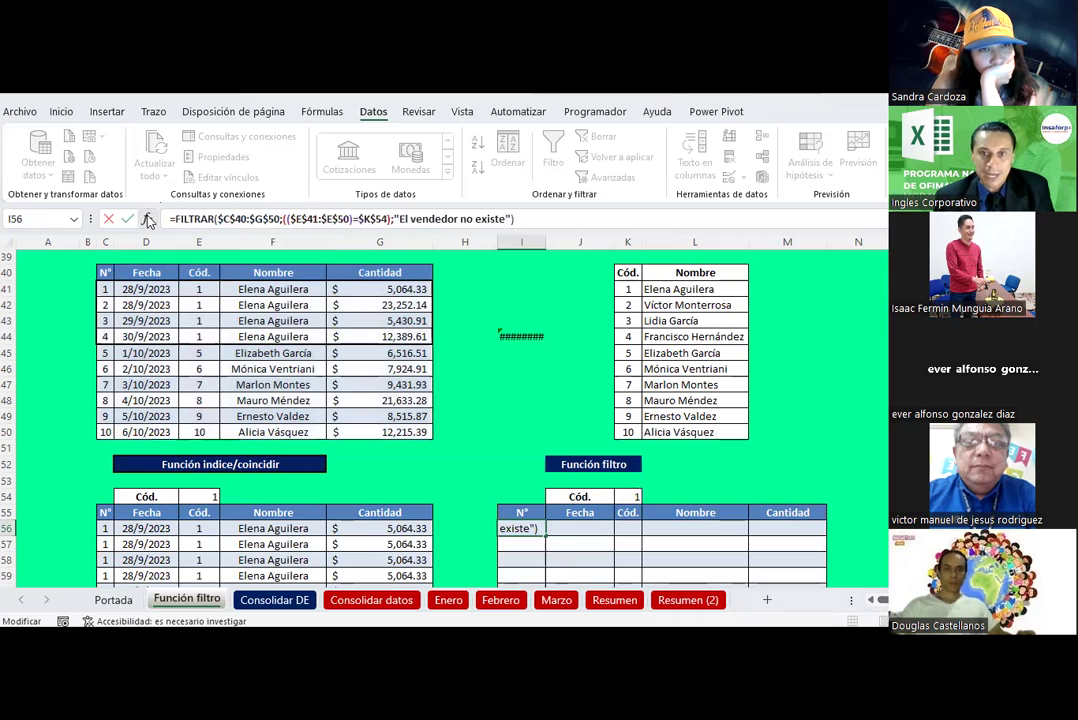
{"action": "left_click", "coordinate": [706, 233]}
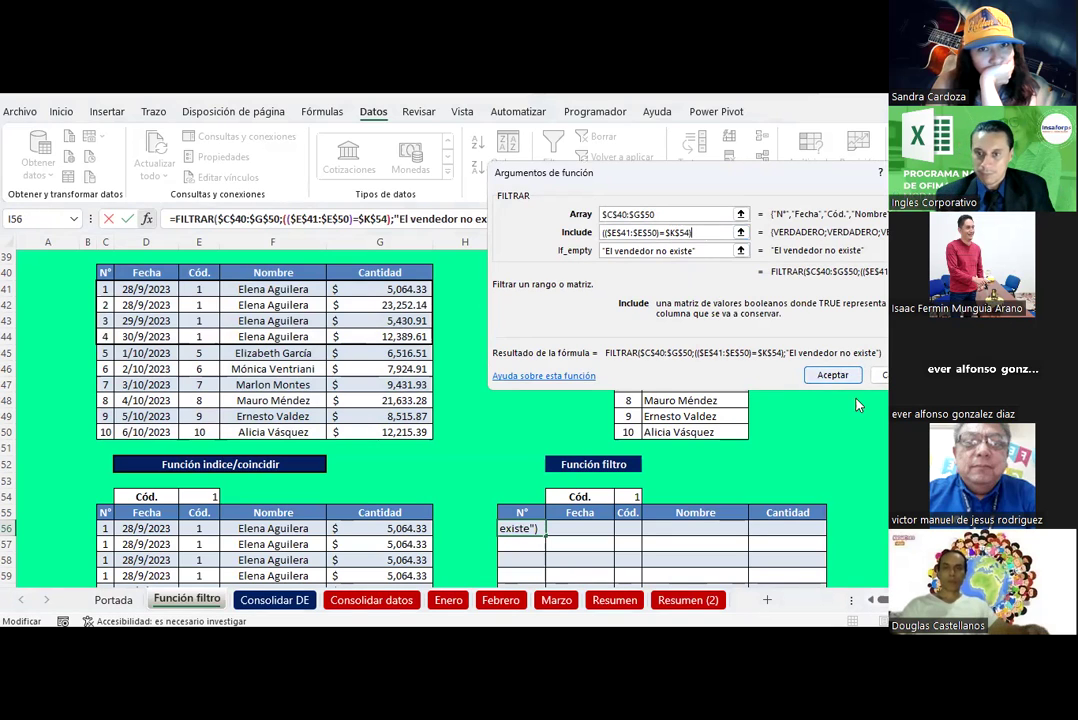
{"action": "left_click", "coordinate": [850, 379]}
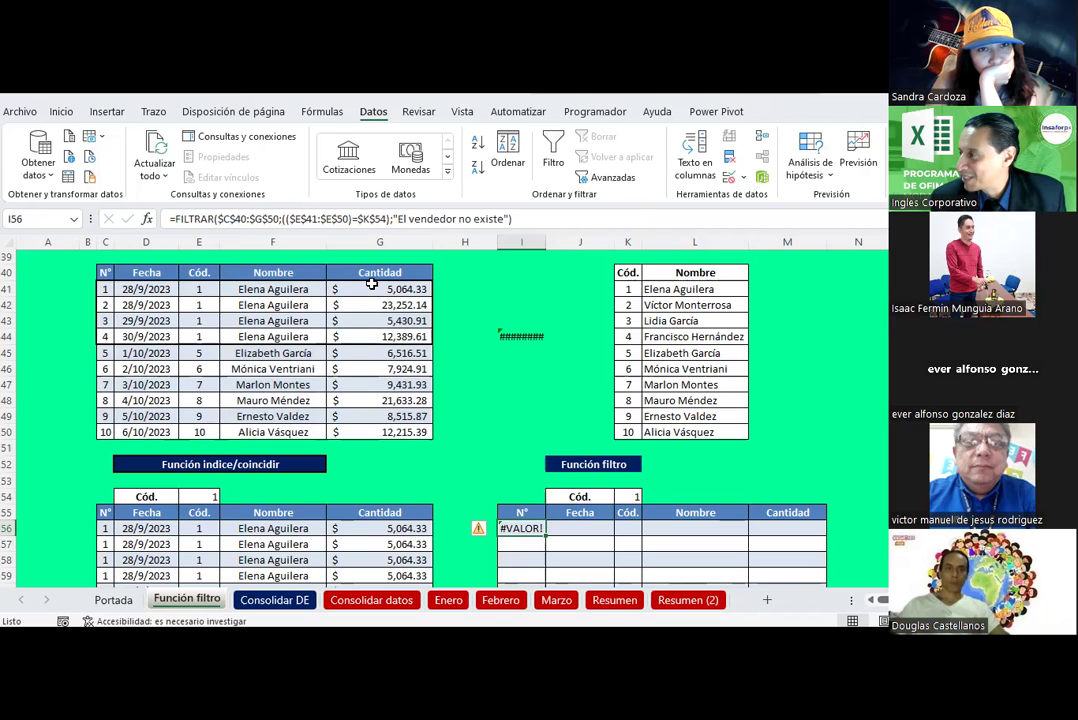
- Delete the extra ')' after $E$50 and commit the FILTRAR formula
{"action": "left_click", "coordinate": [353, 218]}
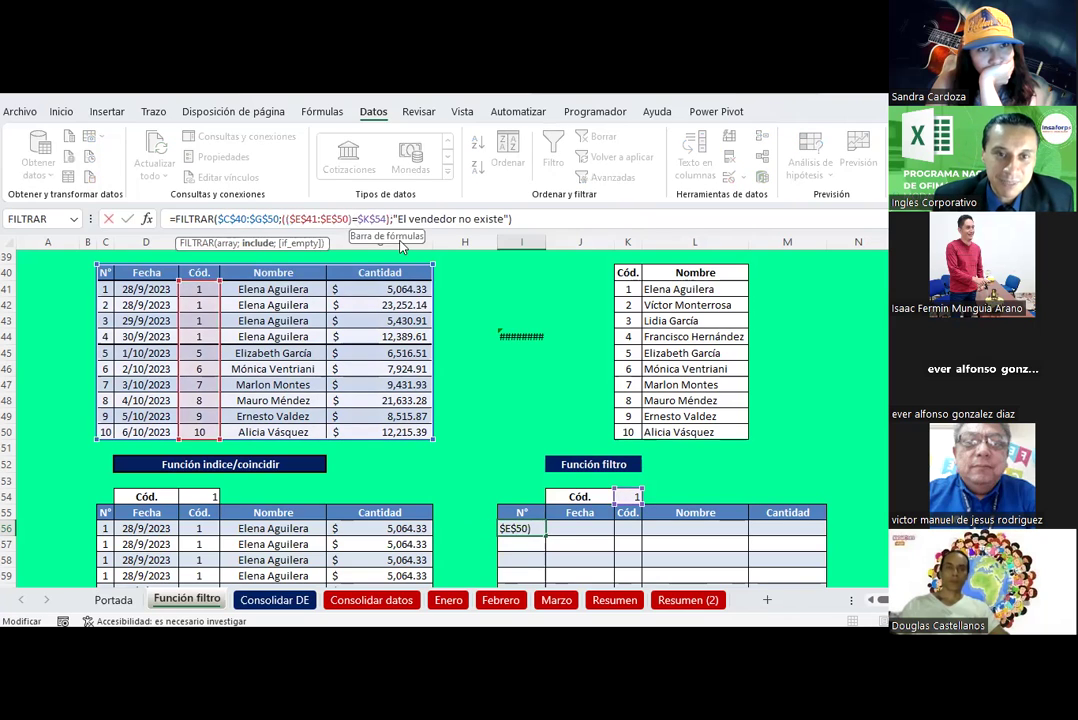
{"action": "key", "text": "BackSpace"}
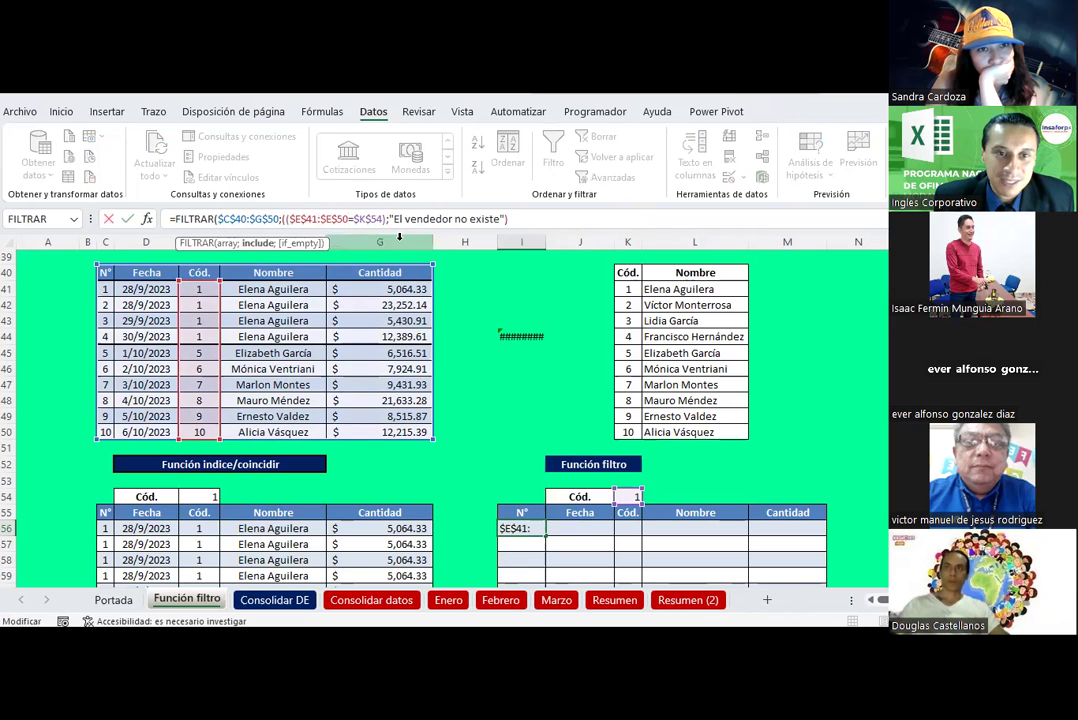
{"action": "key", "text": "Return"}
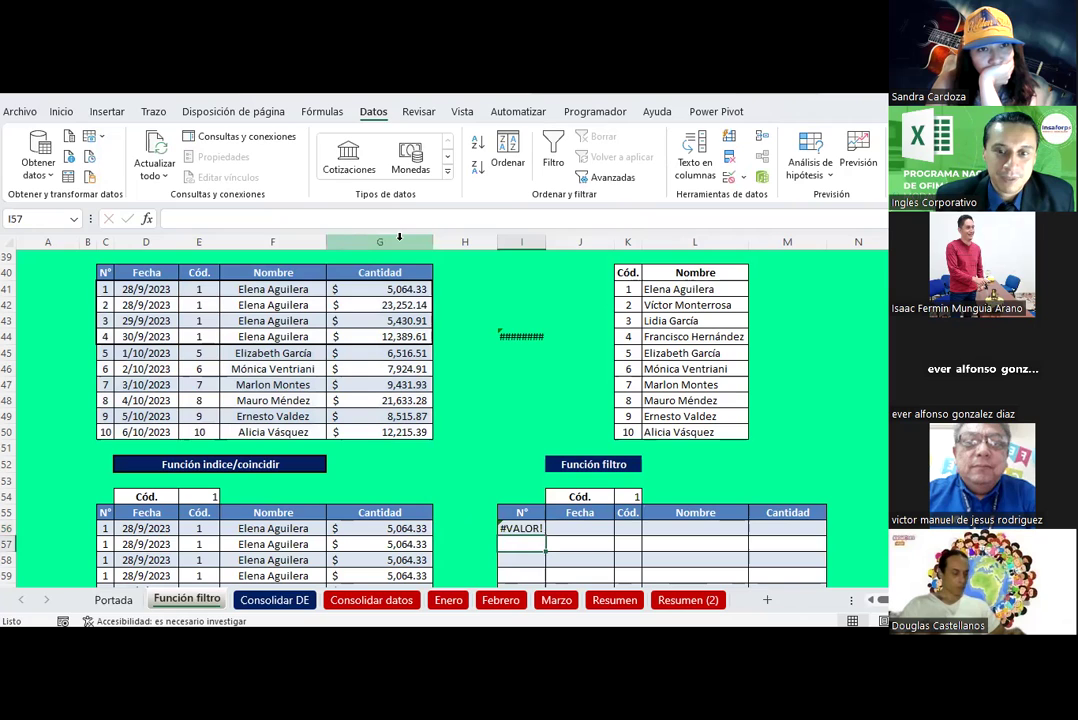
- Clear I56, start =filtrar($C$40:$G$50;(E40:E50, then discard it and undo
{"action": "left_click", "coordinate": [530, 526]}
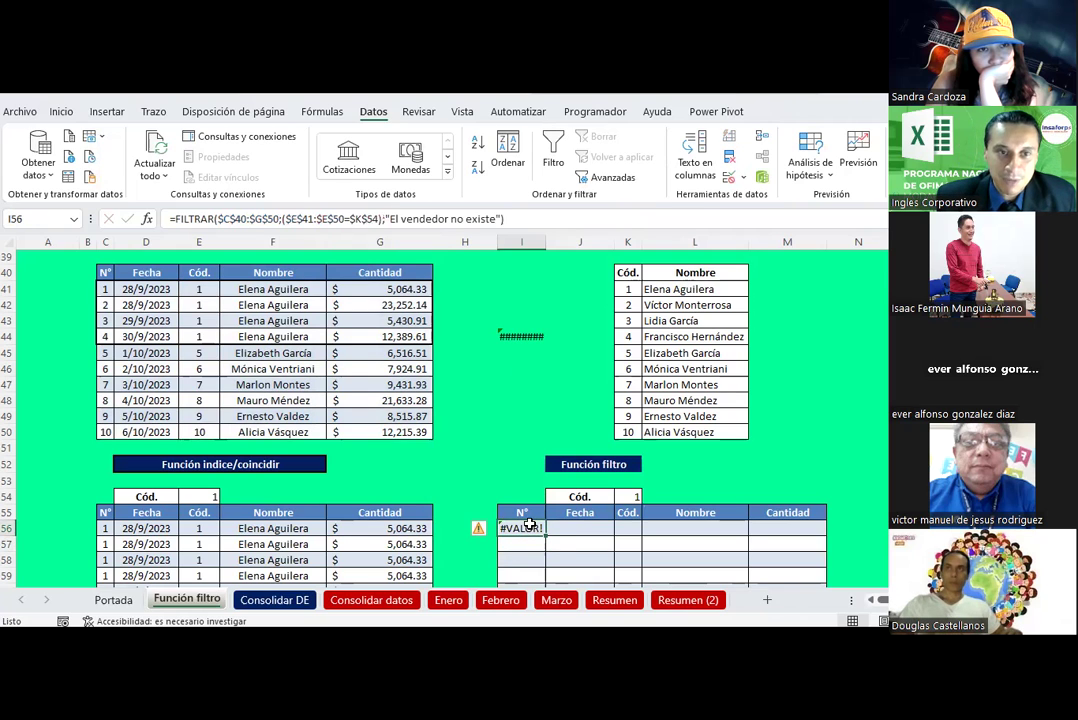
{"action": "key", "text": "Delete"}
{"action": "type", "text": "=filtrar("}
{"action": "mouse_move", "coordinate": [104, 272]}
{"action": "left_mouse_down"}
{"action": "mouse_move", "coordinate": [320, 414]}
{"action": "mouse_move", "coordinate": [385, 432]}
{"action": "left_mouse_up"}
{"action": "key", "text": "F4"}
{"action": "type", "text": ";("}
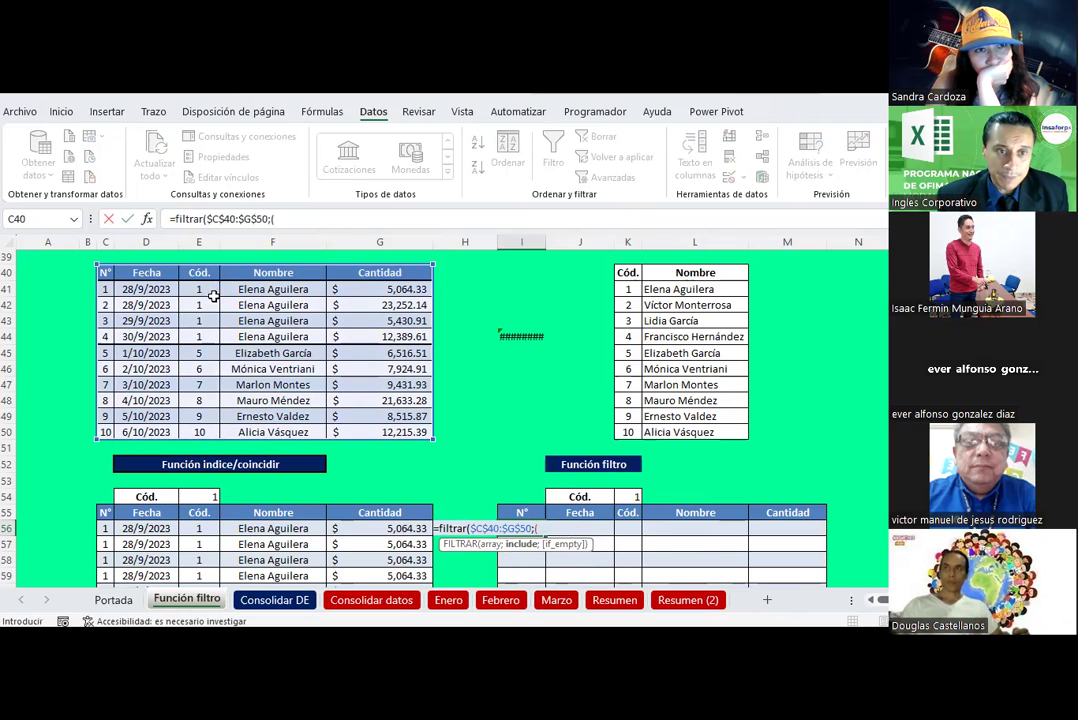
{"action": "left_click_drag", "start_coordinate": [203, 274], "coordinate": [205, 430]}
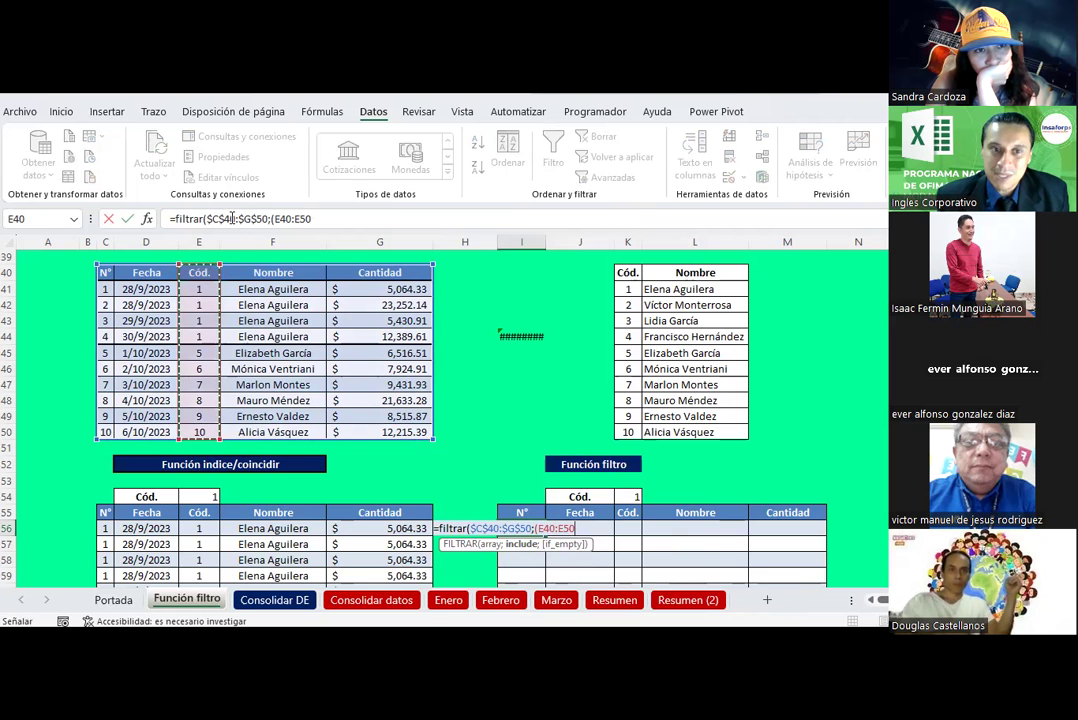
{"action": "key", "text": "Escape"}
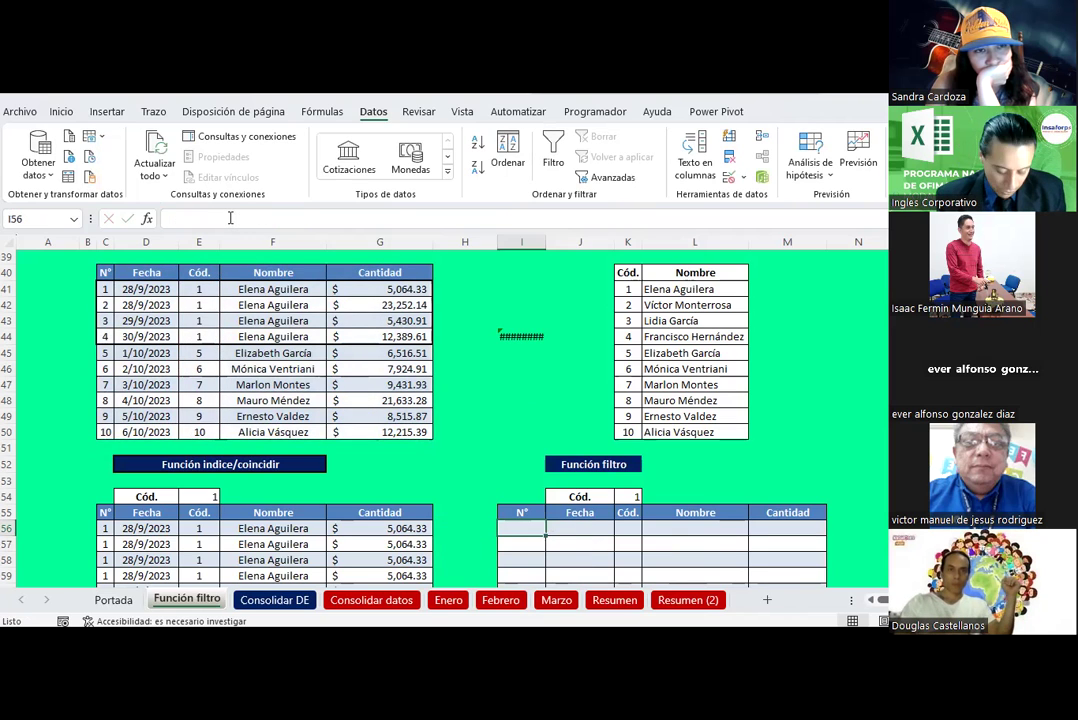
{"action": "key", "text": "ctrl+z"}
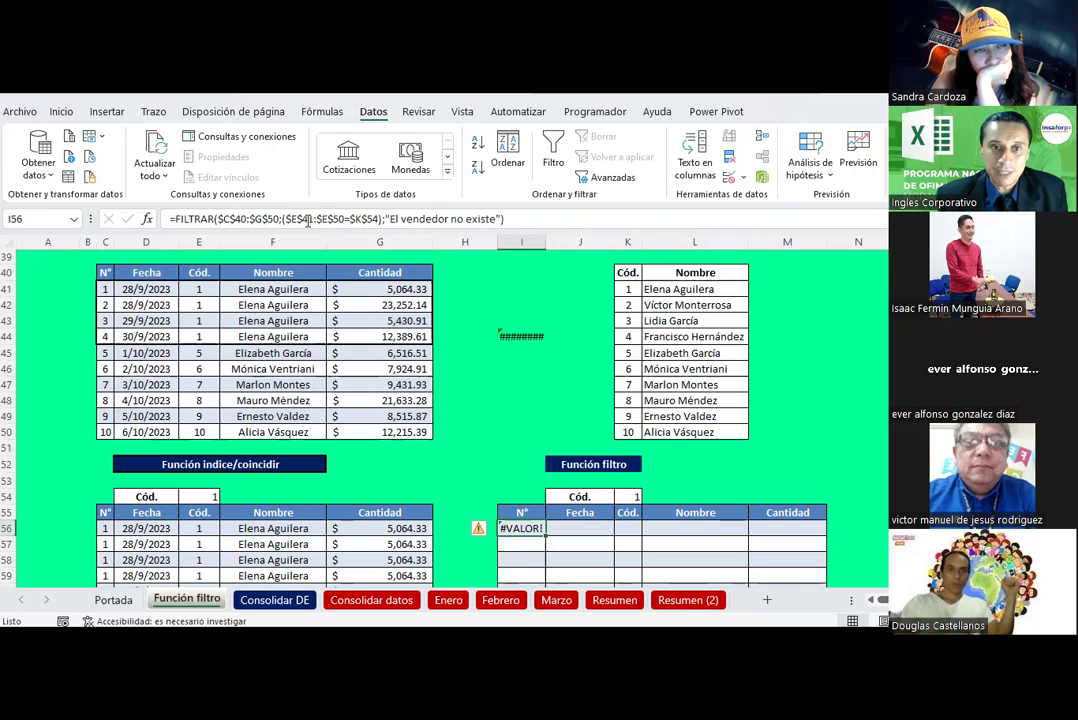
- Change $E$41 to $E$40 in the I56 FILTRAR formula so code 1's four sales spill
{"action": "left_click", "coordinate": [308, 219]}
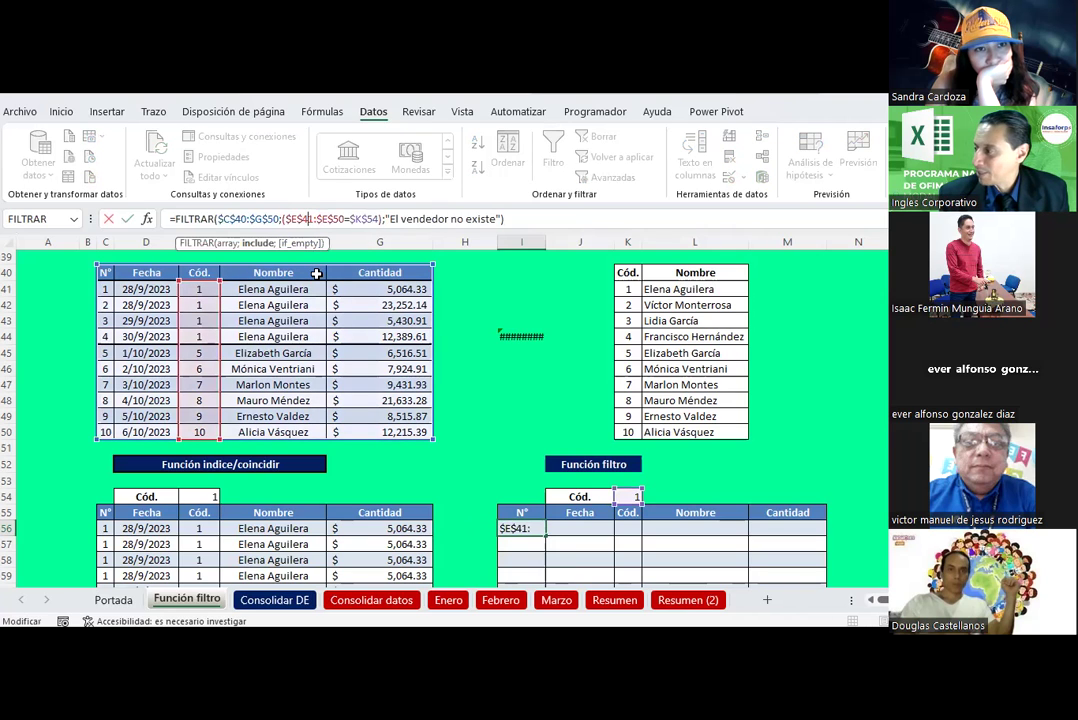
{"action": "left_click", "coordinate": [238, 218]}
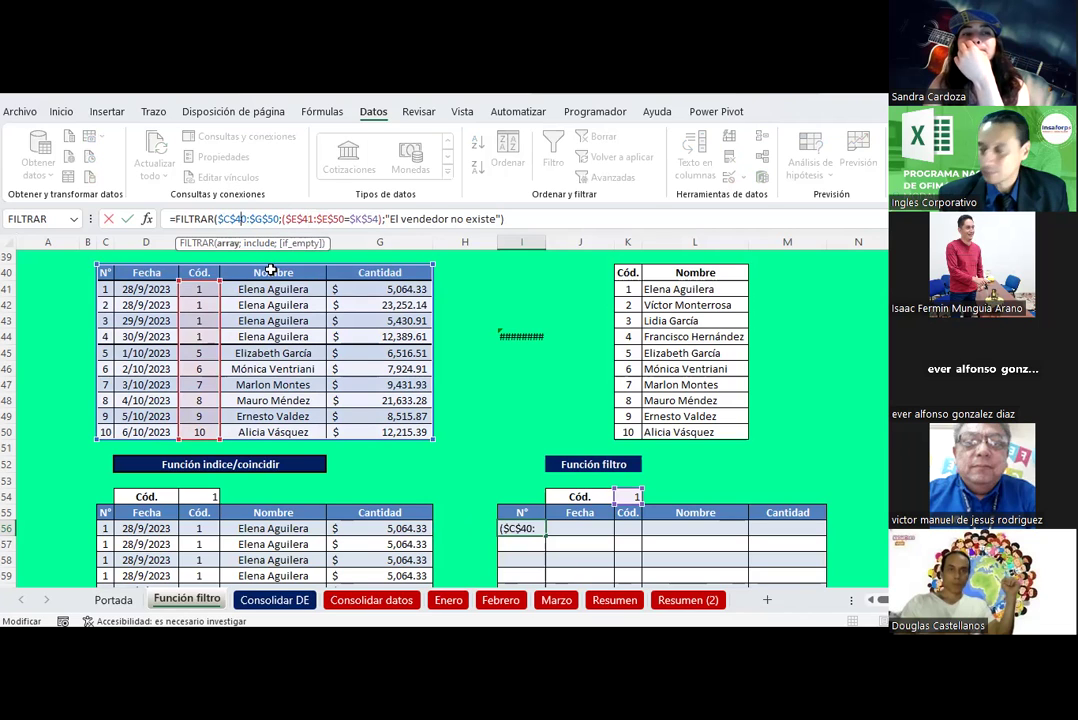
{"action": "left_click", "coordinate": [312, 218]}
{"action": "key", "text": "BackSpace"}
{"action": "type", "text": "0"}
{"action": "key", "text": "Return"}
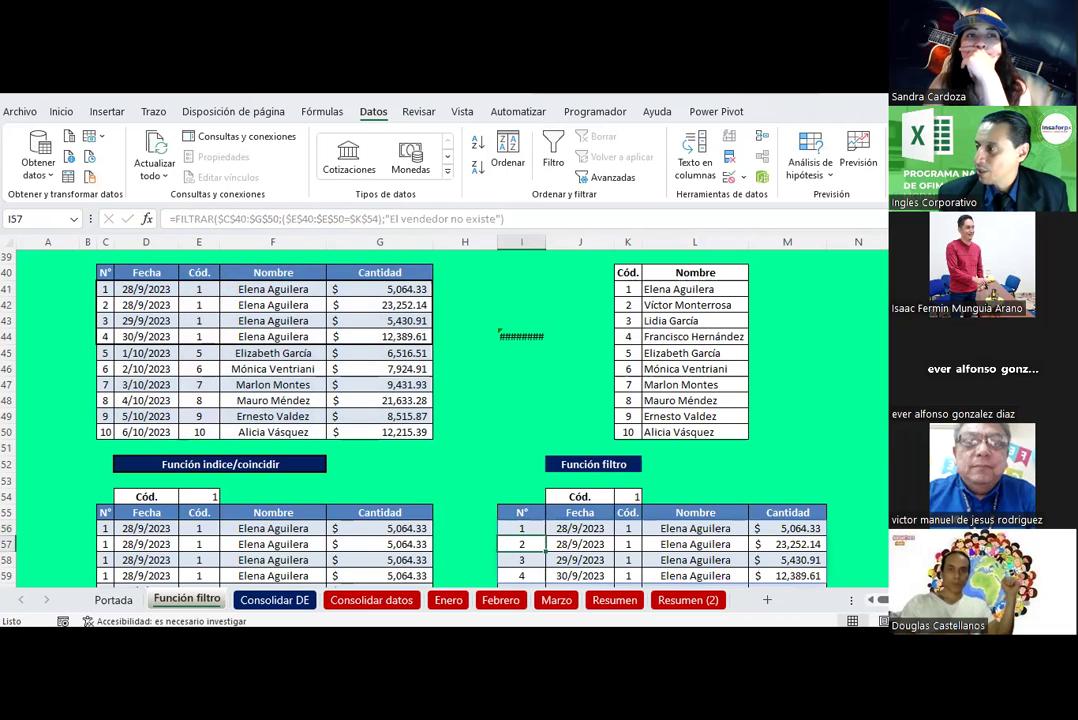
{"action": "scroll", "coordinate": [630, 356], "scroll_direction": "down", "scroll_amount": 1}
{"action": "scroll", "coordinate": [617, 452], "scroll_direction": "down", "scroll_amount": 1}
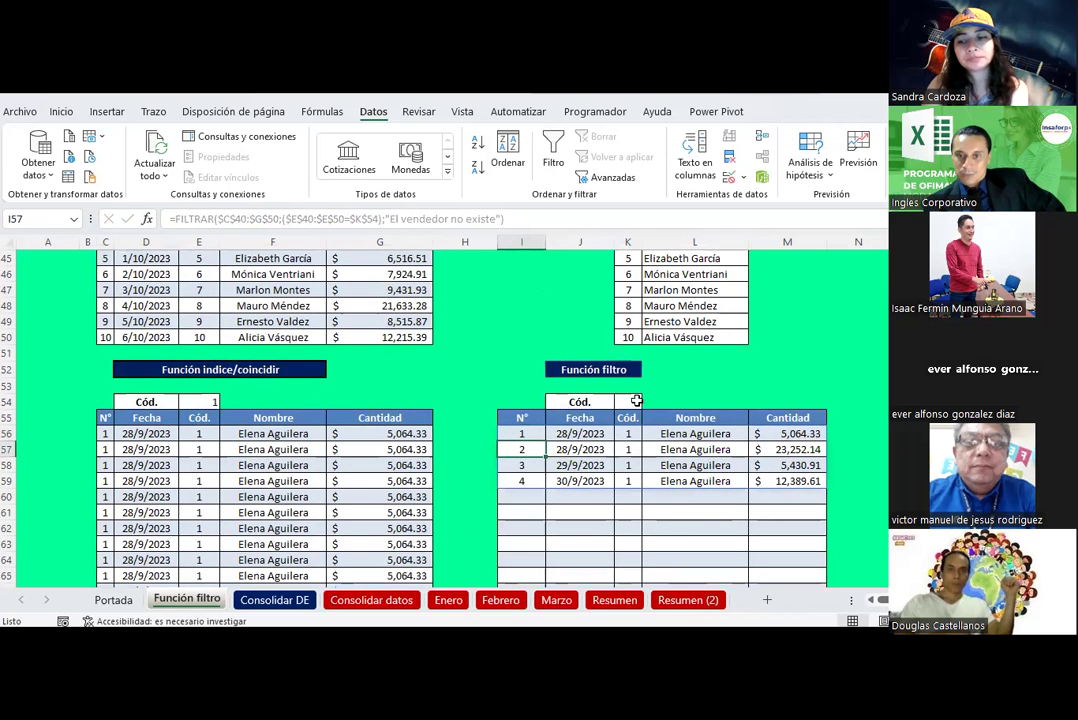
{"action": "left_click", "coordinate": [633, 401]}
{"action": "left_click", "coordinate": [649, 402]}
{"action": "left_click", "coordinate": [636, 418]}
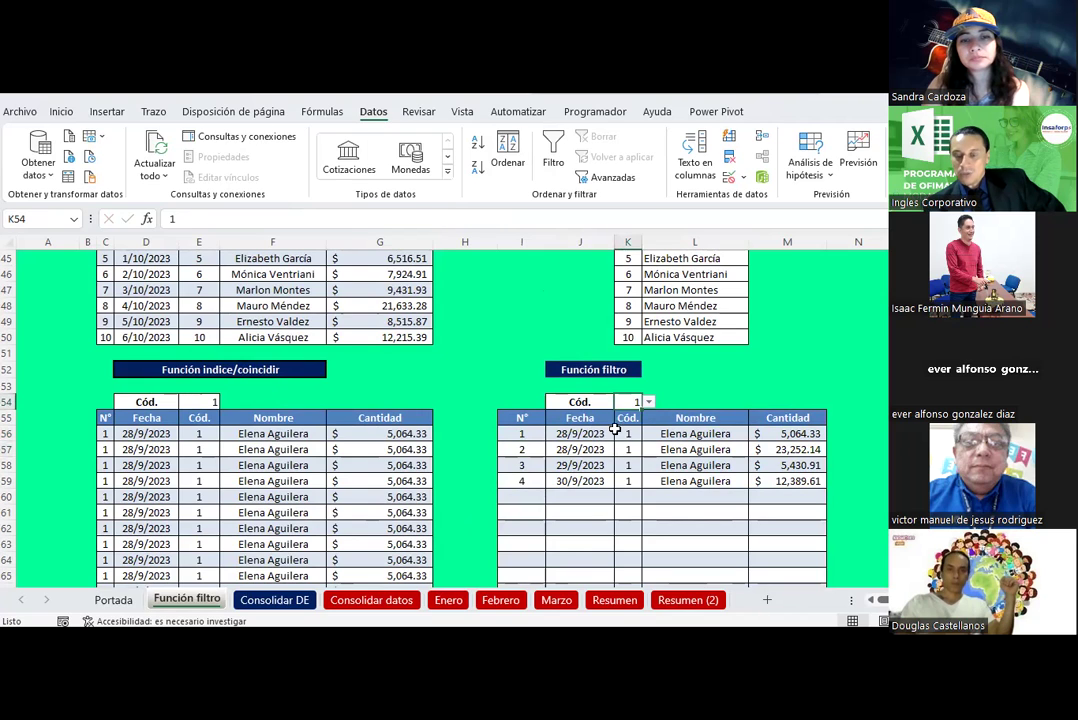
{"action": "left_click_drag", "start_coordinate": [632, 428], "coordinate": [688, 481]}
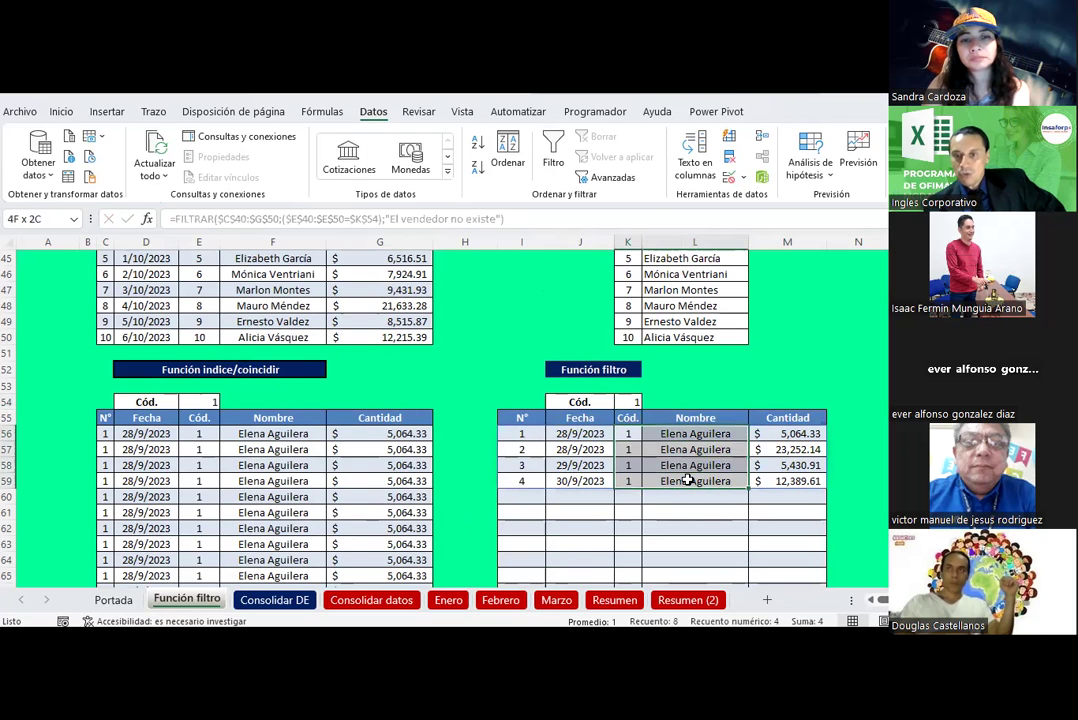
{"action": "left_click", "coordinate": [808, 433]}
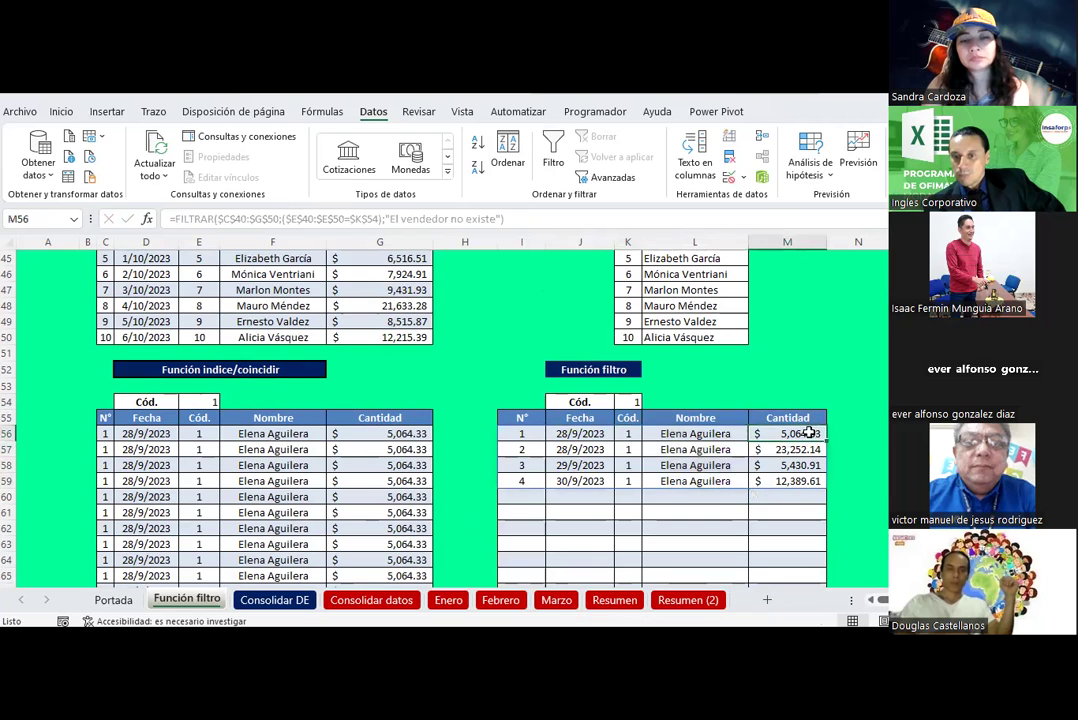
{"action": "left_click", "coordinate": [801, 450]}
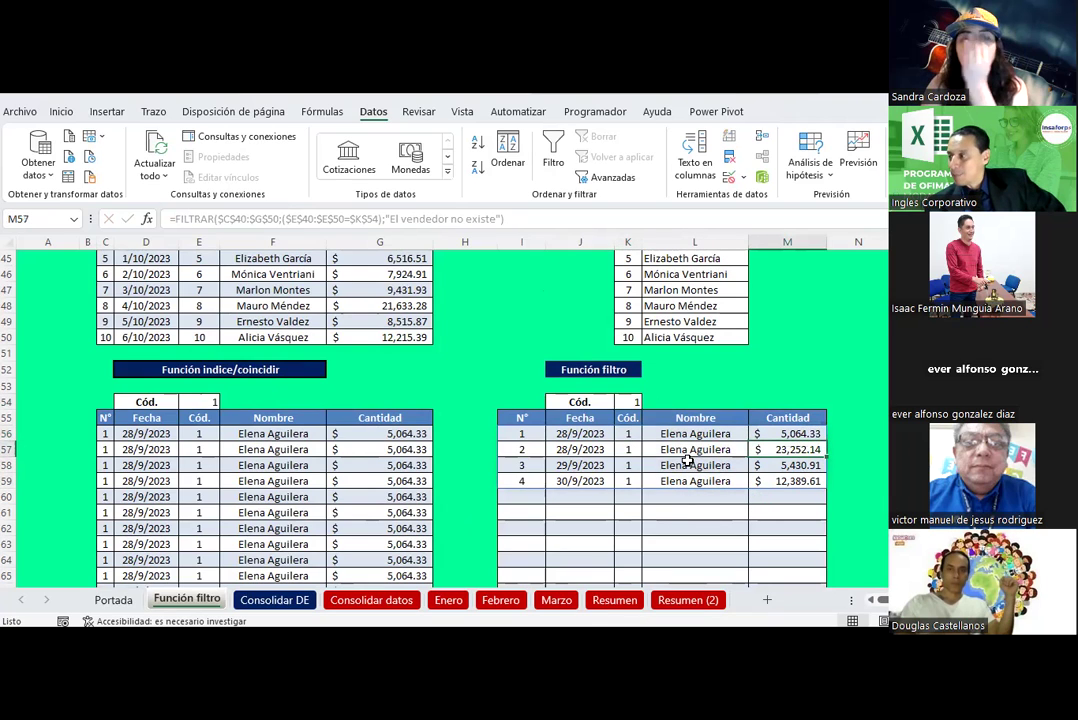
{"action": "left_click", "coordinate": [199, 437]}
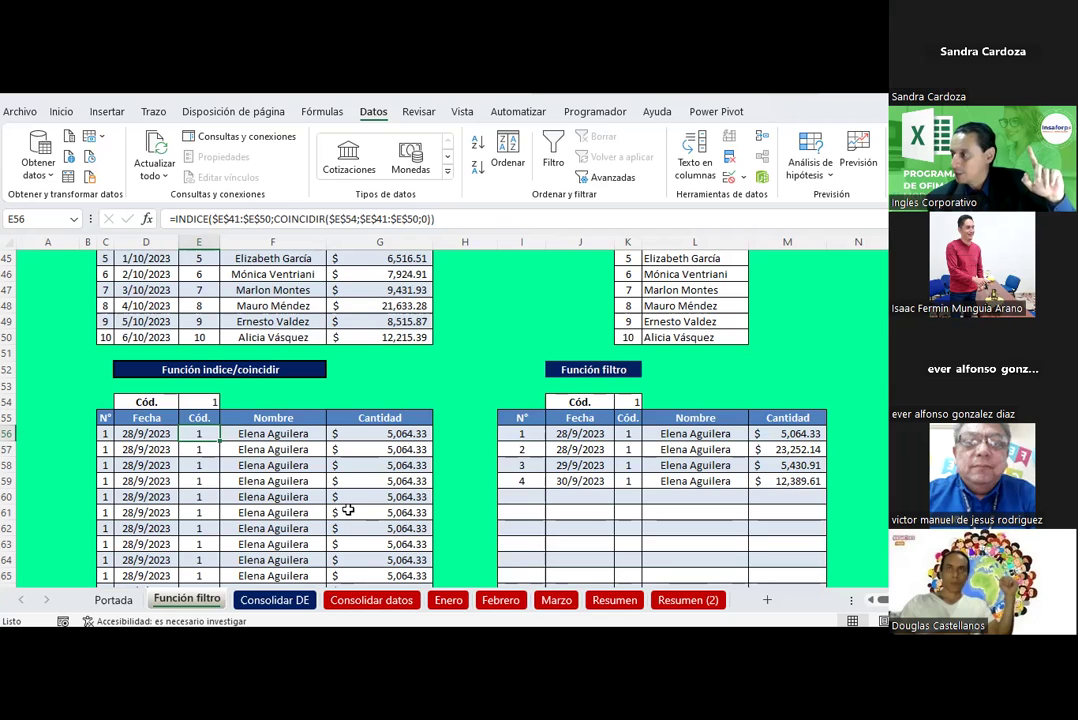
{"action": "left_click", "coordinate": [760, 433]}
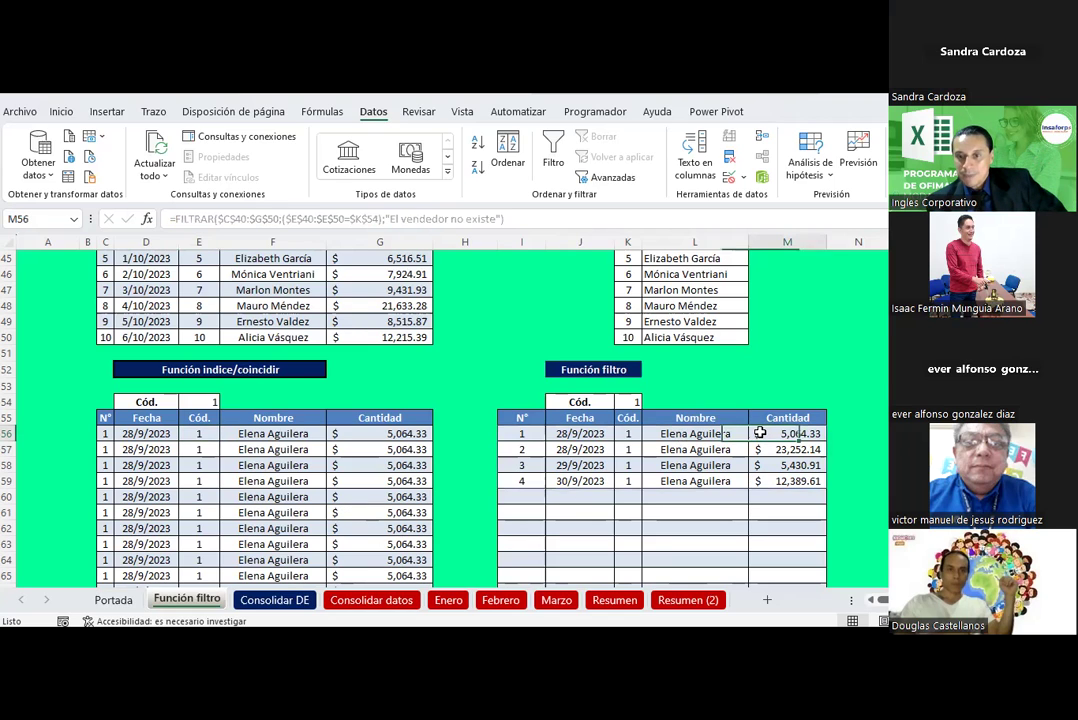
{"action": "left_click", "coordinate": [762, 466]}
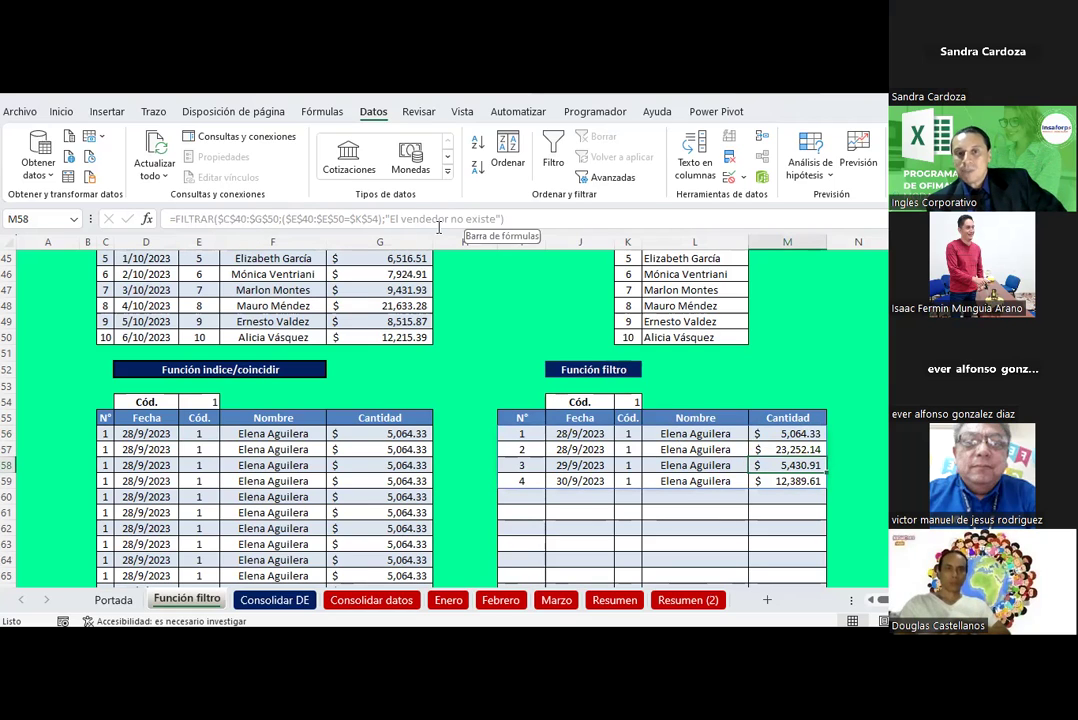
{"action": "key", "text": "BackSpace"}
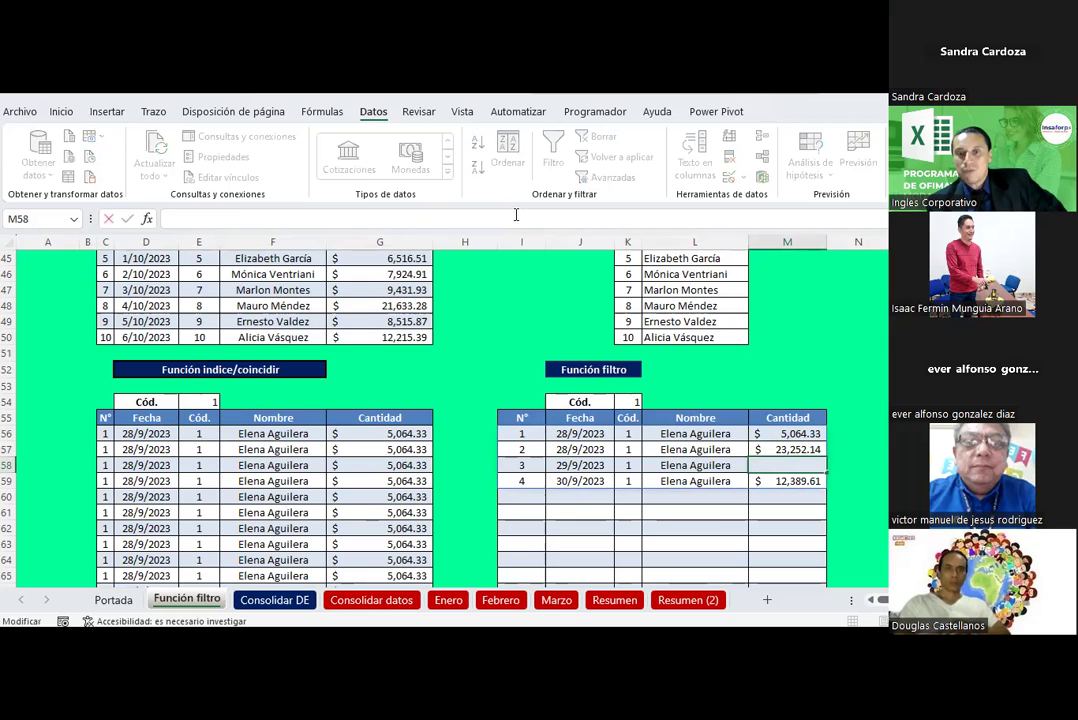
{"action": "left_click", "coordinate": [521, 465]}
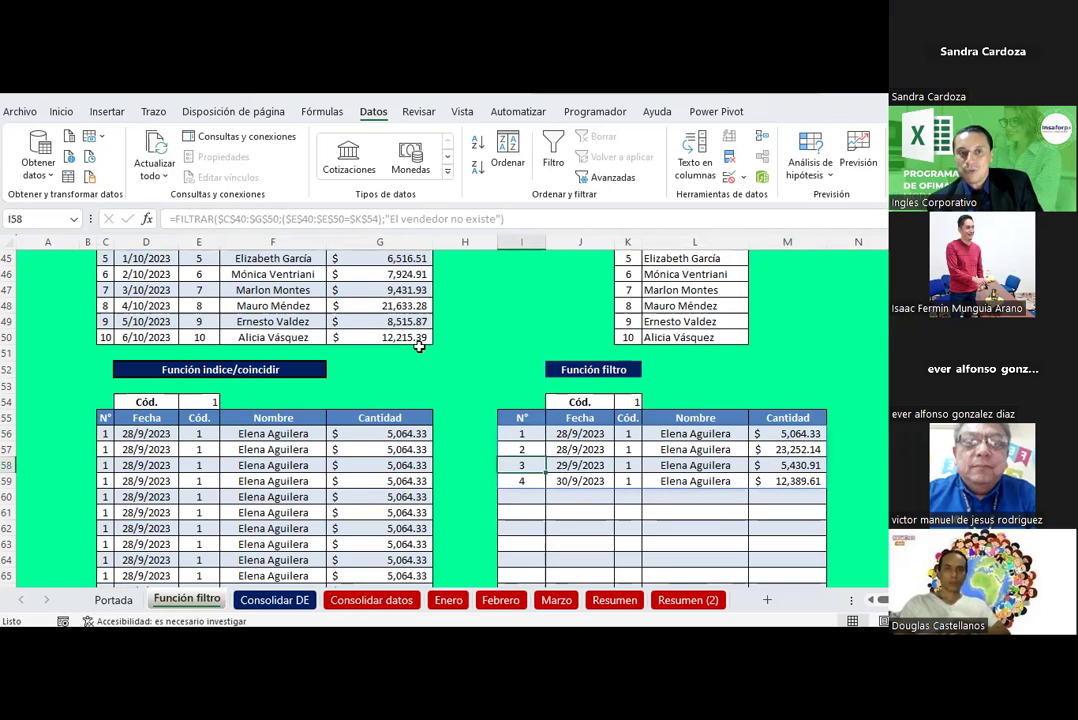
{"action": "left_click", "coordinate": [522, 433]}
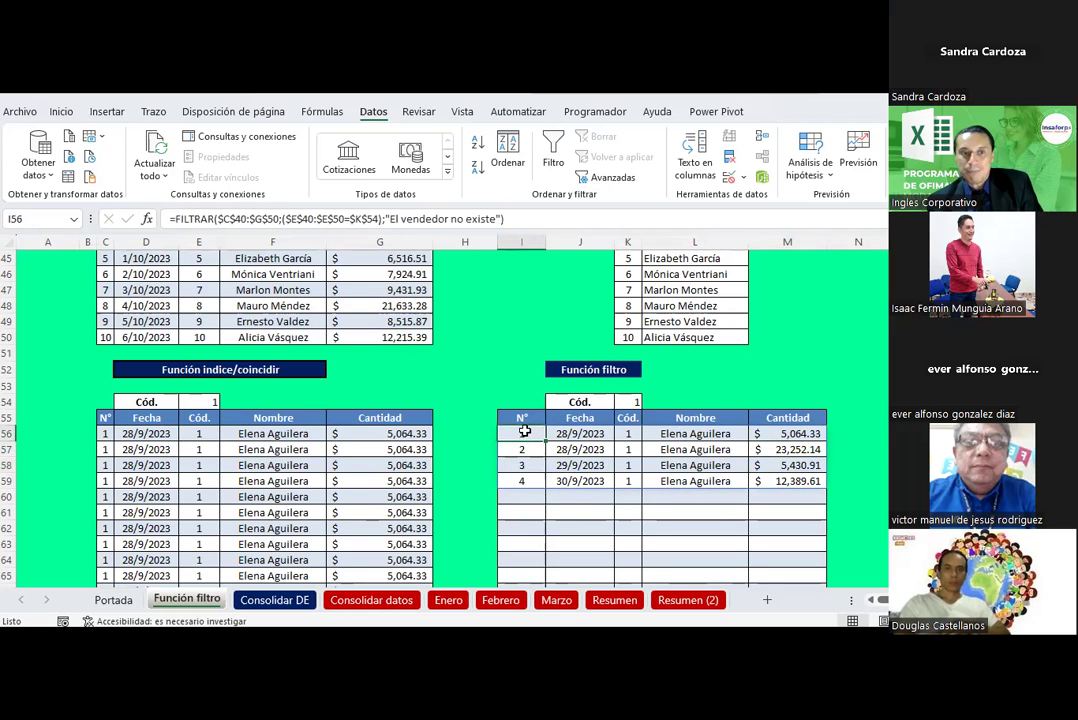
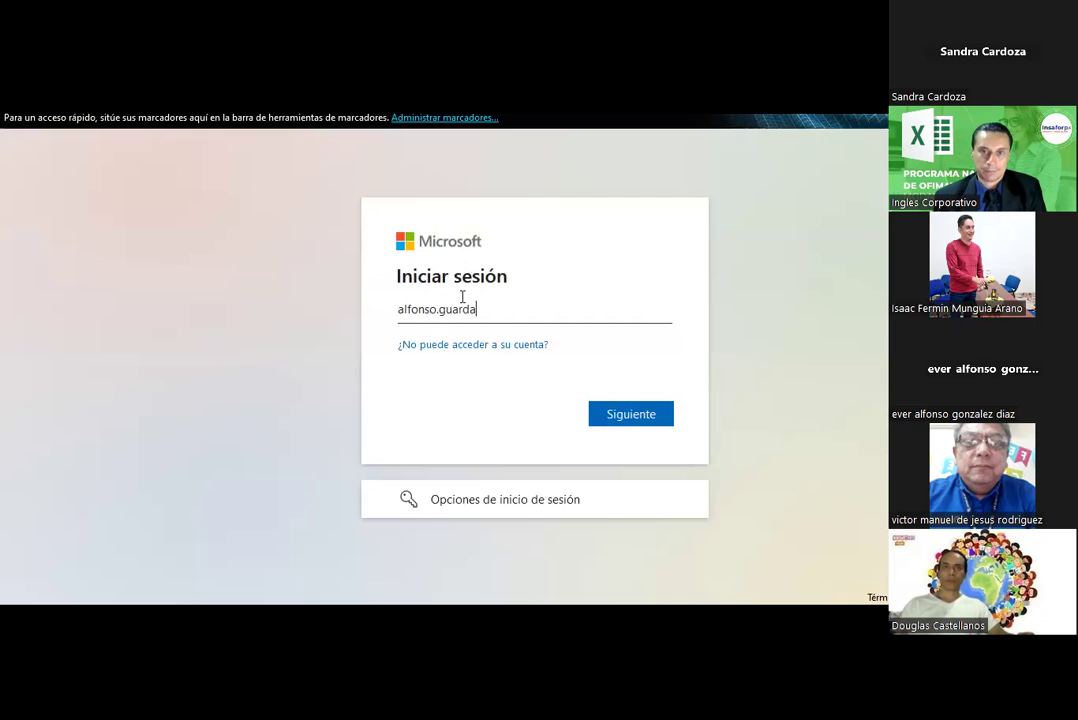
- Enter the account e-mail in the Microsoft sign-in box
{"action": "type", "text": "i."}
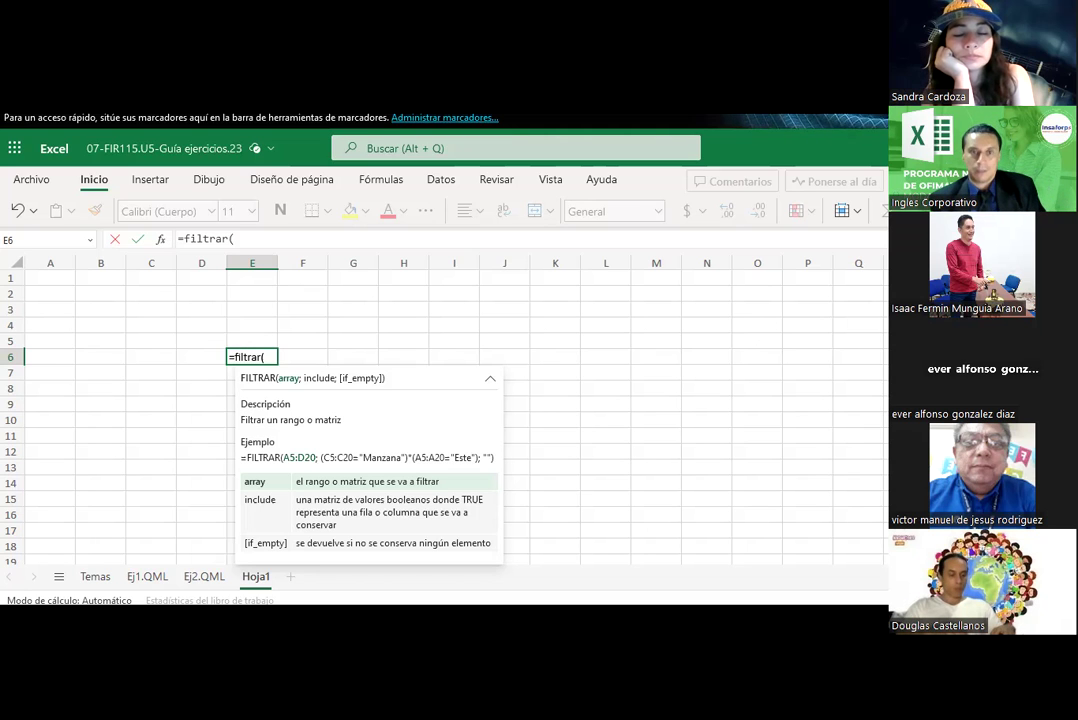
- Abandon the unfinished E6 formula, delete the Hoja1 sheet, and close the workbook tab
{"action": "left_click", "coordinate": [676, 344]}
{"action": "left_click", "coordinate": [250, 587]}
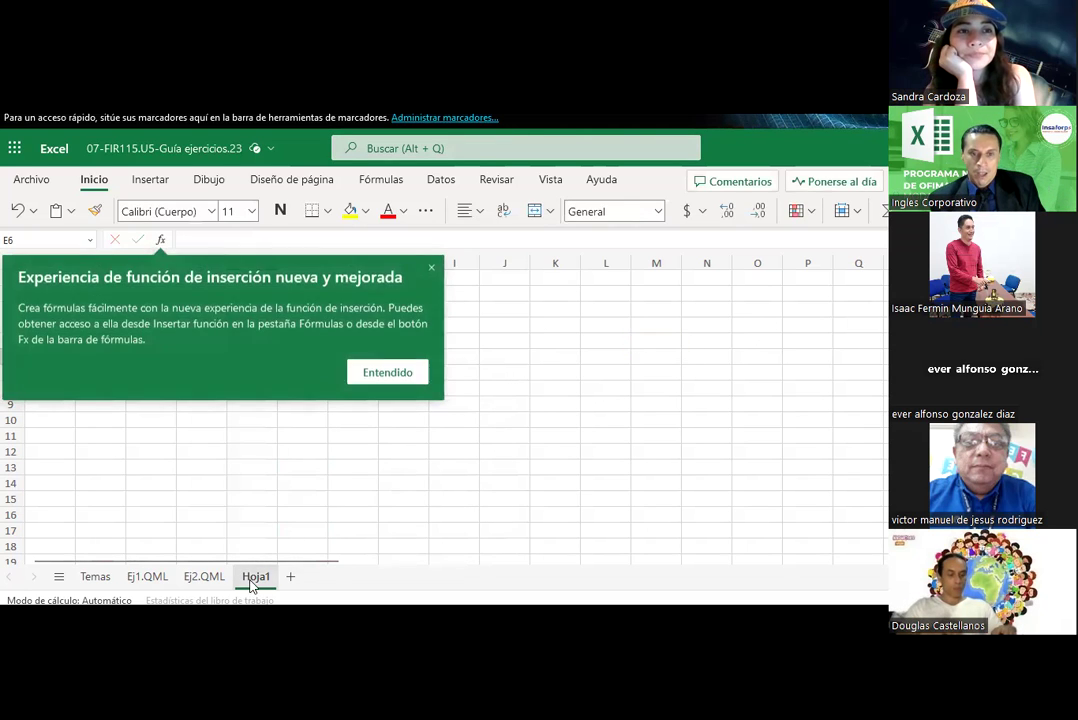
{"action": "right_click", "coordinate": [250, 587]}
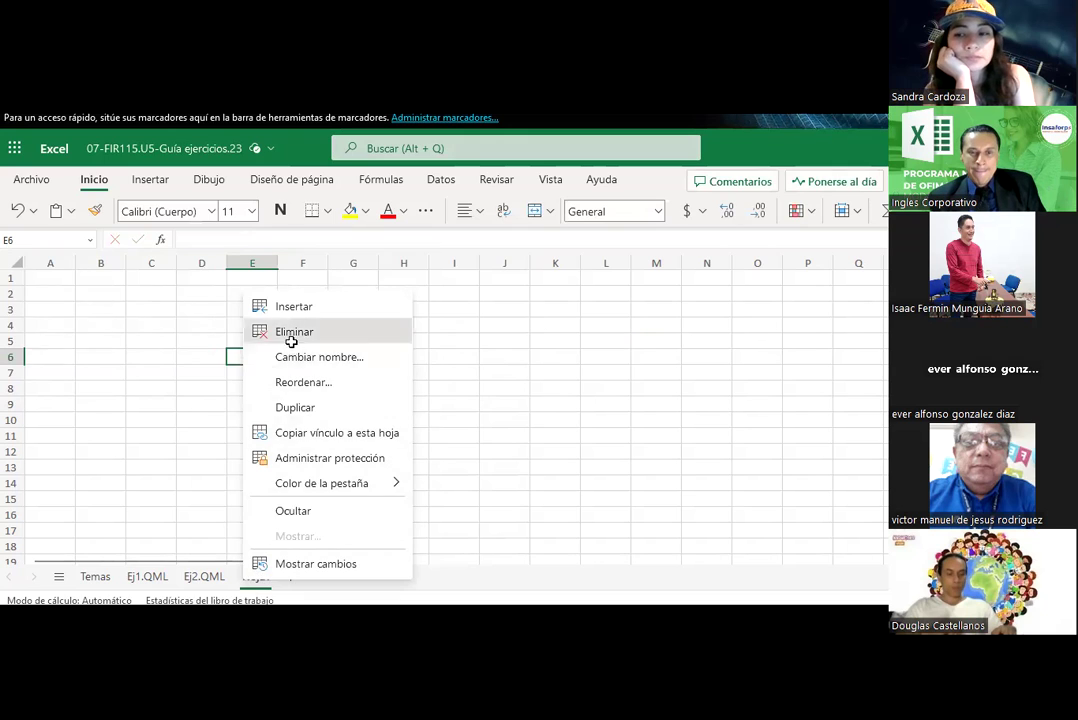
{"action": "left_click", "coordinate": [291, 341]}
{"action": "left_click", "coordinate": [630, 414]}
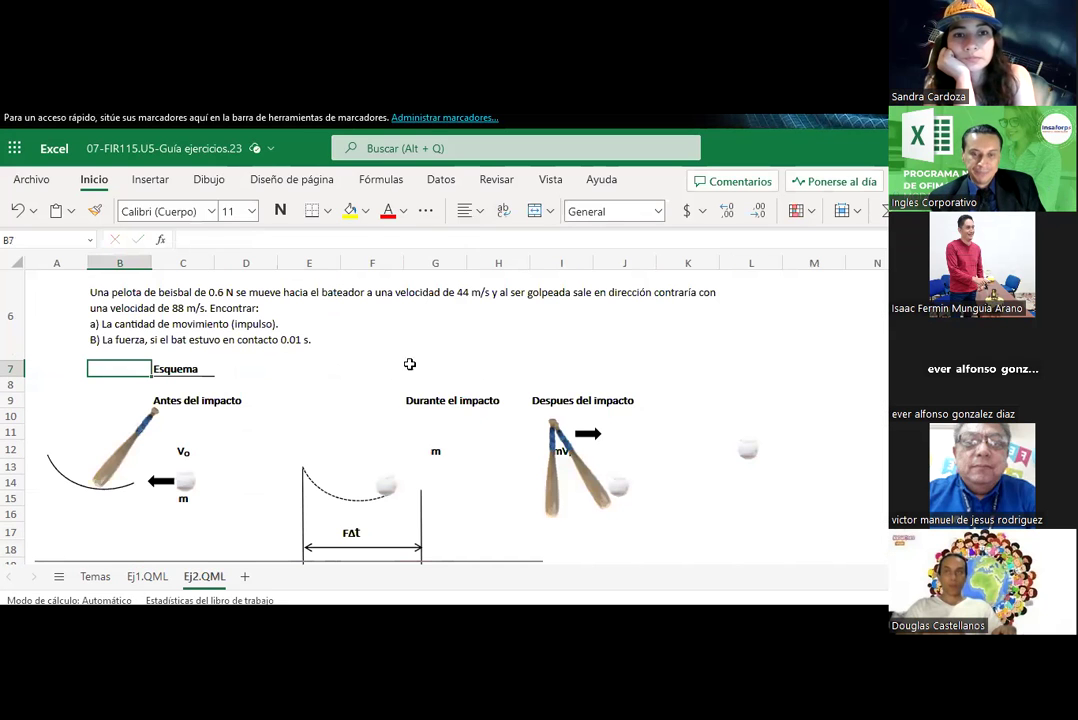
{"action": "key", "text": "ctrl+w"}
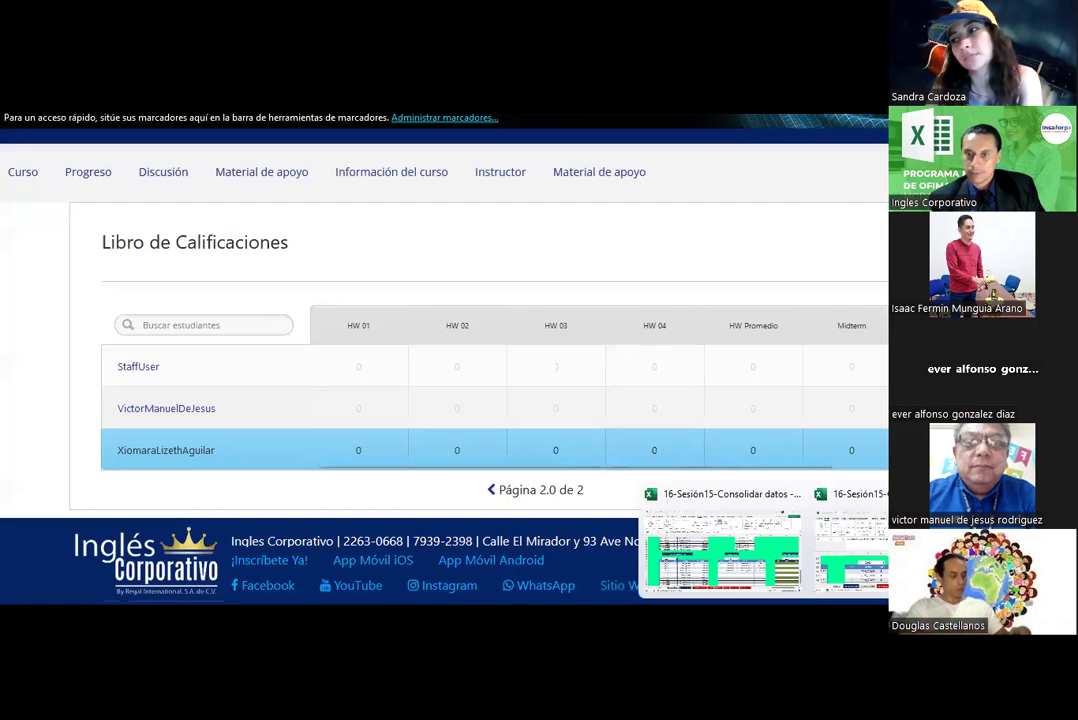
- Return to the desktop Excel workbook and open the Consolidar DE sheet
{"action": "left_click", "coordinate": [757, 556]}
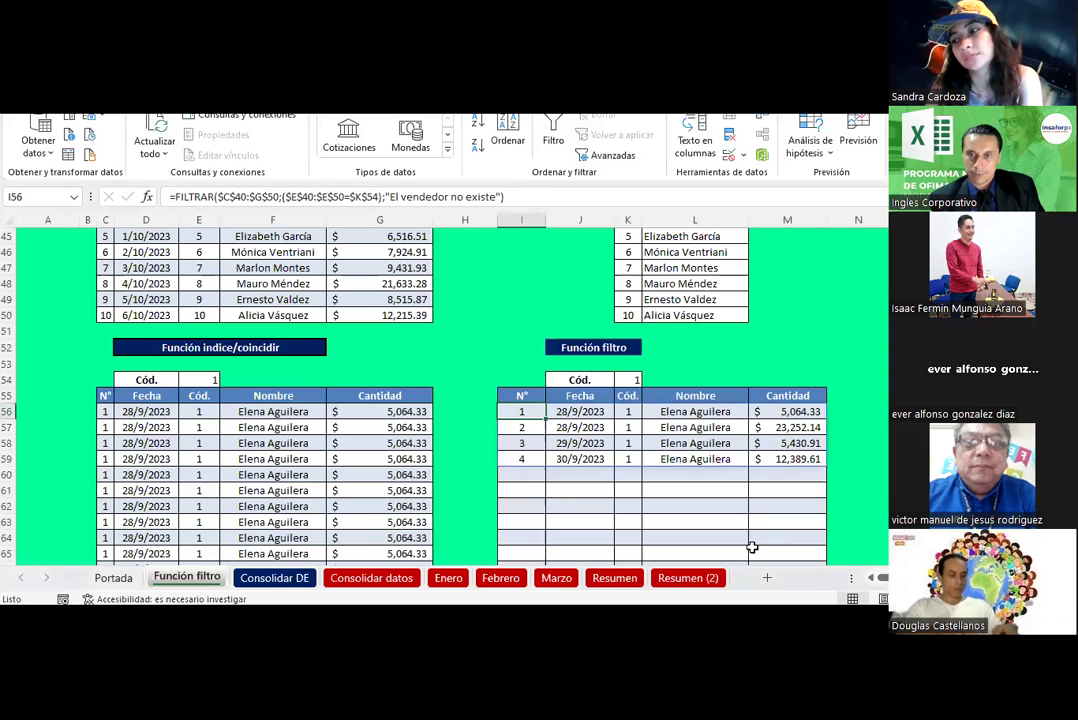
{"action": "left_click", "coordinate": [804, 336]}
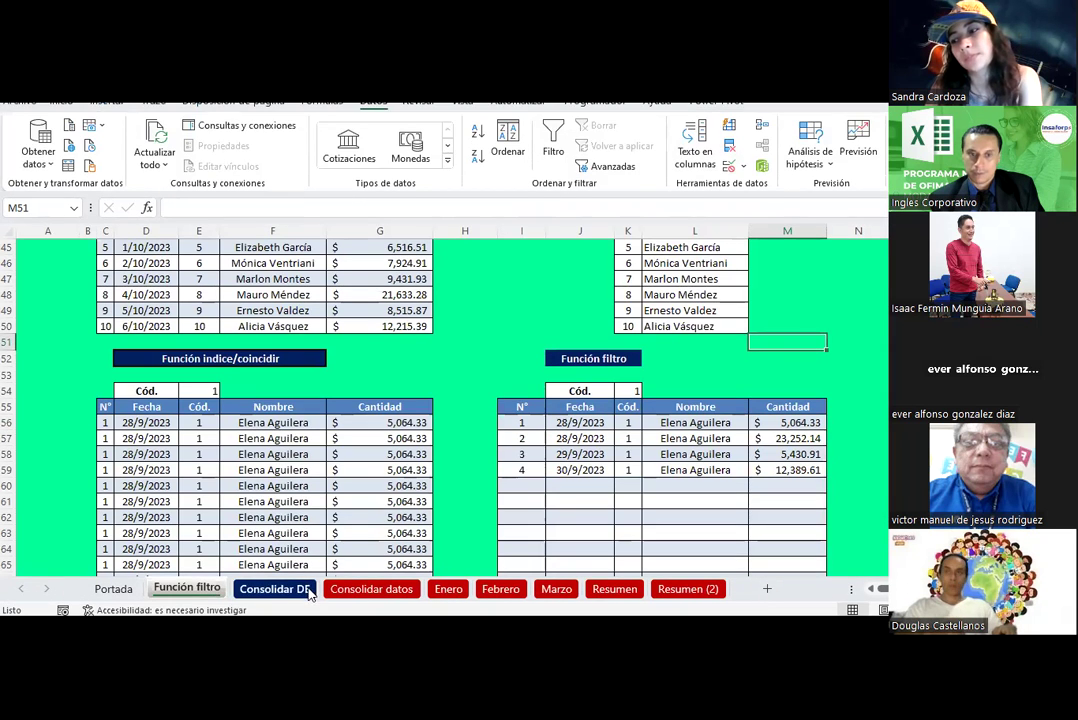
{"action": "left_click", "coordinate": [272, 586]}
- Scroll through the Consolidar DE Procedimiento screenshots for getting data from the web
{"action": "scroll", "coordinate": [408, 463], "scroll_direction": "down", "scroll_amount": 2}
{"action": "scroll", "coordinate": [408, 463], "scroll_direction": "down", "scroll_amount": 1}
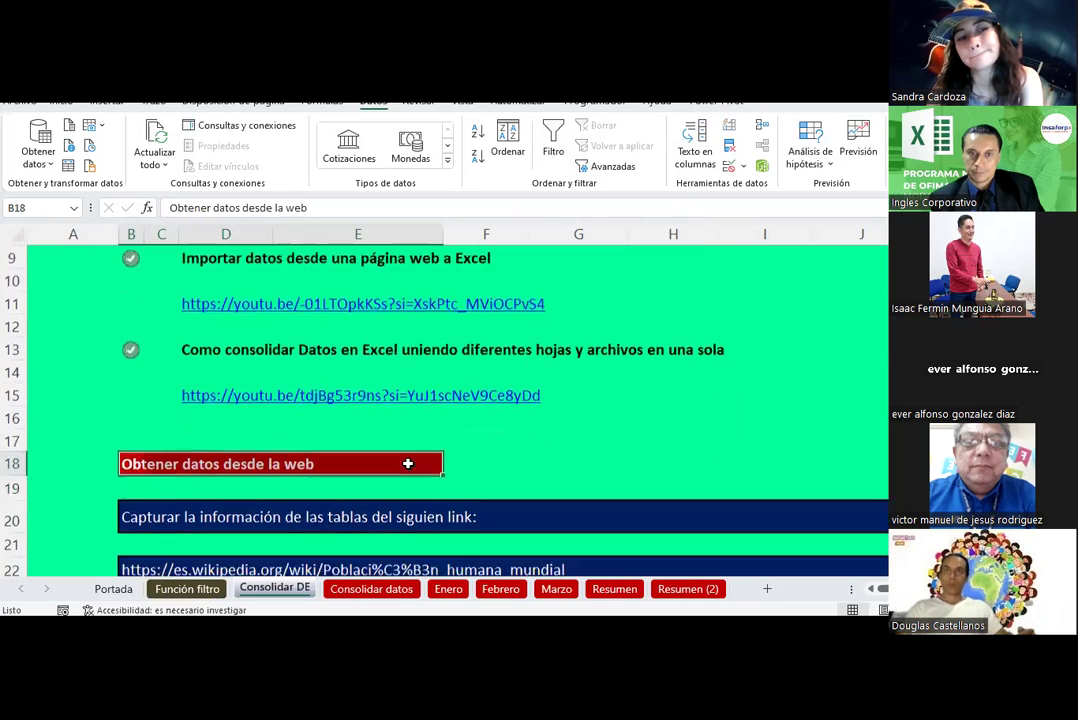
{"action": "scroll", "coordinate": [408, 463], "scroll_direction": "down", "scroll_amount": 5}
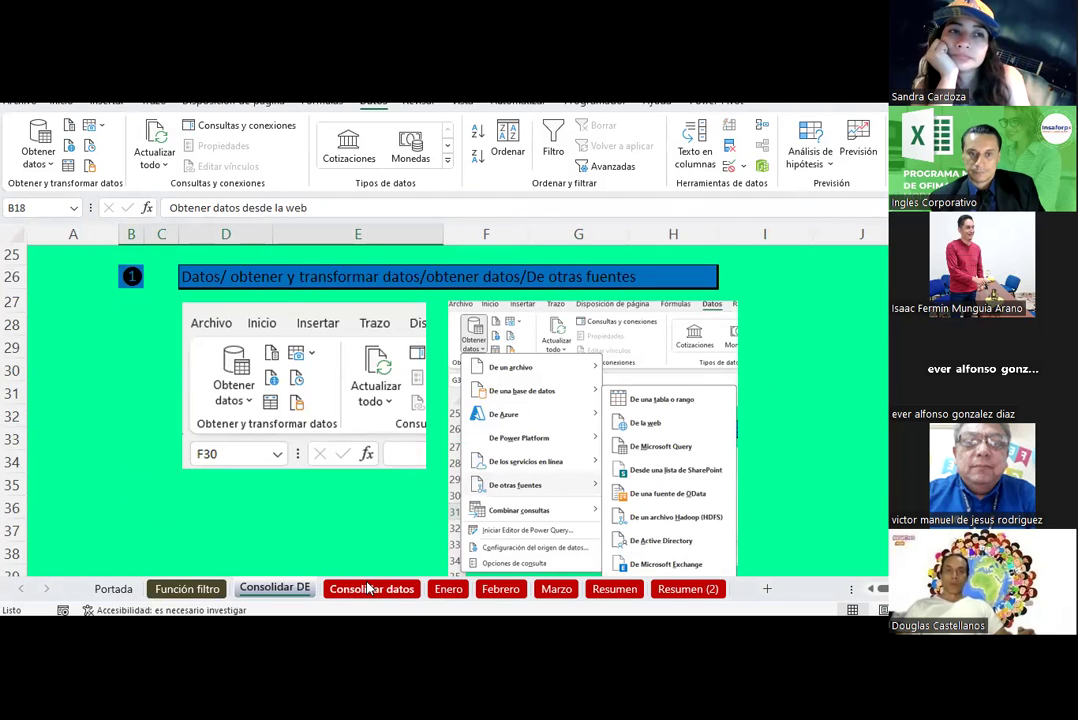
{"action": "scroll", "coordinate": [370, 508], "scroll_direction": "down", "scroll_amount": 4}
{"action": "scroll", "coordinate": [371, 511], "scroll_direction": "down", "scroll_amount": 5}
{"action": "scroll", "coordinate": [371, 511], "scroll_direction": "up", "scroll_amount": 9}
{"action": "scroll", "coordinate": [371, 511], "scroll_direction": "up", "scroll_amount": 3}
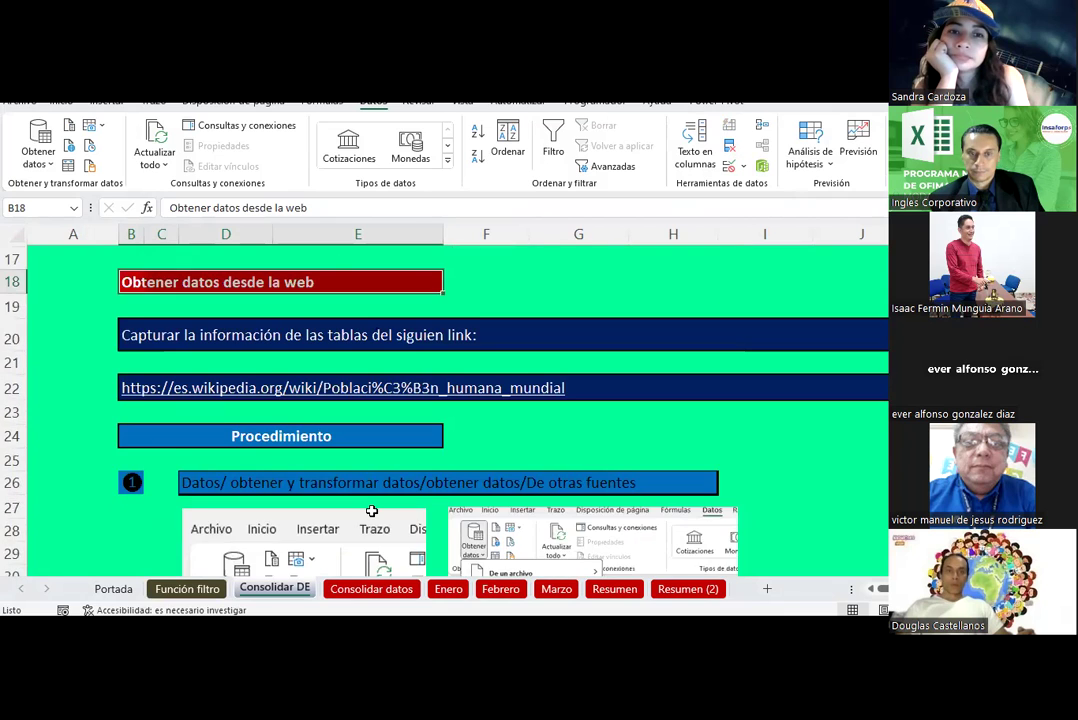
{"action": "scroll", "coordinate": [371, 511], "scroll_direction": "up", "scroll_amount": 1}
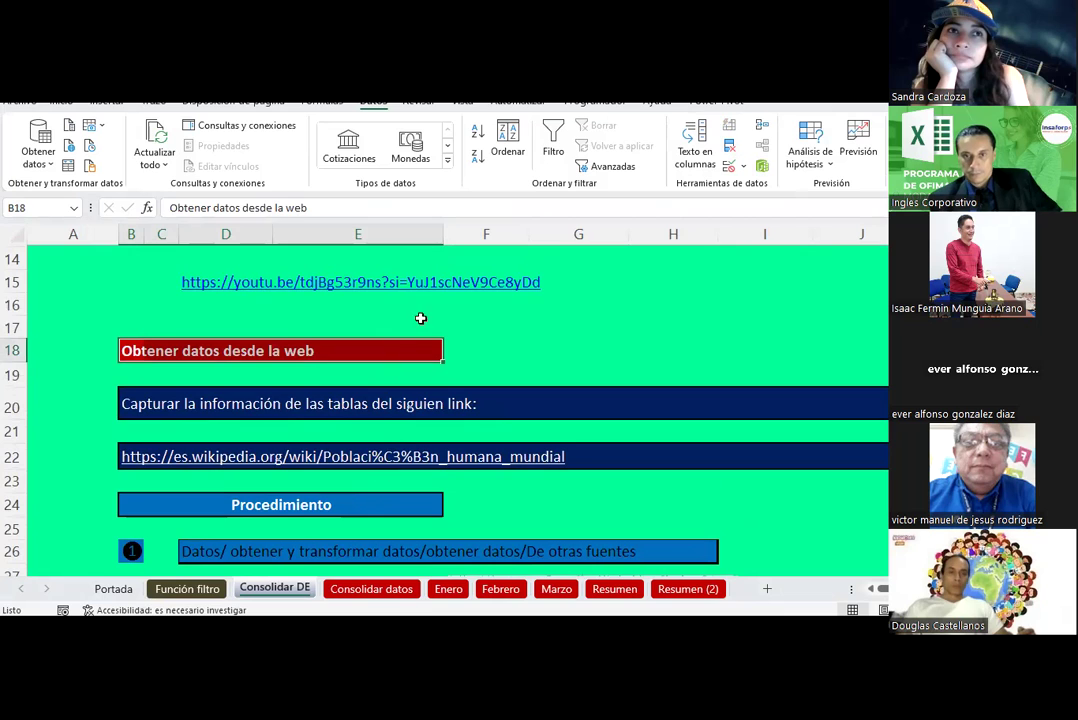
{"action": "left_click", "coordinate": [562, 308]}
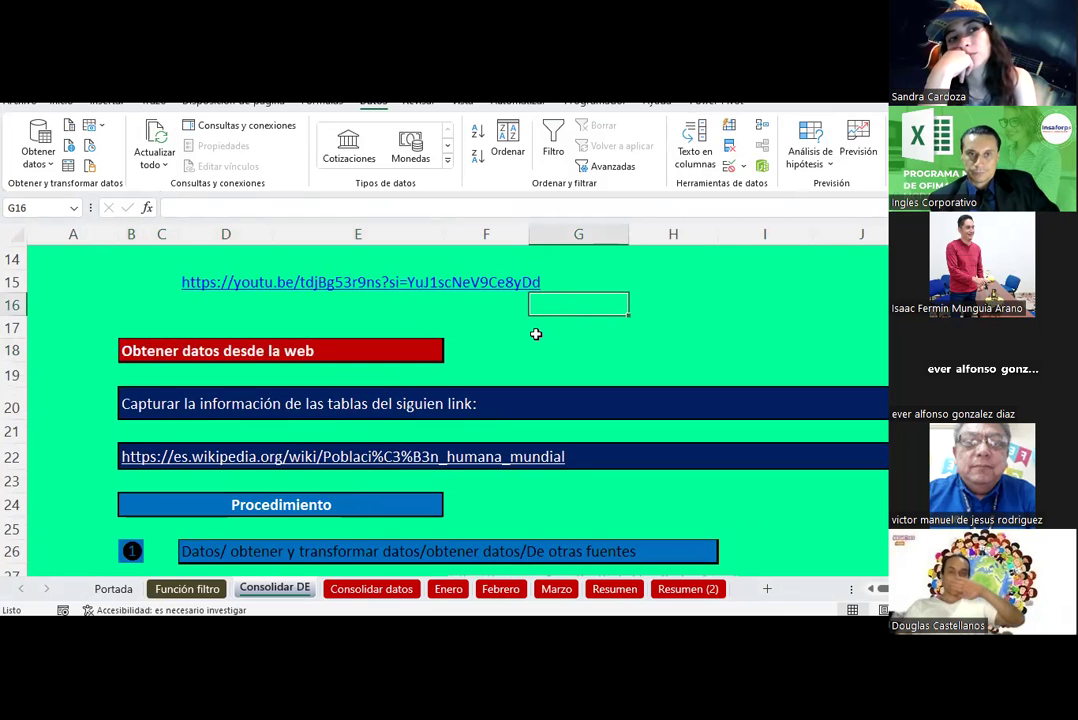
{"action": "scroll", "coordinate": [356, 452], "scroll_direction": "down", "scroll_amount": 4}
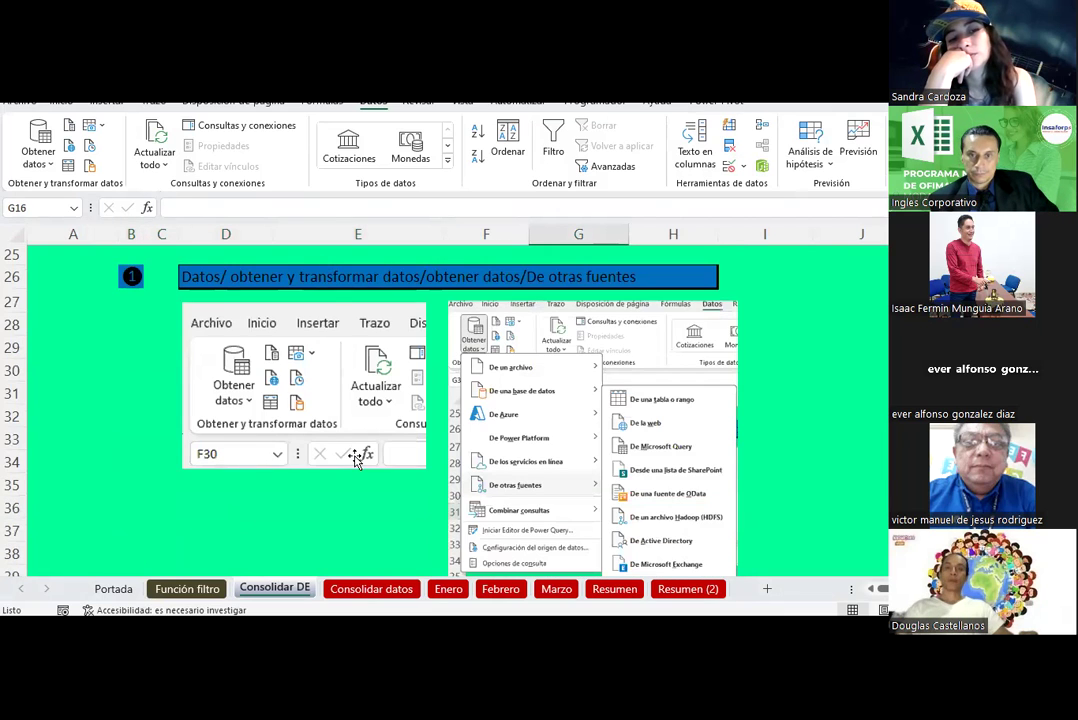
{"action": "scroll", "coordinate": [355, 458], "scroll_direction": "down", "scroll_amount": 2}
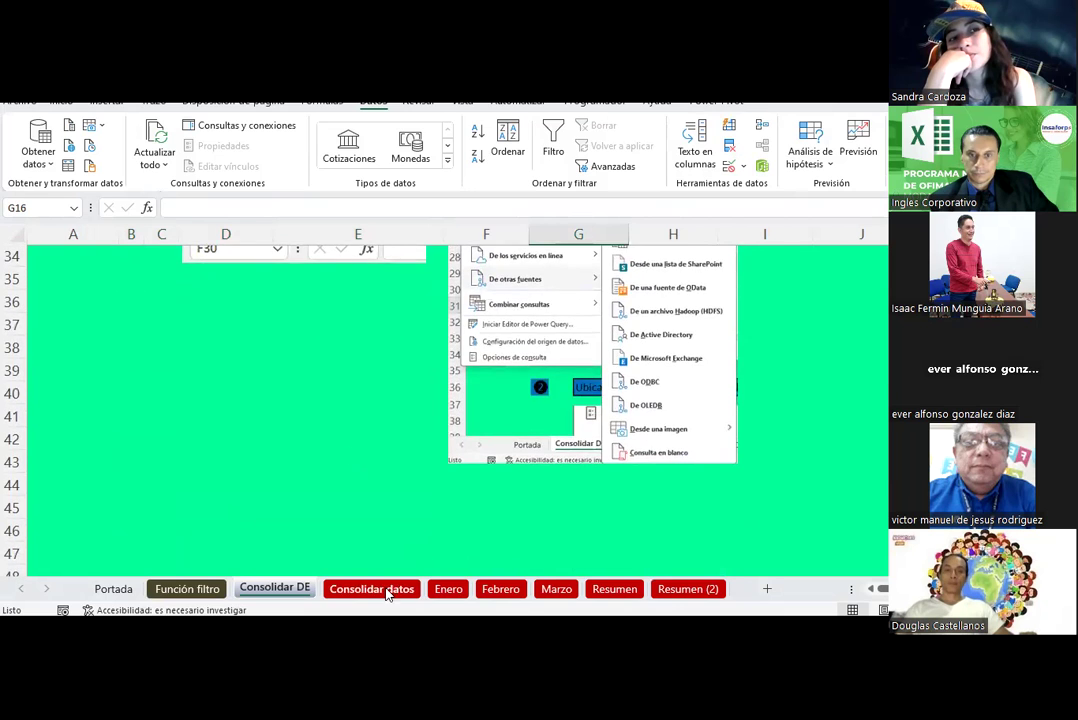
- Review the instructions on the Consolidar datos sheet
{"action": "left_click", "coordinate": [388, 589]}
{"action": "scroll", "coordinate": [390, 440], "scroll_direction": "up", "scroll_amount": 3}
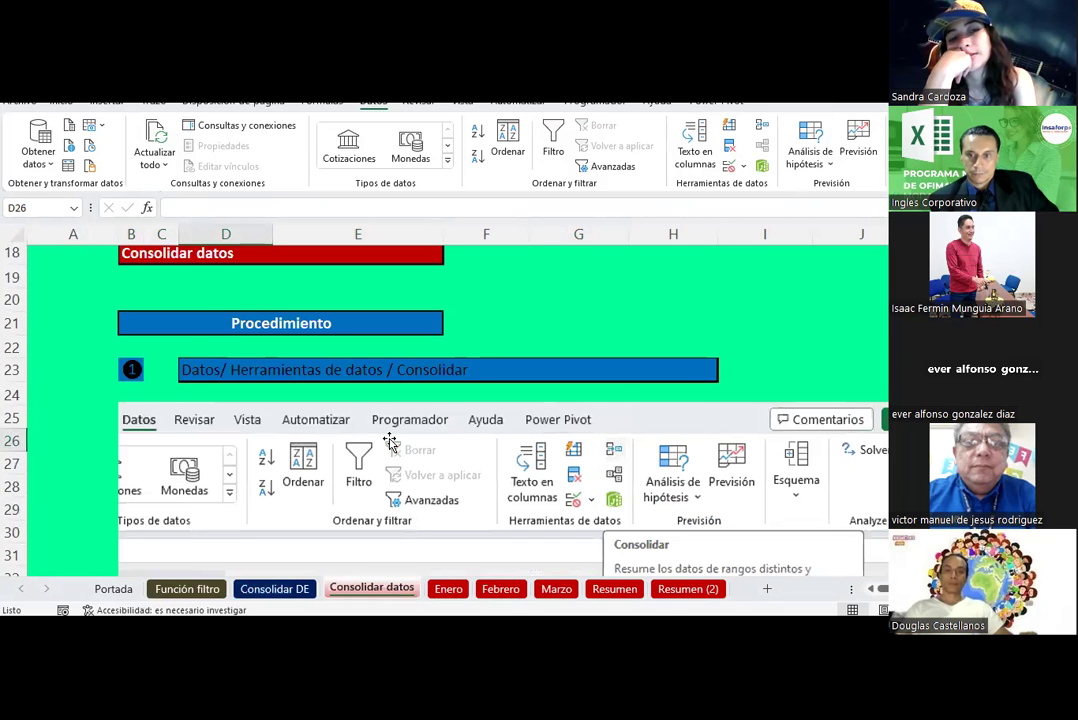
{"action": "scroll", "coordinate": [390, 443], "scroll_direction": "down", "scroll_amount": 1}
{"action": "scroll", "coordinate": [390, 443], "scroll_direction": "down", "scroll_amount": 1}
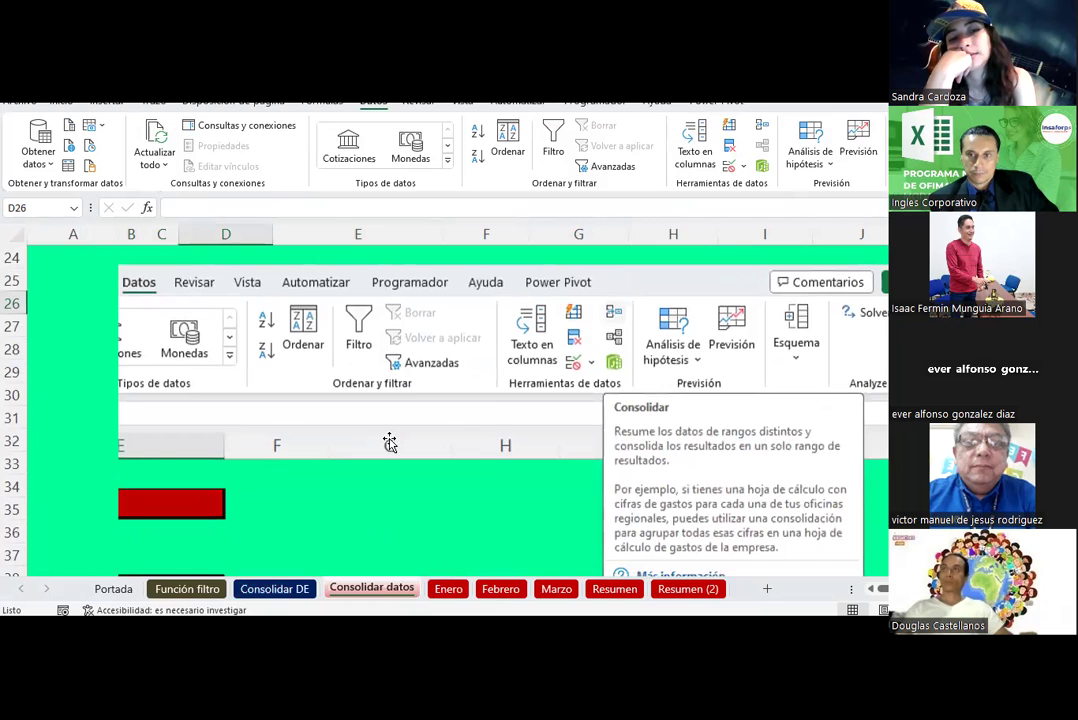
{"action": "scroll", "coordinate": [445, 424], "scroll_direction": "up", "scroll_amount": 1}
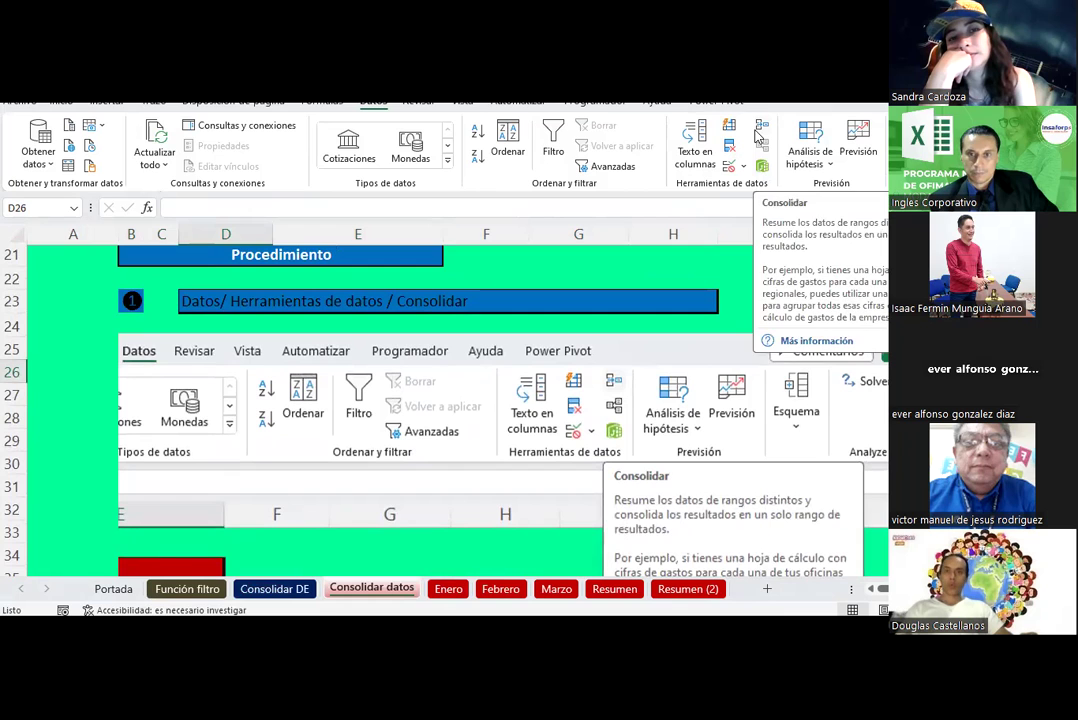
{"action": "scroll", "coordinate": [481, 403], "scroll_direction": "down", "scroll_amount": 2}
{"action": "scroll", "coordinate": [481, 403], "scroll_direction": "down", "scroll_amount": 4}
{"action": "scroll", "coordinate": [481, 403], "scroll_direction": "up", "scroll_amount": 6}
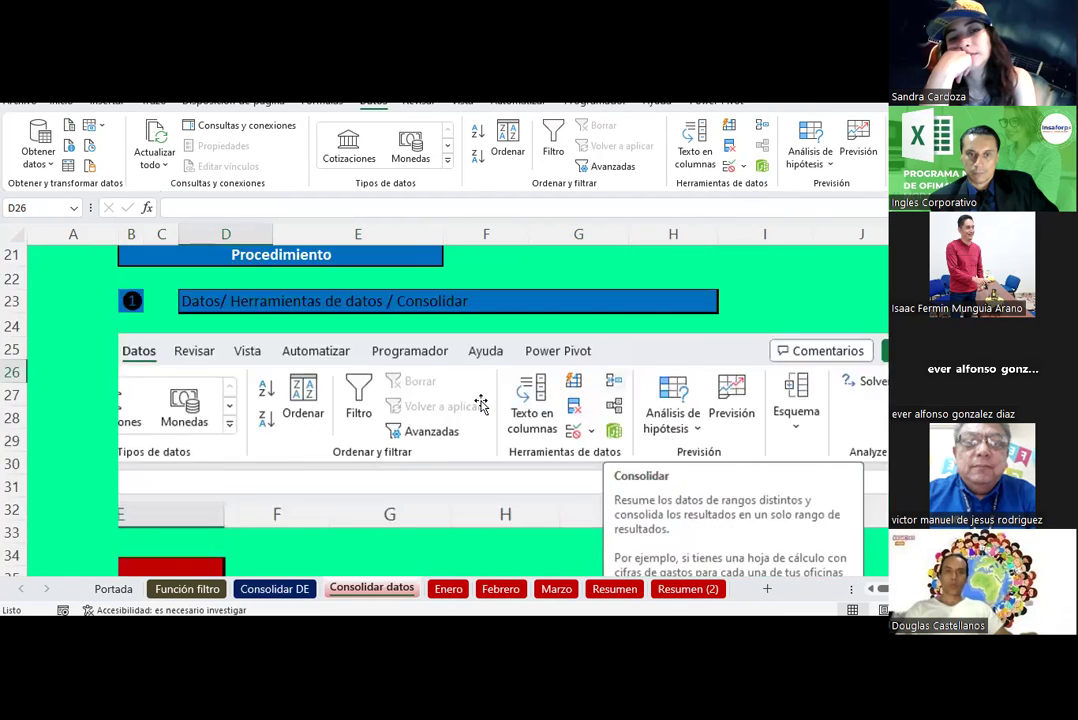
{"action": "scroll", "coordinate": [481, 403], "scroll_direction": "up", "scroll_amount": 2}
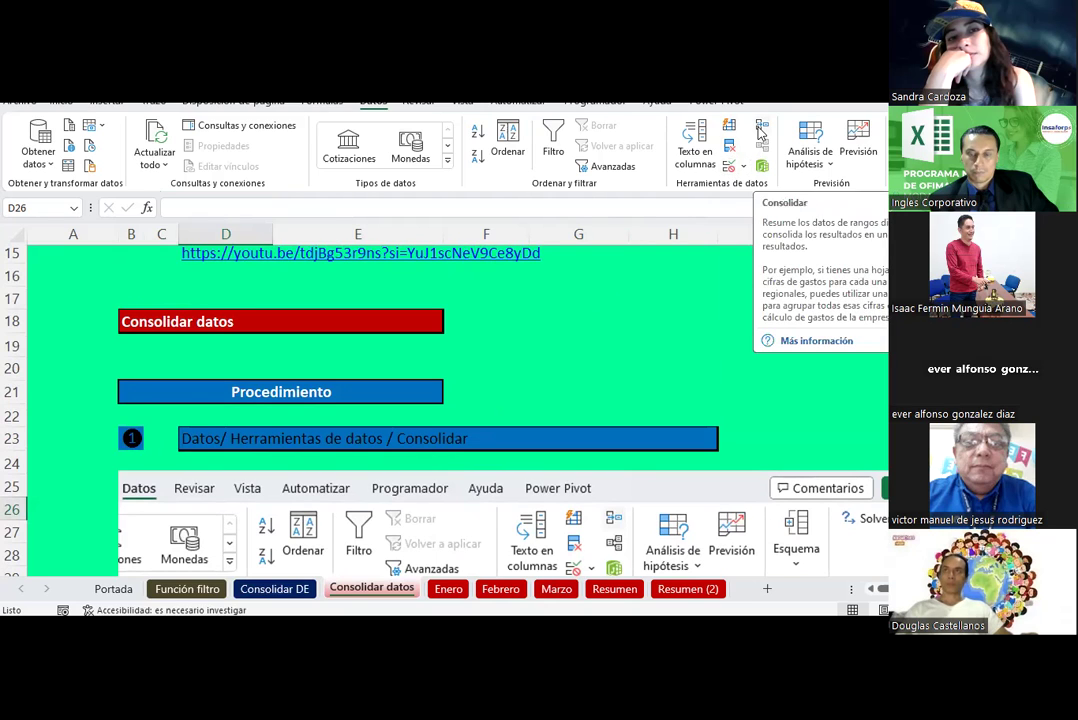
- Go back via Consolidar DE to the Función filtro sheet
{"action": "left_click", "coordinate": [624, 342]}
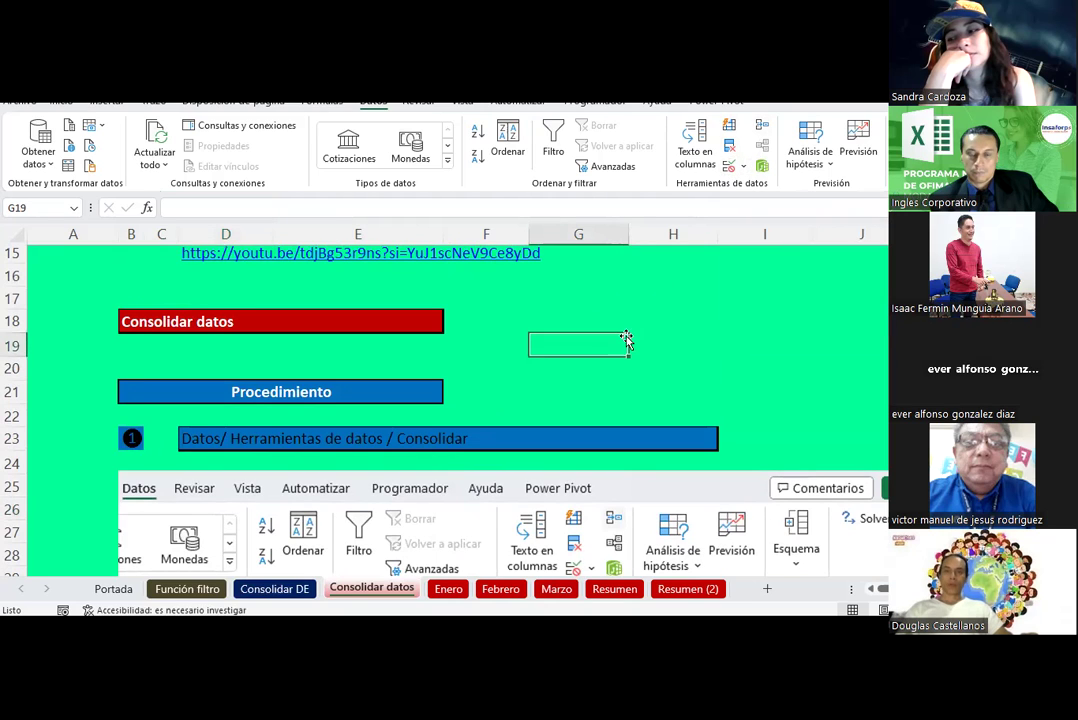
{"action": "left_click", "coordinate": [277, 589]}
{"action": "left_click", "coordinate": [187, 589]}
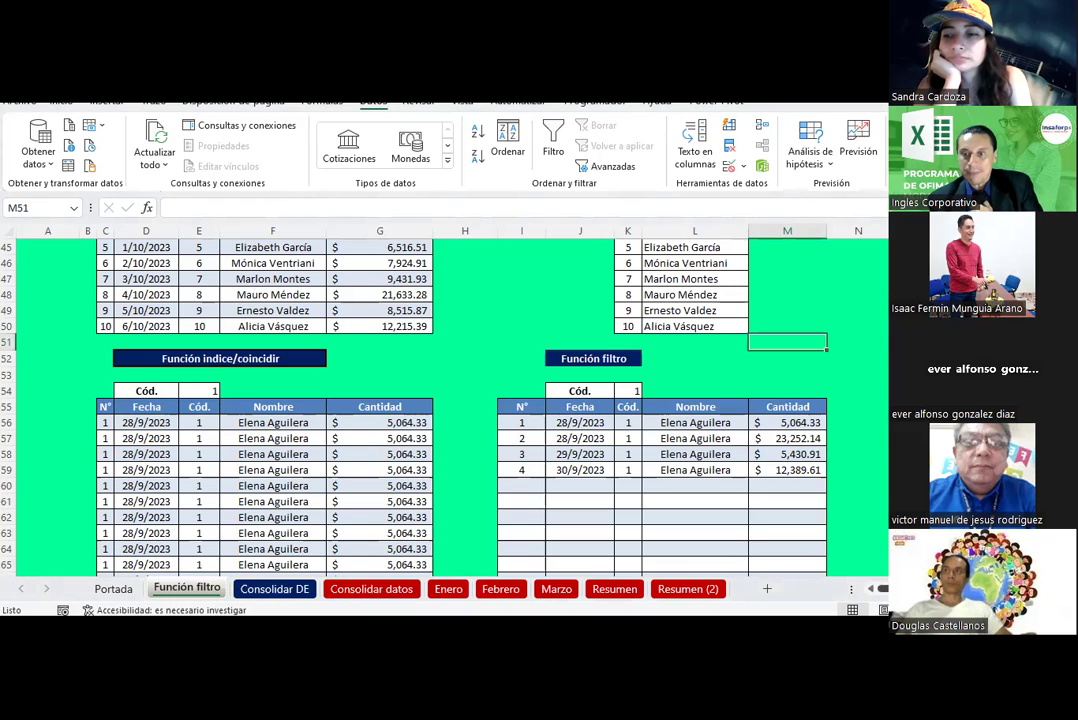
- Scroll right to reveal the empty 'Función filtro doble filtro' table
{"action": "scroll", "coordinate": [450, 400], "scroll_direction": "right", "scroll_amount": 2}
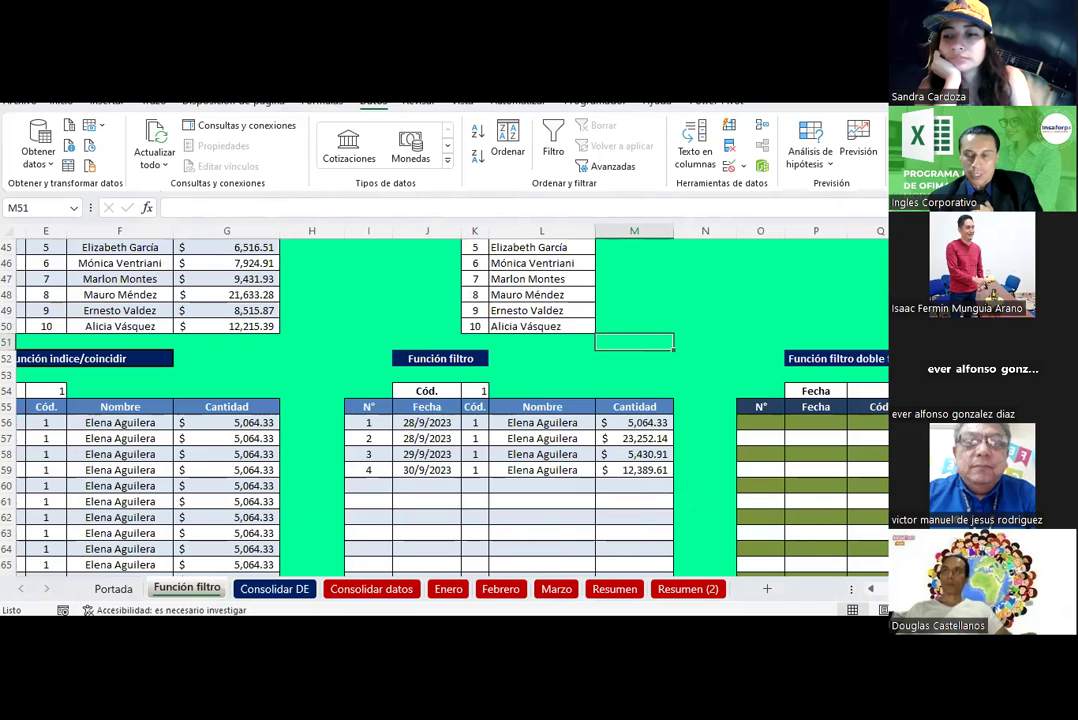
{"action": "scroll", "coordinate": [450, 400], "scroll_direction": "right", "scroll_amount": 1}
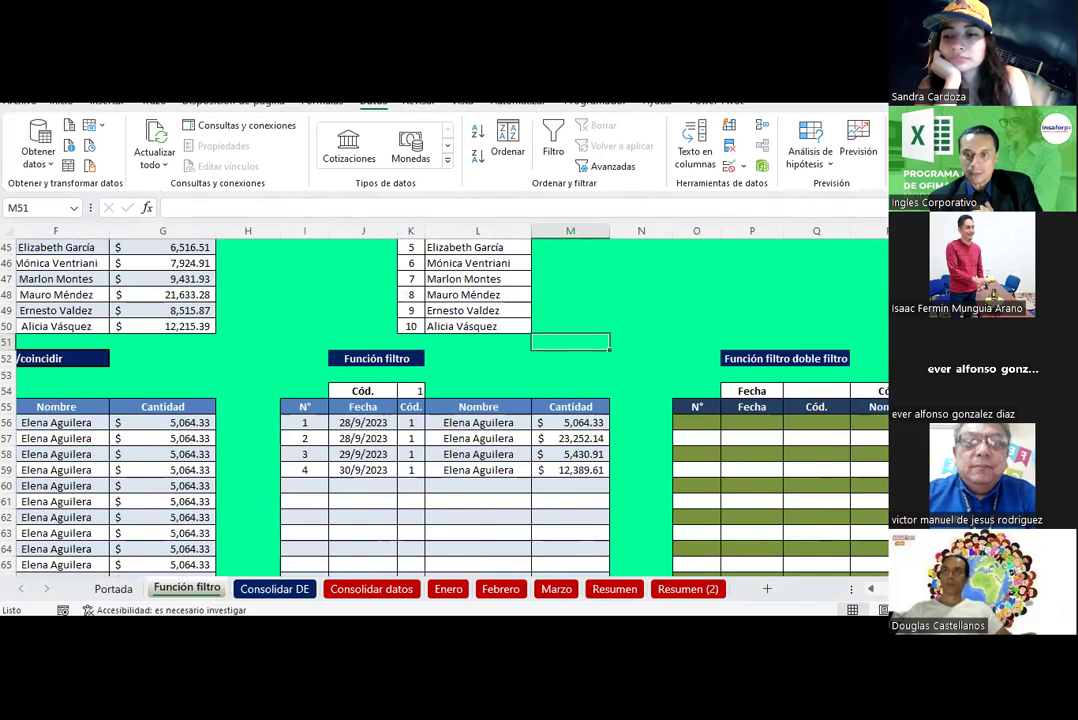
- Give cell Q54 a List validation sourced from the dates D$41:D$50
{"action": "left_click", "coordinate": [812, 390]}
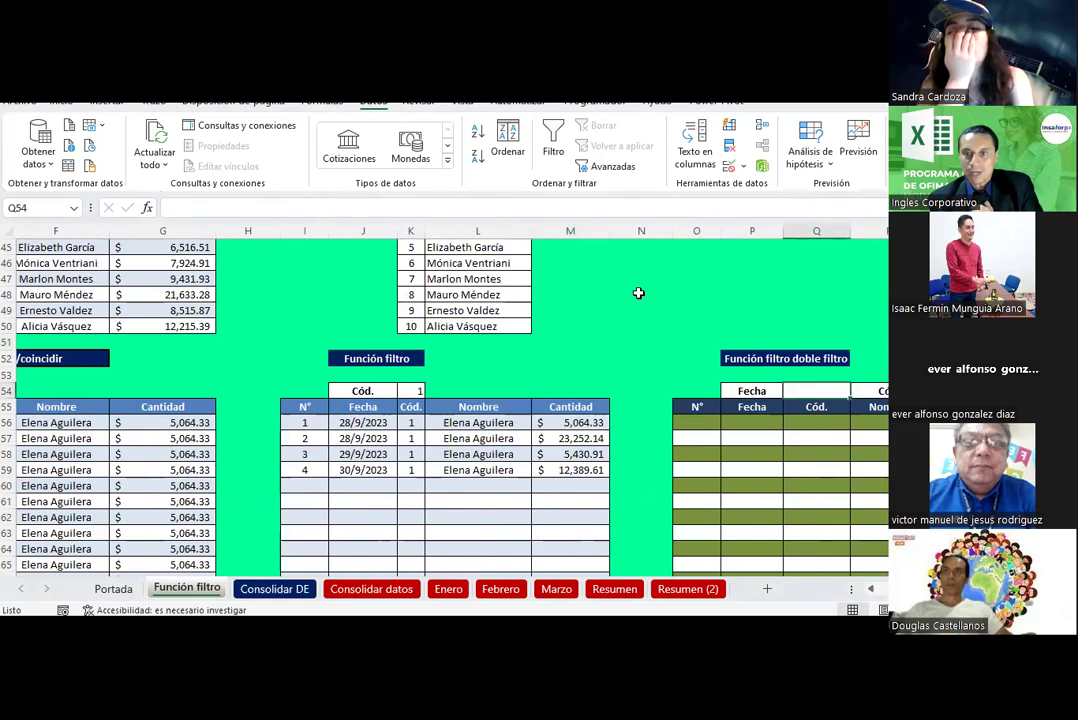
{"action": "left_click", "coordinate": [741, 165]}
{"action": "left_click", "coordinate": [770, 186]}
{"action": "left_click", "coordinate": [620, 230]}
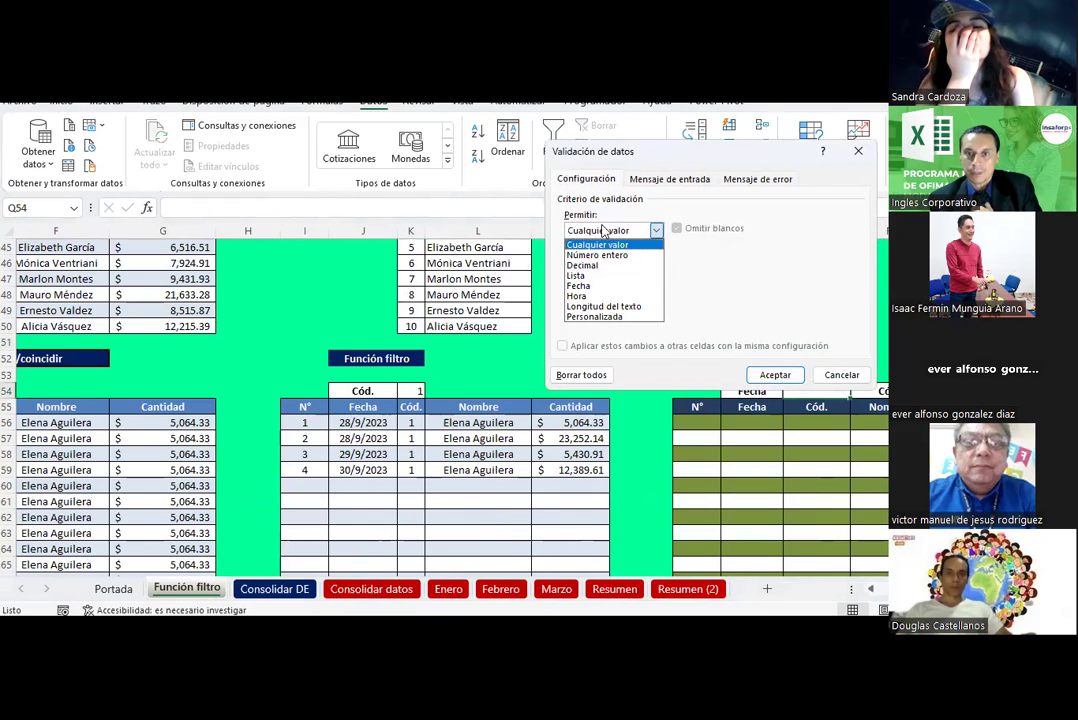
{"action": "left_click", "coordinate": [582, 276]}
{"action": "left_click", "coordinate": [787, 291]}
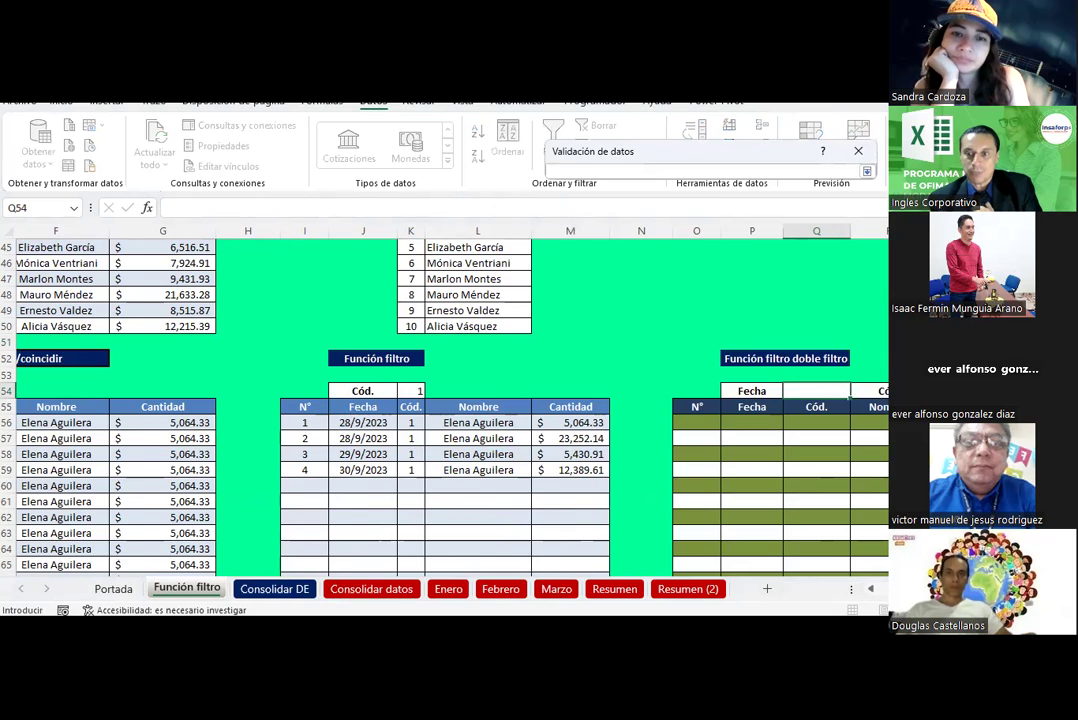
{"action": "scroll", "coordinate": [450, 400], "scroll_direction": "left", "scroll_amount": 3}
{"action": "scroll", "coordinate": [450, 400], "scroll_direction": "up", "scroll_amount": 2}
{"action": "left_click", "coordinate": [160, 283]}
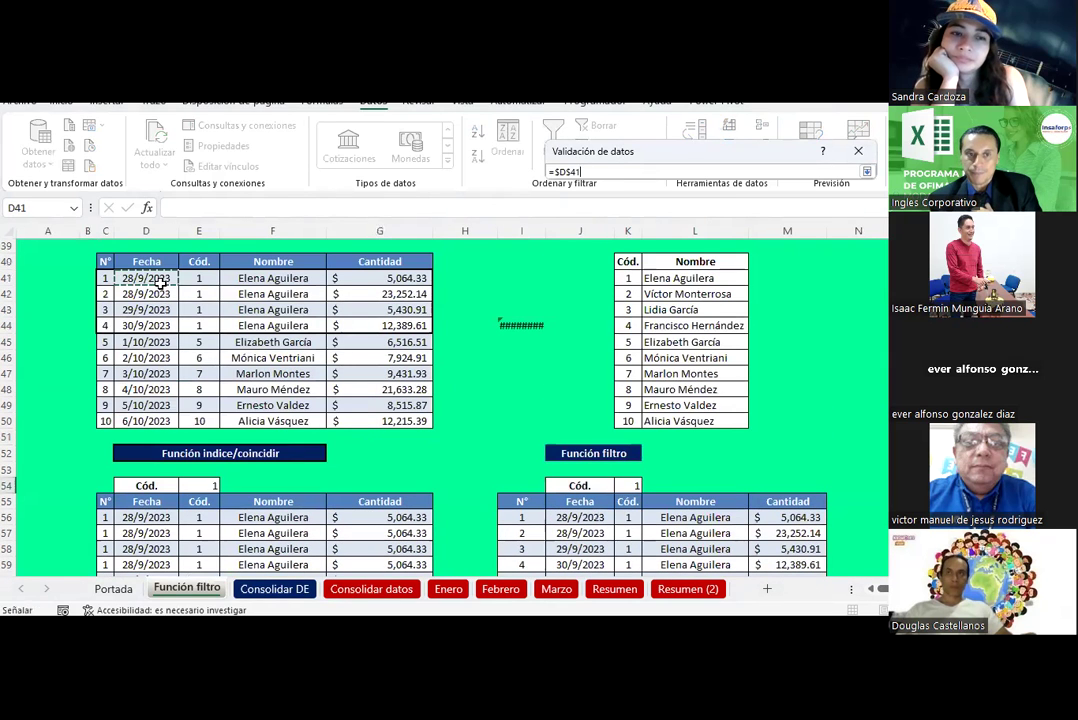
{"action": "left_click_drag", "start_coordinate": [160, 283], "coordinate": [149, 418]}
{"action": "scroll", "coordinate": [149, 418], "scroll_direction": "right", "scroll_amount": 3}
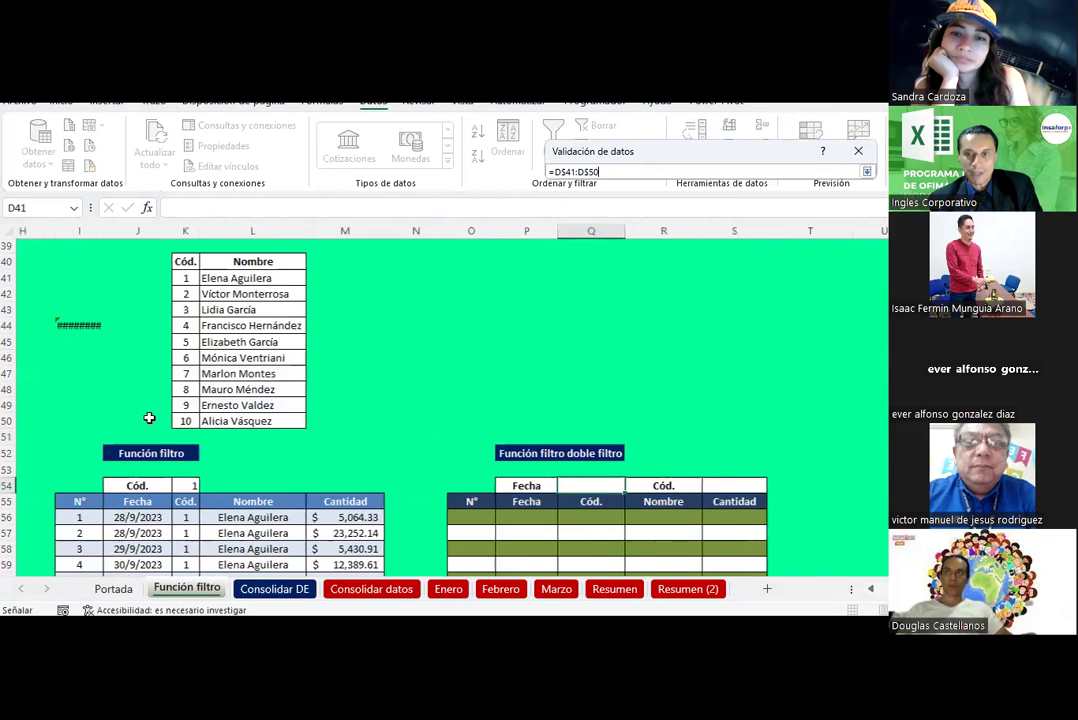
{"action": "scroll", "coordinate": [149, 418], "scroll_direction": "right", "scroll_amount": 1}
{"action": "left_click", "coordinate": [866, 173]}
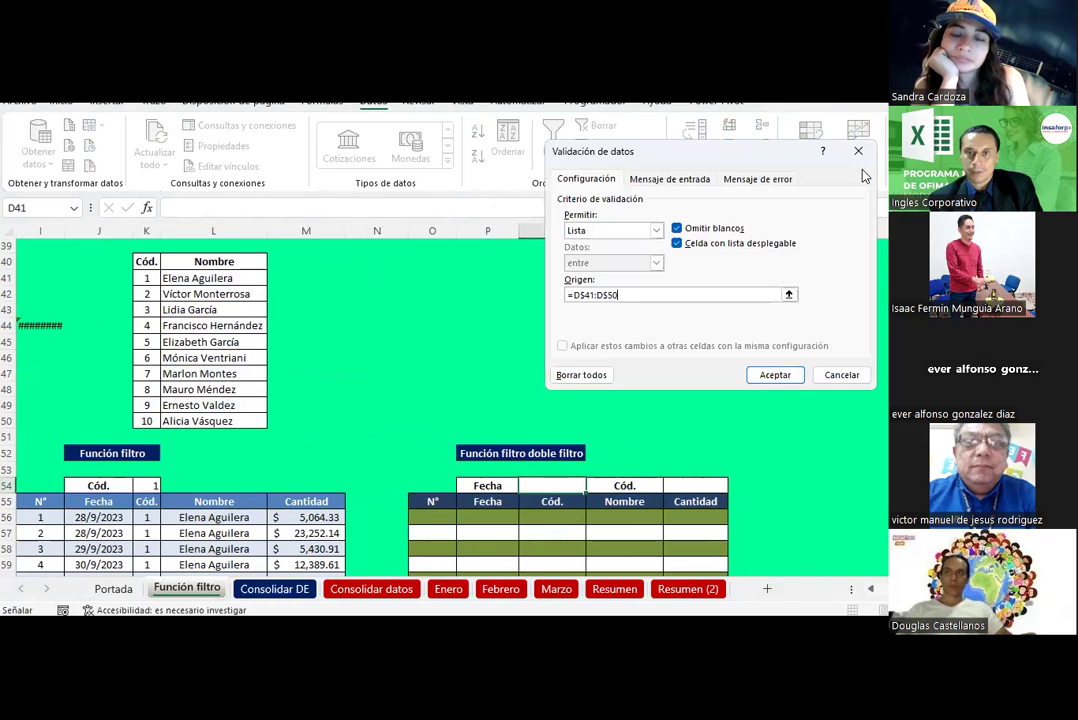
{"action": "left_click", "coordinate": [772, 373]}
- Give cell S54 a List validation sourced from the codes $K$41:$K$50
{"action": "left_click", "coordinate": [690, 491]}
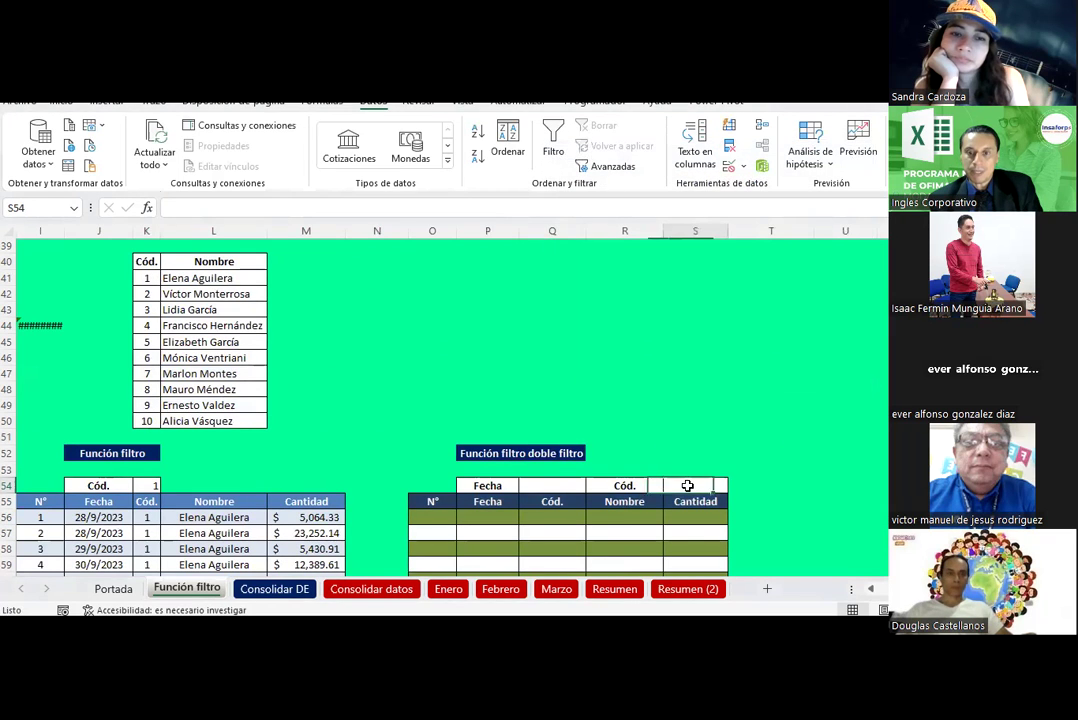
{"action": "left_click", "coordinate": [743, 165]}
{"action": "left_click", "coordinate": [765, 185]}
{"action": "left_click", "coordinate": [610, 230]}
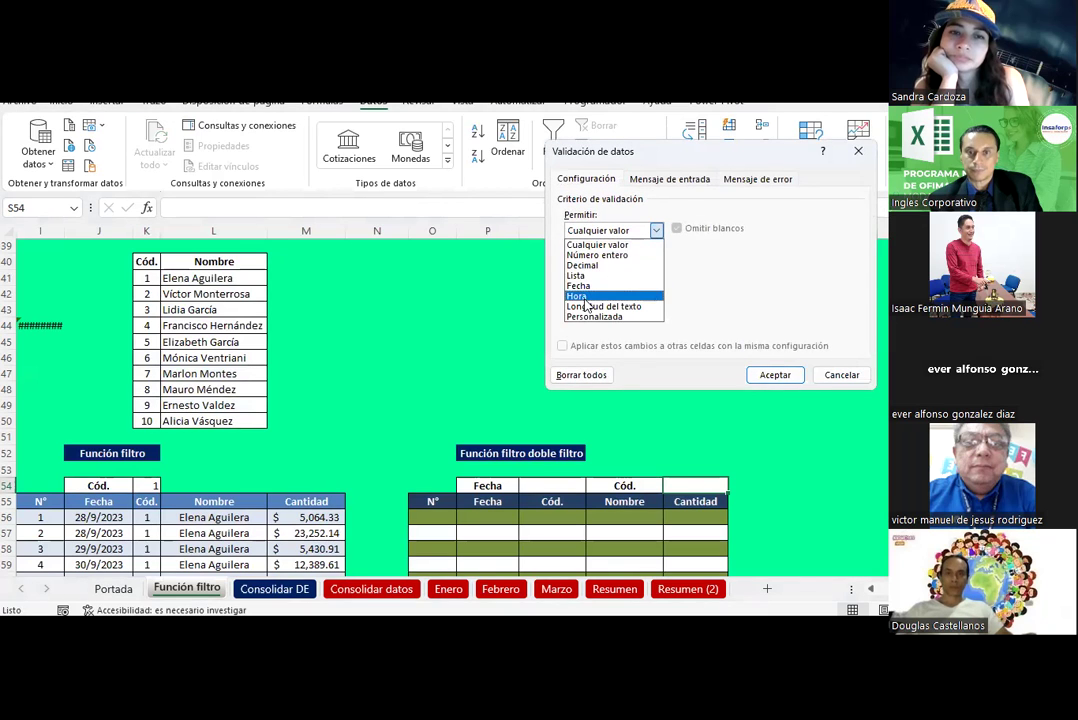
{"action": "left_click", "coordinate": [580, 274]}
{"action": "left_click", "coordinate": [772, 375]}
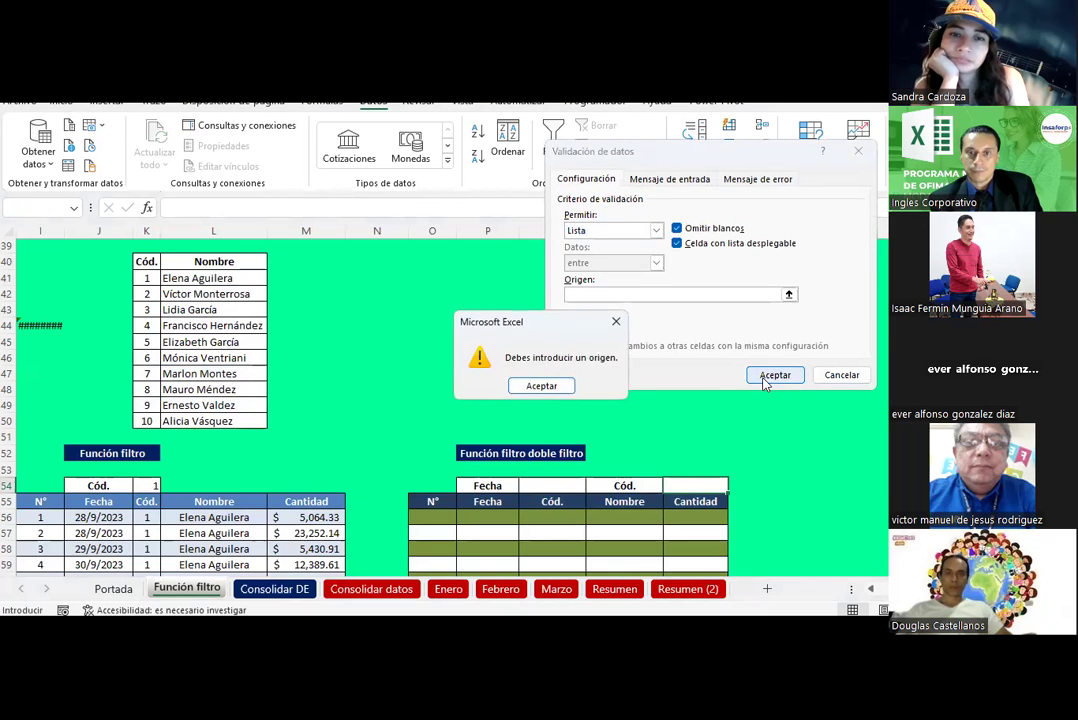
{"action": "key", "text": "Return"}
{"action": "left_click", "coordinate": [788, 296]}
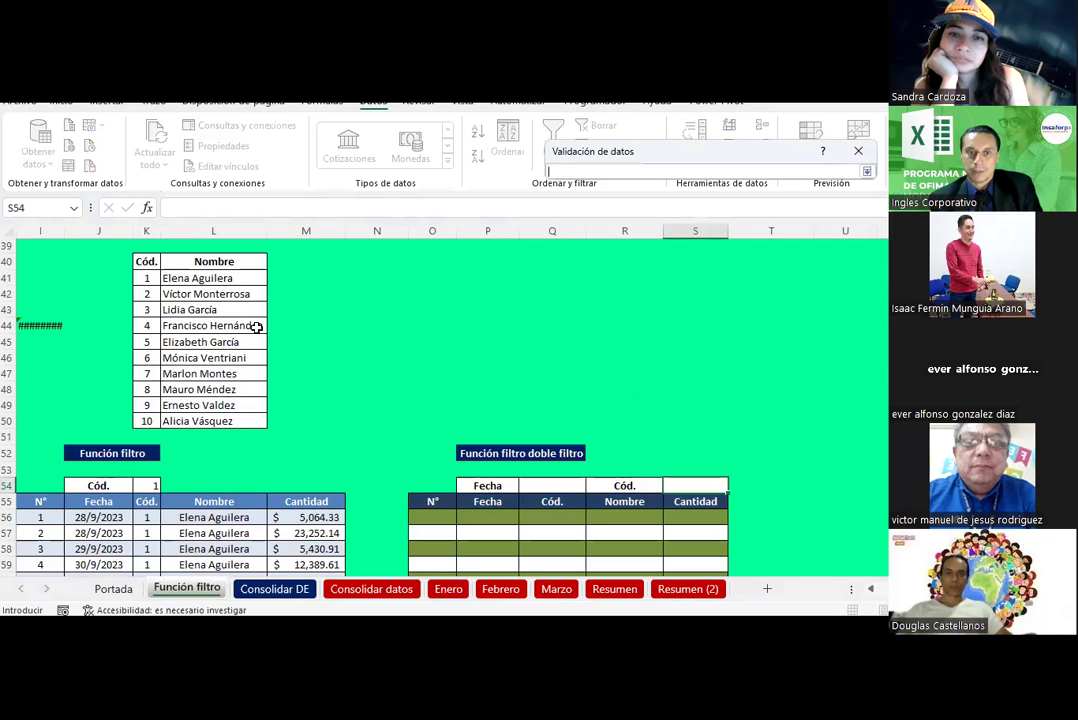
{"action": "left_click_drag", "start_coordinate": [157, 281], "coordinate": [146, 421]}
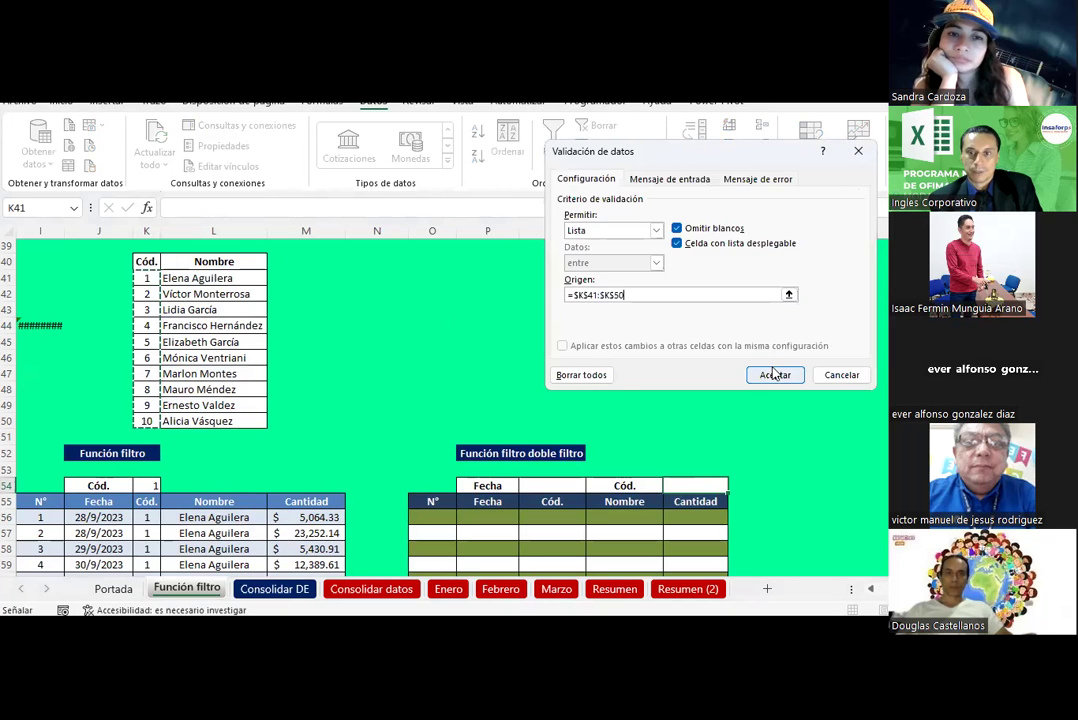
{"action": "left_click", "coordinate": [775, 375]}
- Pick 28/9/2023 in the Fecha dropdown and code 1 in the Cód. dropdown
{"action": "left_click", "coordinate": [558, 485]}
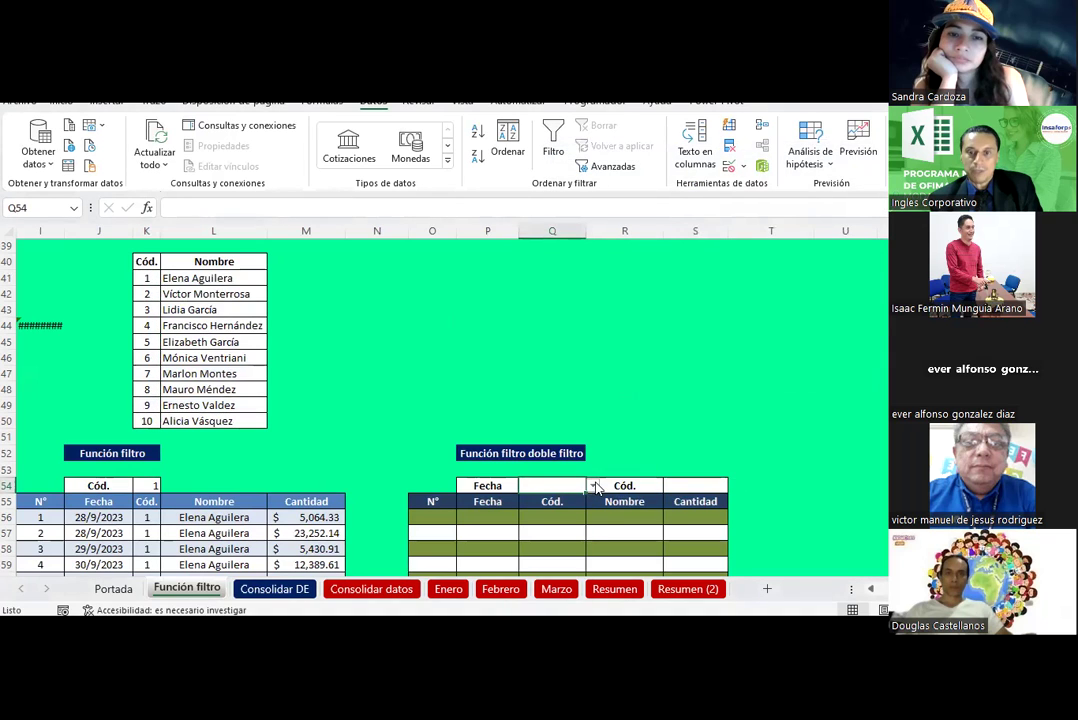
{"action": "left_click", "coordinate": [597, 487]}
{"action": "left_click", "coordinate": [556, 503]}
{"action": "left_click", "coordinate": [707, 482]}
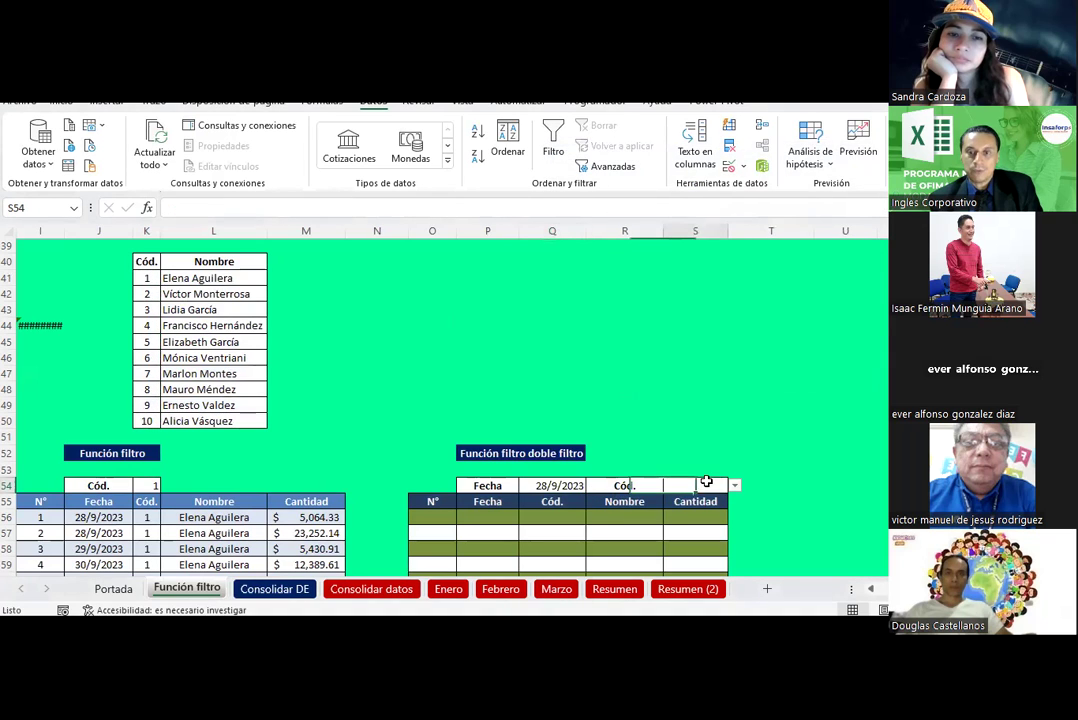
{"action": "left_click", "coordinate": [734, 485]}
{"action": "left_click", "coordinate": [676, 350]}
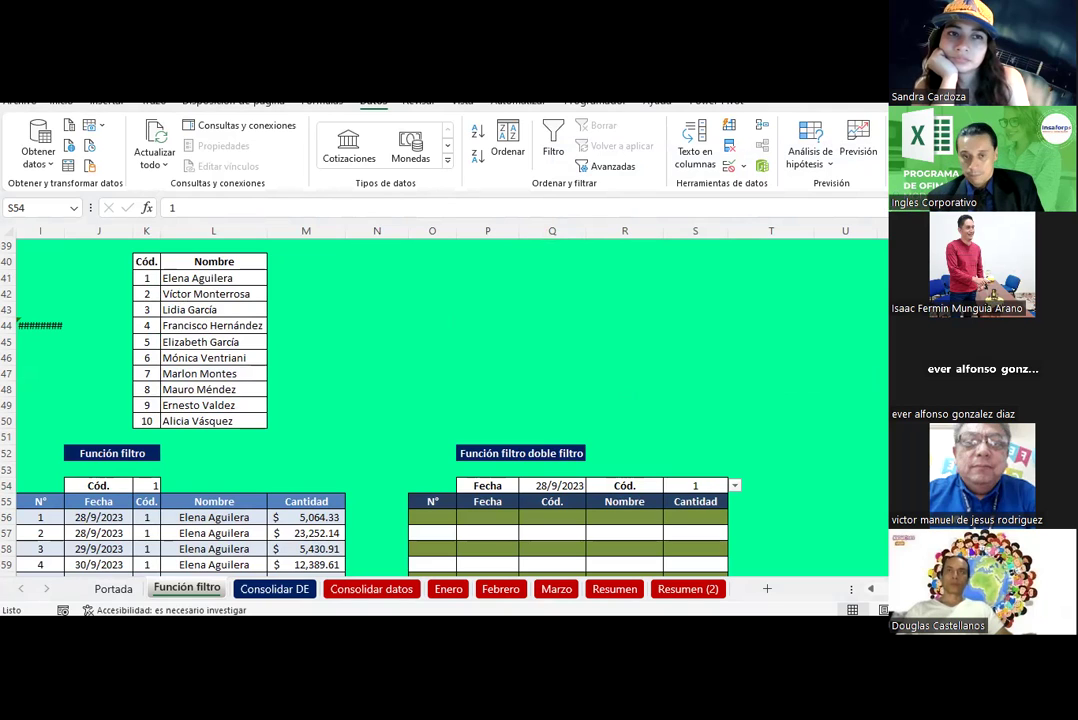
- Select result cell O56 and bring the empty result rows into view
{"action": "left_click", "coordinate": [425, 515]}
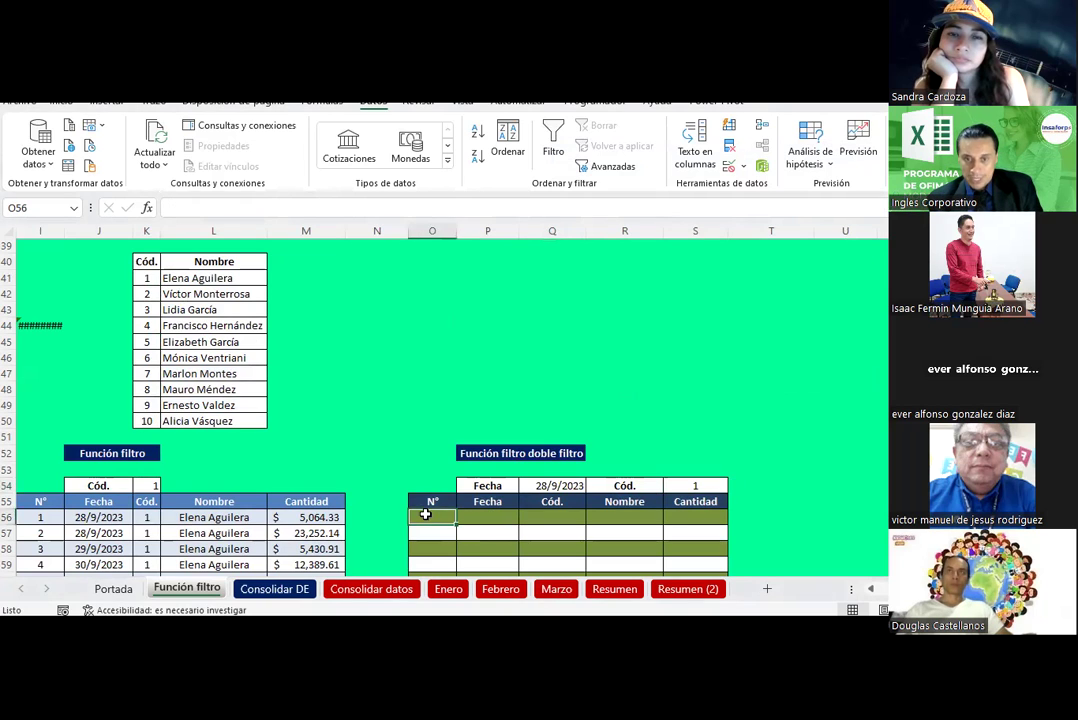
{"action": "scroll", "coordinate": [432, 412], "scroll_direction": "down", "scroll_amount": 3}
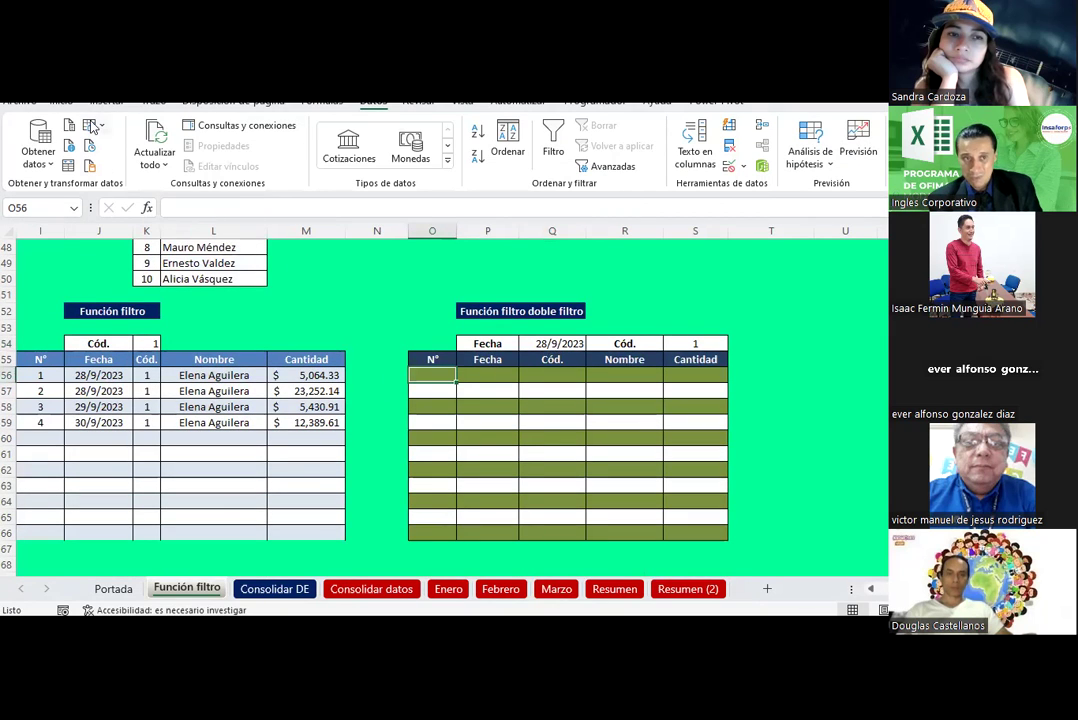
- Start =FILTRAR( in O56 with the absolute array $C$40:$G$50
{"action": "type", "text": "=f"}
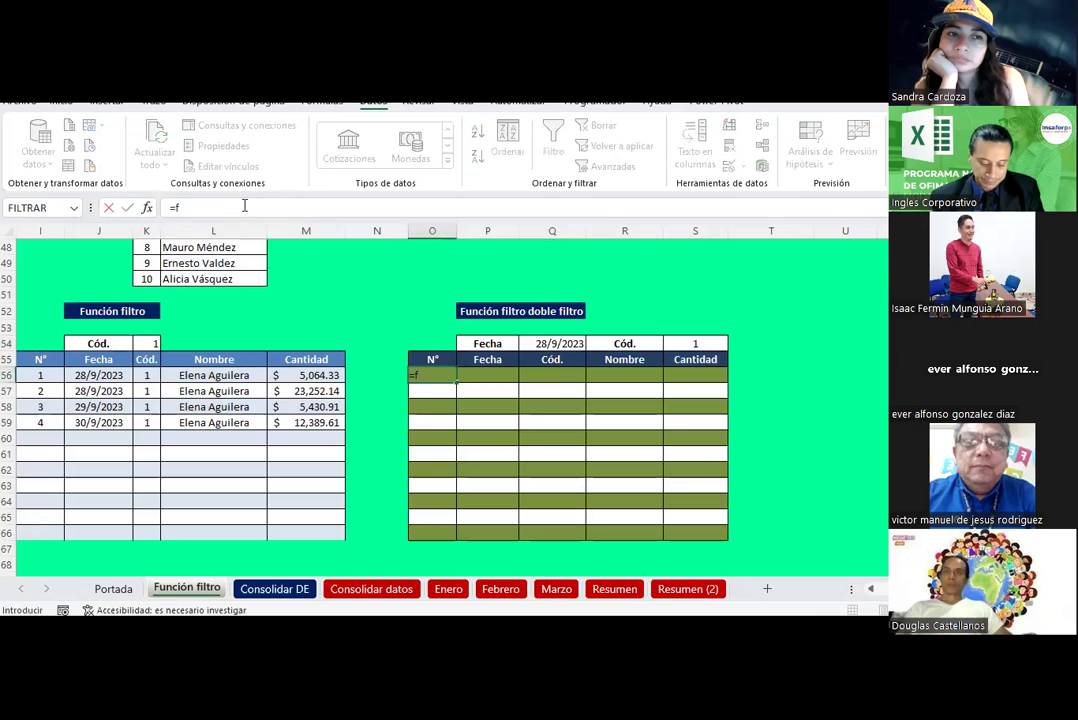
{"action": "type", "text": "iltrar"}
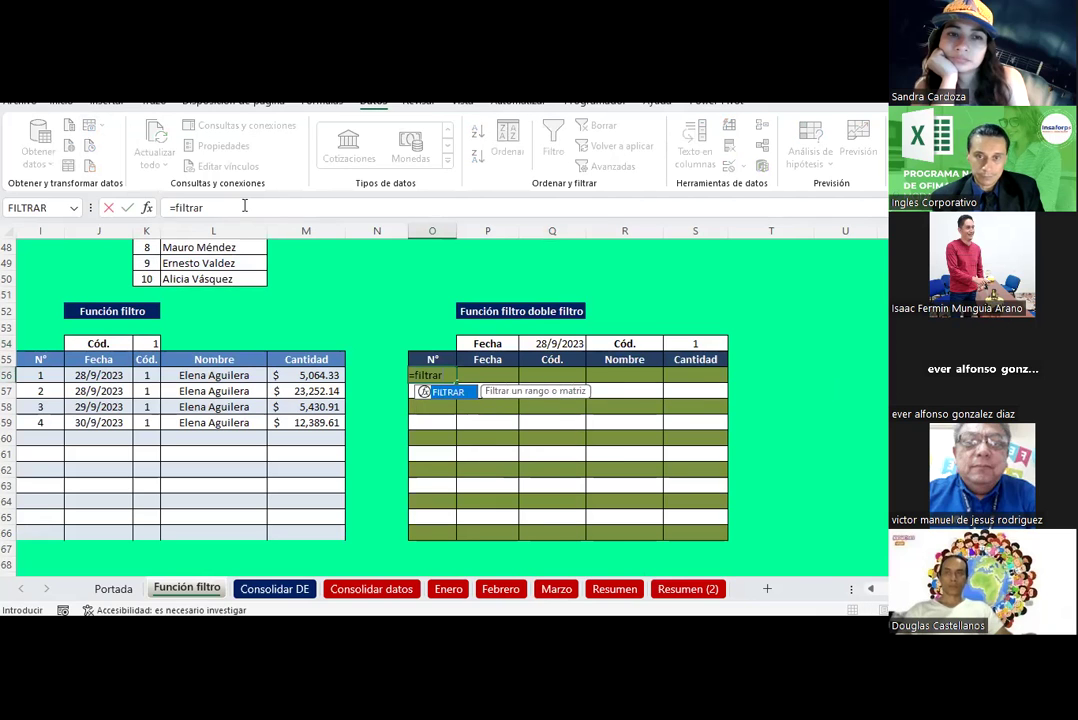
{"action": "type", "text": "("}
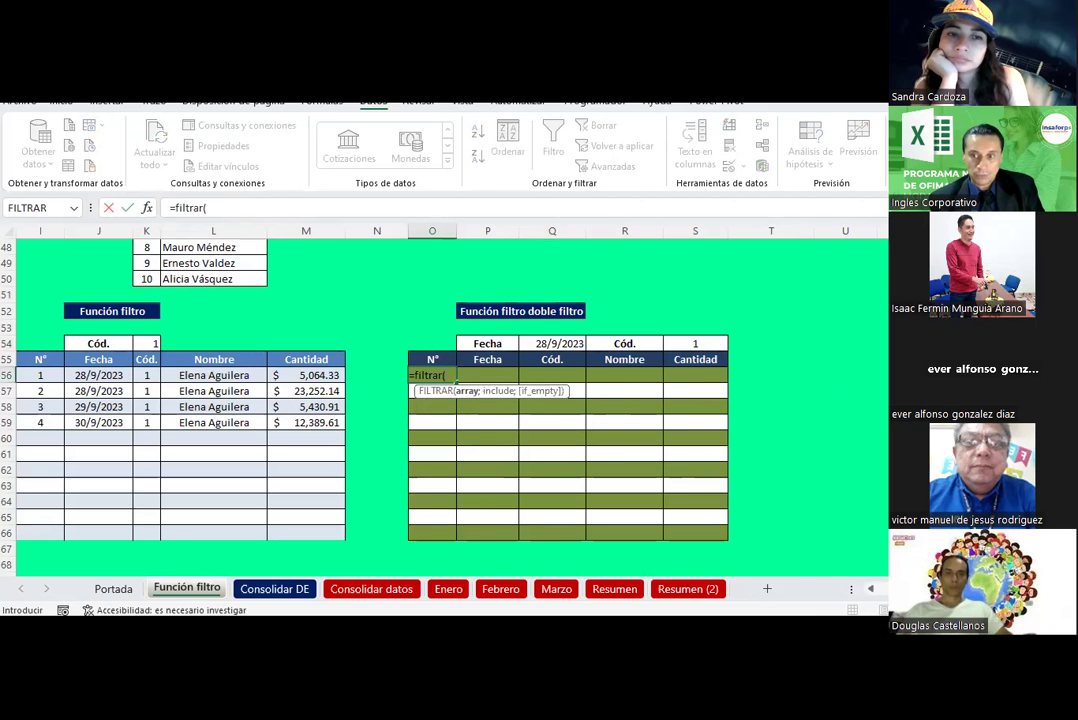
{"action": "scroll", "coordinate": [228, 381], "scroll_direction": "left", "scroll_amount": 3}
{"action": "scroll", "coordinate": [228, 381], "scroll_direction": "up", "scroll_amount": 2}
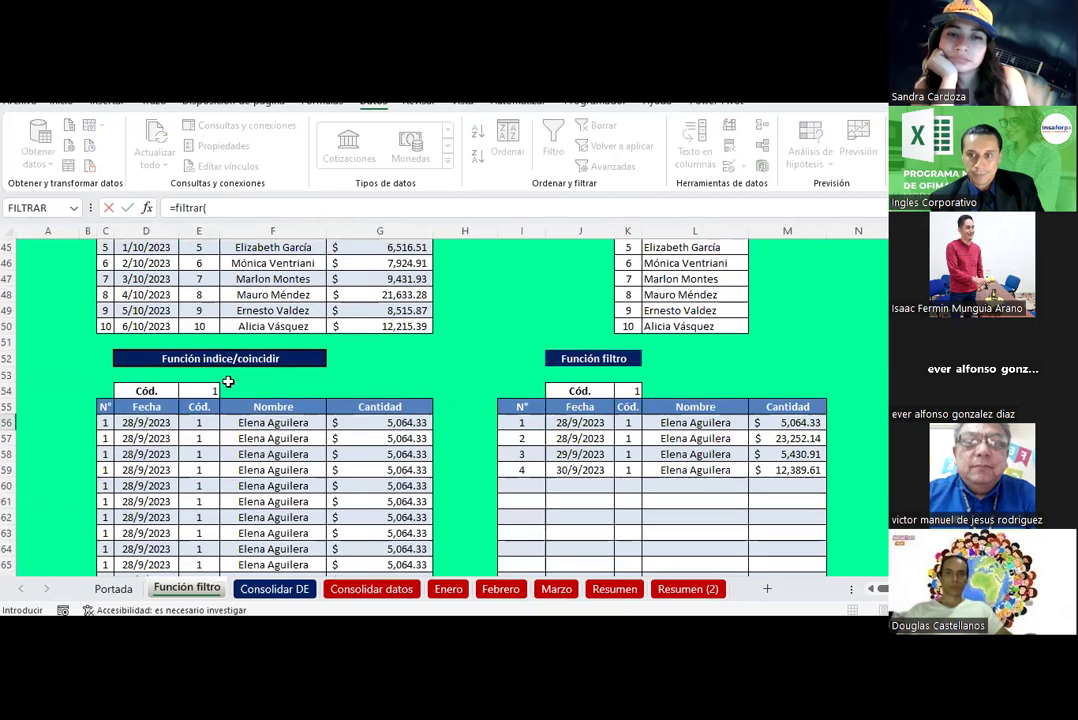
{"action": "scroll", "coordinate": [228, 381], "scroll_direction": "up", "scroll_amount": 1}
{"action": "scroll", "coordinate": [228, 381], "scroll_direction": "up", "scroll_amount": 1}
{"action": "mouse_move", "coordinate": [102, 309]}
{"action": "left_mouse_down"}
{"action": "mouse_move", "coordinate": [310, 419]}
{"action": "mouse_move", "coordinate": [363, 468]}
{"action": "left_mouse_up"}
{"action": "key", "text": "F4"}
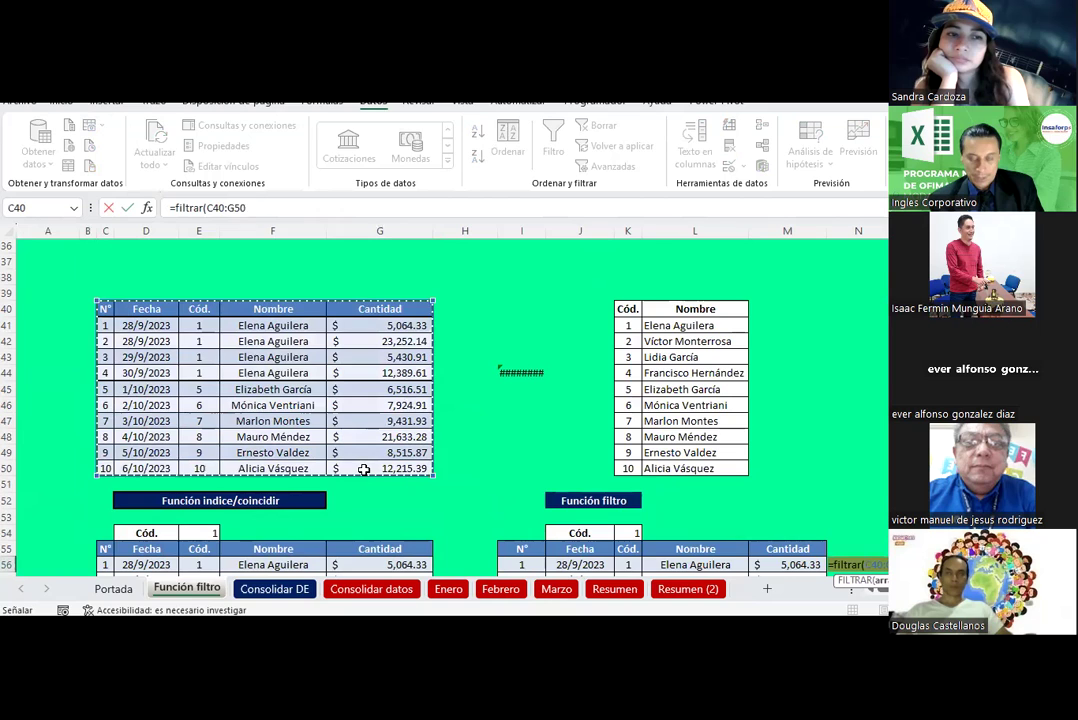
- Begin the date condition as (($D$40:$D$50 using the Fecha column
{"action": "left_click", "coordinate": [298, 203]}
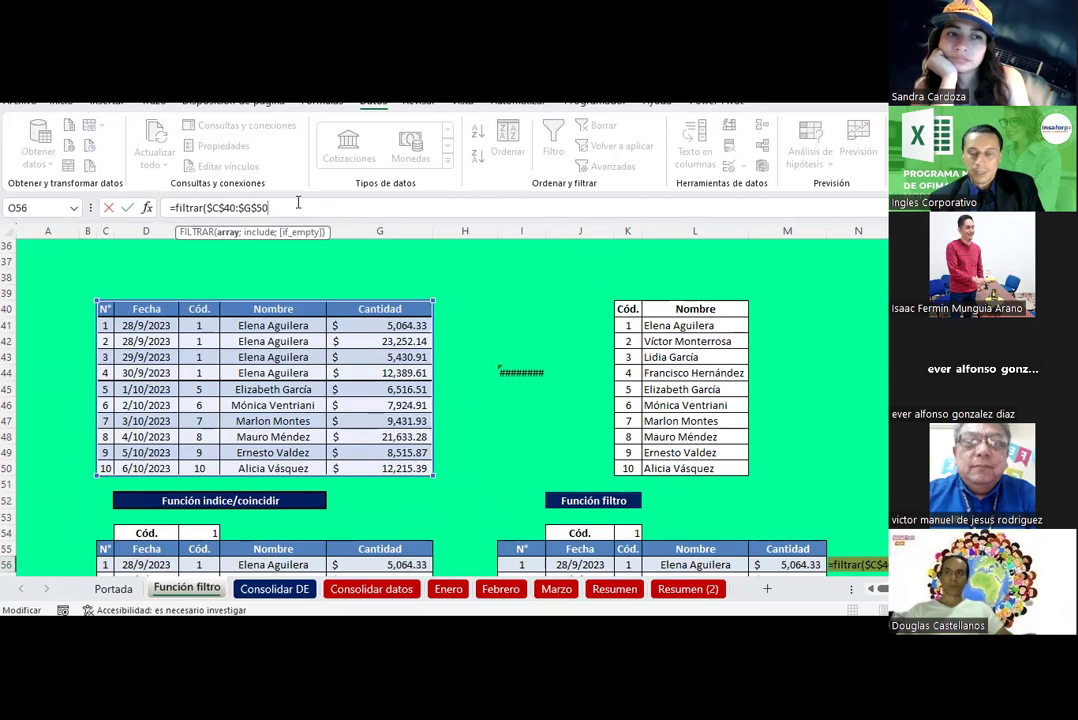
{"action": "type", "text": ";"}
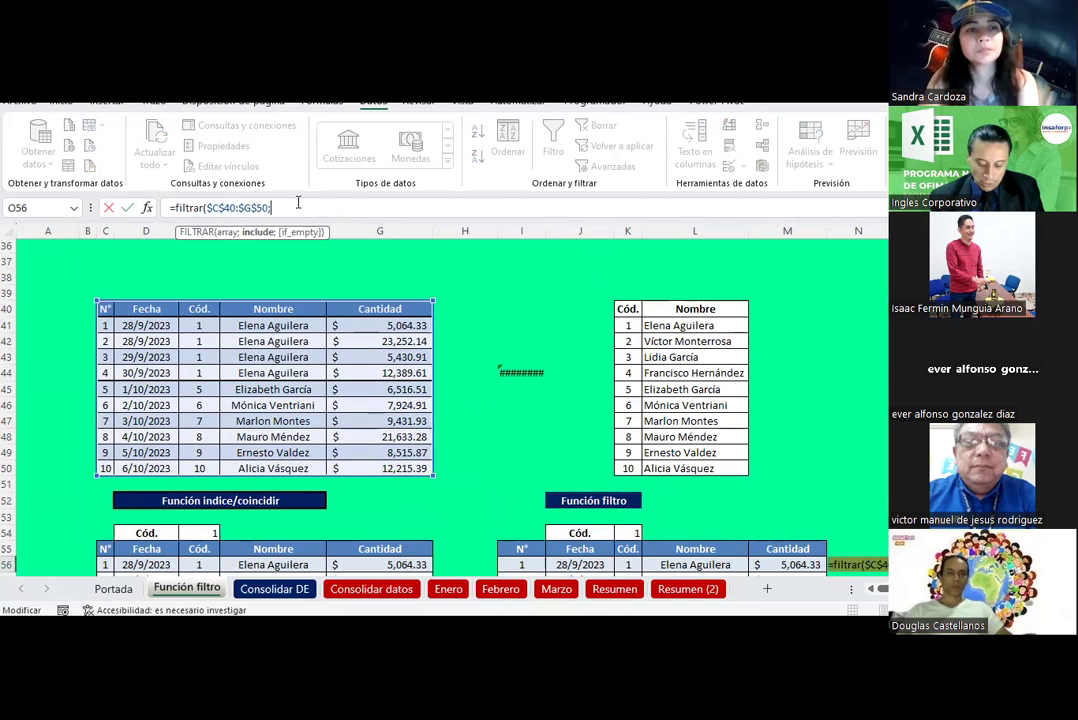
{"action": "type", "text": "(("}
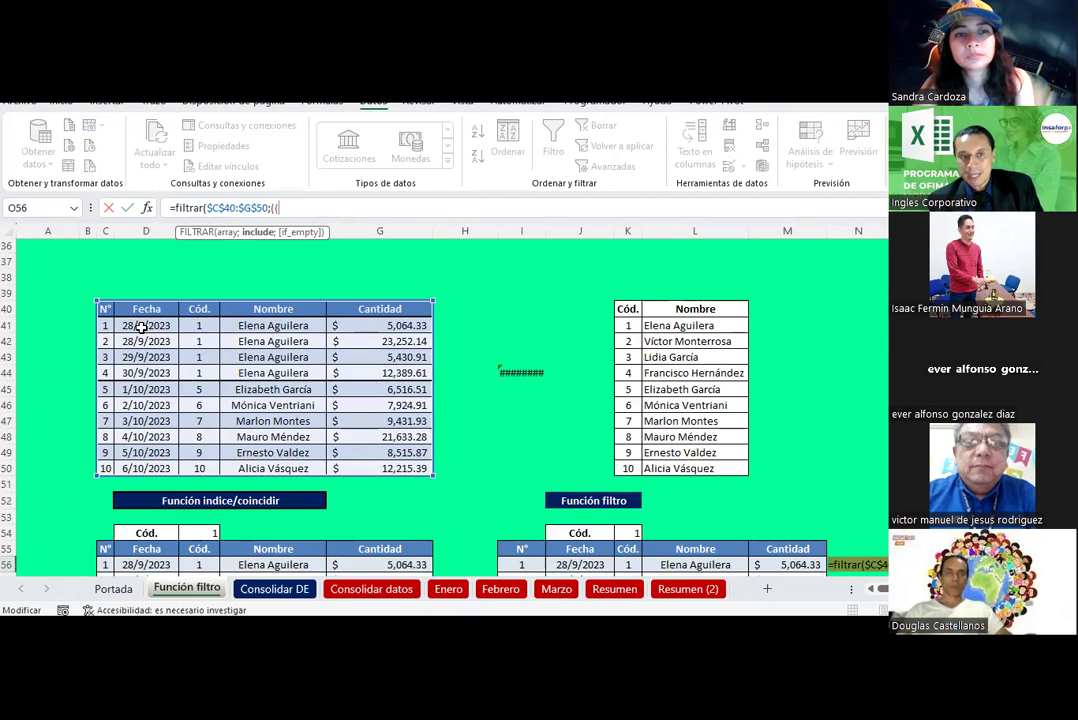
{"action": "left_click_drag", "start_coordinate": [142, 328], "coordinate": [138, 466]}
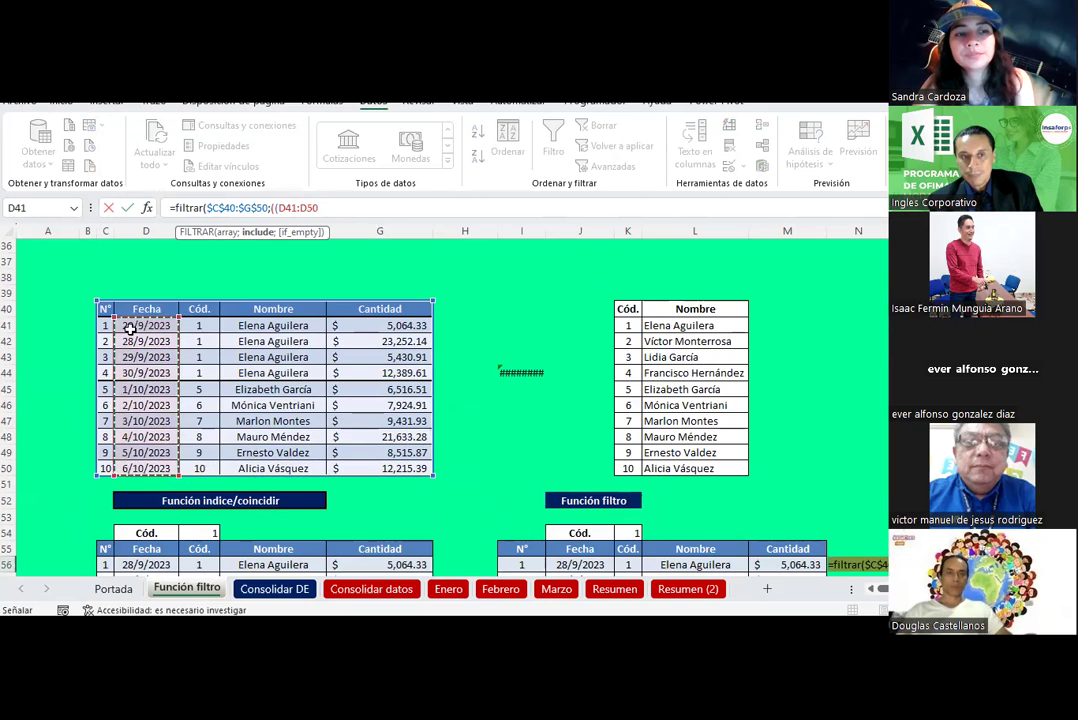
{"action": "left_click_drag", "start_coordinate": [130, 312], "coordinate": [152, 470]}
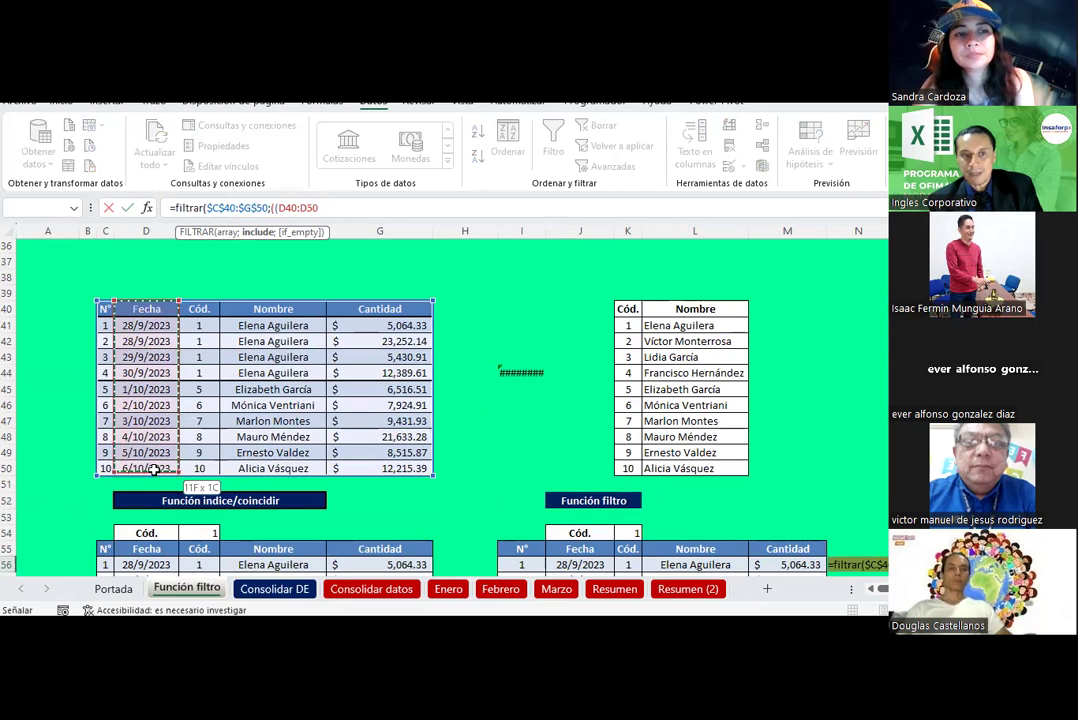
{"action": "key", "text": "F4"}
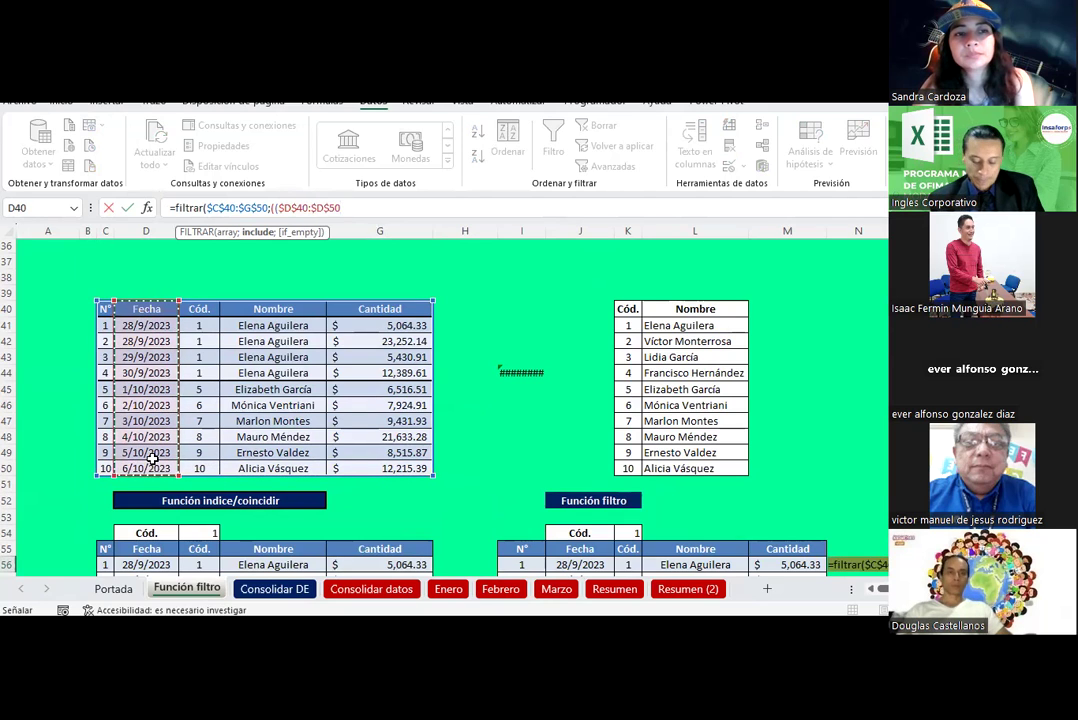
- Compare the dates against $Q$54 and add the multiplication for a second condition
{"action": "type", "text": "="}
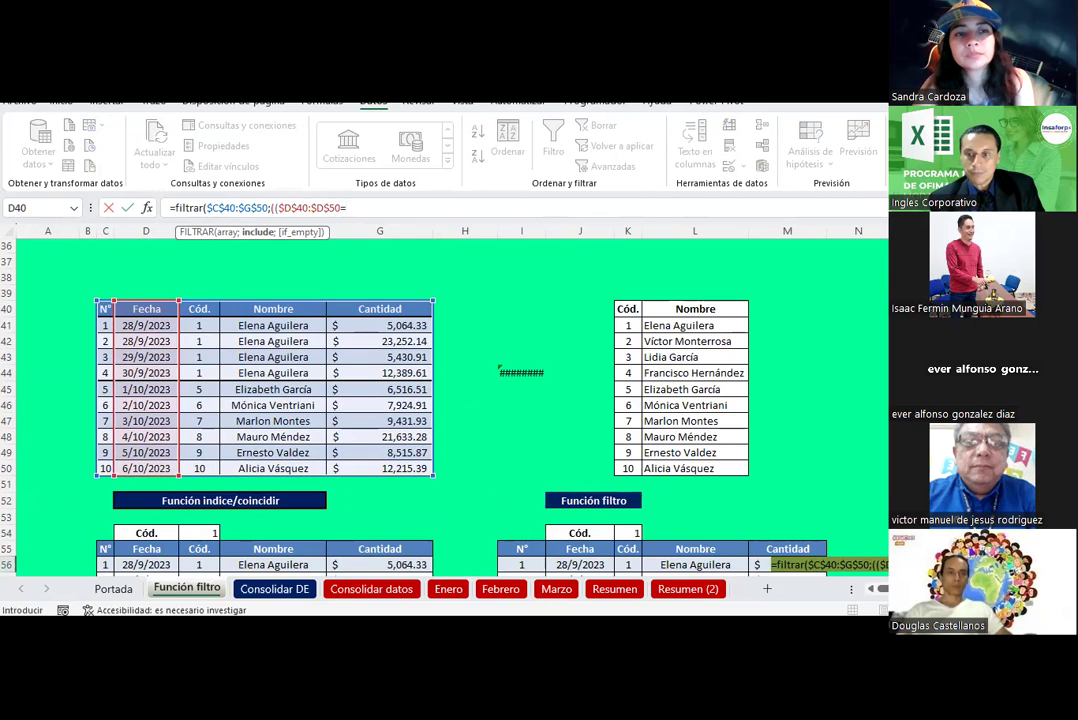
{"action": "scroll", "coordinate": [790, 480], "scroll_direction": "right", "scroll_amount": 2}
{"action": "scroll", "coordinate": [830, 480], "scroll_direction": "down", "scroll_amount": 1}
{"action": "left_click", "coordinate": [872, 485]}
{"action": "key", "text": "F4"}
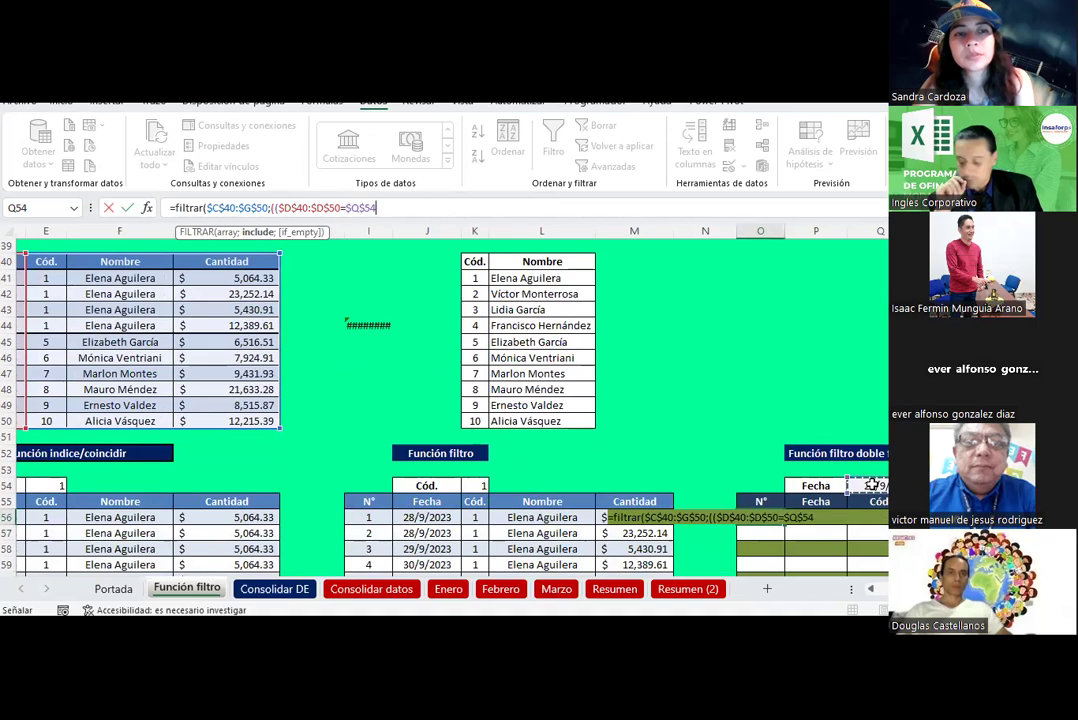
{"action": "type", "text": ")"}
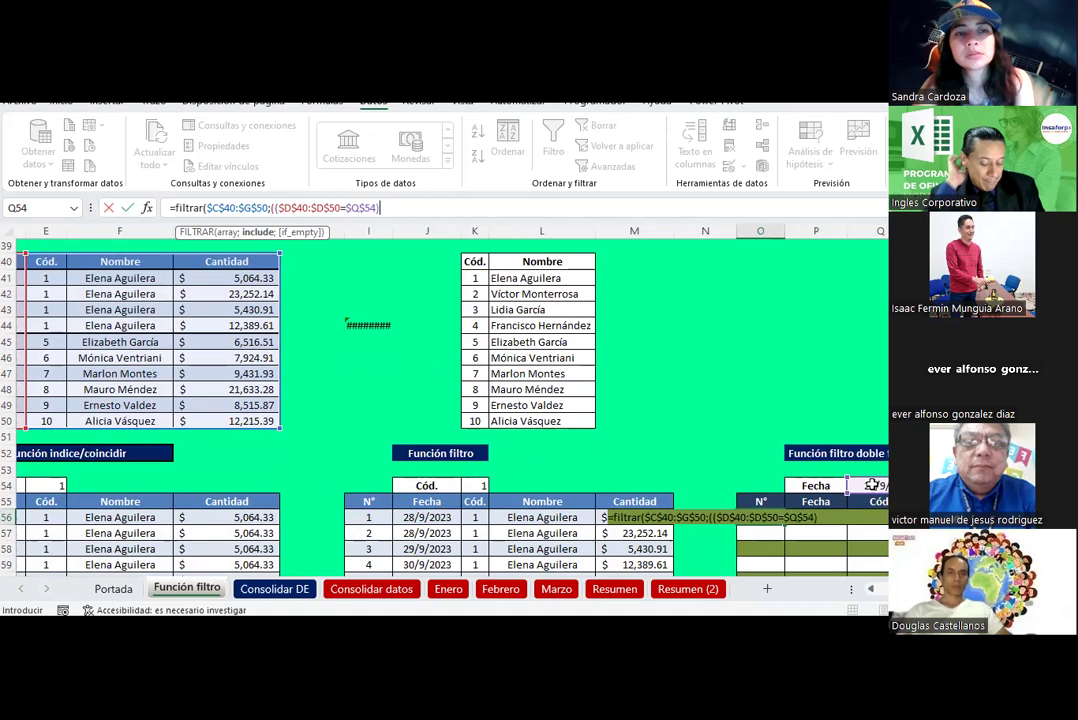
{"action": "type", "text": "*"}
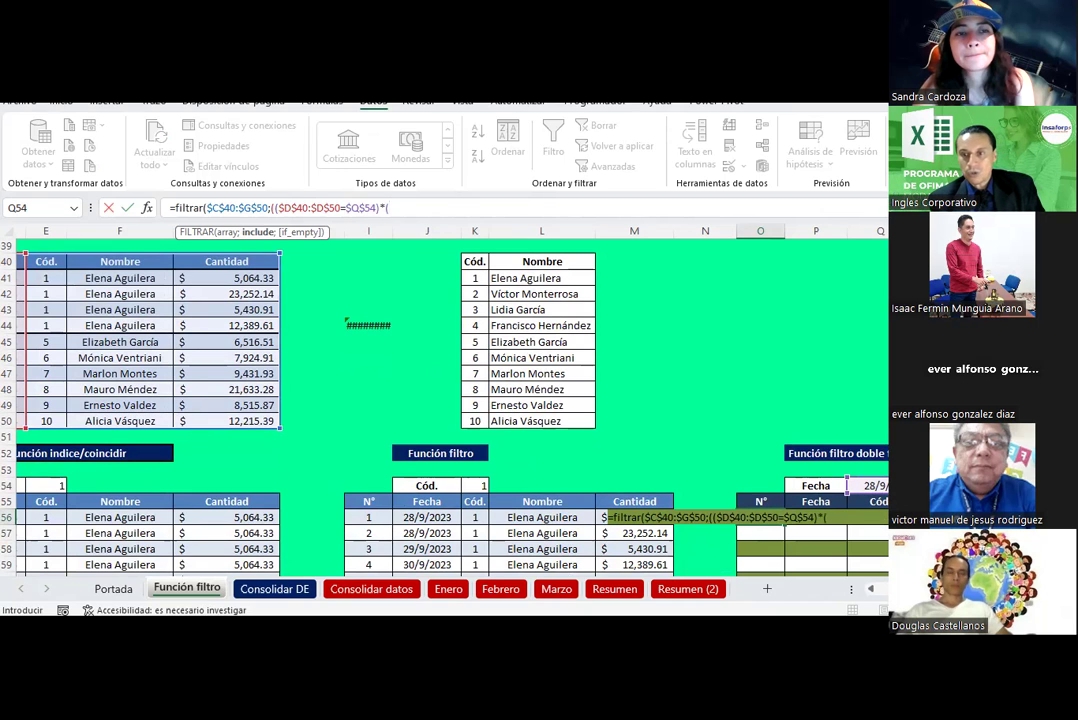
- Add the condition ($E$40:$E$50=$S$54) and the "No existe" fallback
{"action": "scroll", "coordinate": [195, 261], "scroll_direction": "left", "scroll_amount": 4}
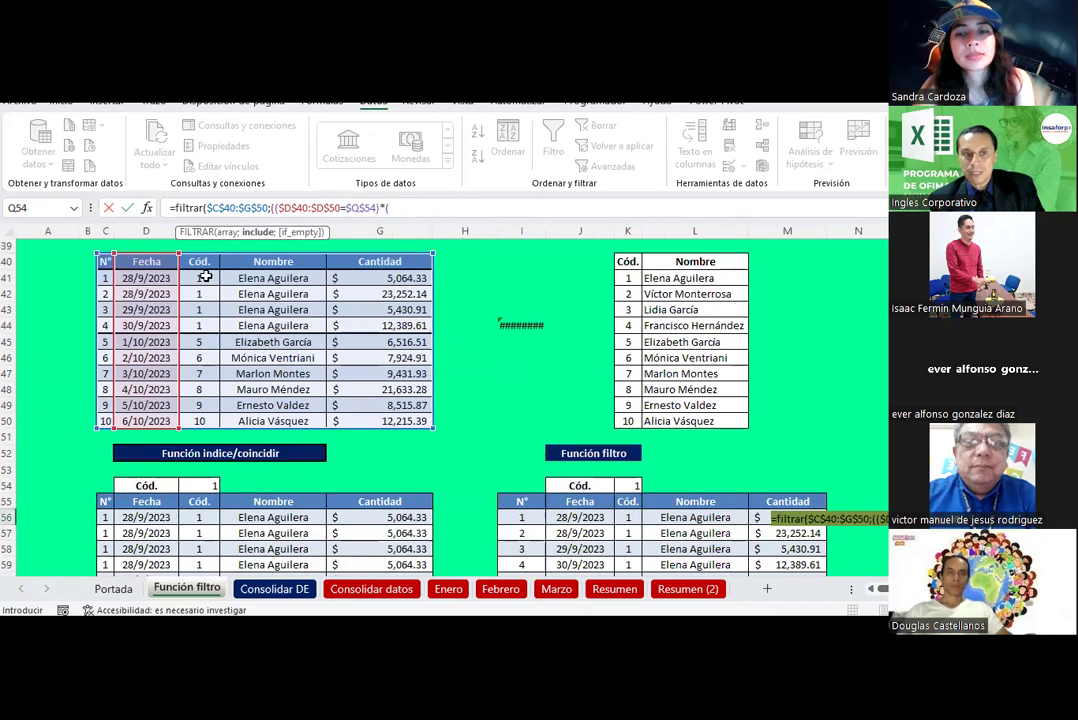
{"action": "left_click_drag", "start_coordinate": [195, 261], "coordinate": [198, 421]}
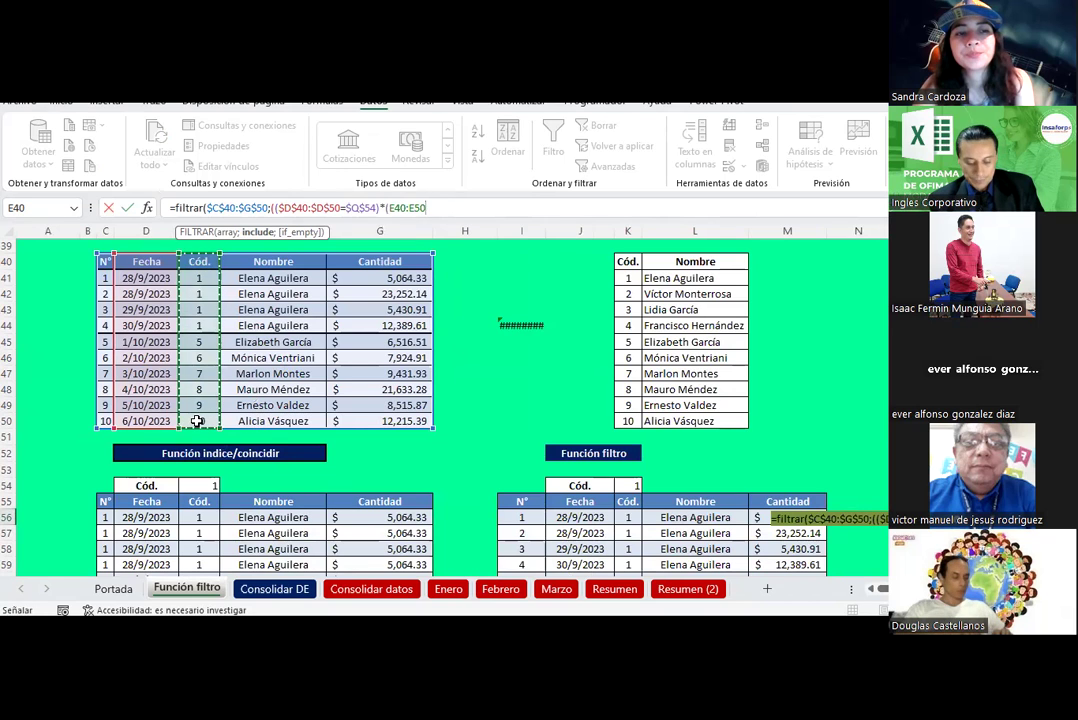
{"action": "type", "text": "$E$50="}
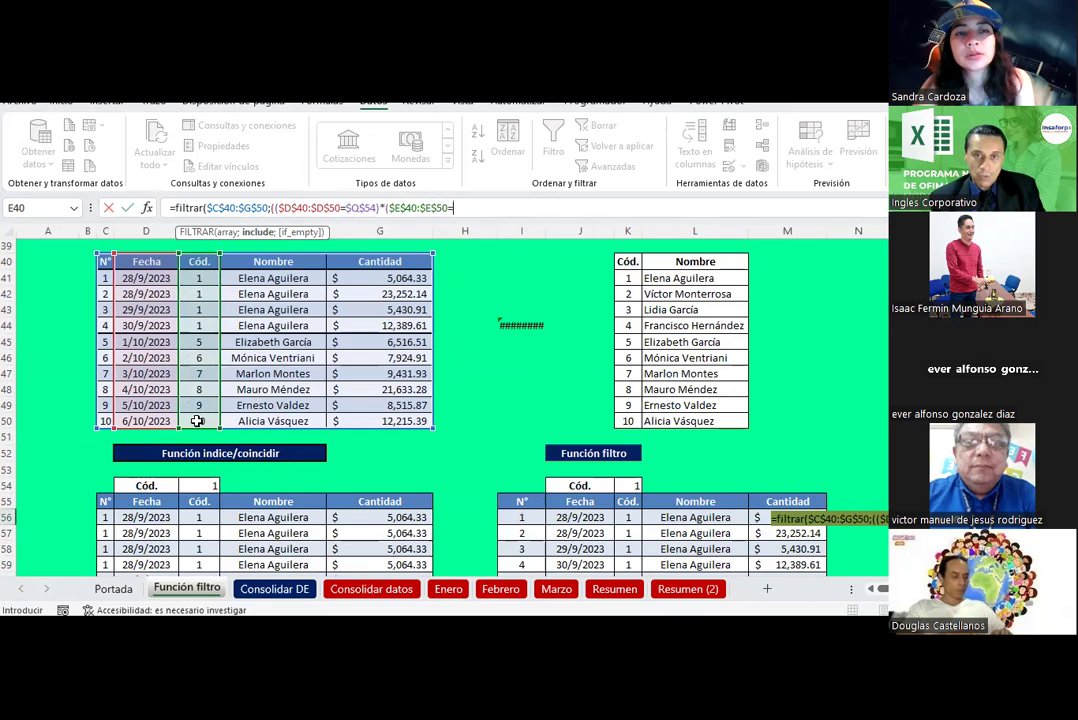
{"action": "scroll", "coordinate": [450, 400], "scroll_direction": "right", "scroll_amount": 3}
{"action": "left_click", "coordinate": [1008, 487]}
{"action": "key", "text": "F4"}
{"action": "key", "text": "F4"}
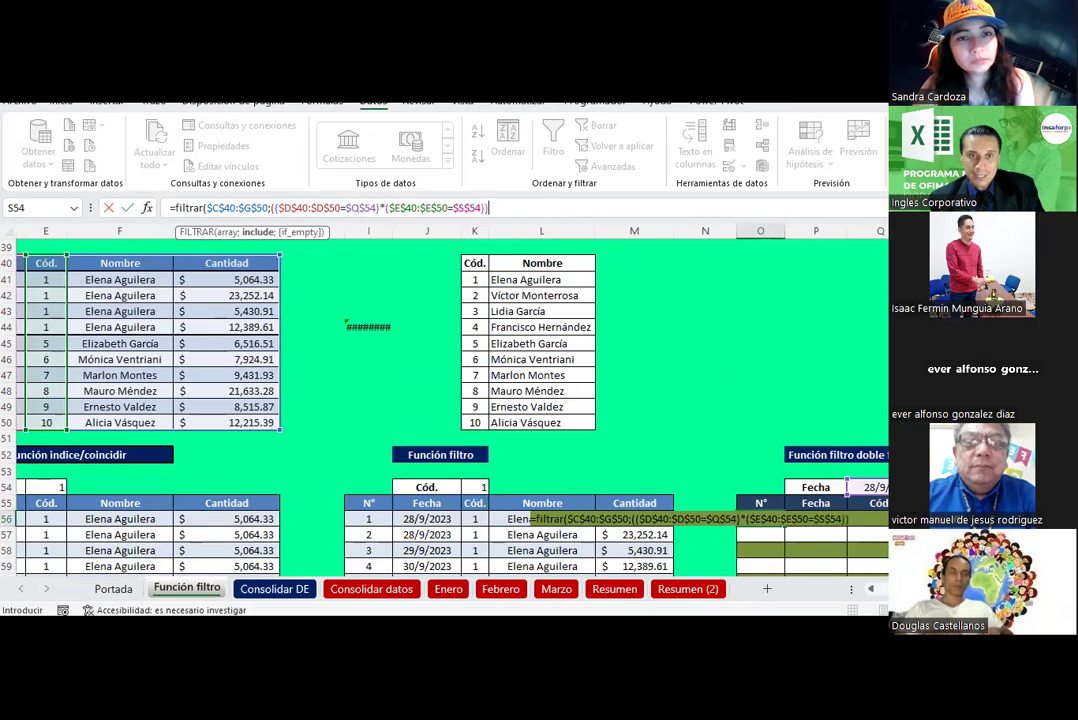
{"action": "type", "text": "))"}
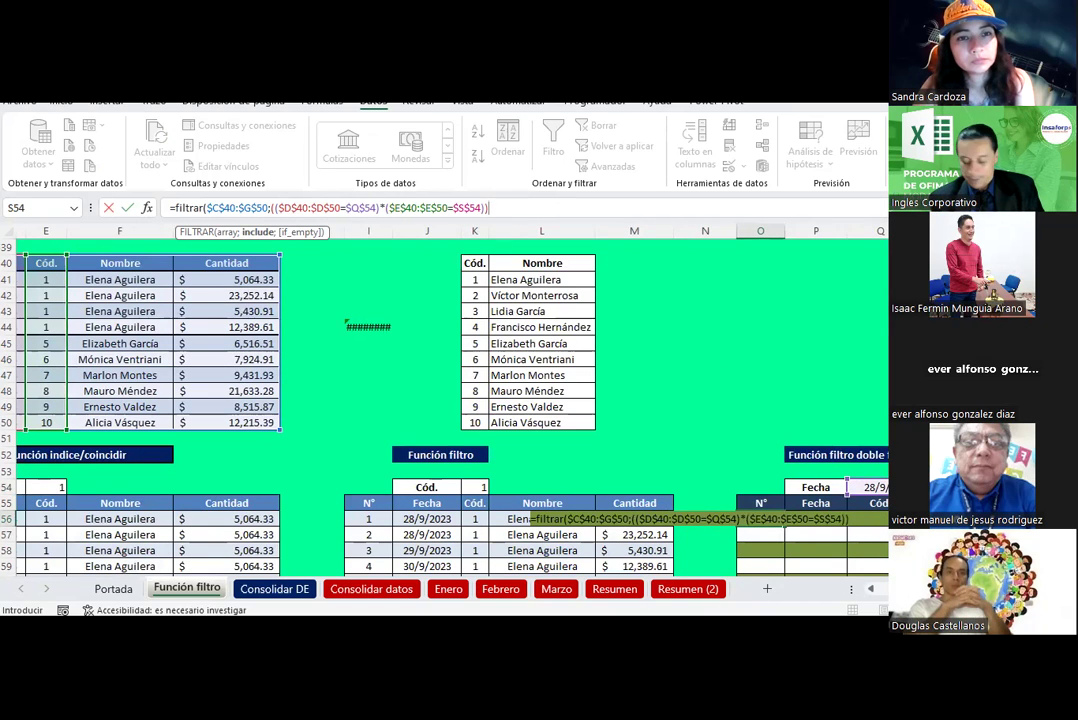
{"action": "type", "text": ";"}
{"action": "type", "text": "\"No existe\")"}
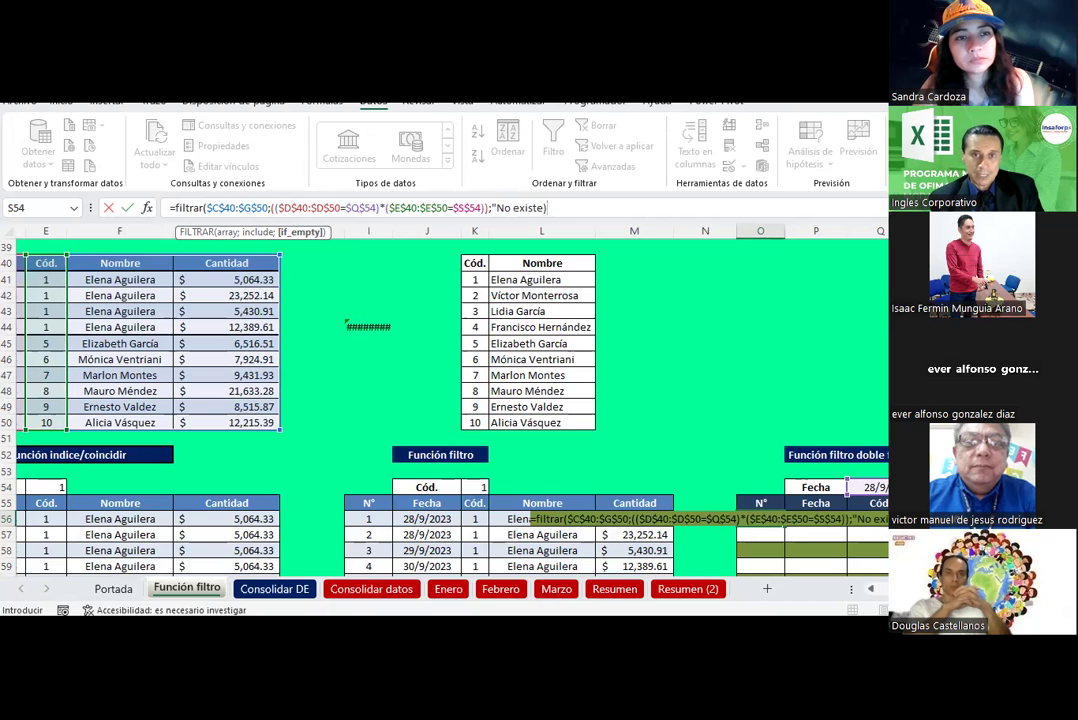
- Commit the corrected FILTRAR formula in O56, accepting Excel's suggested fix, and return to O56
{"action": "key", "text": "Return"}
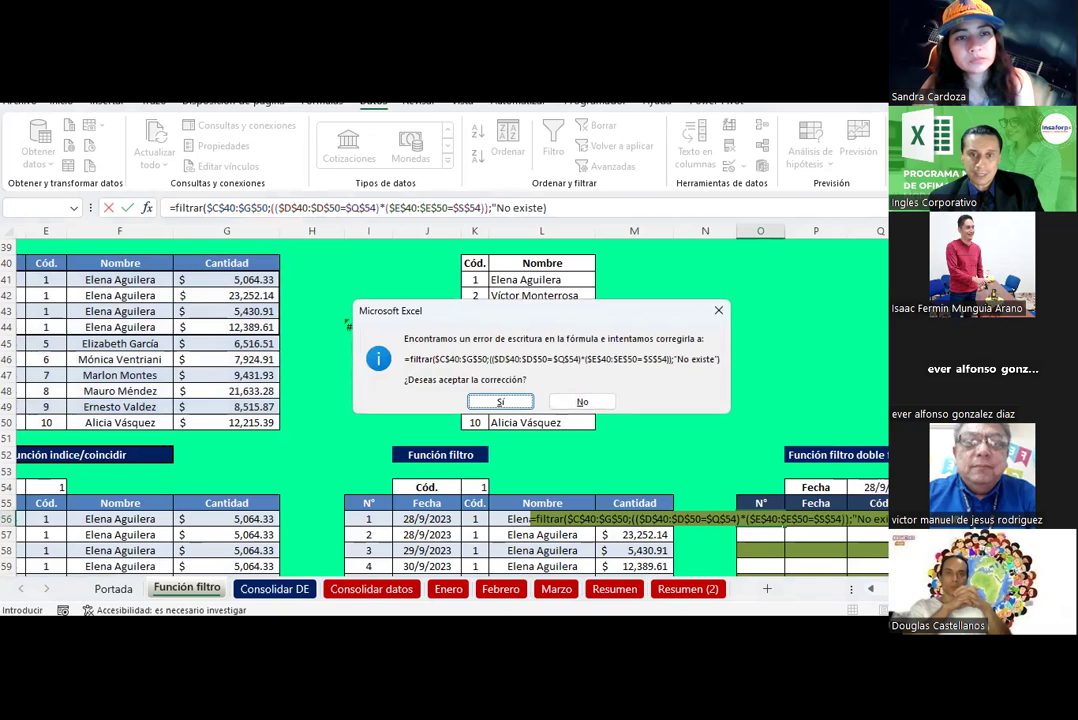
{"action": "key", "text": "Return"}
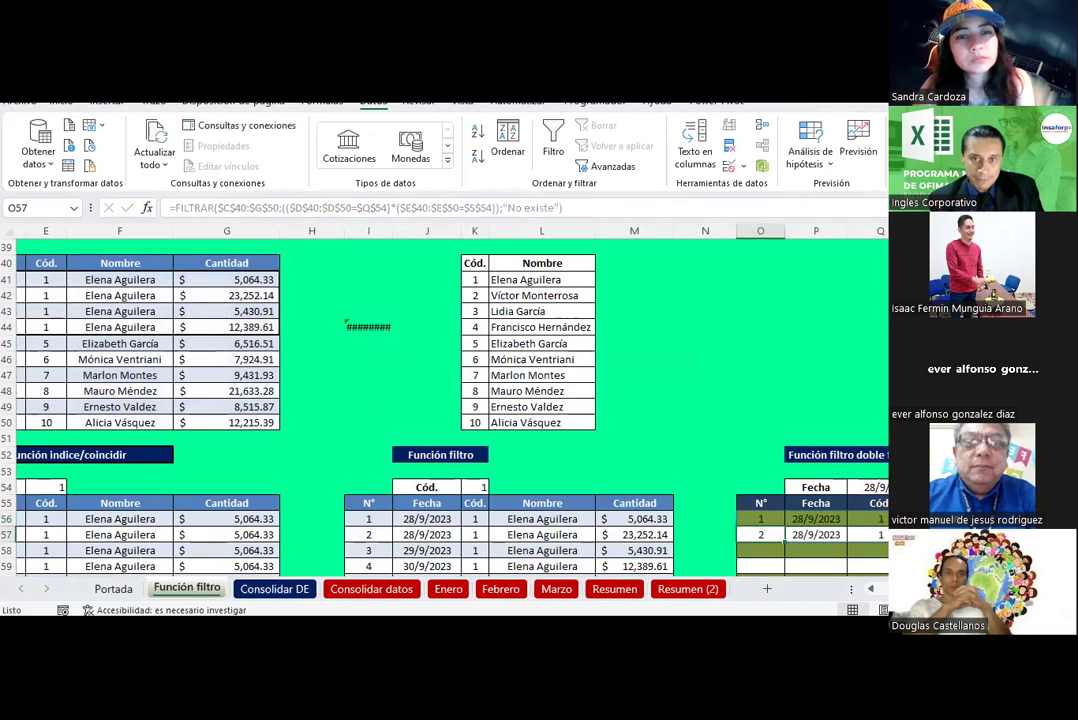
{"action": "key", "text": "Up"}
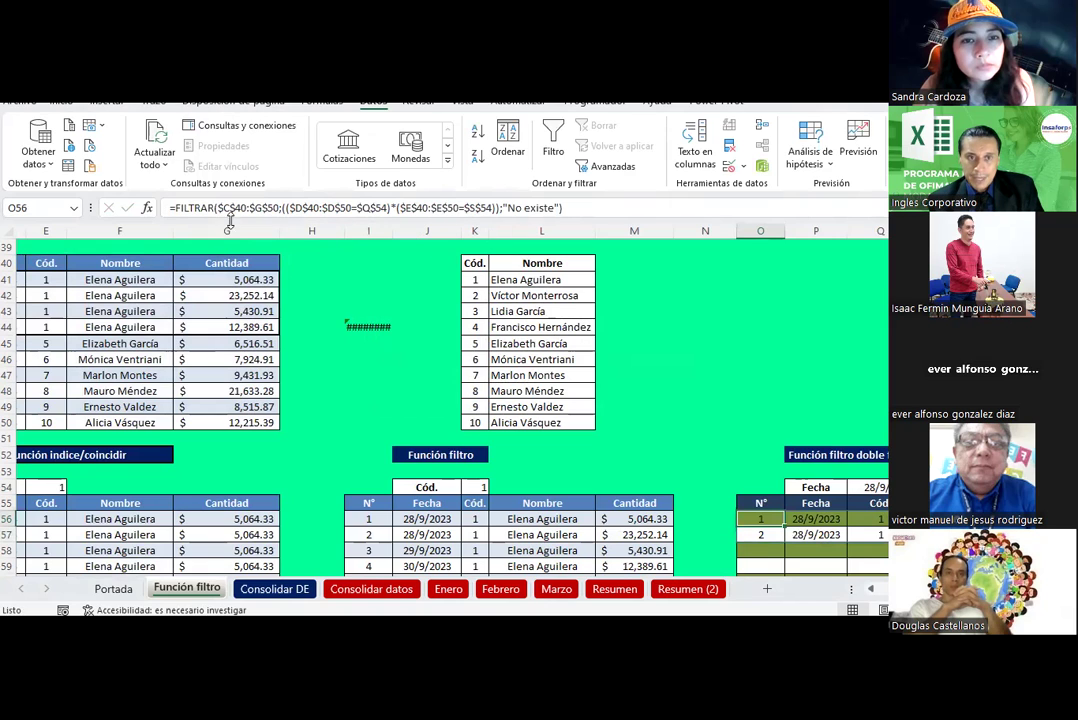
{"action": "left_click_drag", "start_coordinate": [217, 207], "coordinate": [288, 207]}
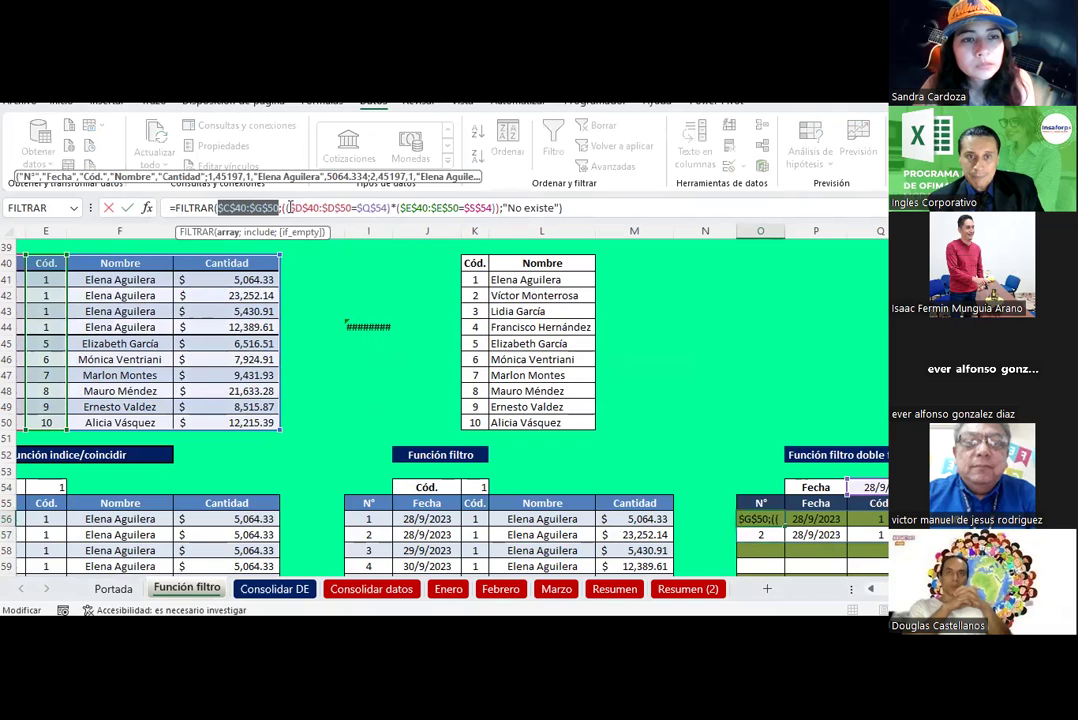
{"action": "left_click_drag", "start_coordinate": [357, 207], "coordinate": [391, 207]}
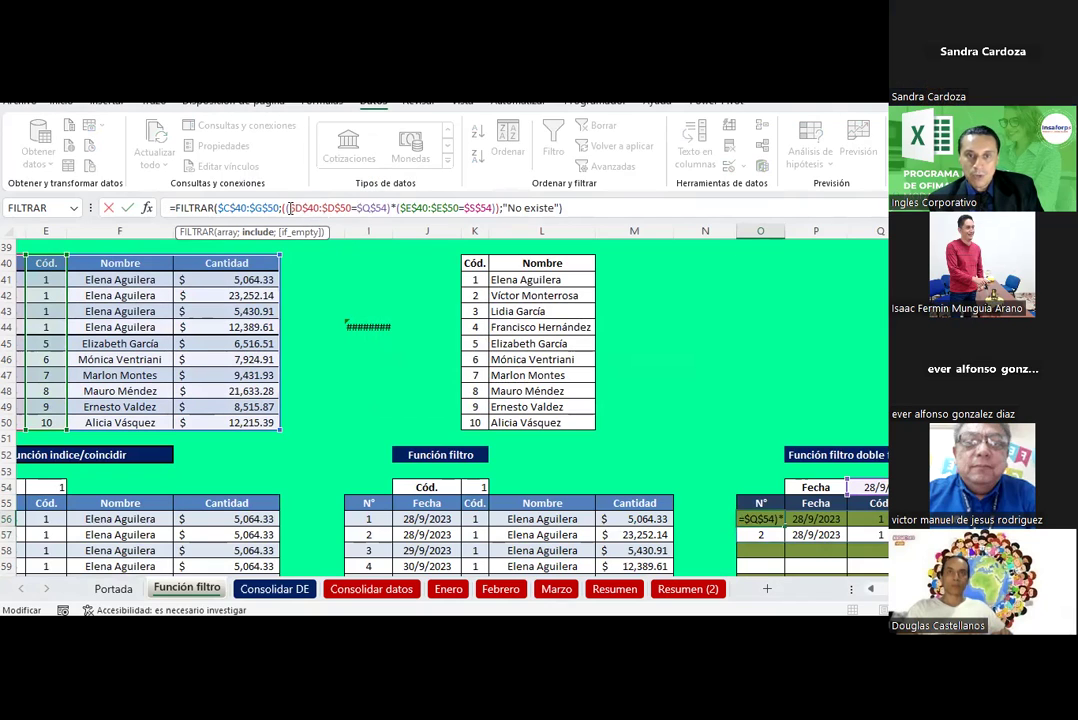
{"action": "left_click_drag", "start_coordinate": [289, 208], "coordinate": [352, 208]}
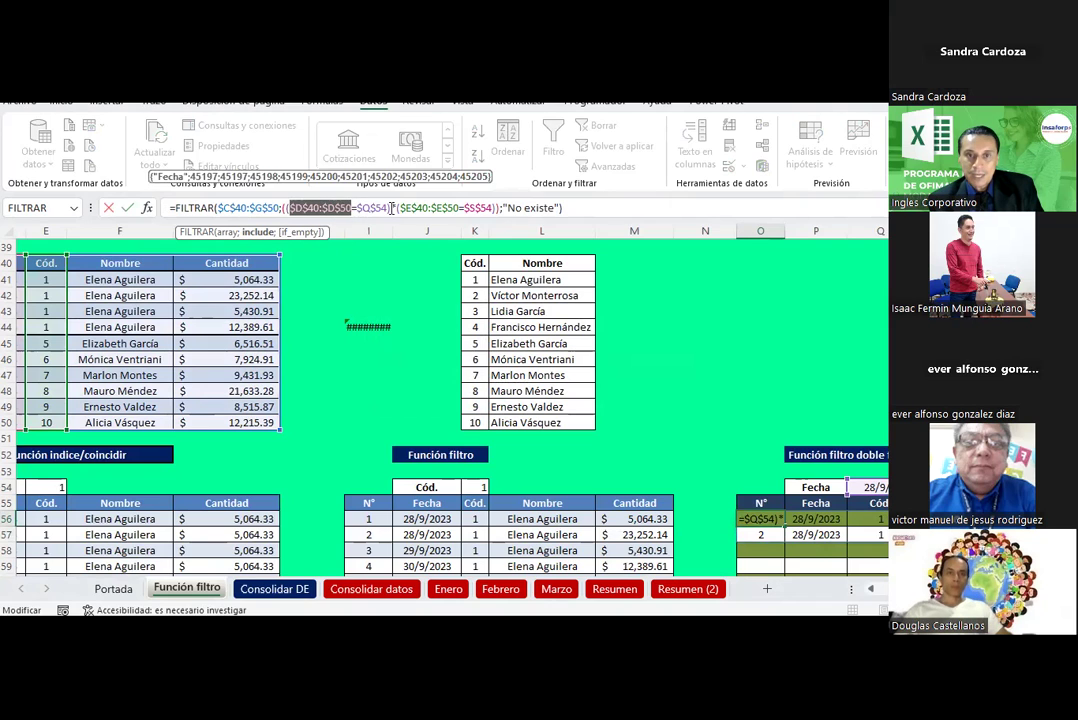
{"action": "left_click", "coordinate": [393, 208]}
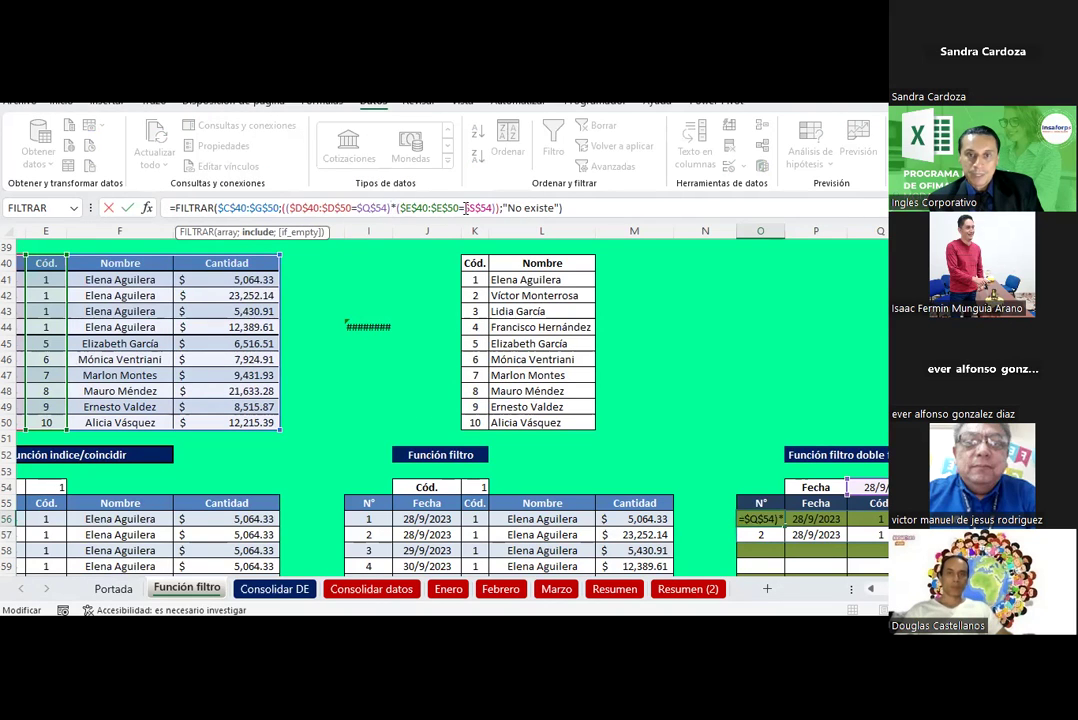
{"action": "left_click_drag", "start_coordinate": [467, 208], "coordinate": [493, 208]}
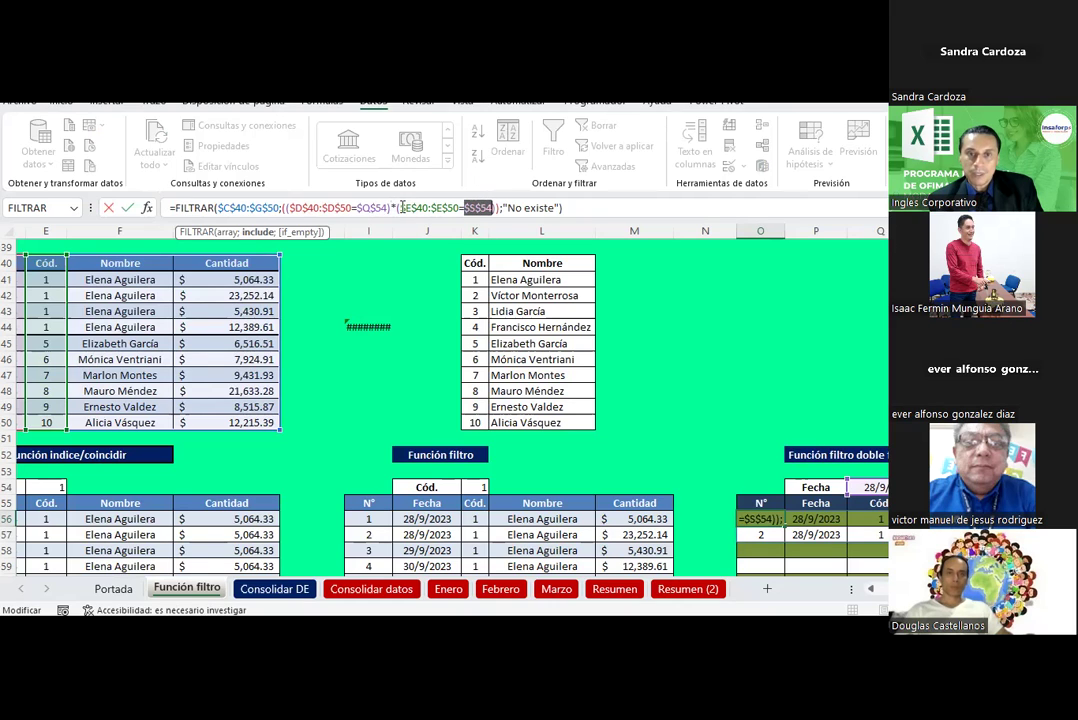
{"action": "left_click", "coordinate": [399, 208]}
{"action": "left_click_drag", "start_coordinate": [401, 208], "coordinate": [461, 197]}
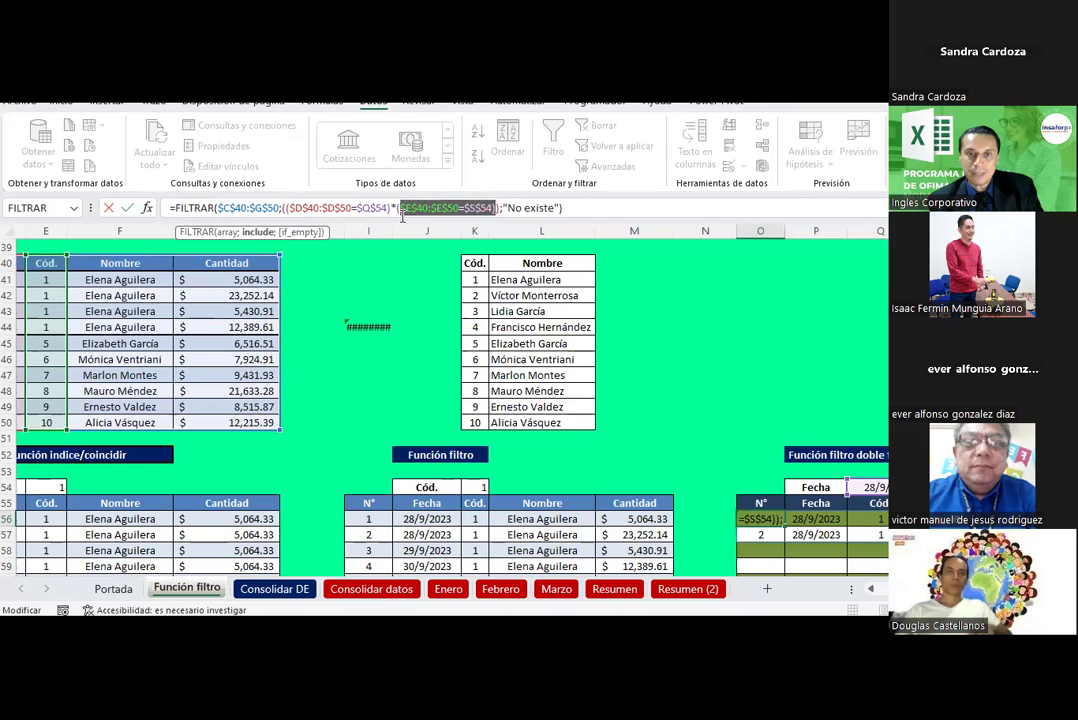
{"action": "mouse_move", "coordinate": [388, 208]}
{"action": "left_mouse_down"}
{"action": "mouse_move", "coordinate": [292, 210]}
{"action": "mouse_move", "coordinate": [500, 206]}
{"action": "left_mouse_up"}
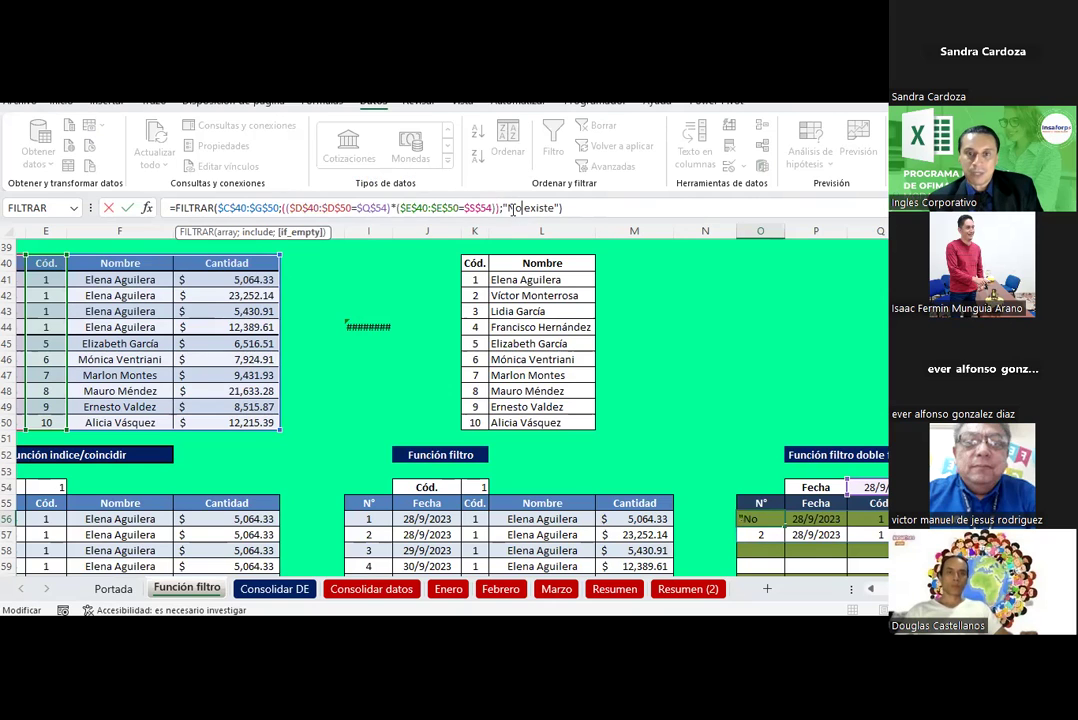
{"action": "key", "text": "Escape"}
{"action": "left_click", "coordinate": [797, 366]}
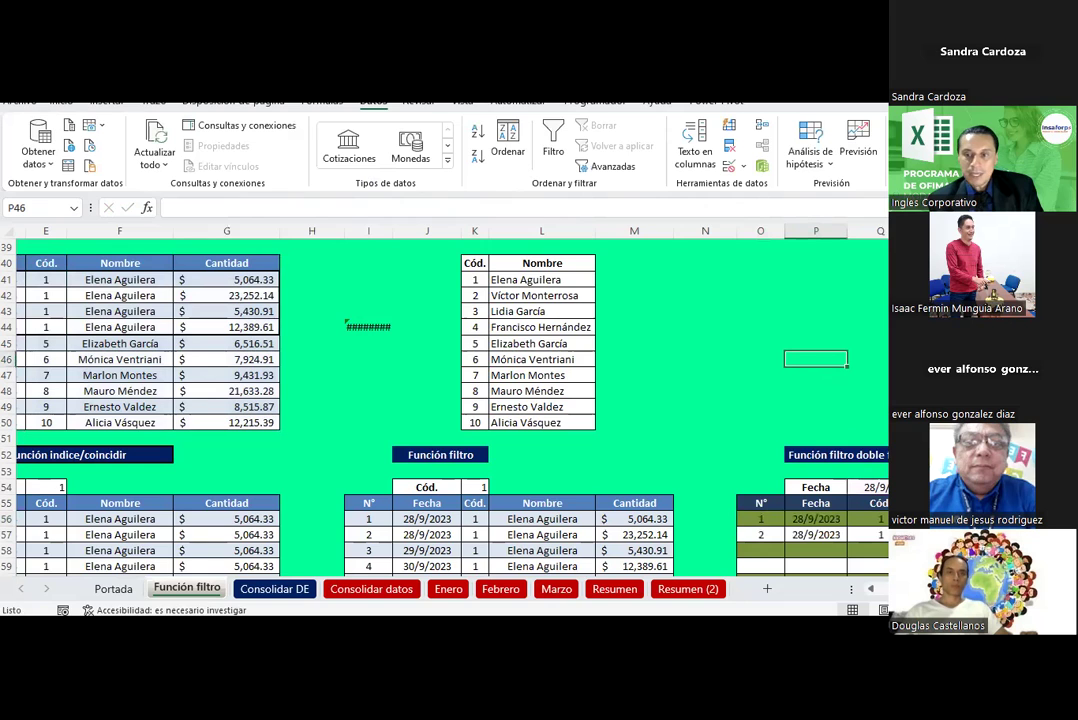
{"action": "scroll", "coordinate": [155, 273], "scroll_direction": "left", "scroll_amount": 2}
{"action": "scroll", "coordinate": [155, 273], "scroll_direction": "left", "scroll_amount": 2}
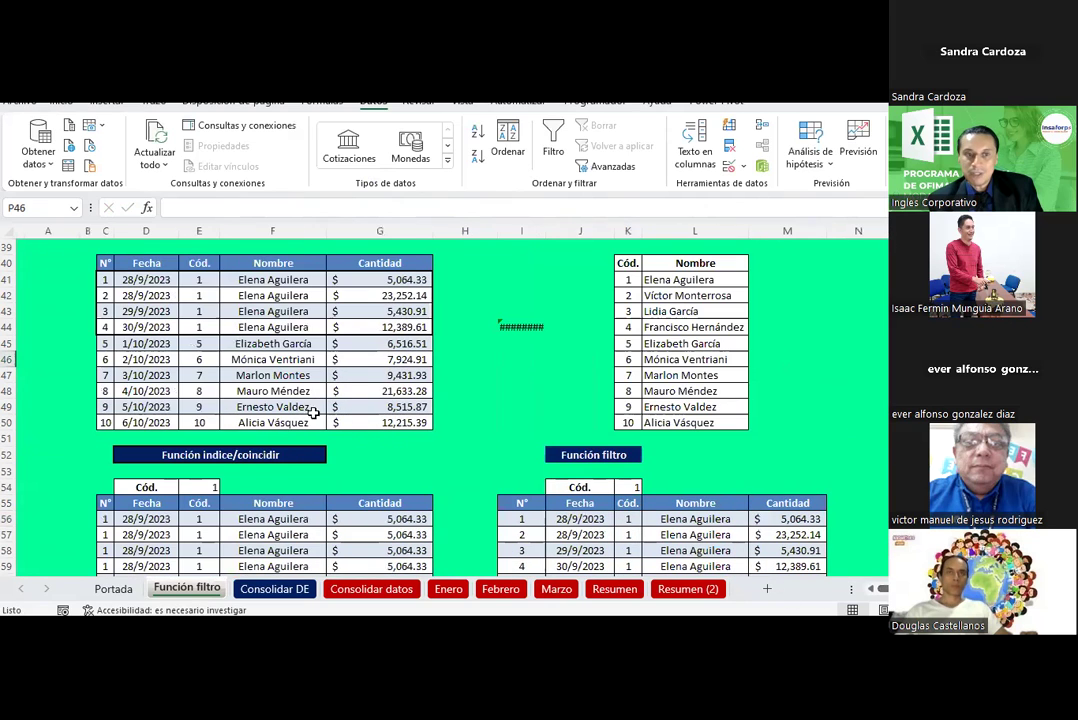
{"action": "left_click_drag", "start_coordinate": [152, 279], "coordinate": [386, 298]}
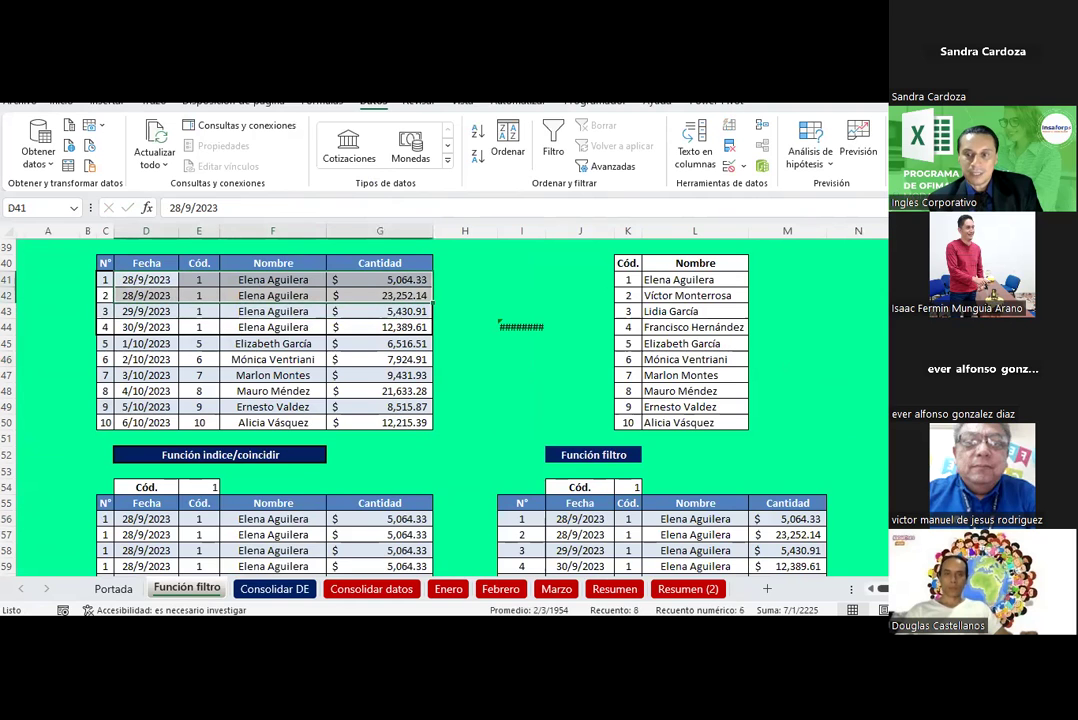
{"action": "scroll", "coordinate": [450, 400], "scroll_direction": "right", "scroll_amount": 2}
{"action": "scroll", "coordinate": [450, 400], "scroll_direction": "right", "scroll_amount": 4}
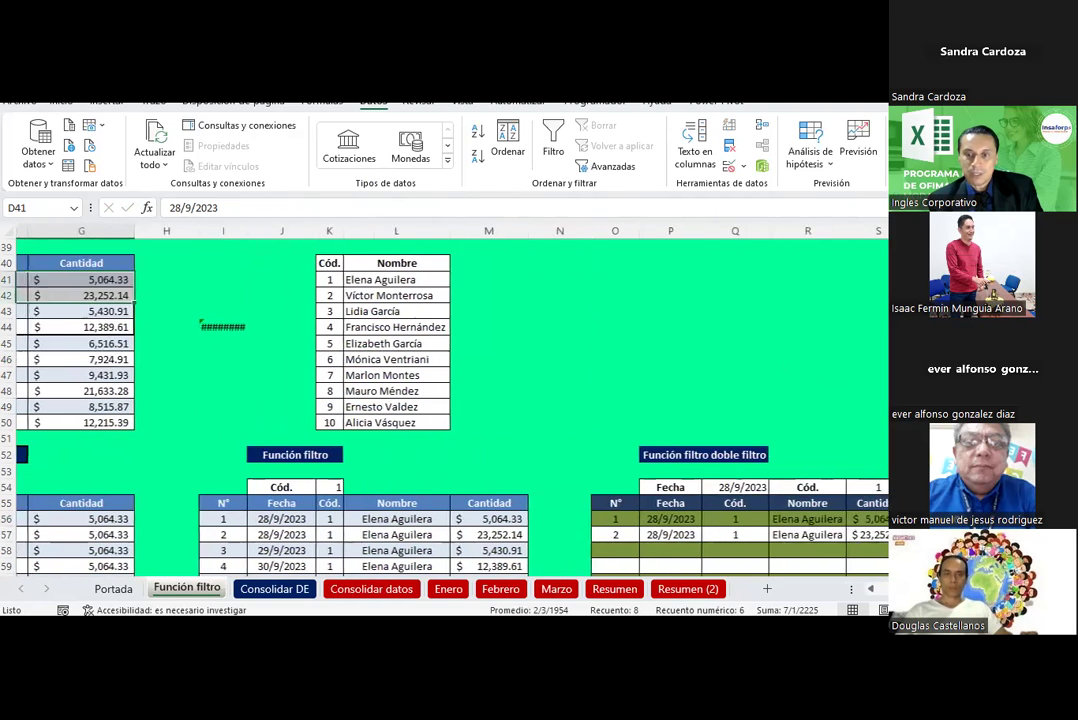
- Set the Q54 date criterion to 29/9/2023, then check the single 5,430.91 result in O56 and S56
{"action": "scroll", "coordinate": [741, 402], "scroll_direction": "down", "scroll_amount": 4}
{"action": "left_click", "coordinate": [579, 298]}
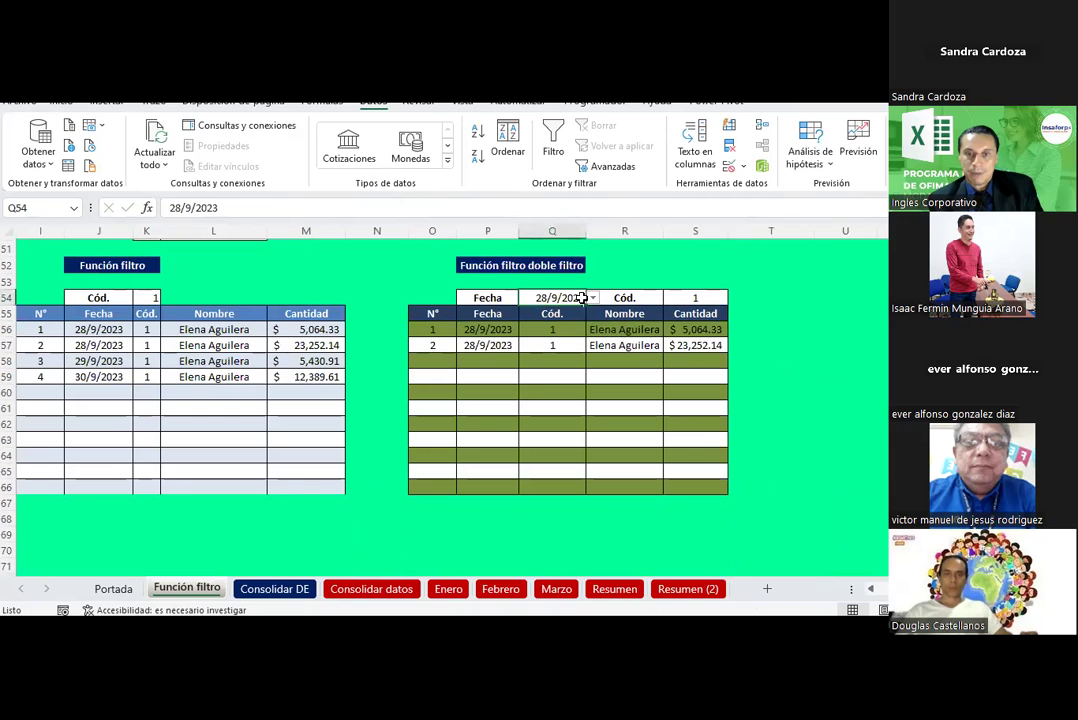
{"action": "left_click", "coordinate": [593, 298]}
{"action": "left_click", "coordinate": [553, 323]}
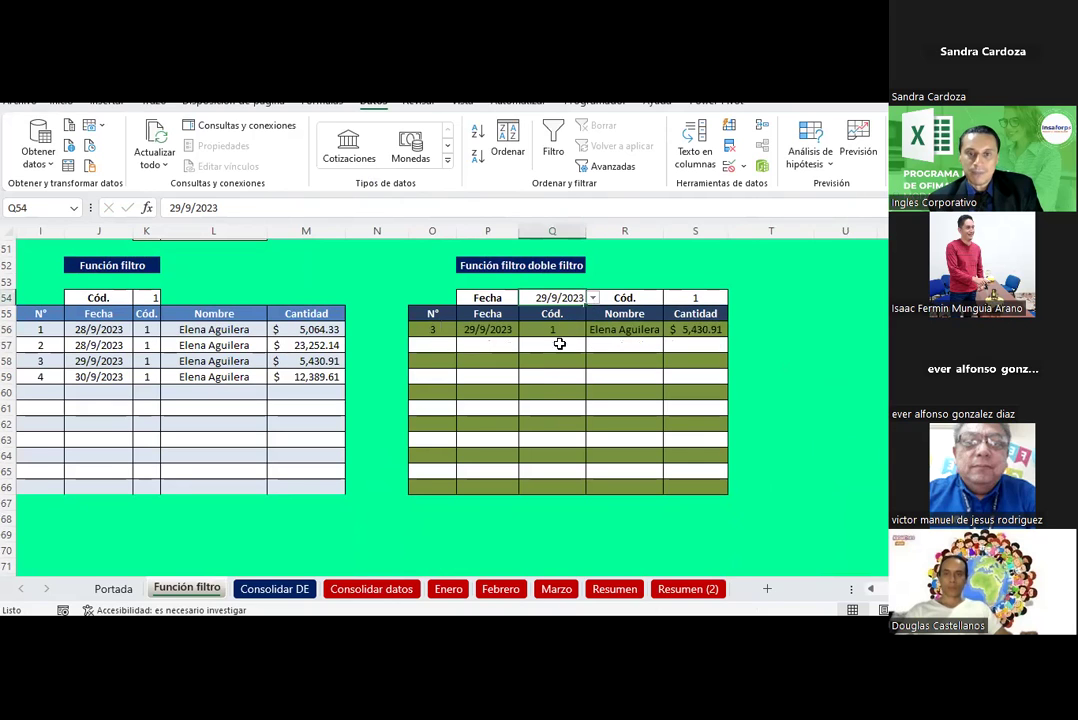
{"action": "left_click", "coordinate": [426, 330]}
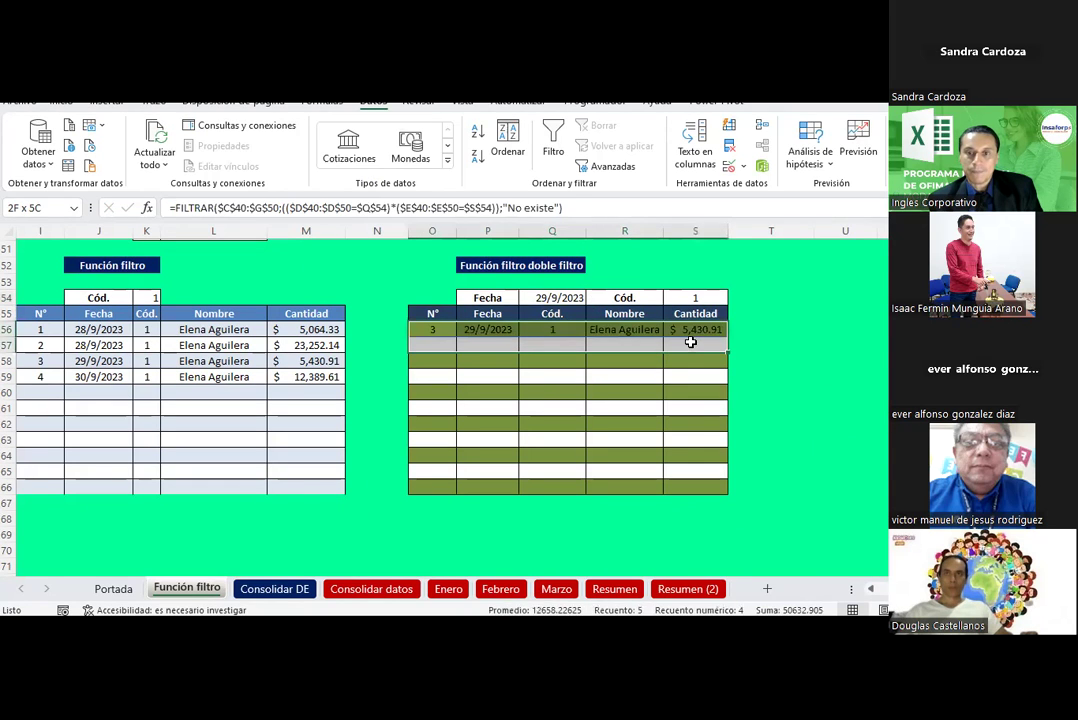
{"action": "left_click", "coordinate": [693, 330]}
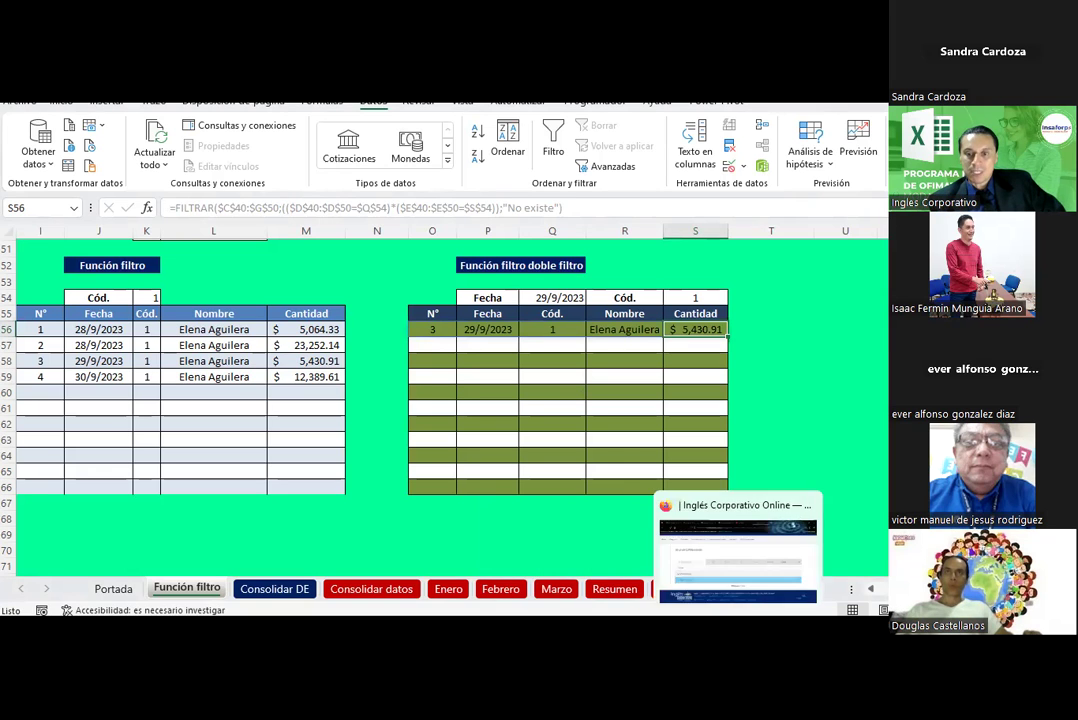
- Search Google for 'capitales del mundo' in a new Firefox tab and scroll through the results
{"action": "left_click", "coordinate": [737, 560]}
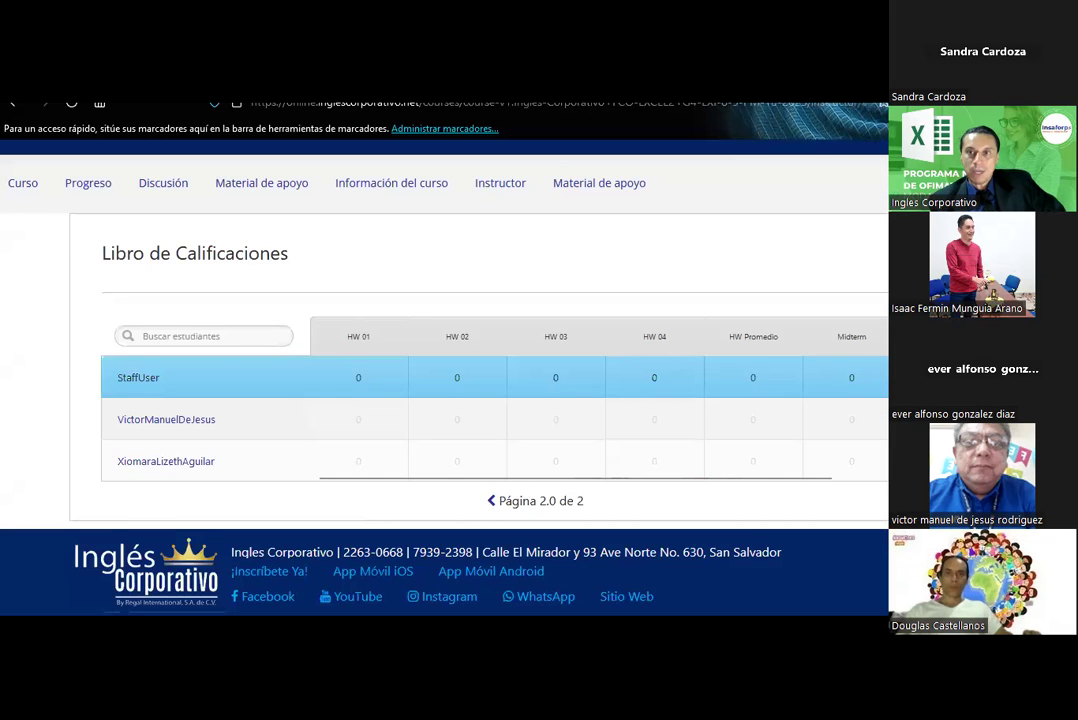
{"action": "key", "text": "ctrl+t"}
{"action": "left_click", "coordinate": [450, 108]}
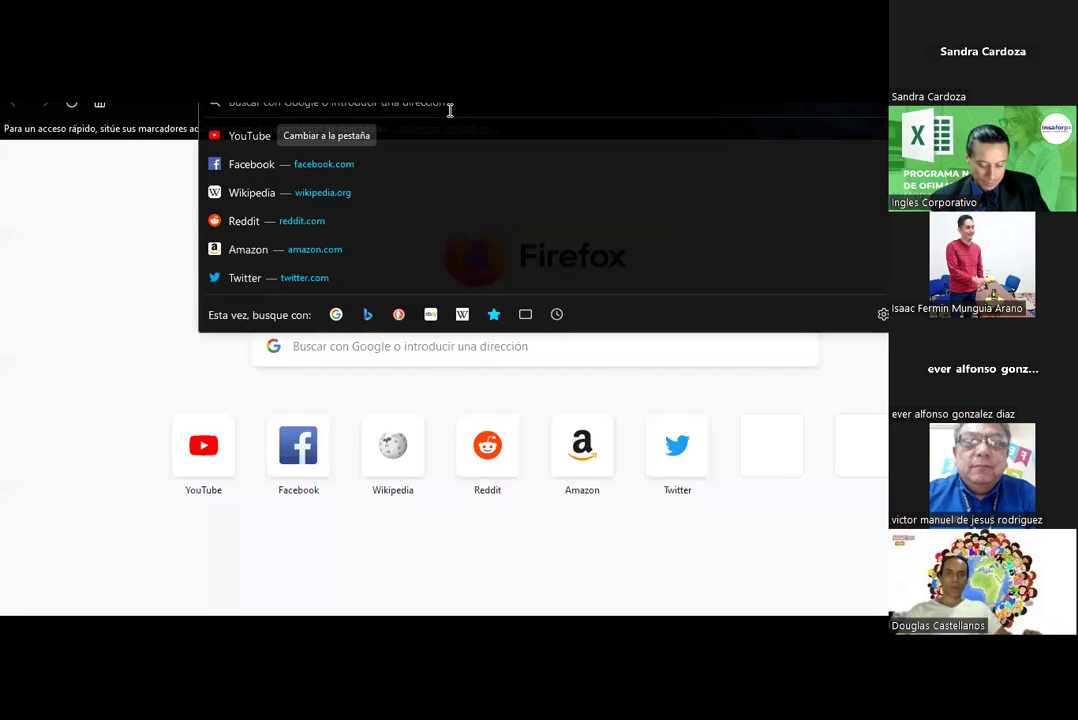
{"action": "type", "text": "capitales del"}
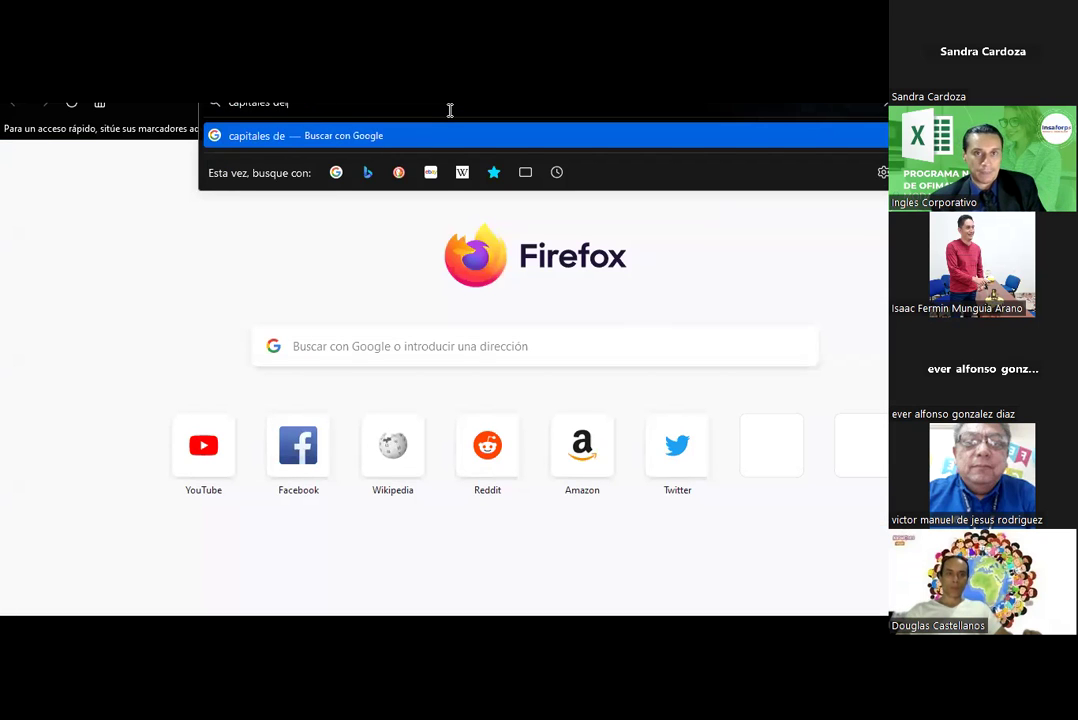
{"action": "type", "text": " mundo"}
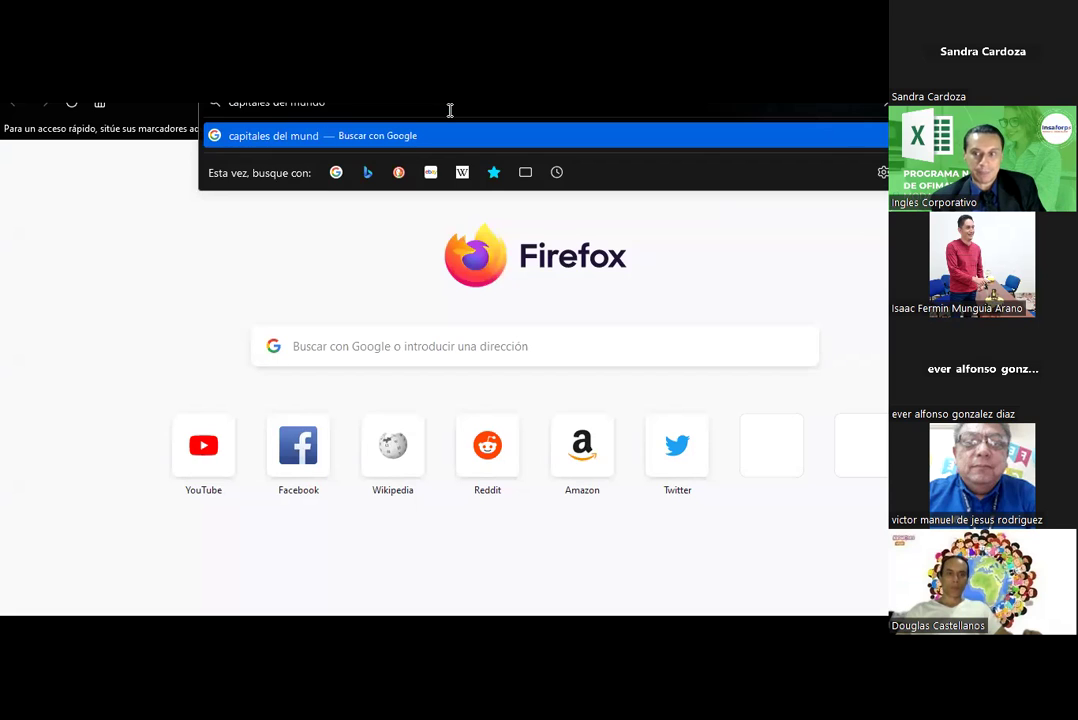
{"action": "key", "text": "Return"}
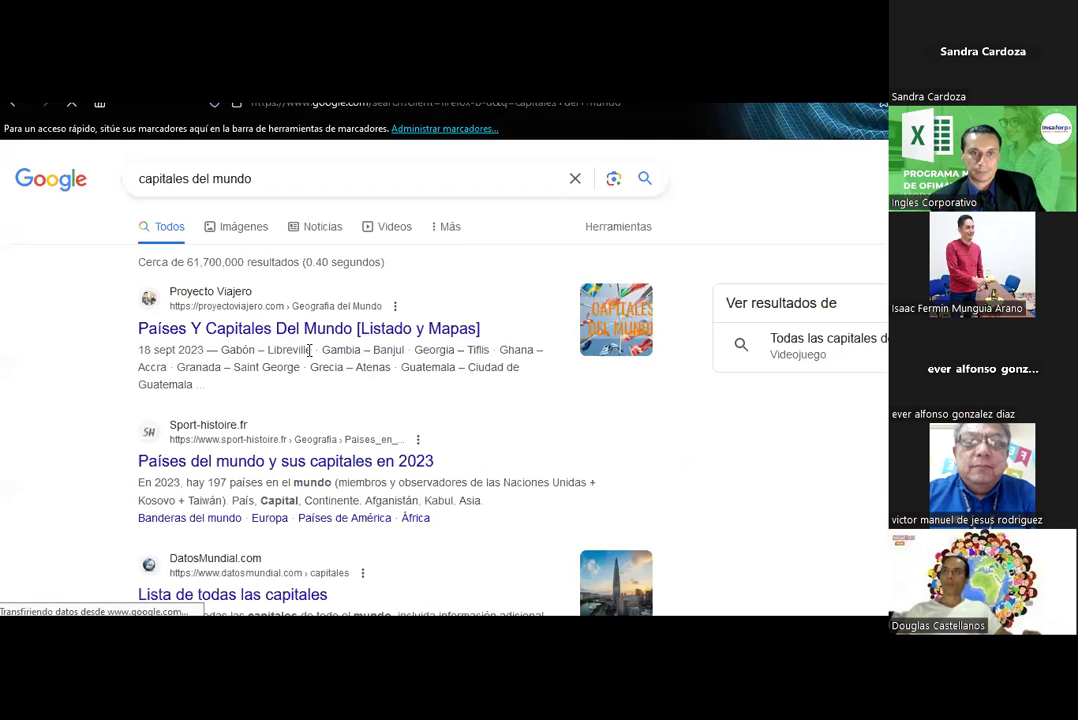
{"action": "scroll", "coordinate": [308, 352], "scroll_direction": "down", "scroll_amount": 1}
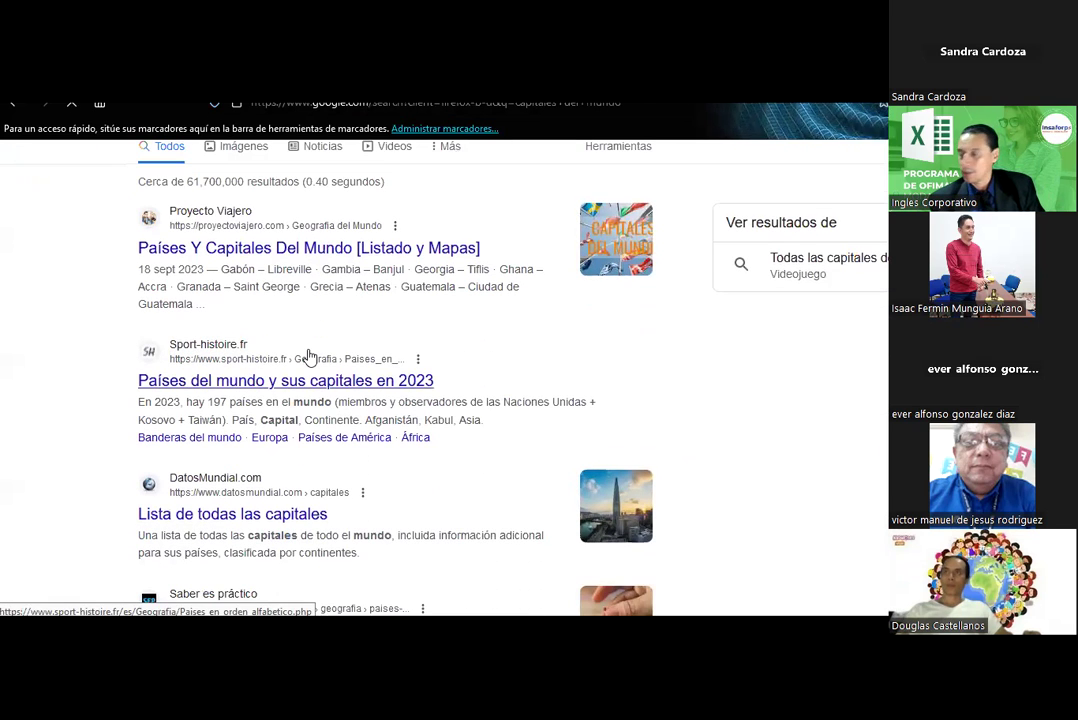
{"action": "scroll", "coordinate": [310, 357], "scroll_direction": "down", "scroll_amount": 2}
{"action": "scroll", "coordinate": [310, 358], "scroll_direction": "down", "scroll_amount": 4}
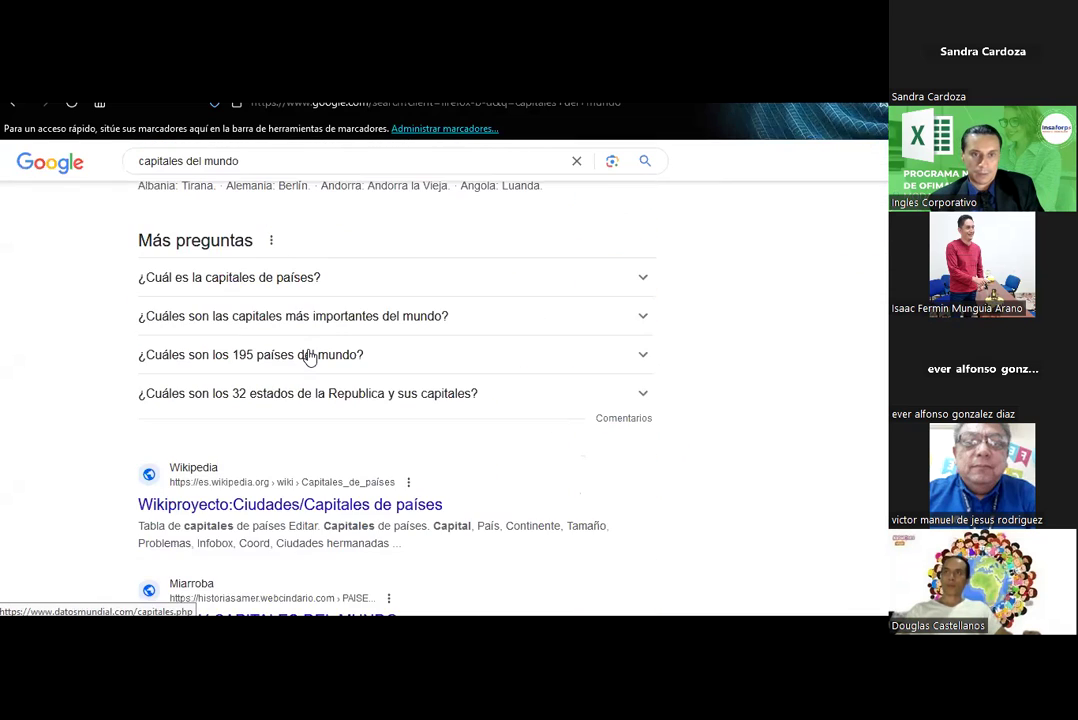
{"action": "scroll", "coordinate": [308, 356], "scroll_direction": "down", "scroll_amount": 1}
{"action": "left_click", "coordinate": [281, 422]}
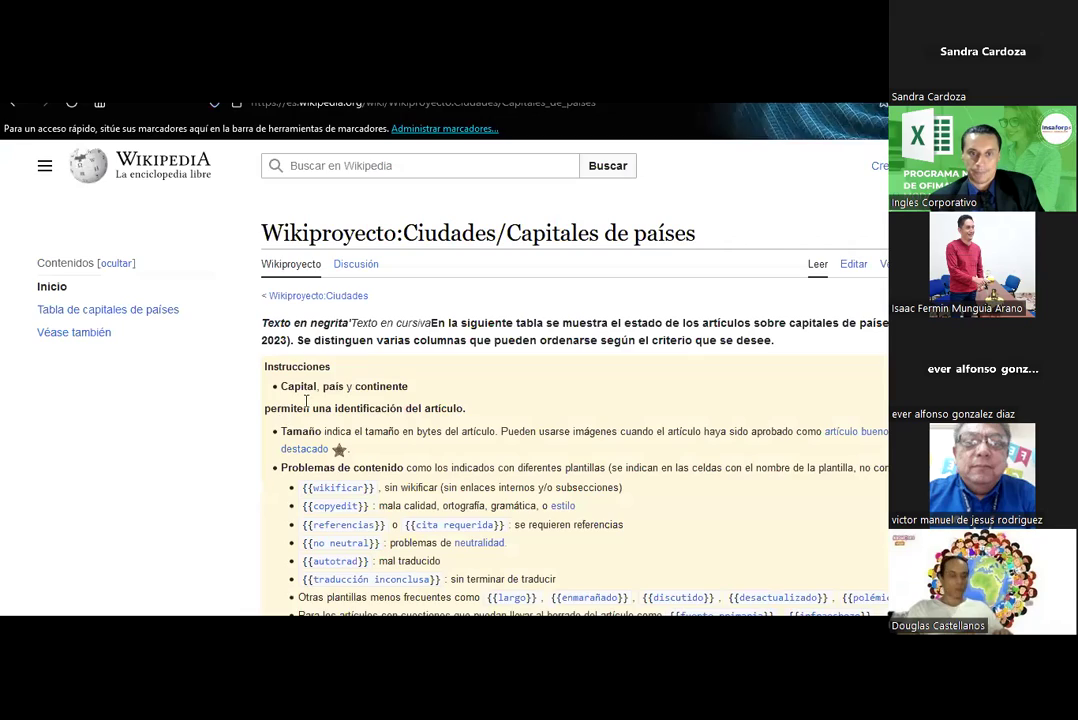
{"action": "scroll", "coordinate": [368, 336], "scroll_direction": "down", "scroll_amount": 4}
{"action": "scroll", "coordinate": [368, 336], "scroll_direction": "down", "scroll_amount": 6}
{"action": "scroll", "coordinate": [368, 336], "scroll_direction": "down", "scroll_amount": 1}
{"action": "scroll", "coordinate": [368, 336], "scroll_direction": "up", "scroll_amount": 6}
{"action": "scroll", "coordinate": [368, 336], "scroll_direction": "down", "scroll_amount": 3}
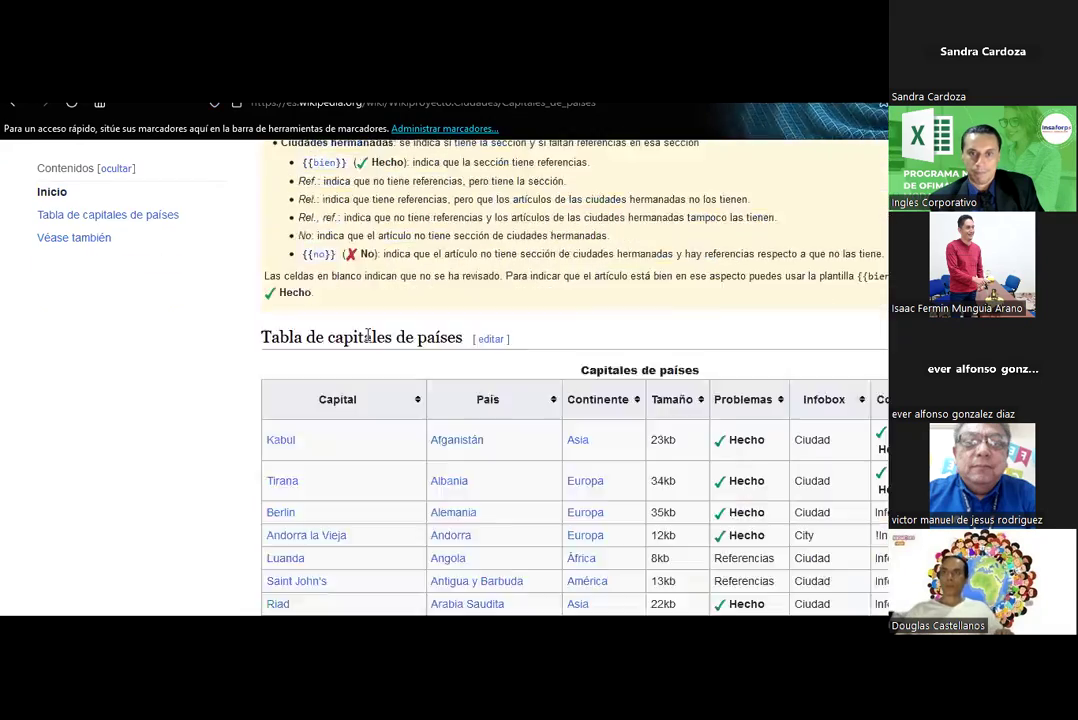
{"action": "scroll", "coordinate": [367, 341], "scroll_direction": "down", "scroll_amount": 6}
{"action": "scroll", "coordinate": [367, 341], "scroll_direction": "down", "scroll_amount": 4}
{"action": "scroll", "coordinate": [367, 341], "scroll_direction": "down", "scroll_amount": 7}
{"action": "scroll", "coordinate": [367, 341], "scroll_direction": "down", "scroll_amount": 6}
{"action": "scroll", "coordinate": [367, 341], "scroll_direction": "down", "scroll_amount": 12}
{"action": "scroll", "coordinate": [367, 341], "scroll_direction": "down", "scroll_amount": 8}
{"action": "scroll", "coordinate": [367, 341], "scroll_direction": "down", "scroll_amount": 10}
{"action": "scroll", "coordinate": [366, 339], "scroll_direction": "up", "scroll_amount": 10}
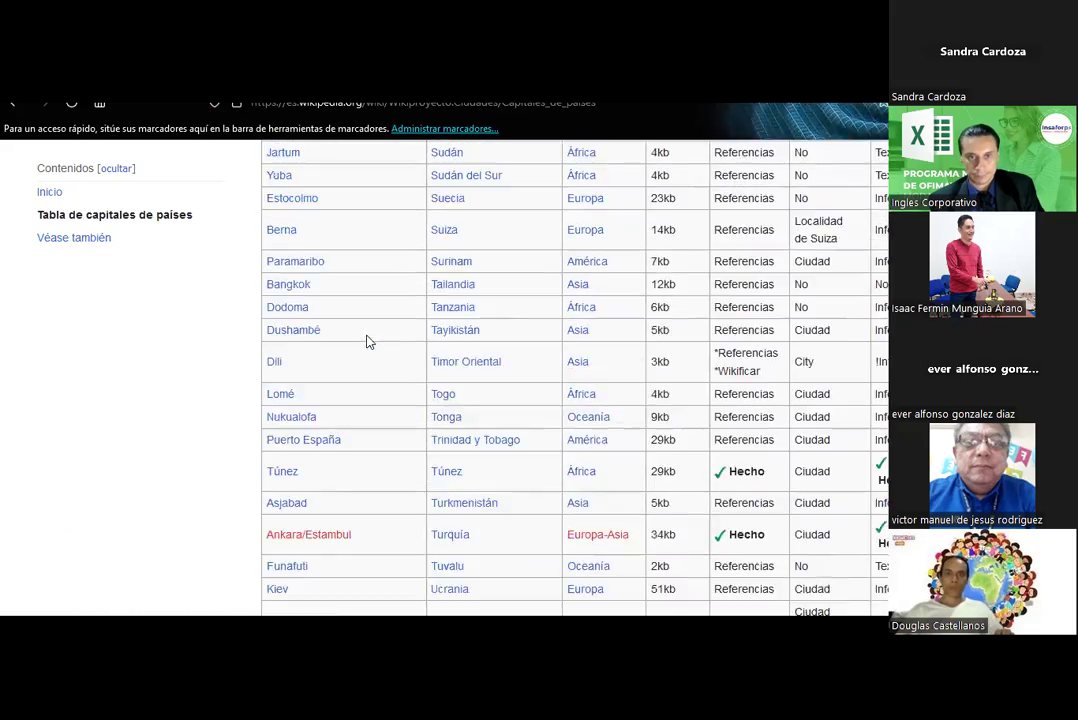
{"action": "scroll", "coordinate": [366, 339], "scroll_direction": "up", "scroll_amount": 12}
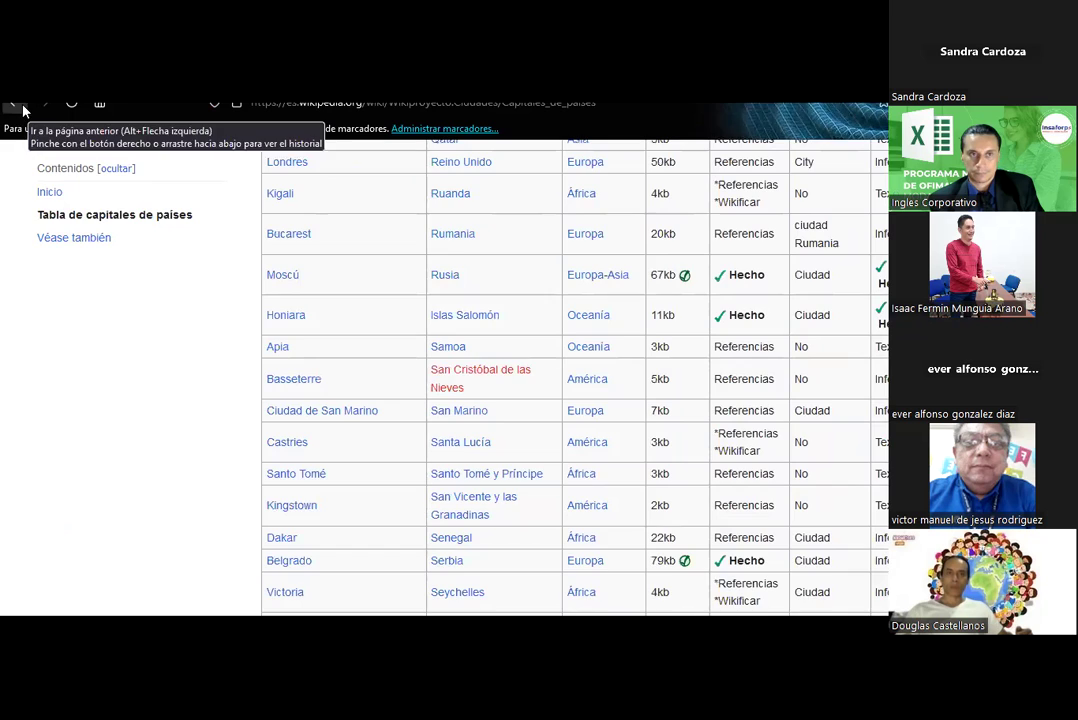
{"action": "left_click", "coordinate": [12, 104]}
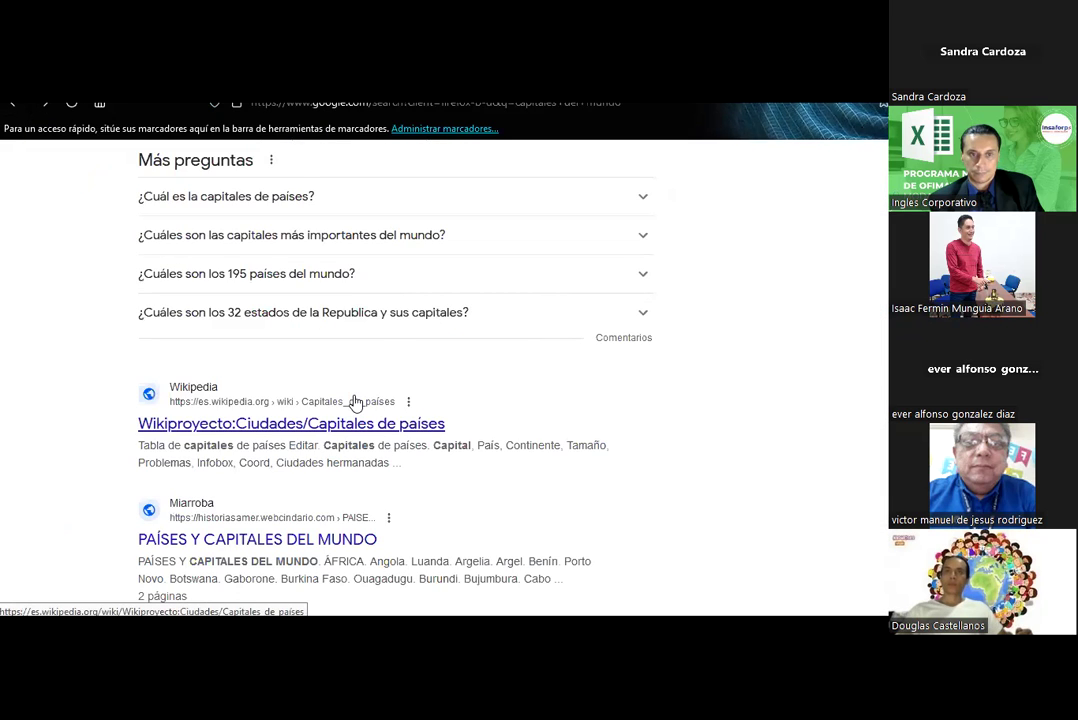
{"action": "scroll", "coordinate": [330, 420], "scroll_direction": "down", "scroll_amount": 3}
{"action": "left_click", "coordinate": [310, 392]}
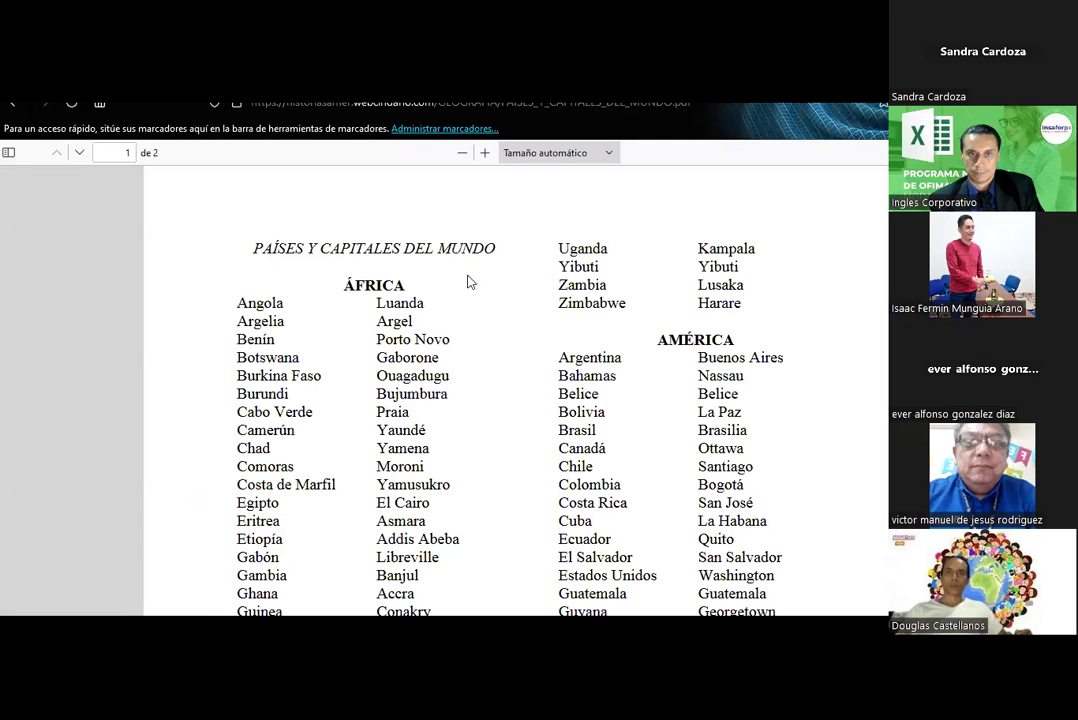
{"action": "left_click", "coordinate": [12, 104]}
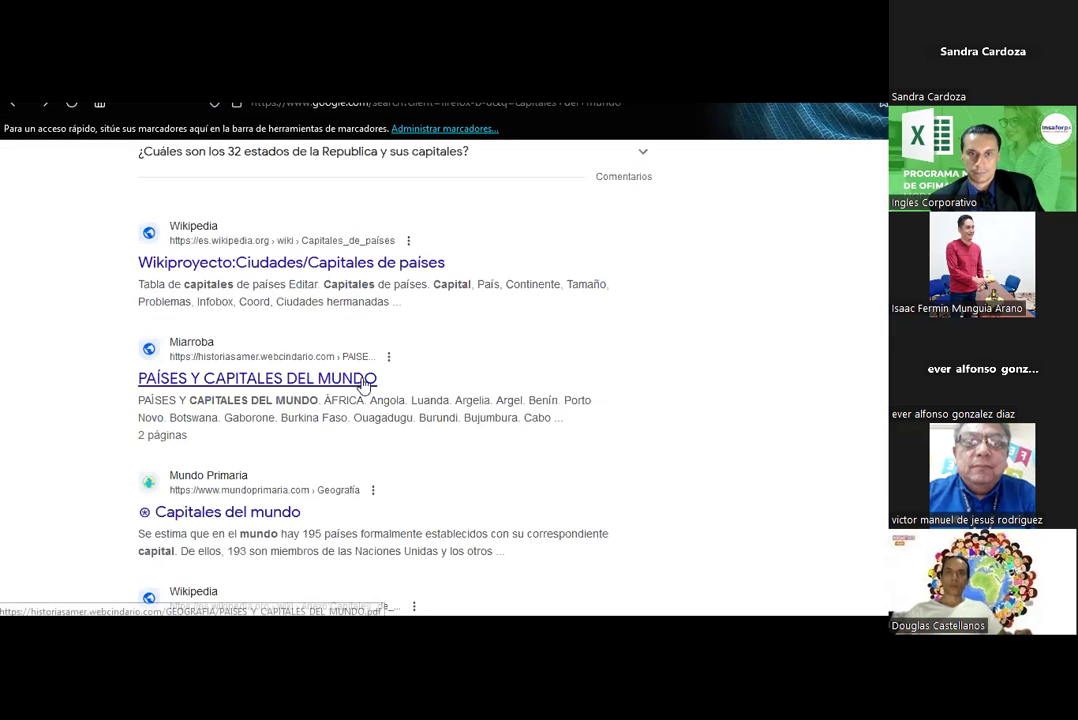
{"action": "scroll", "coordinate": [360, 388], "scroll_direction": "down", "scroll_amount": 3}
{"action": "left_click", "coordinate": [284, 389]}
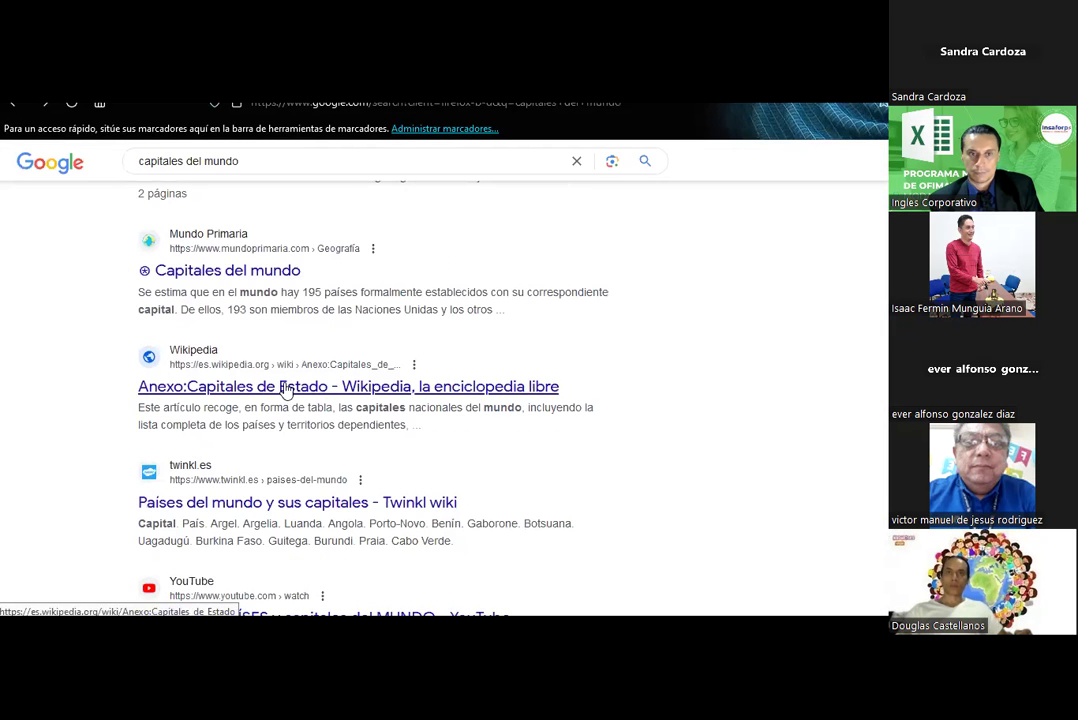
{"action": "scroll", "coordinate": [452, 385], "scroll_direction": "down", "scroll_amount": 3}
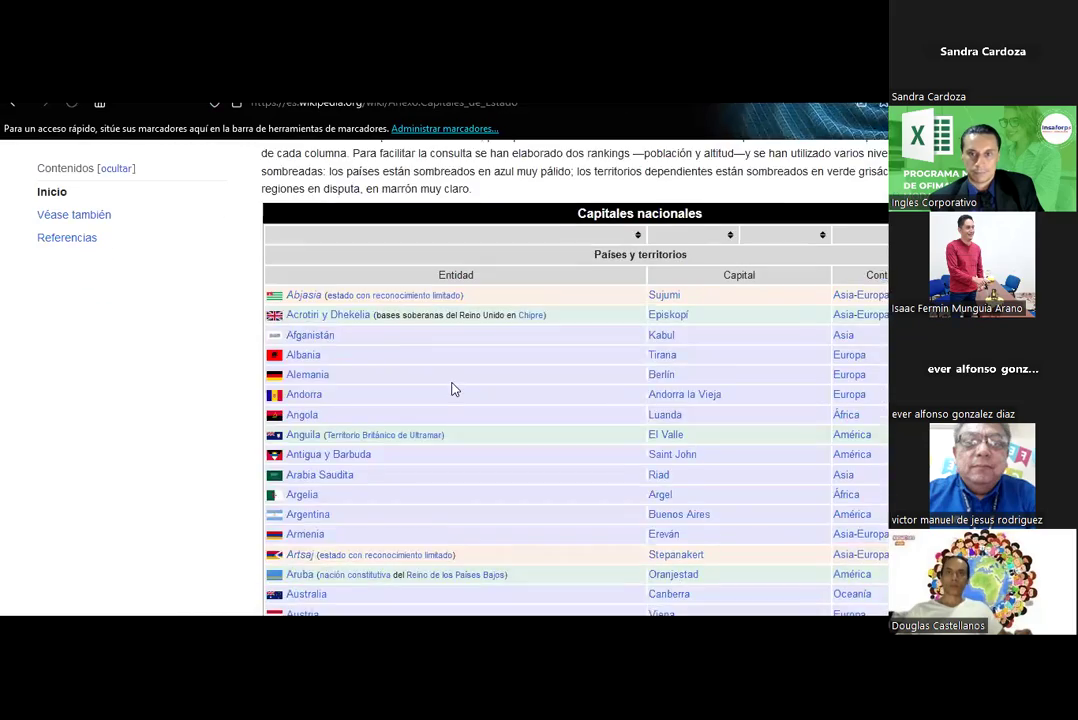
{"action": "scroll", "coordinate": [452, 385], "scroll_direction": "down", "scroll_amount": 6}
{"action": "scroll", "coordinate": [452, 385], "scroll_direction": "down", "scroll_amount": 6}
{"action": "scroll", "coordinate": [452, 388], "scroll_direction": "down", "scroll_amount": 6}
{"action": "scroll", "coordinate": [452, 388], "scroll_direction": "down", "scroll_amount": 6}
{"action": "scroll", "coordinate": [452, 388], "scroll_direction": "down", "scroll_amount": 6}
{"action": "scroll", "coordinate": [452, 388], "scroll_direction": "down", "scroll_amount": 6}
{"action": "scroll", "coordinate": [452, 388], "scroll_direction": "down", "scroll_amount": 3}
{"action": "scroll", "coordinate": [452, 388], "scroll_direction": "up", "scroll_amount": 10}
{"action": "scroll", "coordinate": [452, 388], "scroll_direction": "up", "scroll_amount": 6}
{"action": "scroll", "coordinate": [452, 388], "scroll_direction": "up", "scroll_amount": 6}
{"action": "scroll", "coordinate": [452, 388], "scroll_direction": "up", "scroll_amount": 6}
{"action": "scroll", "coordinate": [450, 387], "scroll_direction": "up", "scroll_amount": 5}
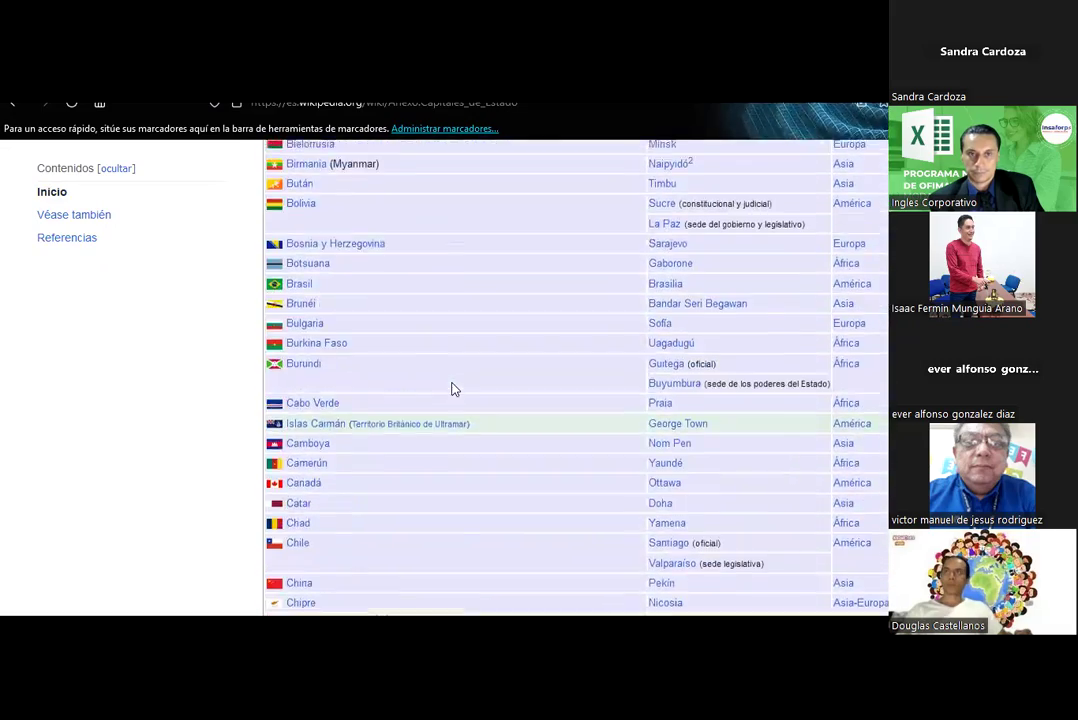
{"action": "scroll", "coordinate": [450, 387], "scroll_direction": "up", "scroll_amount": 6}
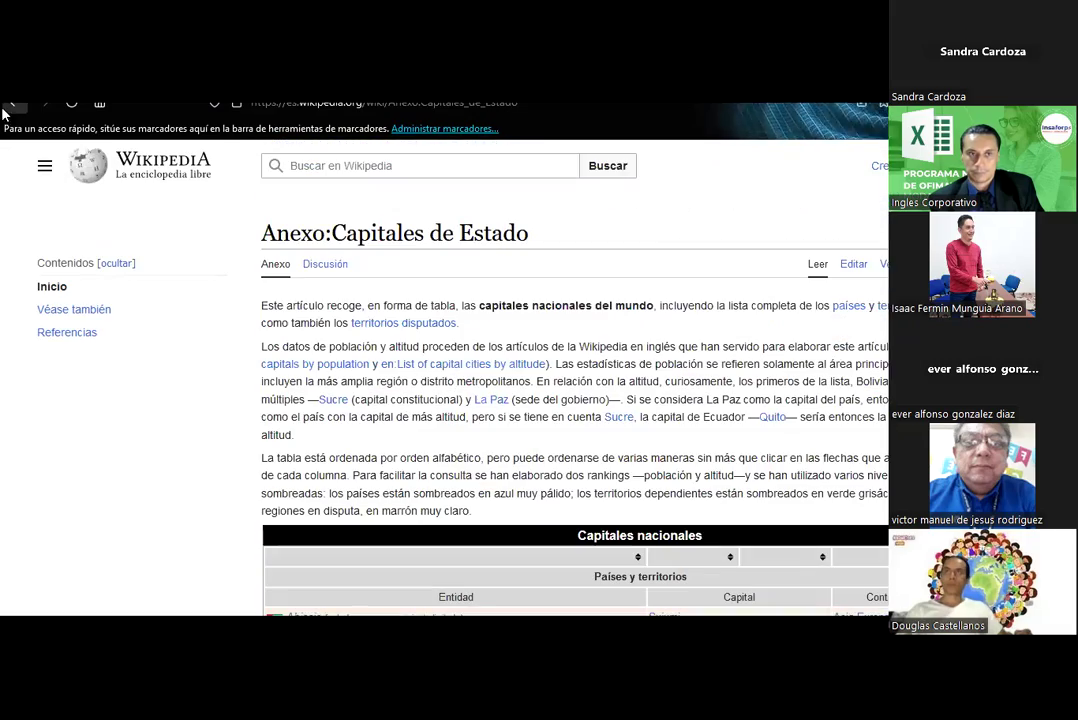
{"action": "left_click", "coordinate": [9, 108]}
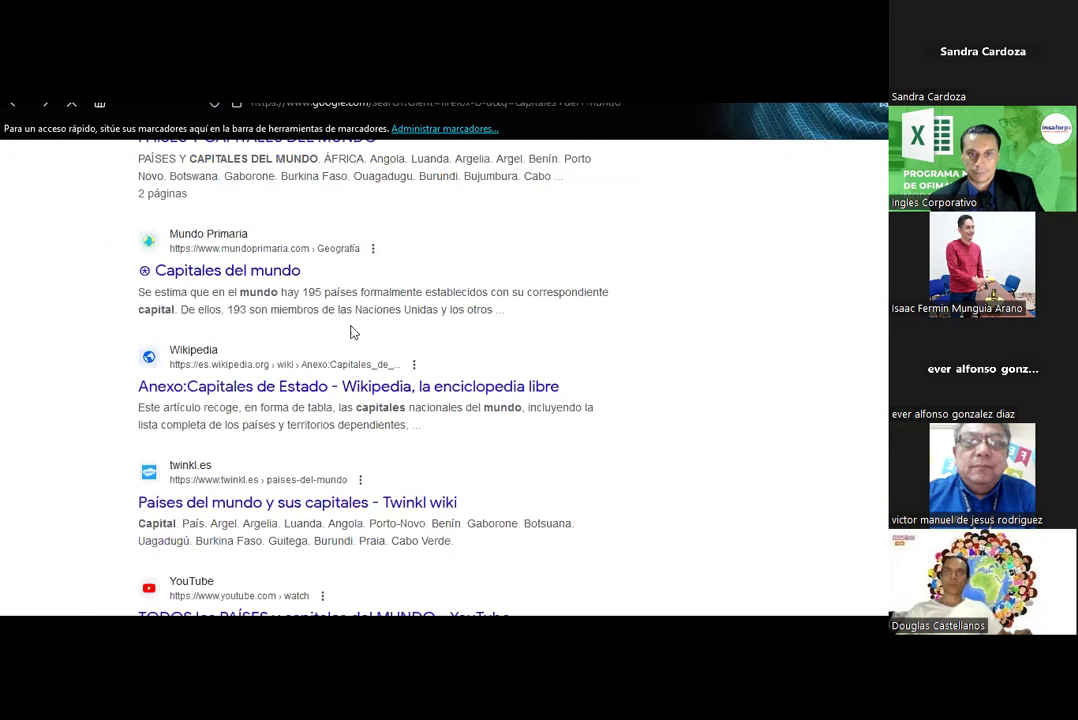
{"action": "scroll", "coordinate": [309, 345], "scroll_direction": "down", "scroll_amount": 3}
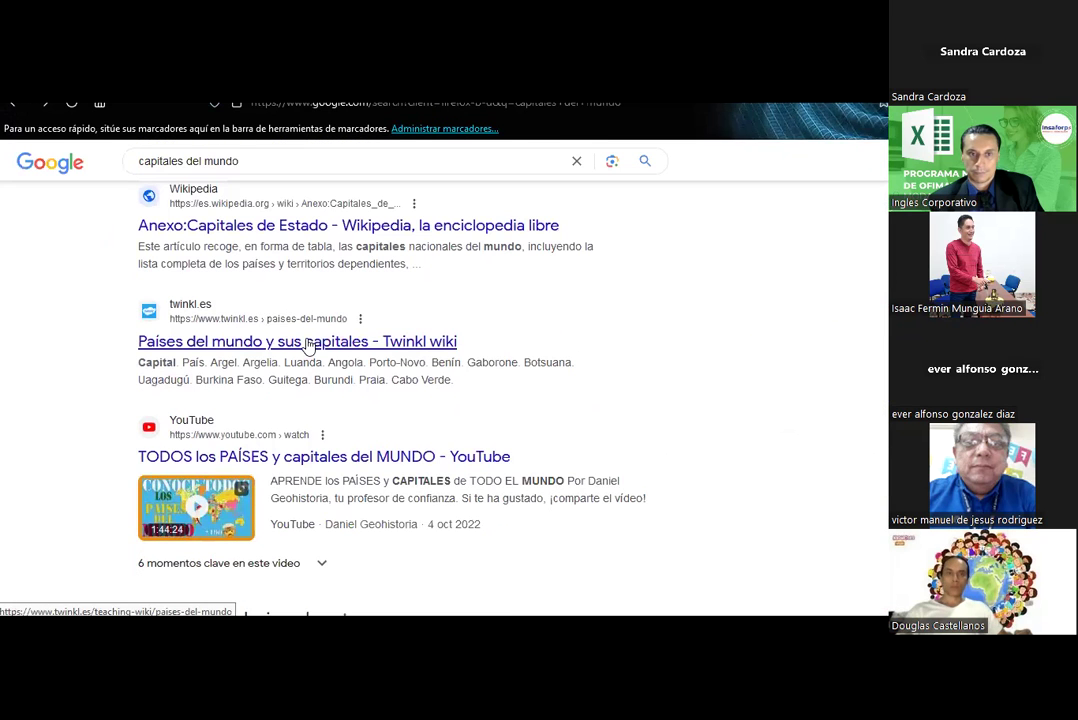
- Add 'wikipedia' to the Google query and run the 'capitales del mundo wikipedia' search
{"action": "left_click", "coordinate": [296, 166]}
{"action": "type", "text": "wikipedia"}
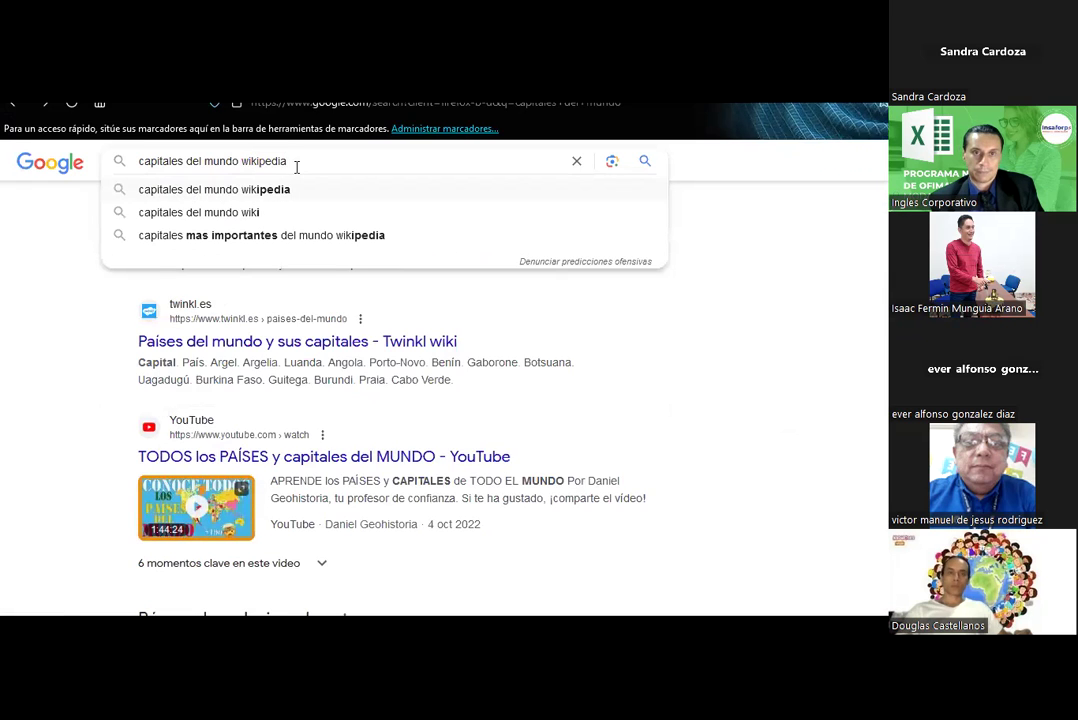
{"action": "key", "text": "Return"}
{"action": "scroll", "coordinate": [254, 392], "scroll_direction": "down", "scroll_amount": 5}
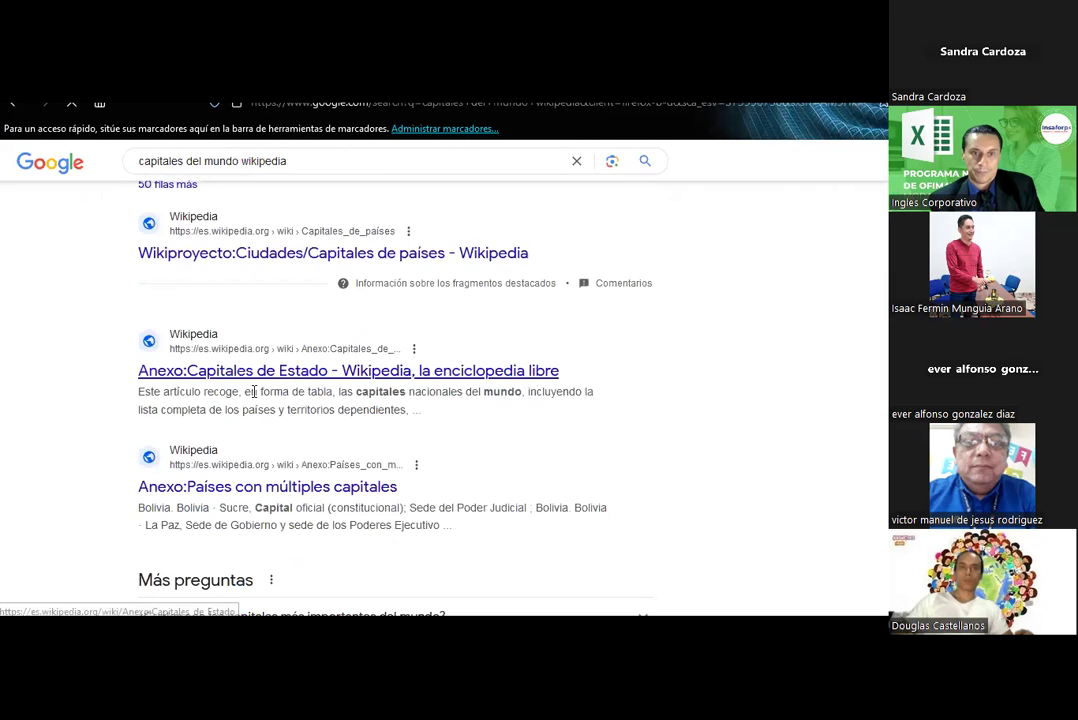
{"action": "scroll", "coordinate": [252, 396], "scroll_direction": "up", "scroll_amount": 1}
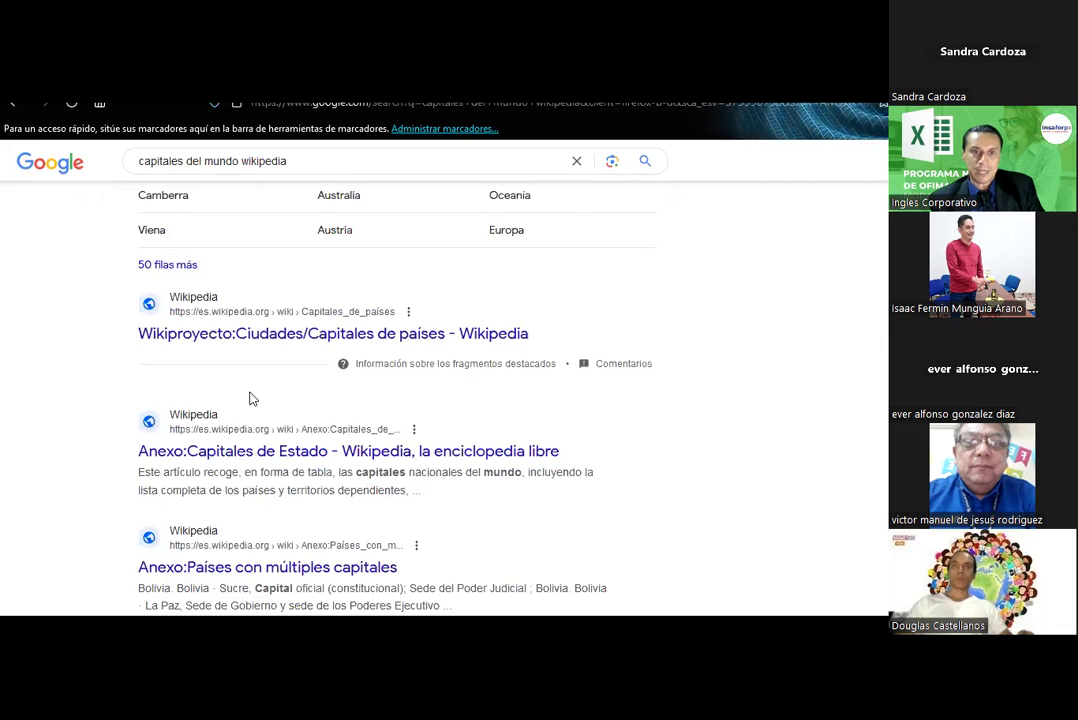
- Preview the Wikiproyecto and Anexo:Capitales de Estado results, returning to the results list each time
{"action": "left_click", "coordinate": [297, 335]}
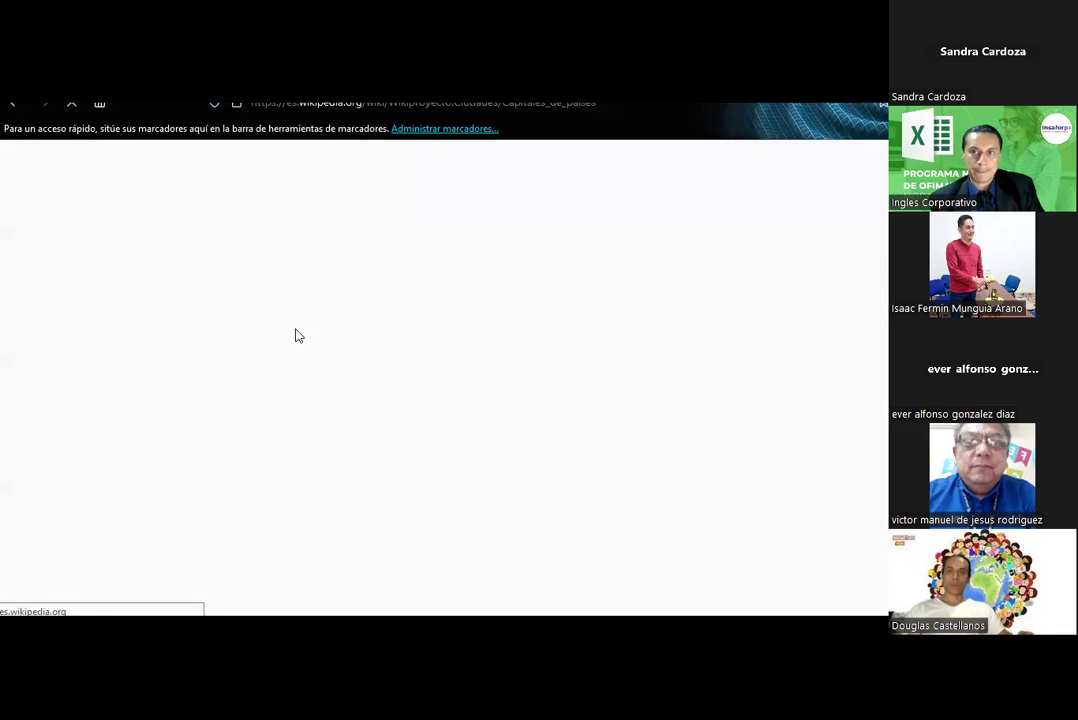
{"action": "left_click", "coordinate": [20, 112]}
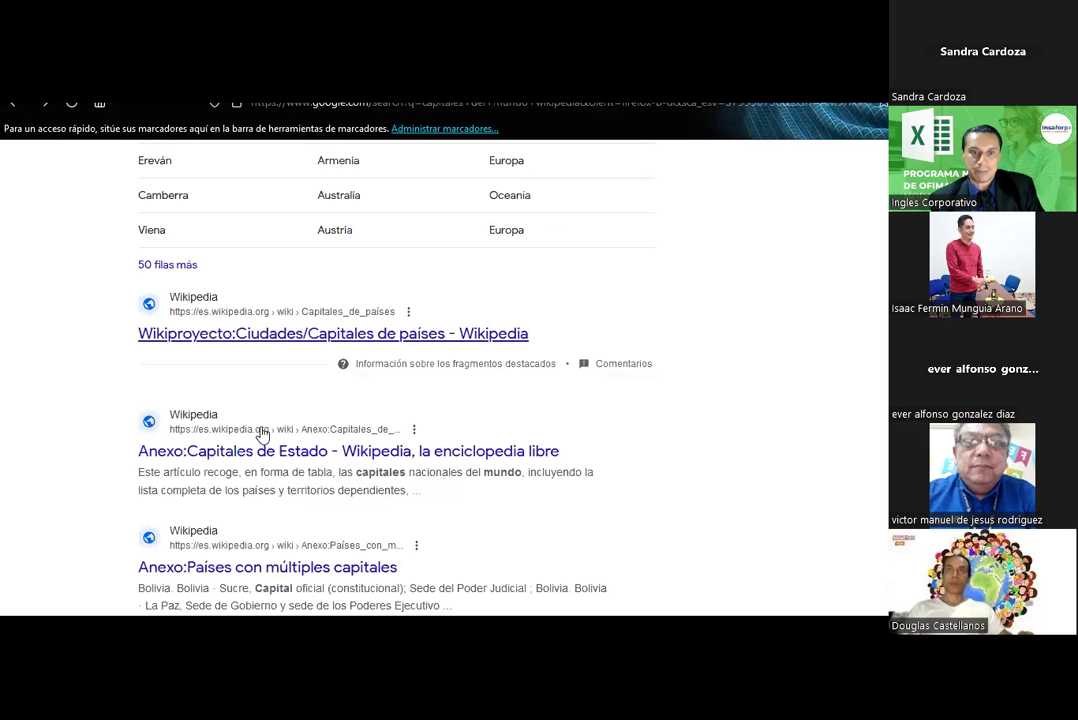
{"action": "left_click", "coordinate": [265, 443]}
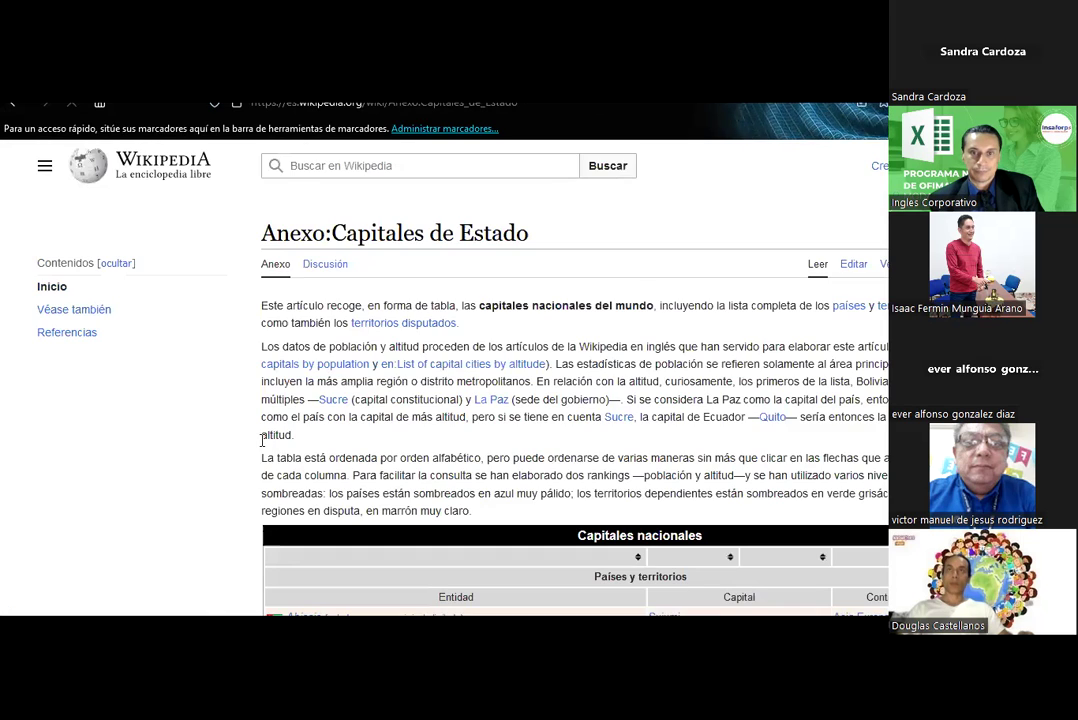
{"action": "scroll", "coordinate": [263, 446], "scroll_direction": "down", "scroll_amount": 10}
{"action": "scroll", "coordinate": [263, 446], "scroll_direction": "down", "scroll_amount": 5}
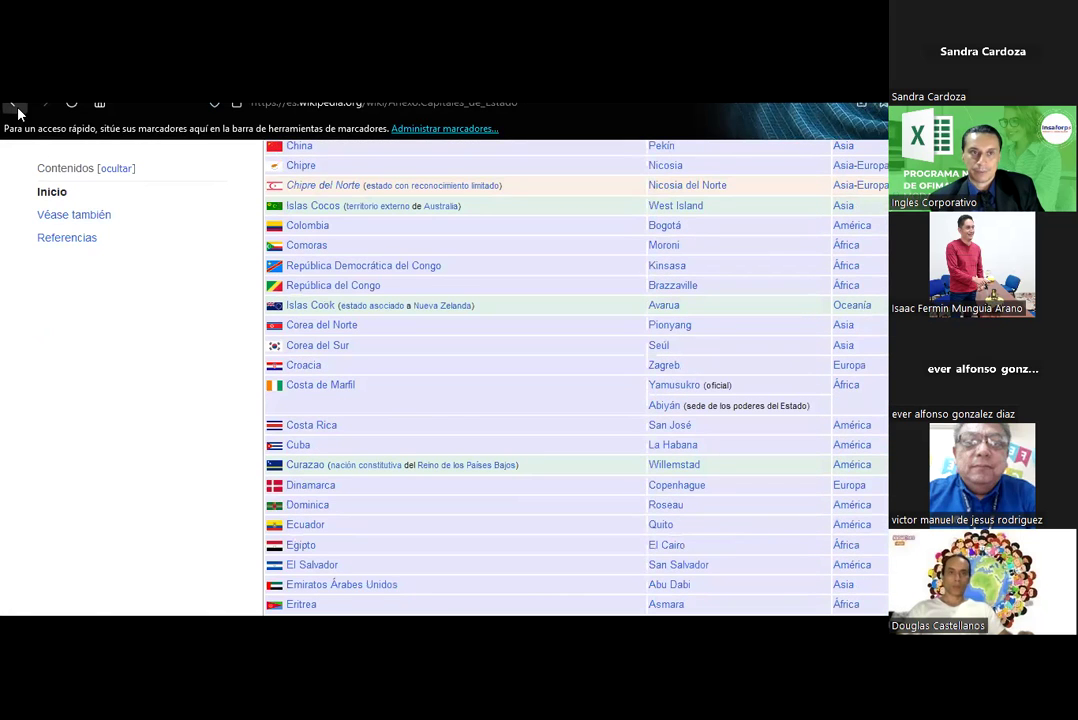
{"action": "left_click", "coordinate": [20, 112]}
{"action": "scroll", "coordinate": [356, 450], "scroll_direction": "down", "scroll_amount": 2}
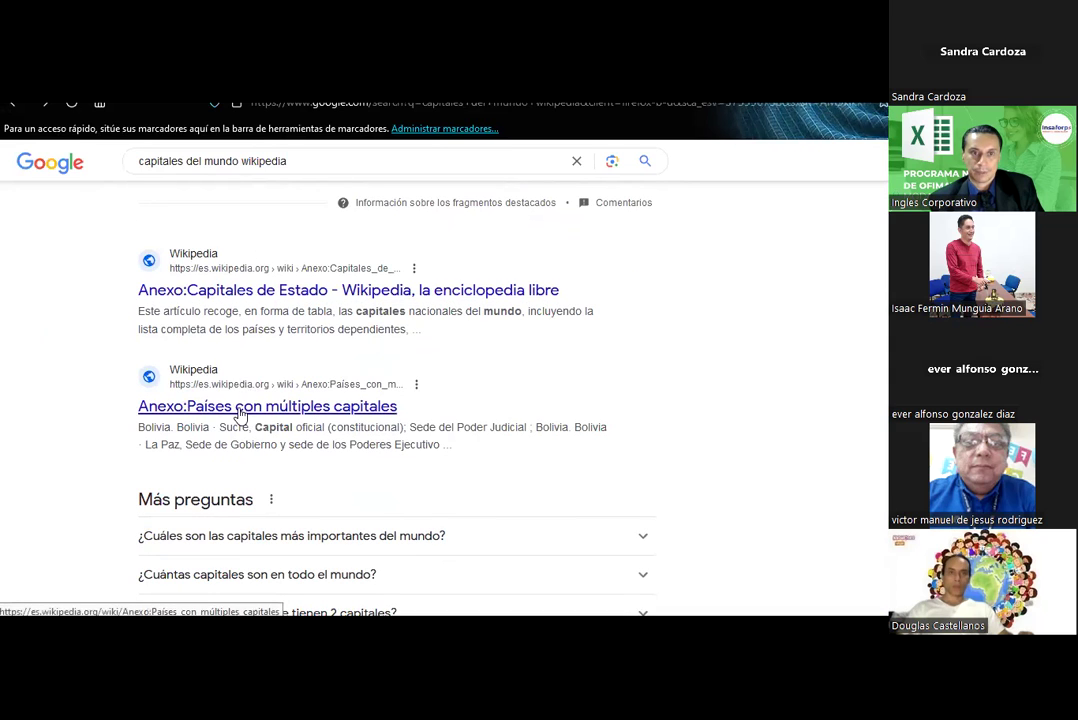
{"action": "scroll", "coordinate": [240, 415], "scroll_direction": "down", "scroll_amount": 3}
{"action": "scroll", "coordinate": [240, 415], "scroll_direction": "down", "scroll_amount": 2}
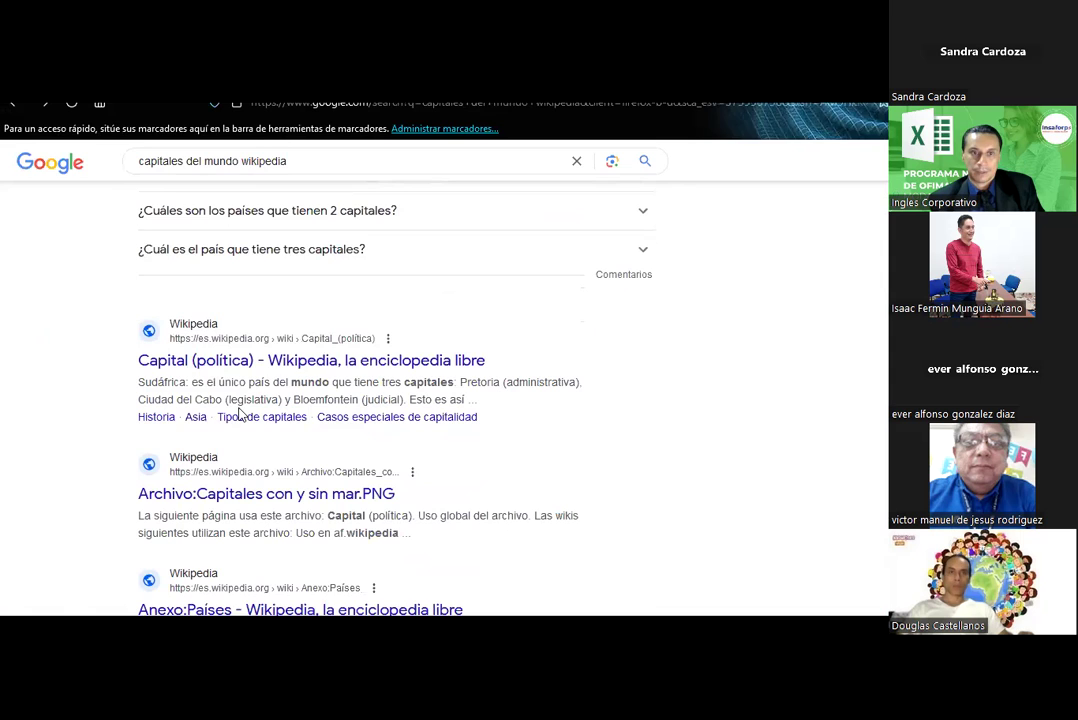
- Skim the Capital (política) Wikipedia article, then go back to the Google results
{"action": "left_click", "coordinate": [270, 360]}
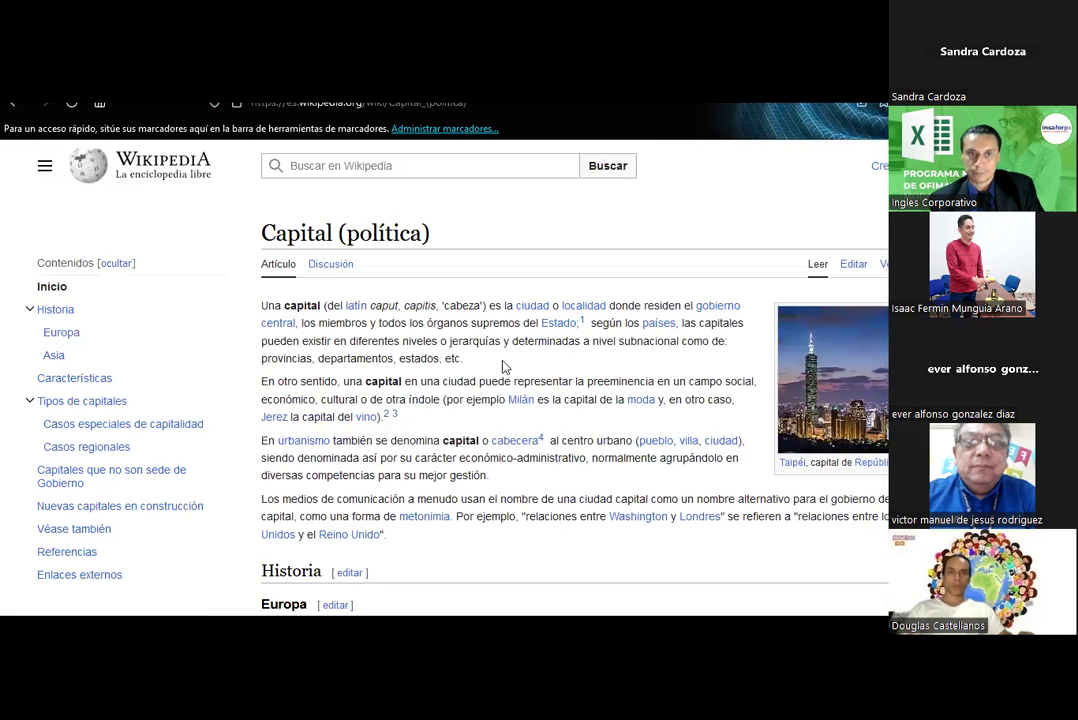
{"action": "scroll", "coordinate": [500, 366], "scroll_direction": "down", "scroll_amount": 5}
{"action": "scroll", "coordinate": [500, 364], "scroll_direction": "down", "scroll_amount": 5}
{"action": "scroll", "coordinate": [499, 362], "scroll_direction": "down", "scroll_amount": 5}
{"action": "scroll", "coordinate": [498, 358], "scroll_direction": "down", "scroll_amount": 5}
{"action": "scroll", "coordinate": [498, 358], "scroll_direction": "down", "scroll_amount": 5}
{"action": "scroll", "coordinate": [498, 360], "scroll_direction": "down", "scroll_amount": 10}
{"action": "scroll", "coordinate": [499, 362], "scroll_direction": "up", "scroll_amount": 10}
{"action": "scroll", "coordinate": [500, 366], "scroll_direction": "up", "scroll_amount": 5}
{"action": "scroll", "coordinate": [500, 366], "scroll_direction": "up", "scroll_amount": 5}
{"action": "scroll", "coordinate": [498, 300], "scroll_direction": "up", "scroll_amount": 10}
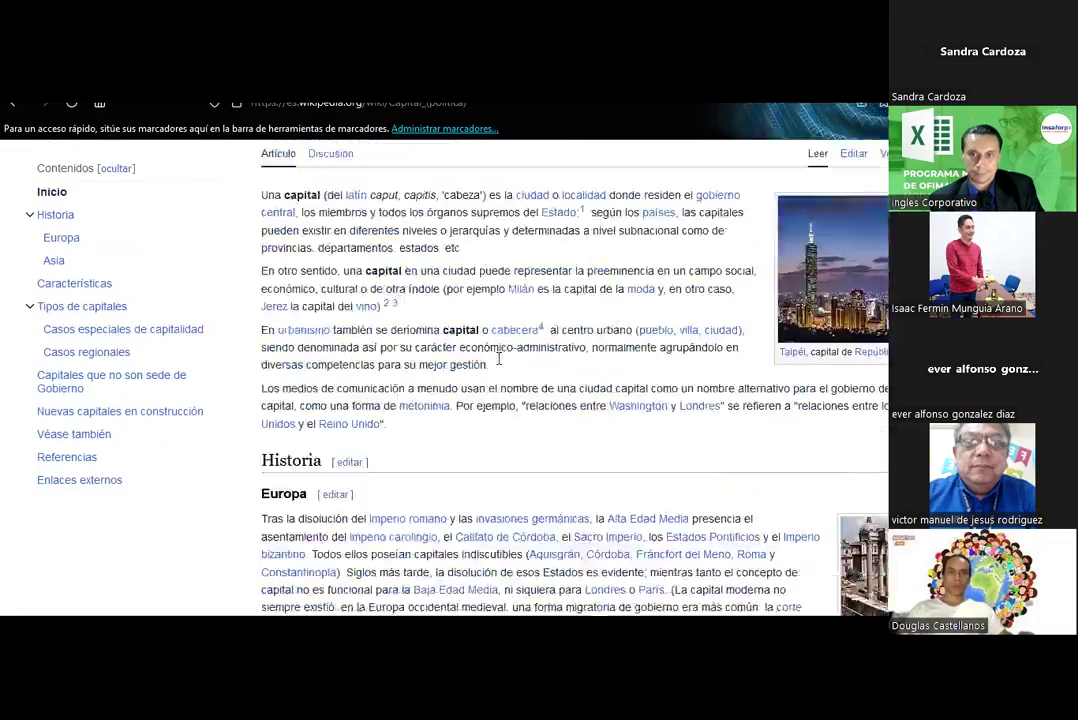
{"action": "scroll", "coordinate": [496, 200], "scroll_direction": "up", "scroll_amount": 3}
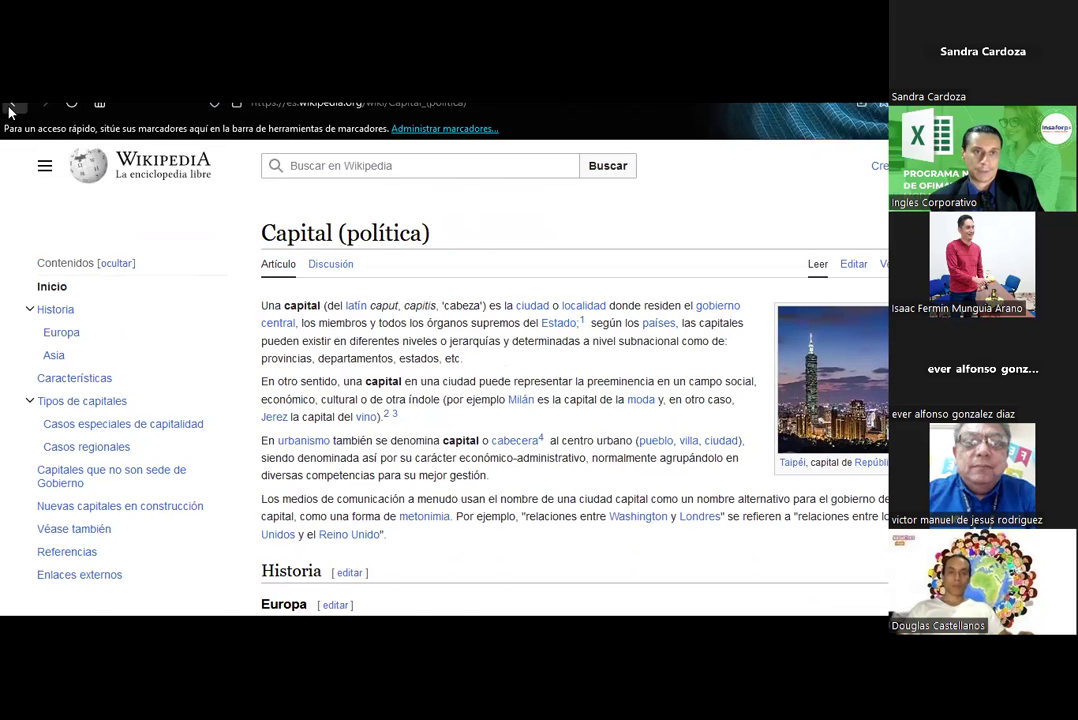
{"action": "left_click", "coordinate": [10, 103]}
{"action": "scroll", "coordinate": [333, 375], "scroll_direction": "down", "scroll_amount": 3}
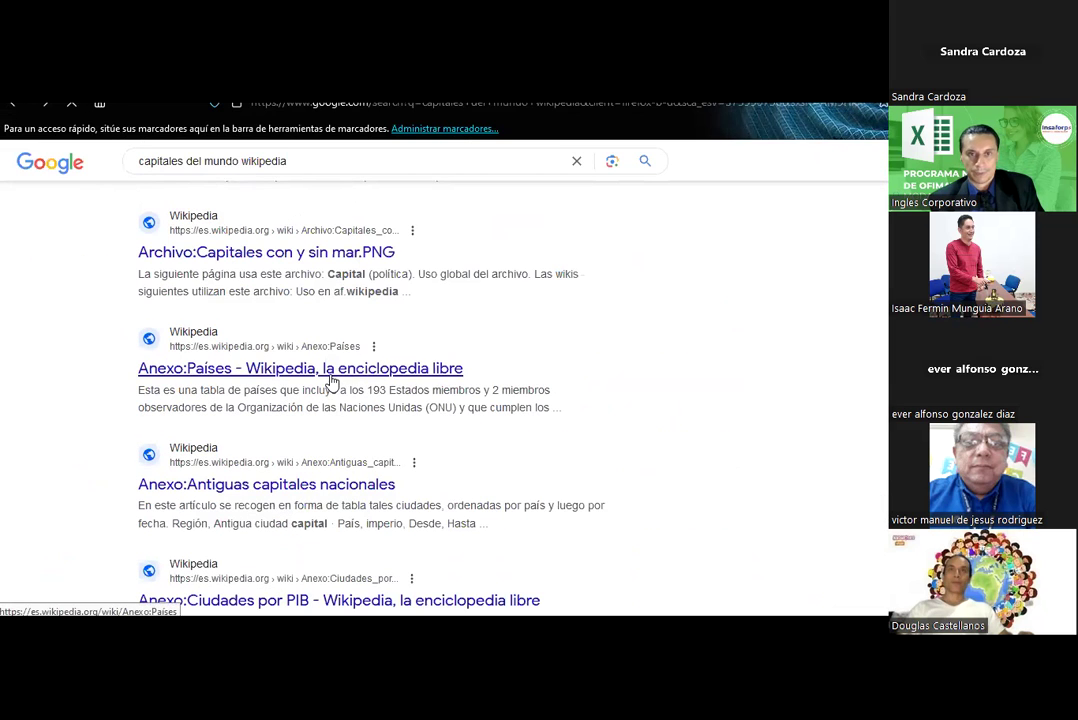
- Look at the Archivo:Capitales con y sin mar.PNG result, then return to the search results
{"action": "left_click", "coordinate": [347, 255]}
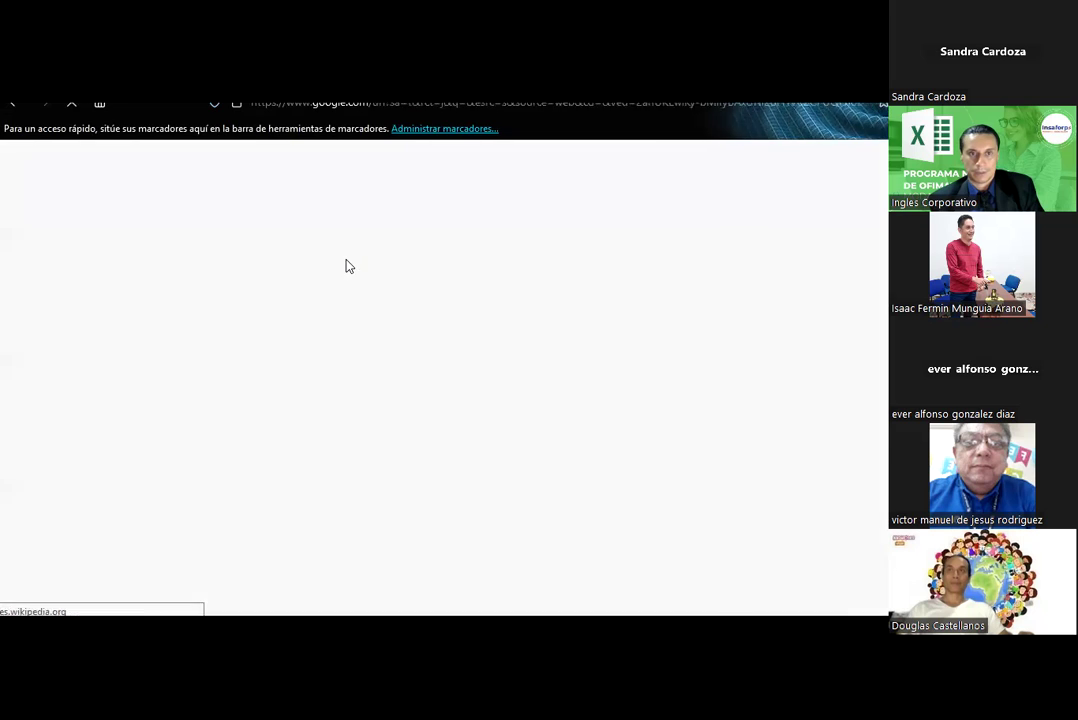
{"action": "scroll", "coordinate": [347, 267], "scroll_direction": "down", "scroll_amount": 5}
{"action": "scroll", "coordinate": [347, 267], "scroll_direction": "down", "scroll_amount": 3}
{"action": "scroll", "coordinate": [347, 267], "scroll_direction": "down", "scroll_amount": 3}
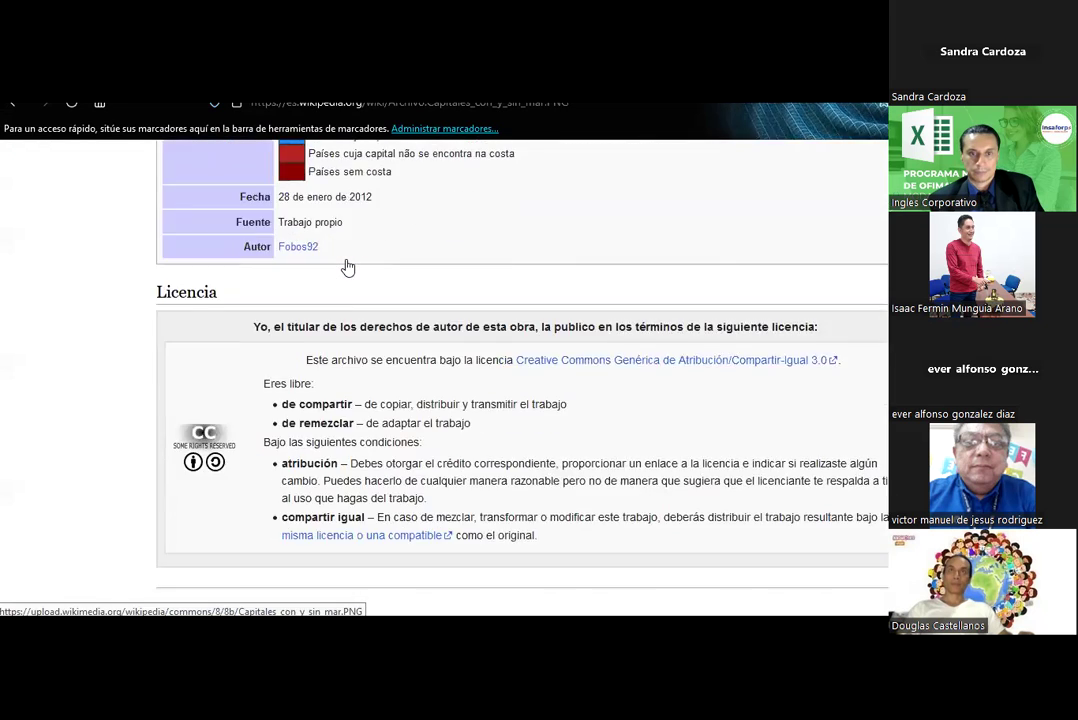
{"action": "scroll", "coordinate": [347, 267], "scroll_direction": "down", "scroll_amount": 4}
{"action": "scroll", "coordinate": [347, 267], "scroll_direction": "down", "scroll_amount": 3}
{"action": "scroll", "coordinate": [347, 267], "scroll_direction": "down", "scroll_amount": 4}
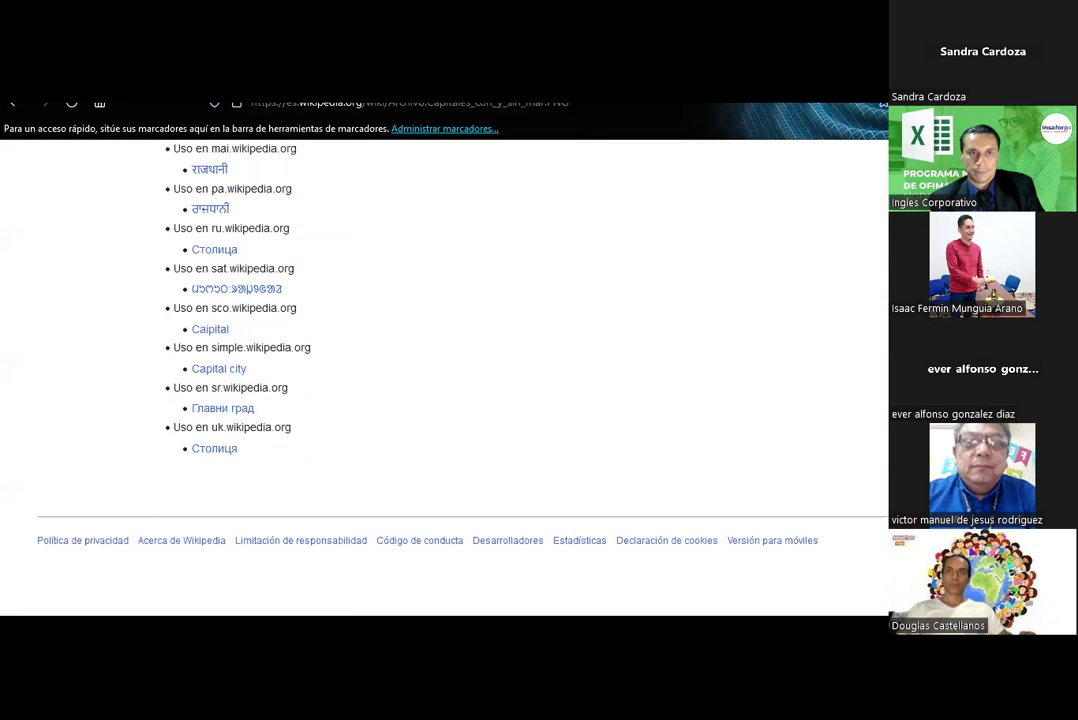
{"action": "left_click", "coordinate": [14, 112]}
{"action": "scroll", "coordinate": [289, 366], "scroll_direction": "down", "scroll_amount": 3}
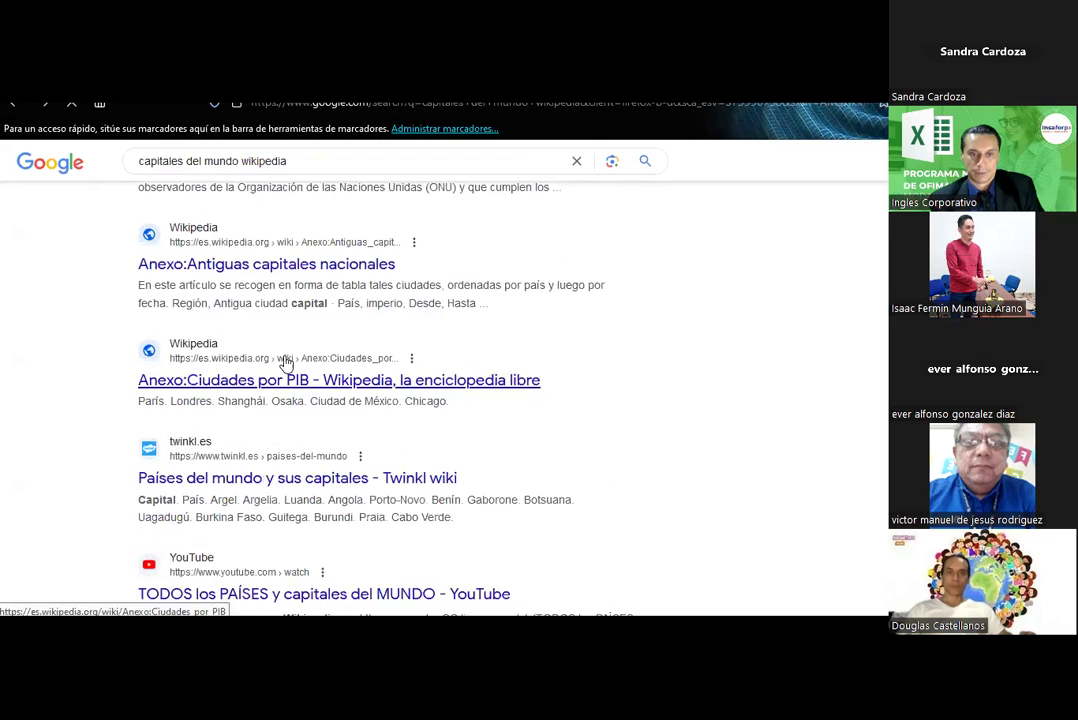
- Open the Anexo:Antiguas capitales nacionales article and scroll through its former-capitals table
{"action": "left_click", "coordinate": [315, 246]}
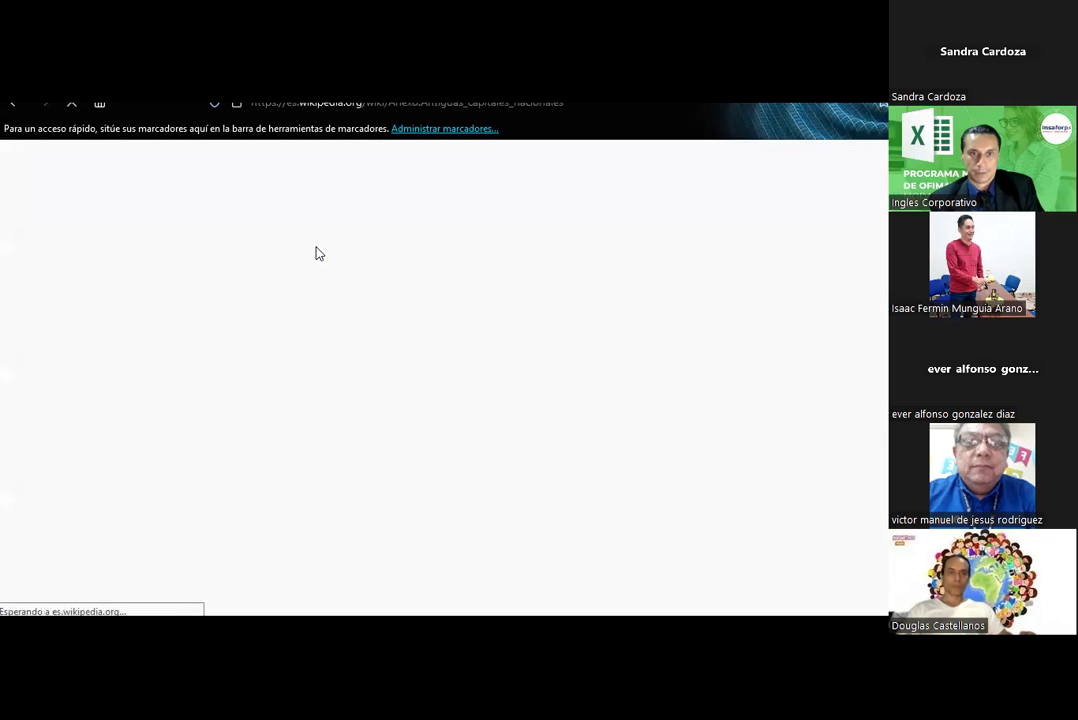
{"action": "scroll", "coordinate": [317, 253], "scroll_direction": "down", "scroll_amount": 1}
{"action": "scroll", "coordinate": [317, 253], "scroll_direction": "down", "scroll_amount": 5}
{"action": "scroll", "coordinate": [317, 253], "scroll_direction": "down", "scroll_amount": 5}
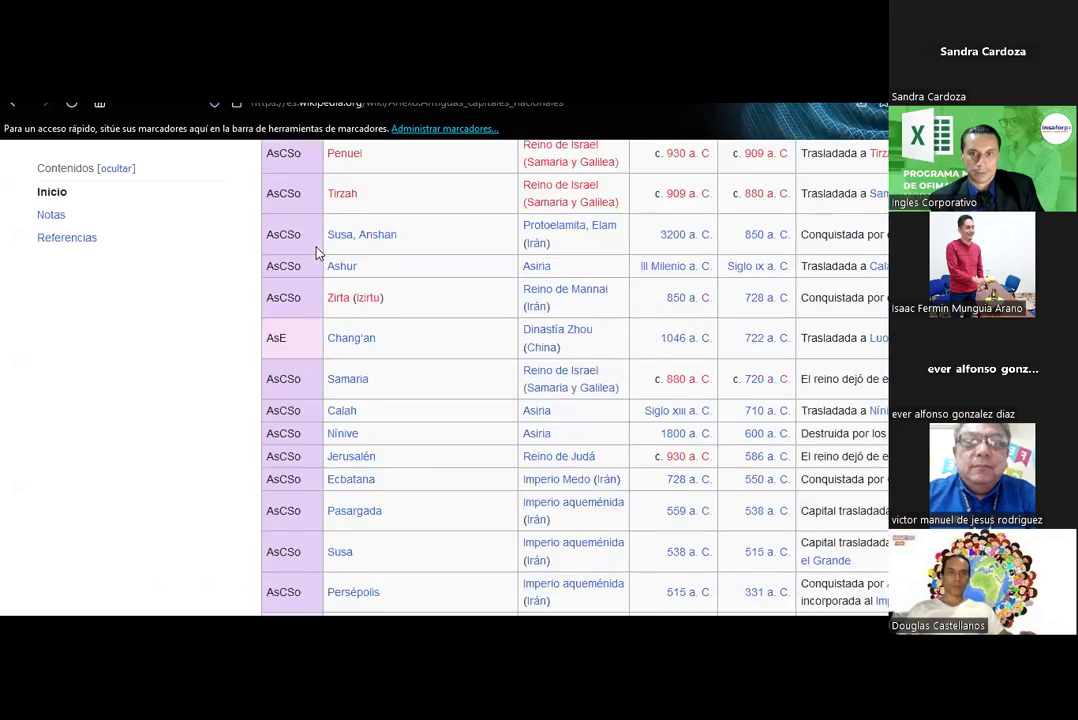
{"action": "scroll", "coordinate": [317, 253], "scroll_direction": "down", "scroll_amount": 5}
{"action": "scroll", "coordinate": [317, 253], "scroll_direction": "down", "scroll_amount": 5}
{"action": "scroll", "coordinate": [317, 253], "scroll_direction": "down", "scroll_amount": 5}
{"action": "scroll", "coordinate": [317, 253], "scroll_direction": "down", "scroll_amount": 5}
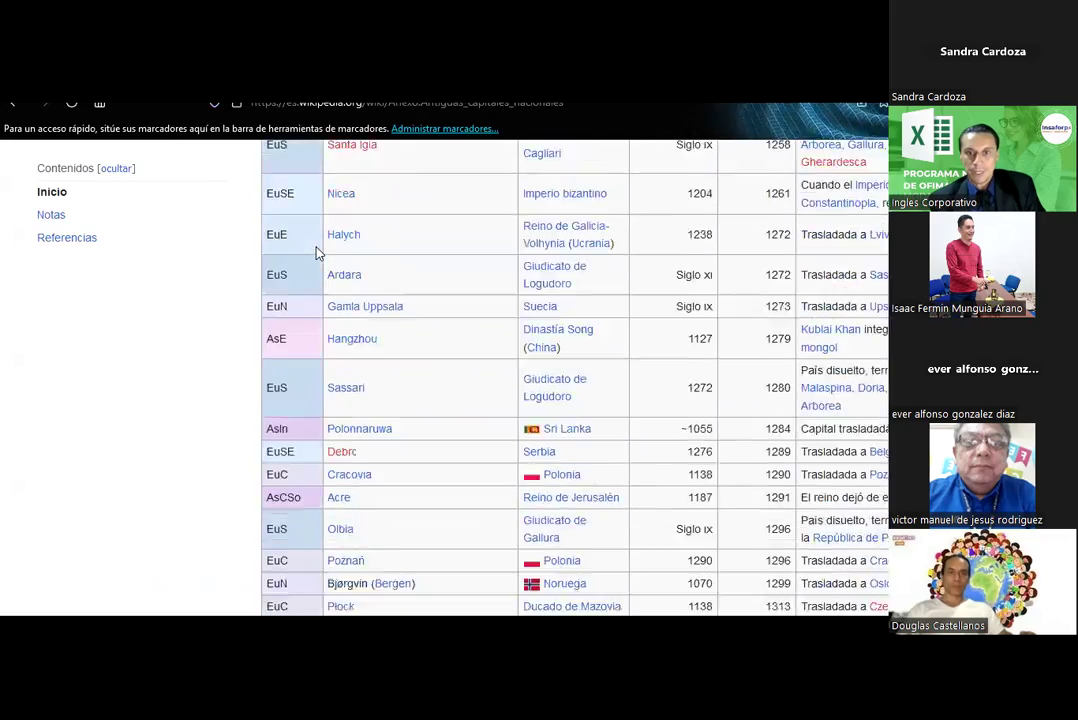
{"action": "scroll", "coordinate": [317, 253], "scroll_direction": "down", "scroll_amount": 5}
{"action": "scroll", "coordinate": [317, 253], "scroll_direction": "up", "scroll_amount": 5}
{"action": "scroll", "coordinate": [317, 253], "scroll_direction": "up", "scroll_amount": 5}
{"action": "scroll", "coordinate": [317, 253], "scroll_direction": "up", "scroll_amount": 5}
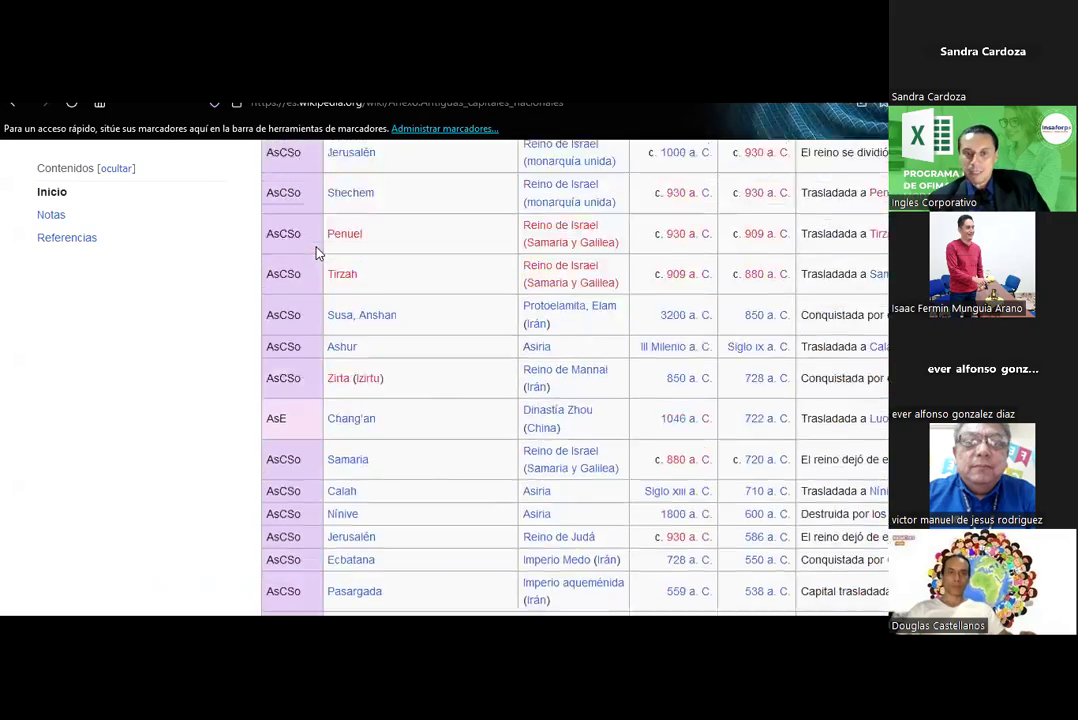
{"action": "scroll", "coordinate": [317, 253], "scroll_direction": "up", "scroll_amount": 5}
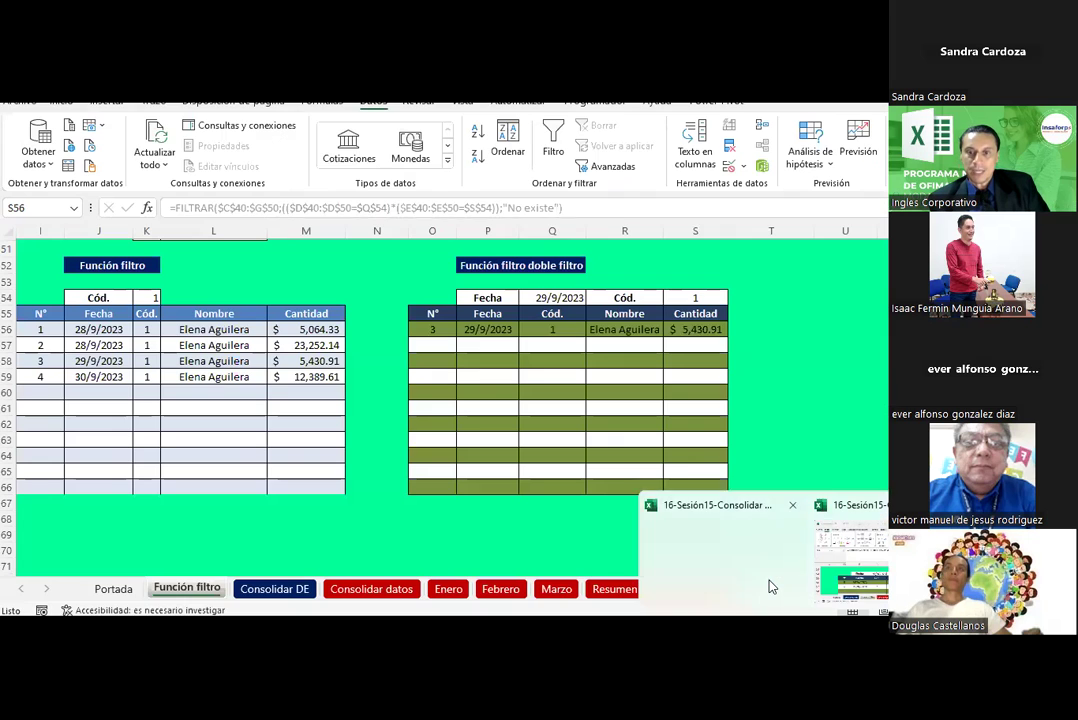
- In Excel, set the double-filter date Q54 to 28/9/2023 and the code S54 to 5
{"action": "left_click", "coordinate": [771, 586]}
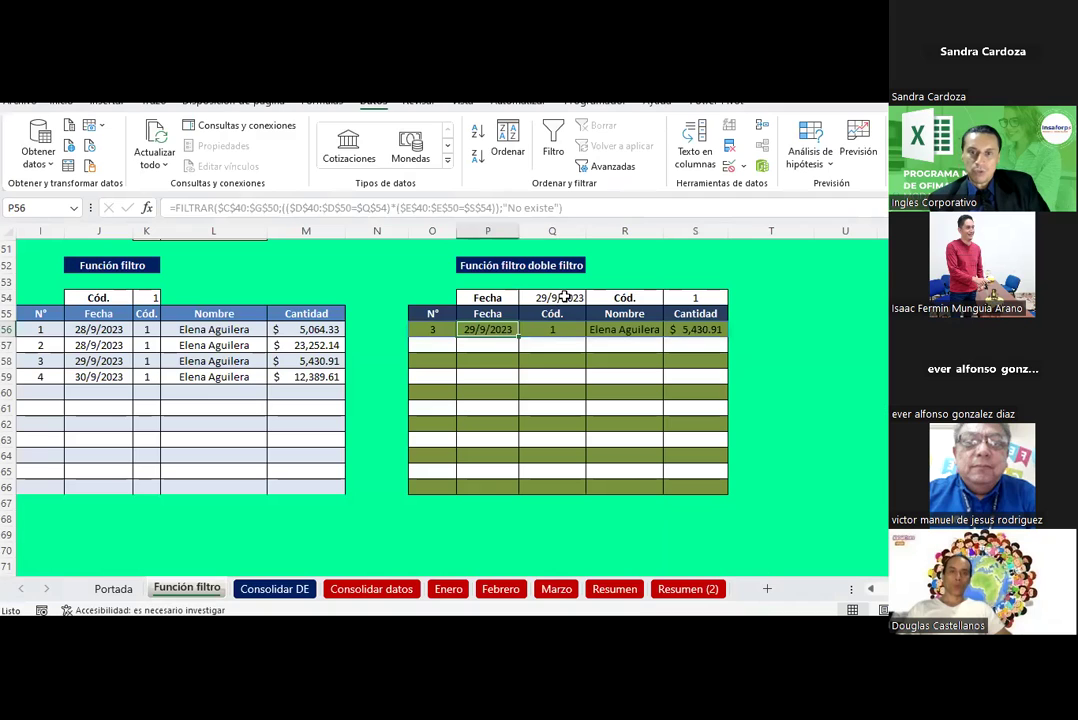
{"action": "left_click", "coordinate": [560, 298]}
{"action": "left_click", "coordinate": [592, 298]}
{"action": "left_click", "coordinate": [563, 314]}
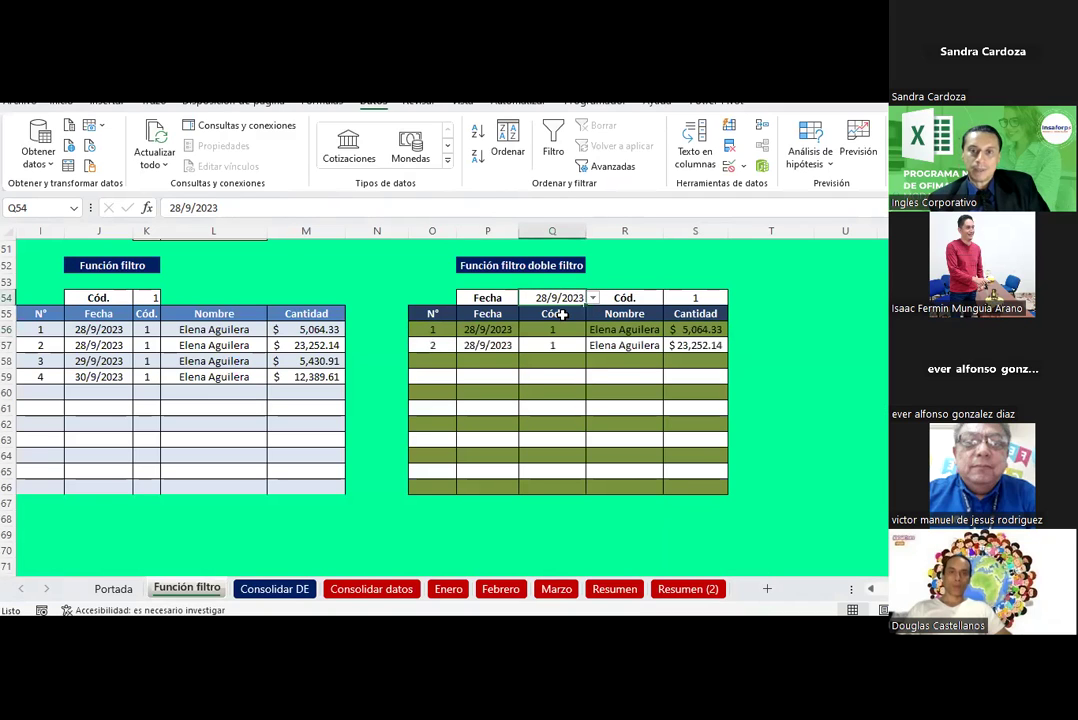
{"action": "left_click", "coordinate": [690, 293]}
{"action": "left_click", "coordinate": [734, 298]}
{"action": "left_click", "coordinate": [690, 362]}
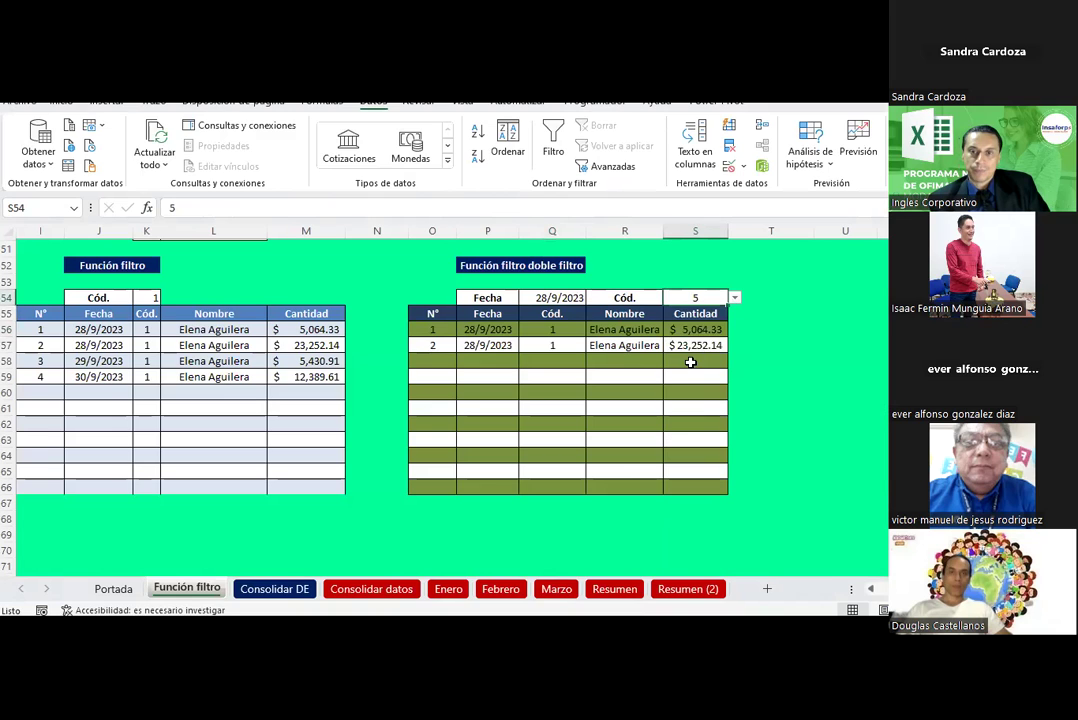
- Change the Q54 filter date to 1/10/2023
{"action": "left_click", "coordinate": [565, 297]}
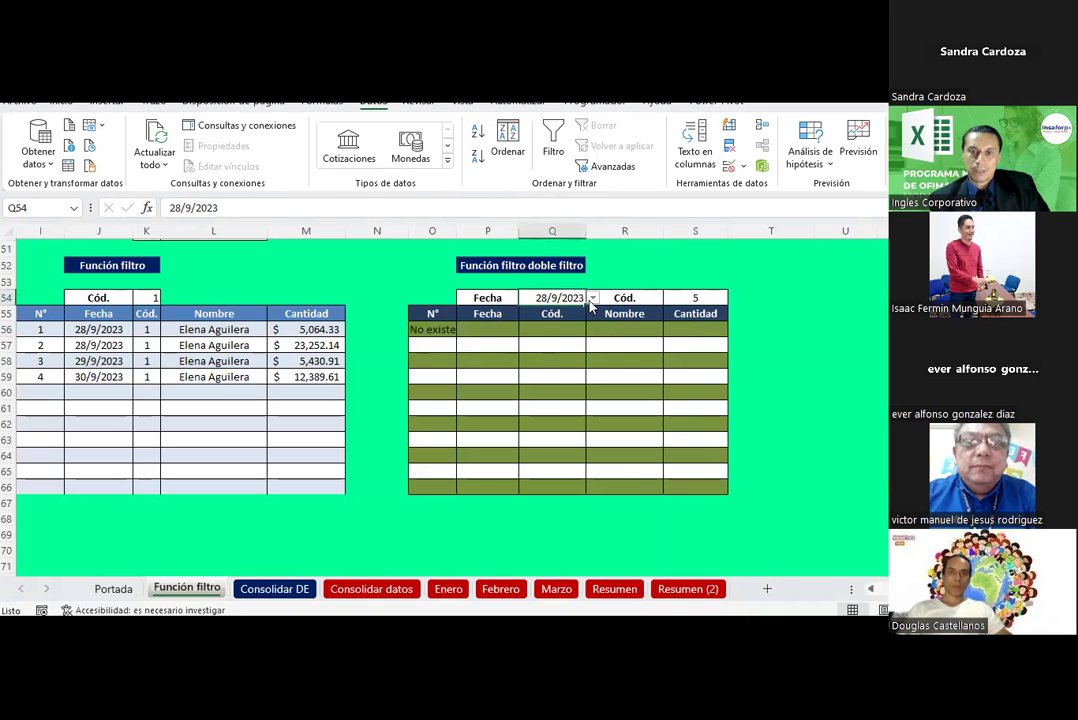
{"action": "left_click", "coordinate": [592, 298]}
{"action": "left_click", "coordinate": [551, 372]}
{"action": "left_click", "coordinate": [592, 298]}
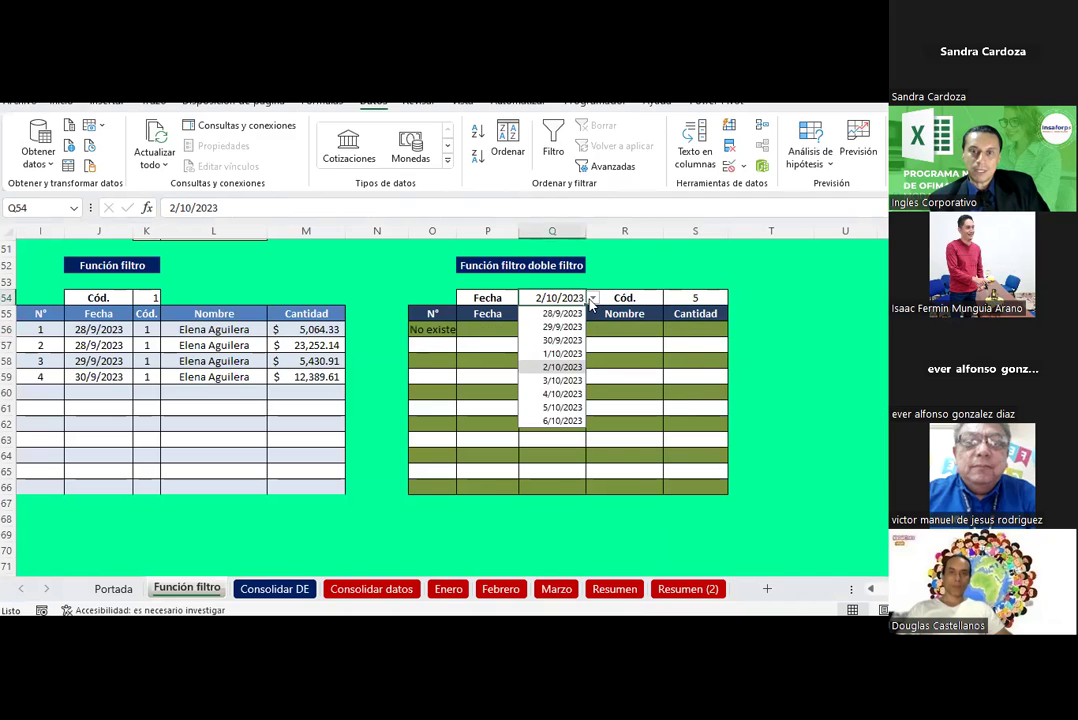
{"action": "left_click", "coordinate": [562, 353]}
{"action": "left_click", "coordinate": [531, 407]}
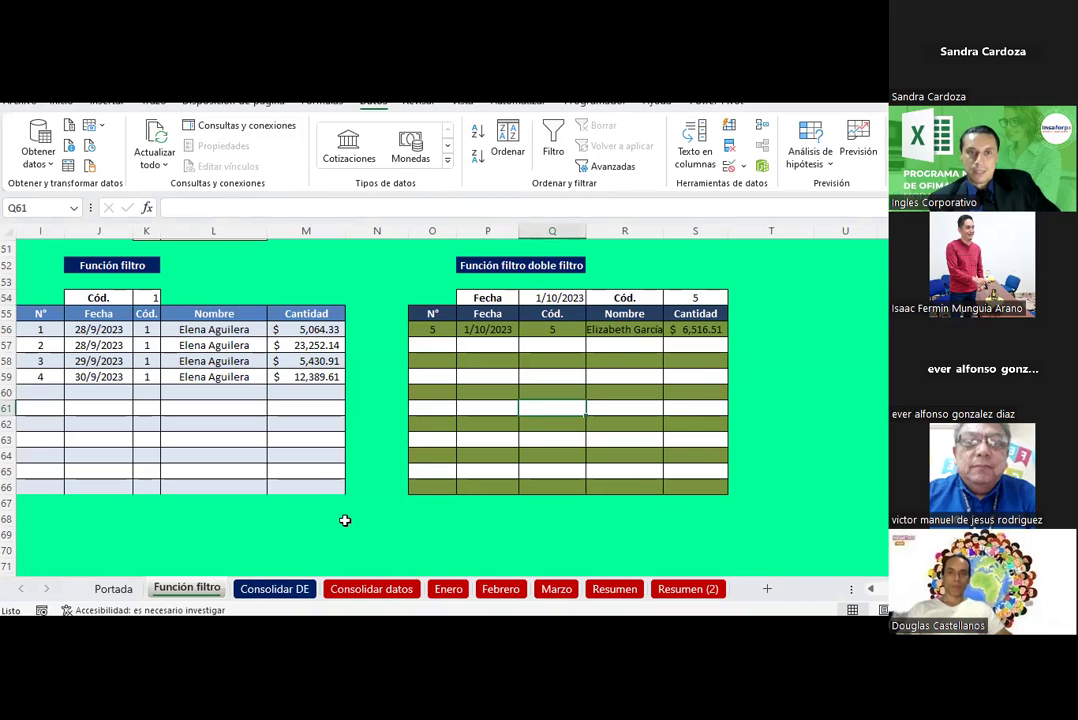
- Look over the Consolidar DE sheet, then return to the Wikipedia former-capitals page
{"action": "left_click", "coordinate": [281, 590]}
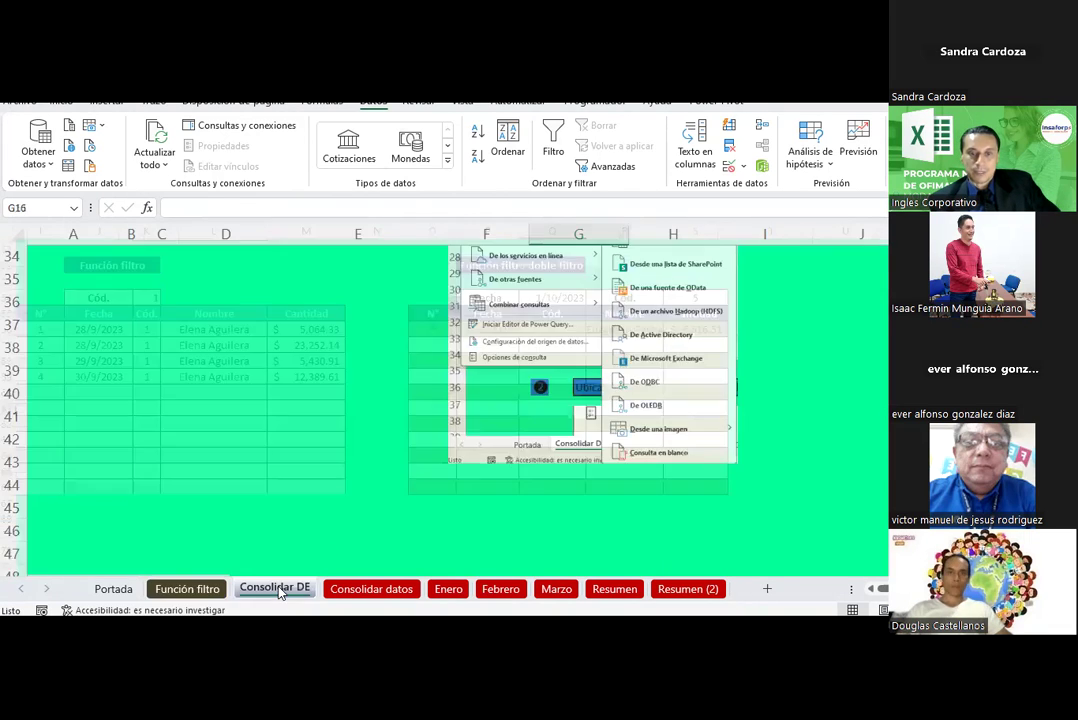
{"action": "scroll", "coordinate": [390, 436], "scroll_direction": "up", "scroll_amount": 3}
{"action": "scroll", "coordinate": [390, 437], "scroll_direction": "up", "scroll_amount": 2}
{"action": "scroll", "coordinate": [390, 437], "scroll_direction": "up", "scroll_amount": 2}
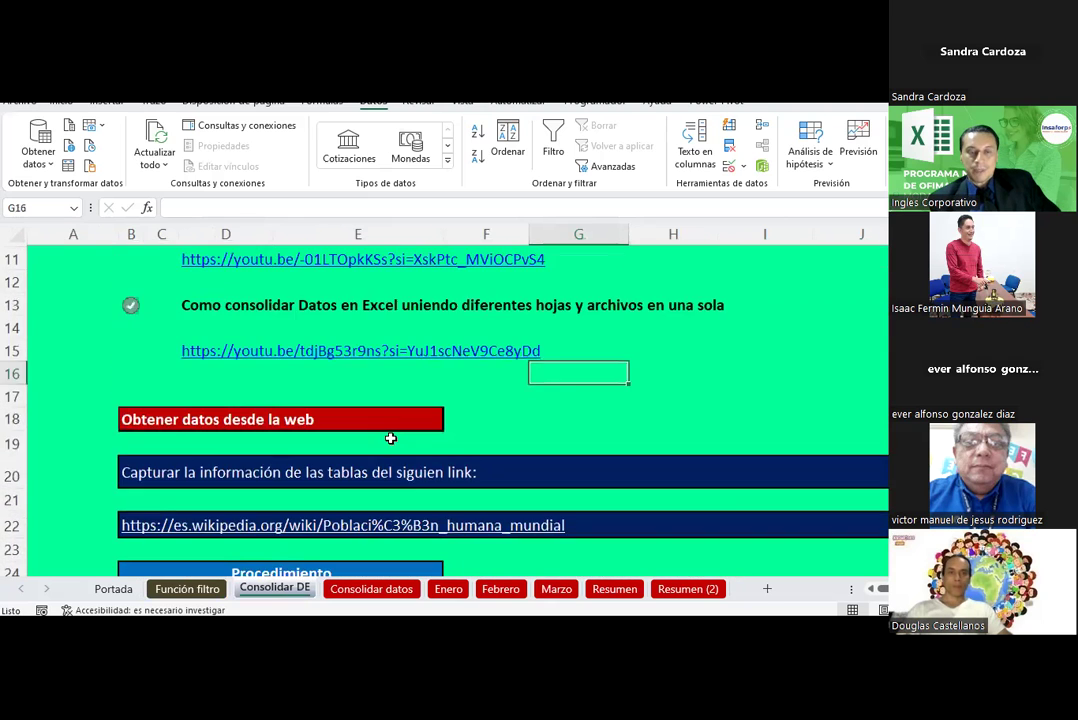
{"action": "scroll", "coordinate": [390, 437], "scroll_direction": "down", "scroll_amount": 2}
{"action": "scroll", "coordinate": [387, 442], "scroll_direction": "down", "scroll_amount": 7}
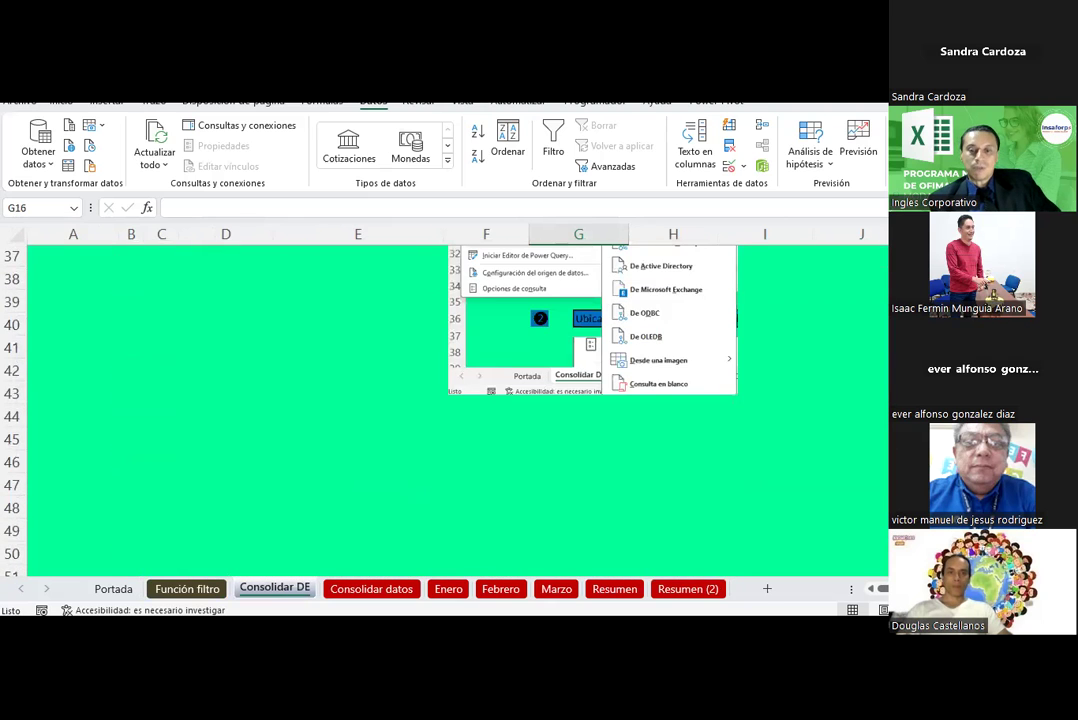
{"action": "left_click", "coordinate": [706, 550]}
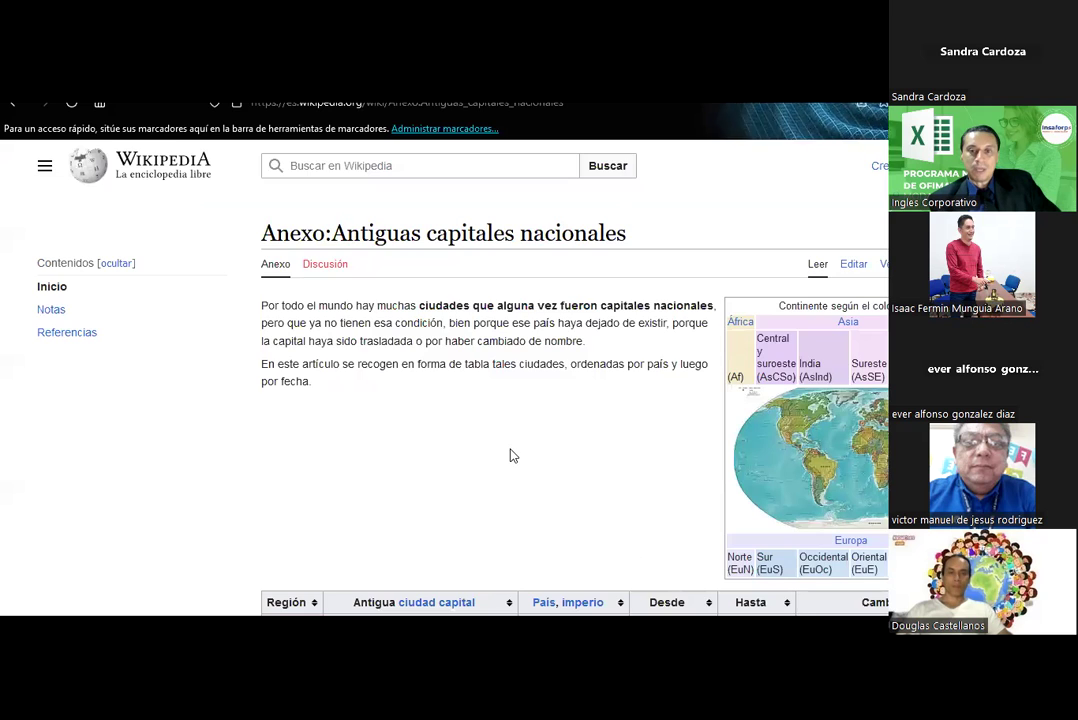
- Try selecting the first rows of the former-capitals table, then clear the selection
{"action": "scroll", "coordinate": [510, 456], "scroll_direction": "down", "scroll_amount": 5}
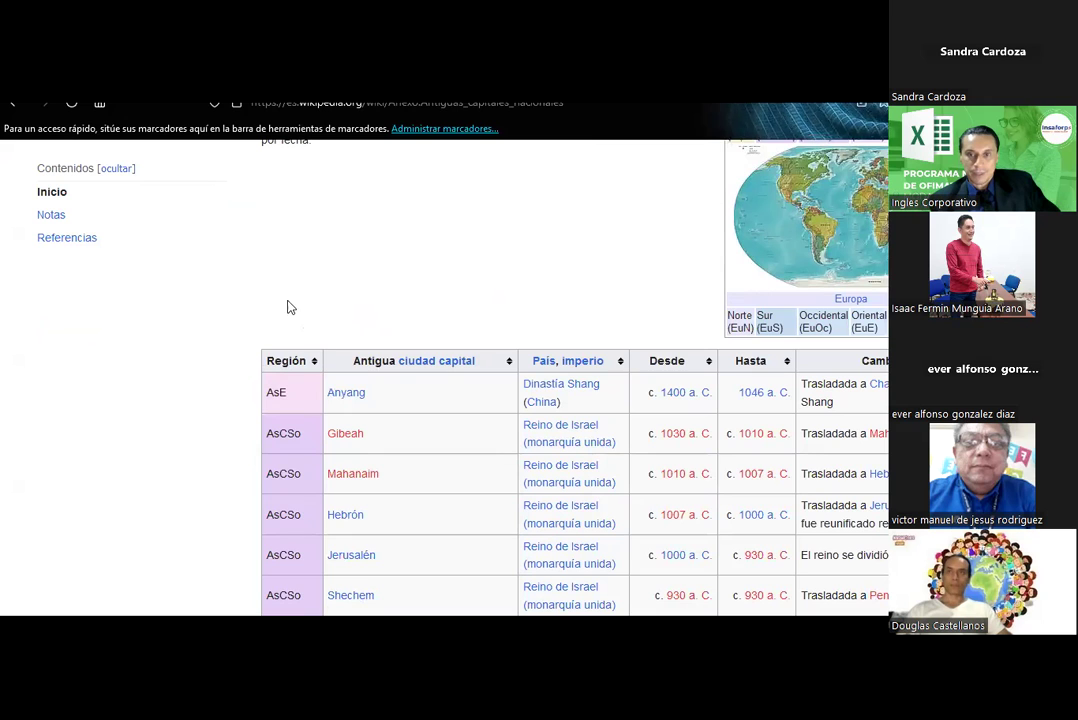
{"action": "scroll", "coordinate": [313, 310], "scroll_direction": "down", "scroll_amount": 5}
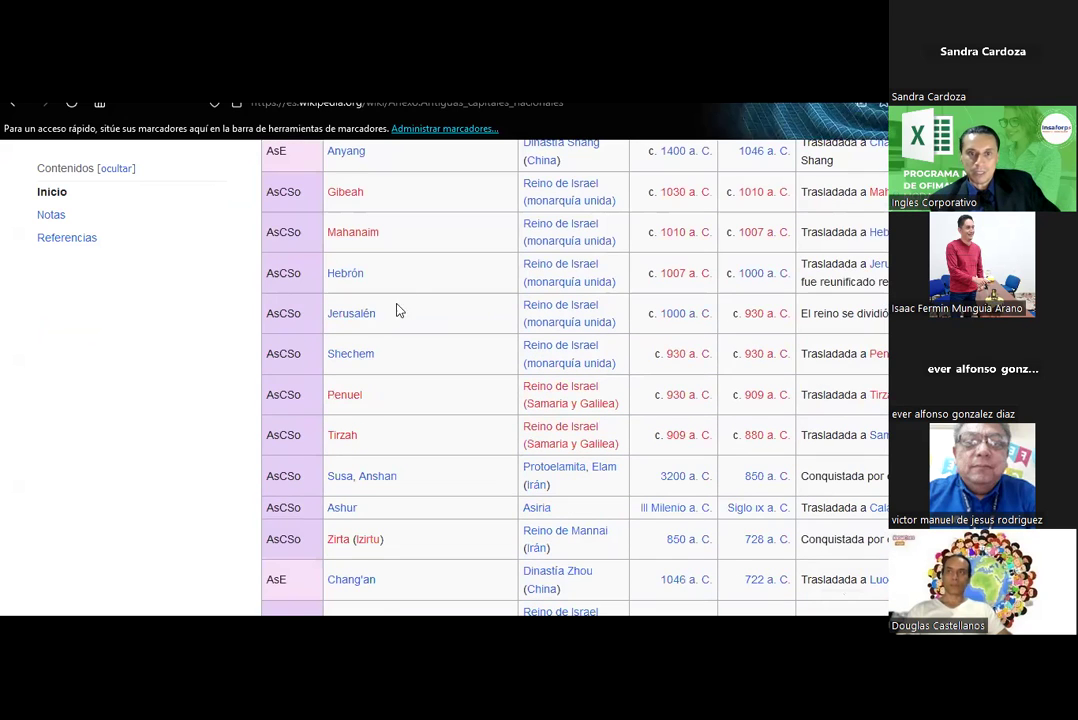
{"action": "left_click_drag", "start_coordinate": [397, 308], "coordinate": [282, 289]}
{"action": "scroll", "coordinate": [282, 289], "scroll_direction": "up", "scroll_amount": 2}
{"action": "scroll", "coordinate": [282, 289], "scroll_direction": "up", "scroll_amount": 2}
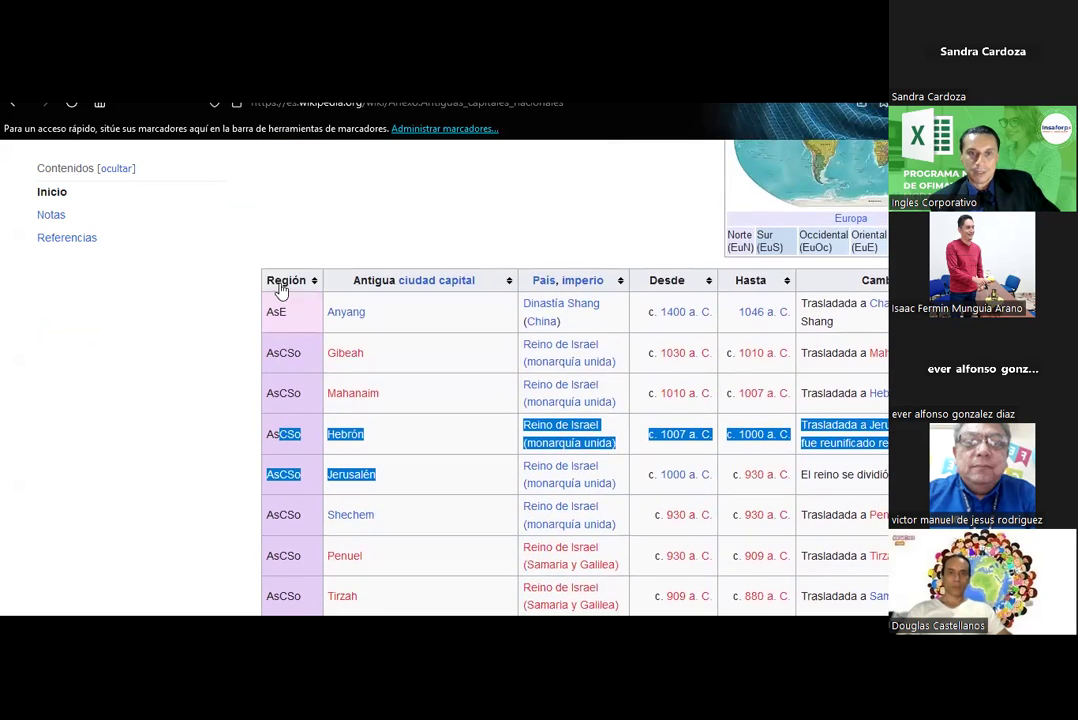
{"action": "left_click", "coordinate": [281, 324]}
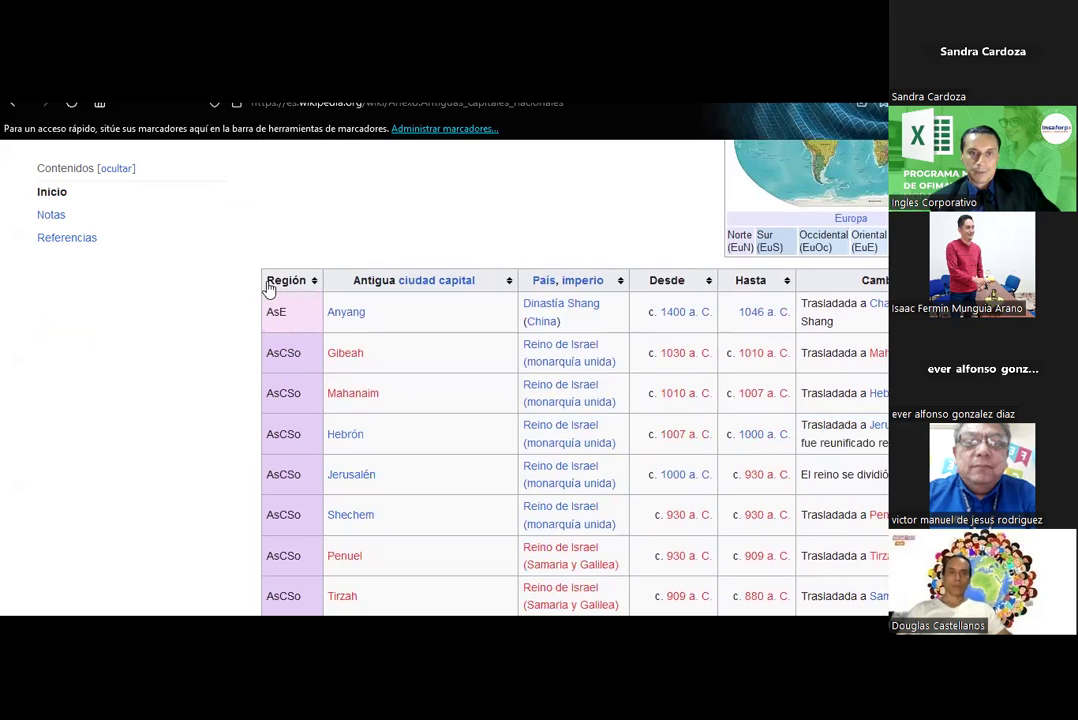
{"action": "mouse_move", "coordinate": [274, 310]}
{"action": "left_mouse_down"}
{"action": "mouse_move", "coordinate": [380, 368]}
{"action": "mouse_move", "coordinate": [829, 487]}
{"action": "left_mouse_up"}
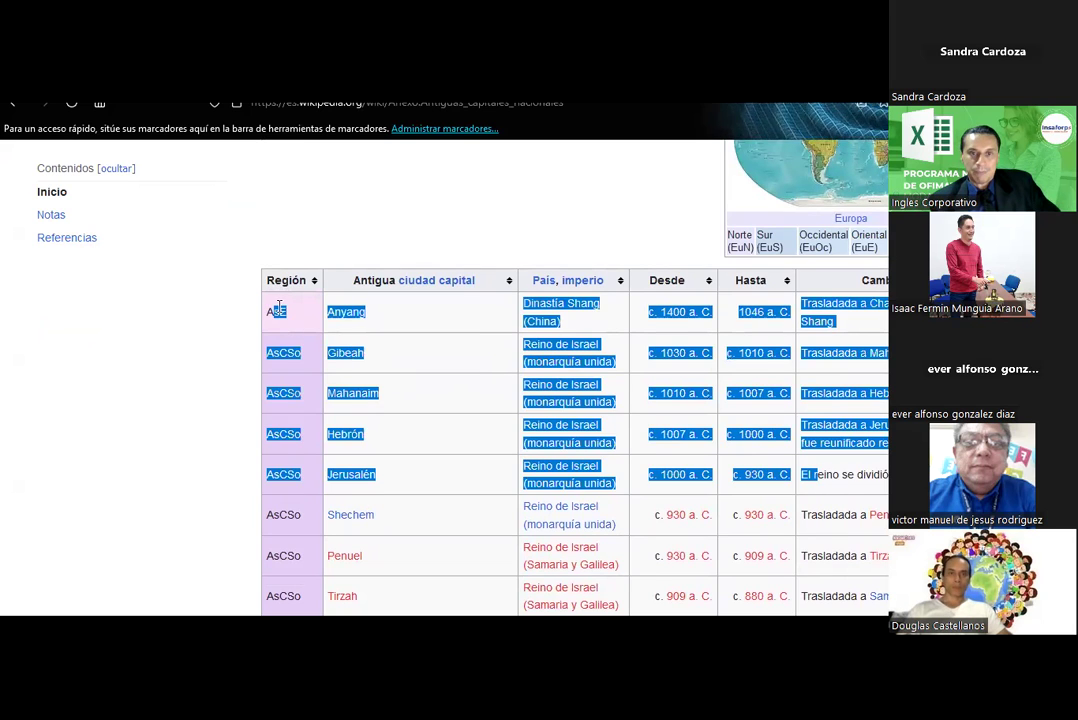
{"action": "left_click", "coordinate": [255, 280]}
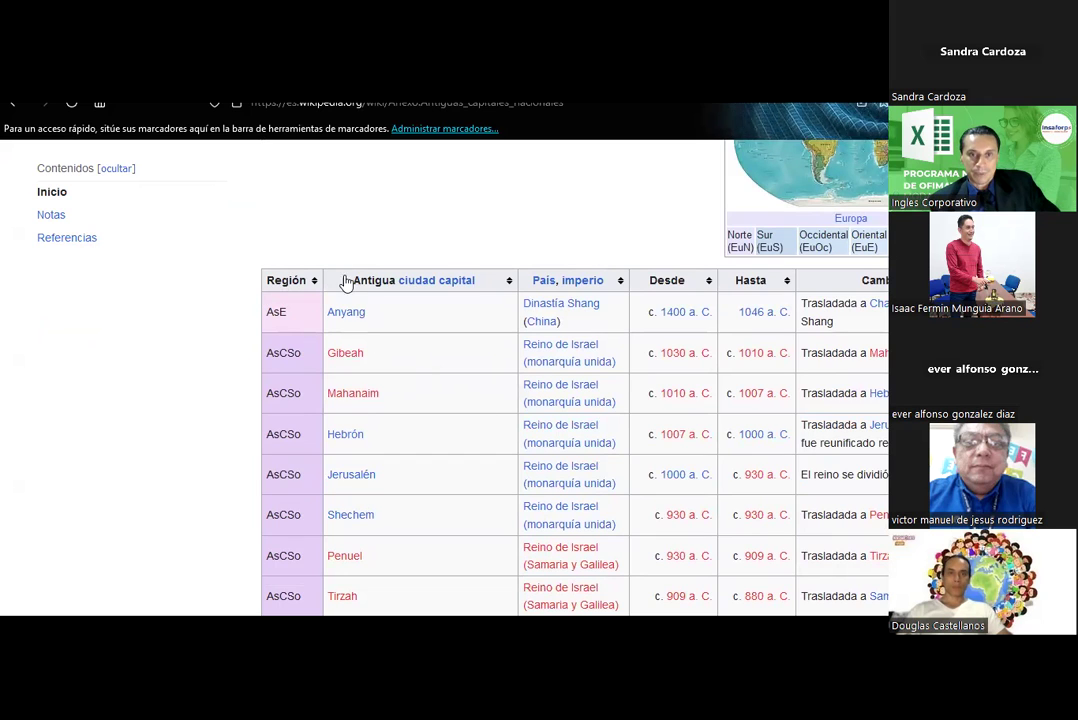
- Sort the table by capital name and by Región, then restore its original row order
{"action": "left_click", "coordinate": [490, 288]}
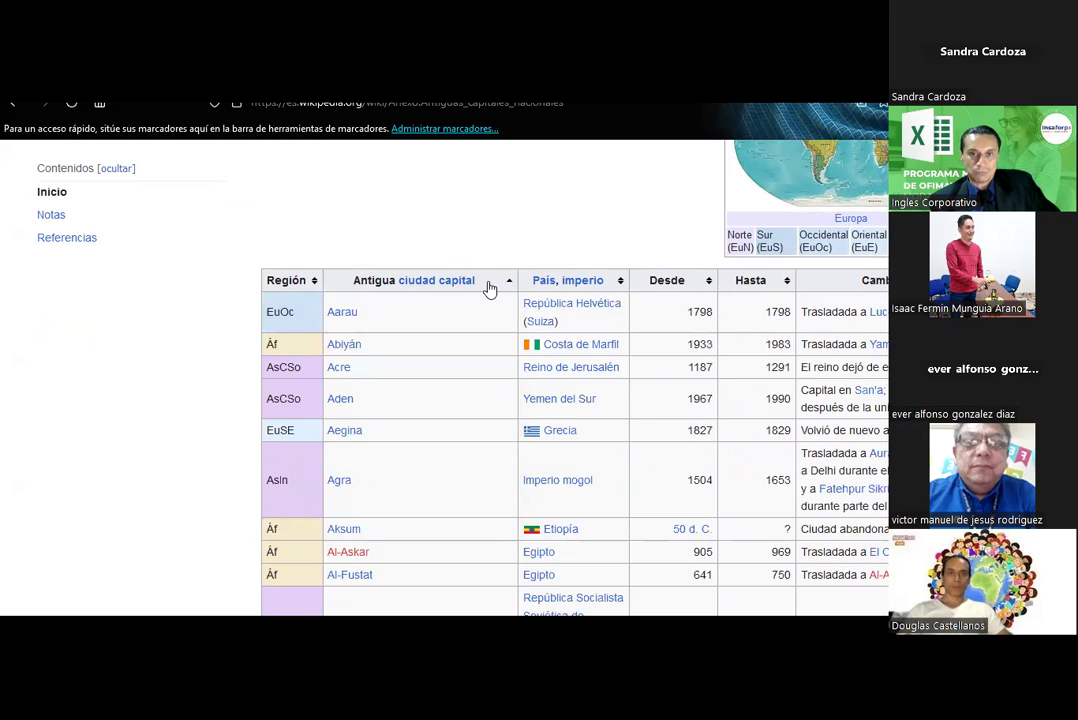
{"action": "left_click", "coordinate": [490, 288]}
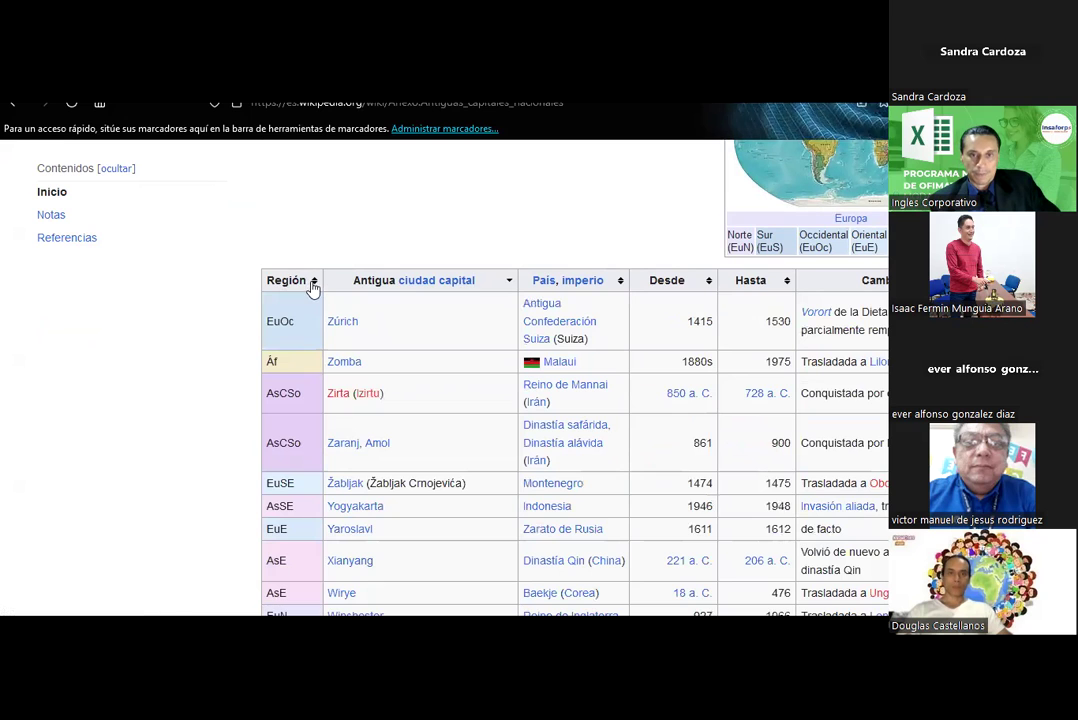
{"action": "left_click", "coordinate": [313, 285]}
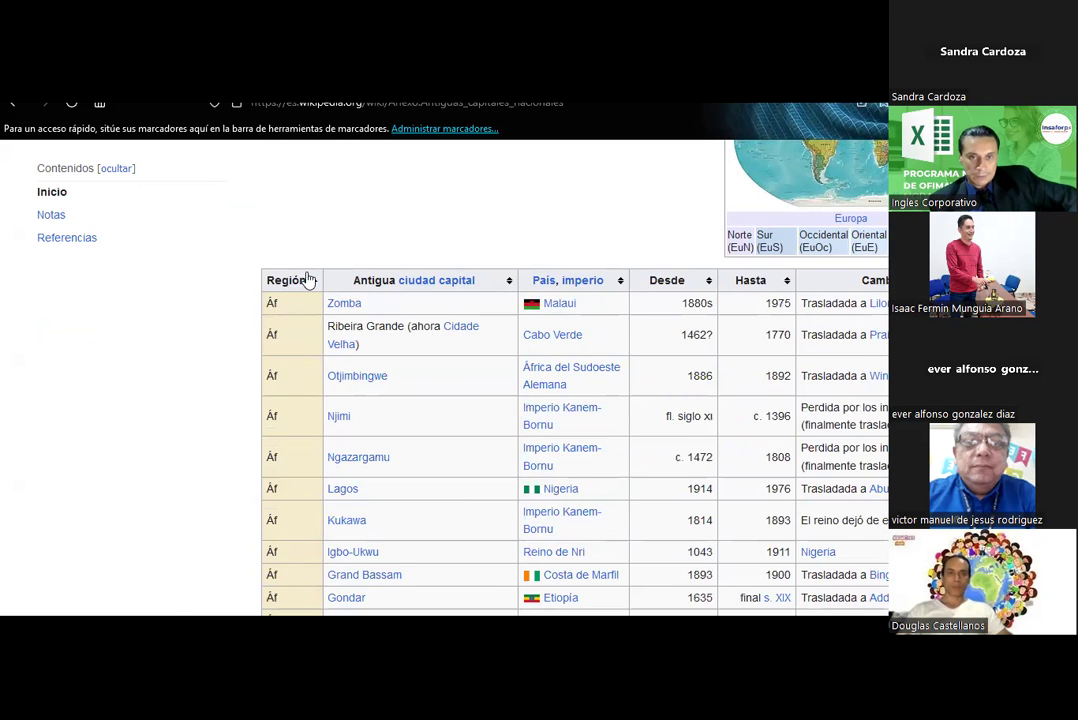
{"action": "left_click", "coordinate": [309, 281]}
{"action": "left_click", "coordinate": [306, 281]}
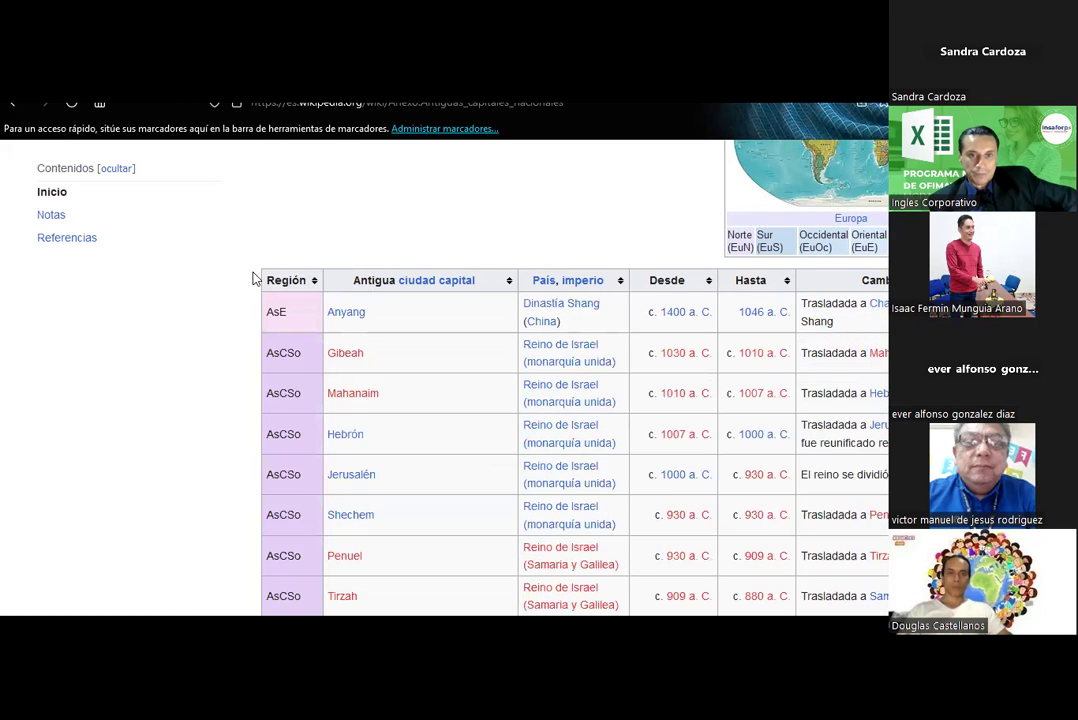
- Select the whole former-capitals table, then switch to the Excel workbook and pick a cell
{"action": "scroll", "coordinate": [240, 200], "scroll_direction": "up", "scroll_amount": 5}
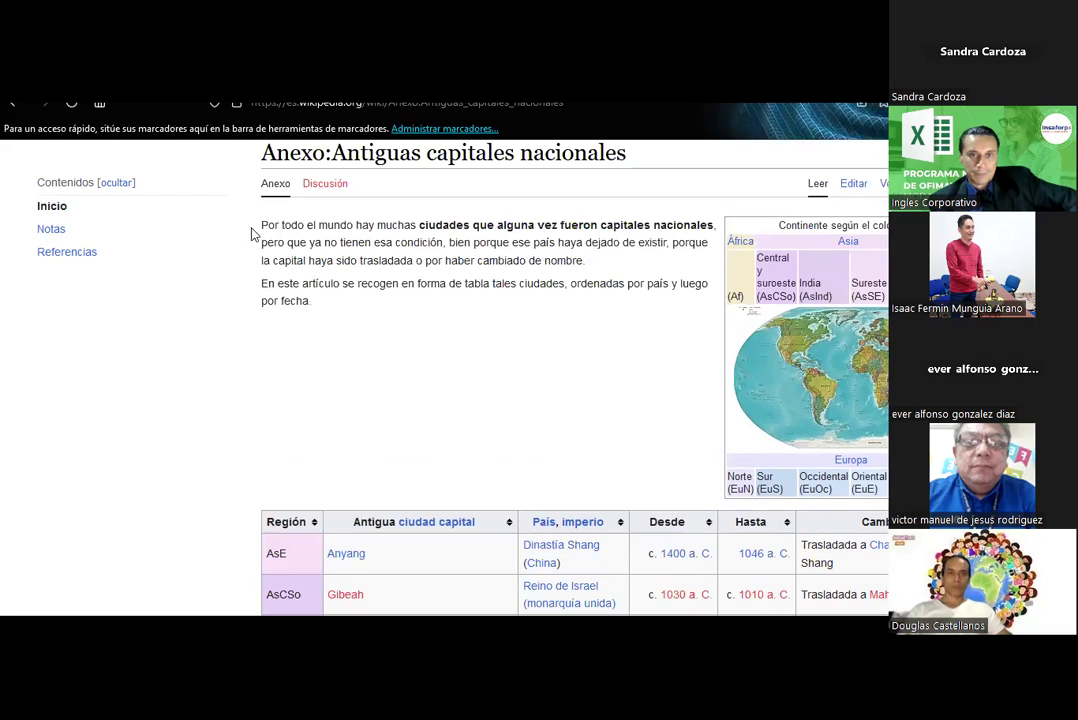
{"action": "left_click_drag", "start_coordinate": [252, 233], "coordinate": [447, 367]}
{"action": "scroll", "coordinate": [395, 408], "scroll_direction": "down", "scroll_amount": 10}
{"action": "scroll", "coordinate": [395, 408], "scroll_direction": "down", "scroll_amount": 10}
{"action": "scroll", "coordinate": [395, 408], "scroll_direction": "down", "scroll_amount": 10}
{"action": "scroll", "coordinate": [395, 408], "scroll_direction": "down", "scroll_amount": 2}
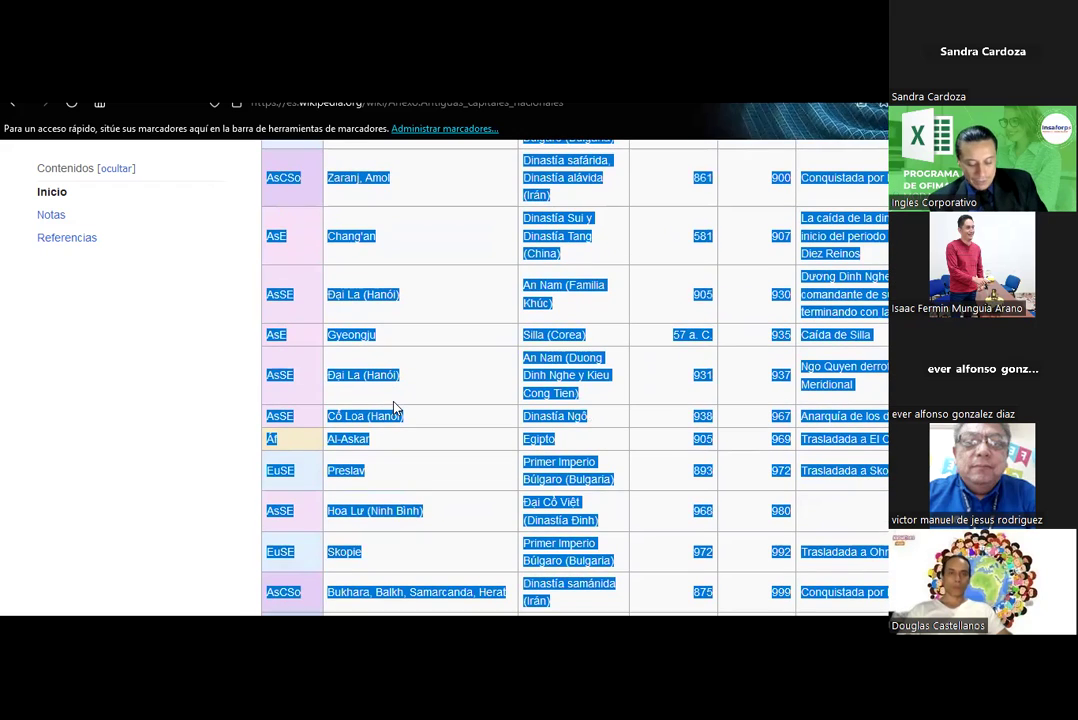
{"action": "left_click", "coordinate": [815, 612]}
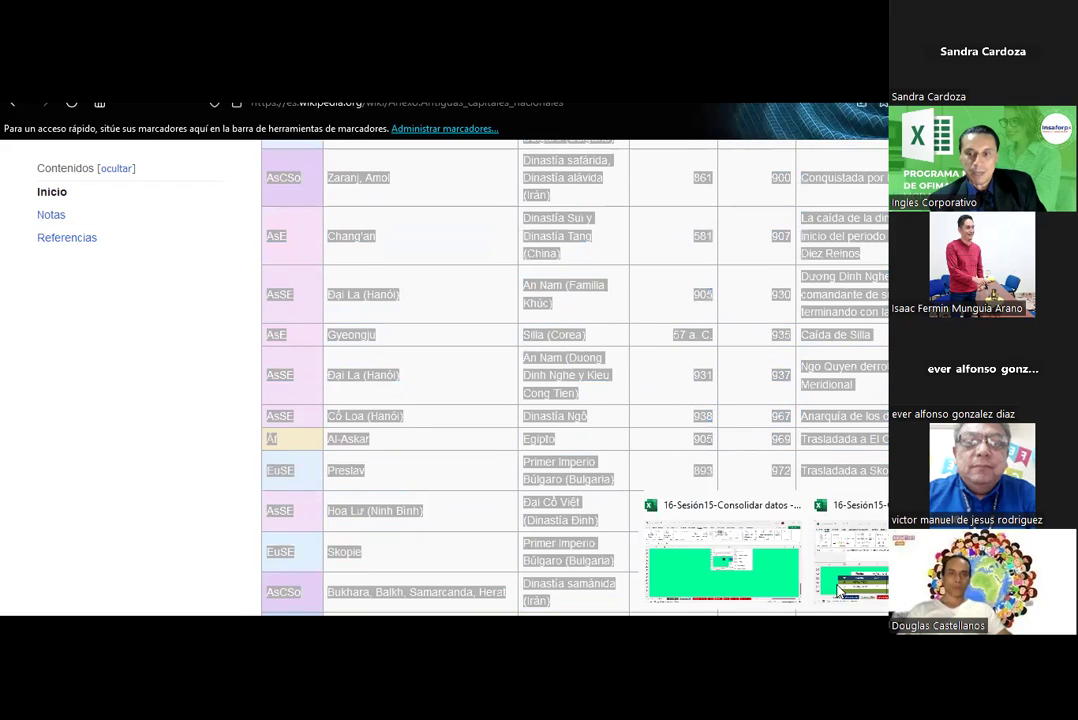
{"action": "left_click", "coordinate": [754, 577]}
{"action": "left_click", "coordinate": [197, 400]}
{"action": "scroll", "coordinate": [180, 380], "scroll_direction": "down", "scroll_amount": 4}
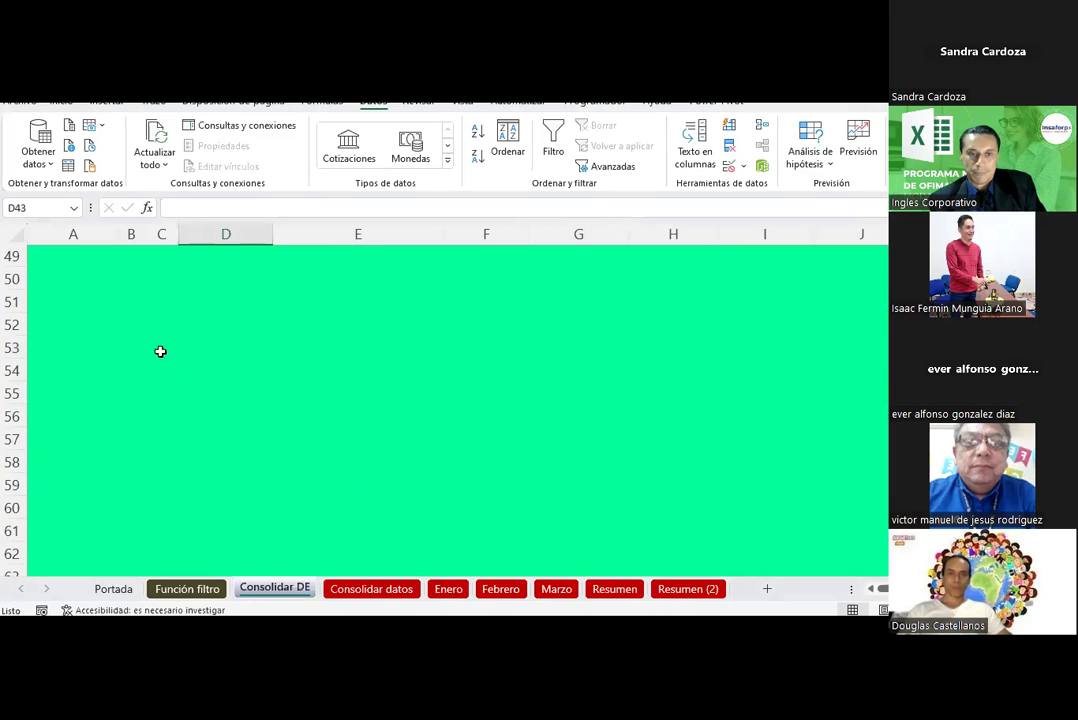
{"action": "left_click", "coordinate": [157, 348]}
{"action": "key", "text": "ctrl+v"}
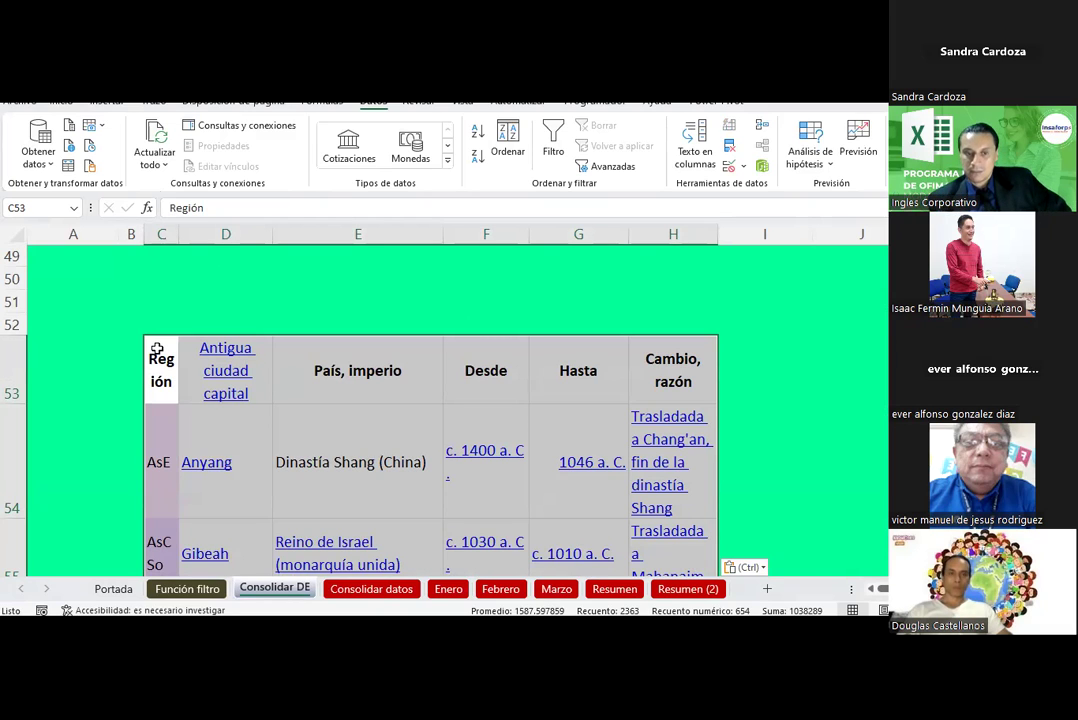
{"action": "scroll", "coordinate": [313, 478], "scroll_direction": "down", "scroll_amount": 1}
{"action": "scroll", "coordinate": [314, 480], "scroll_direction": "down", "scroll_amount": 1}
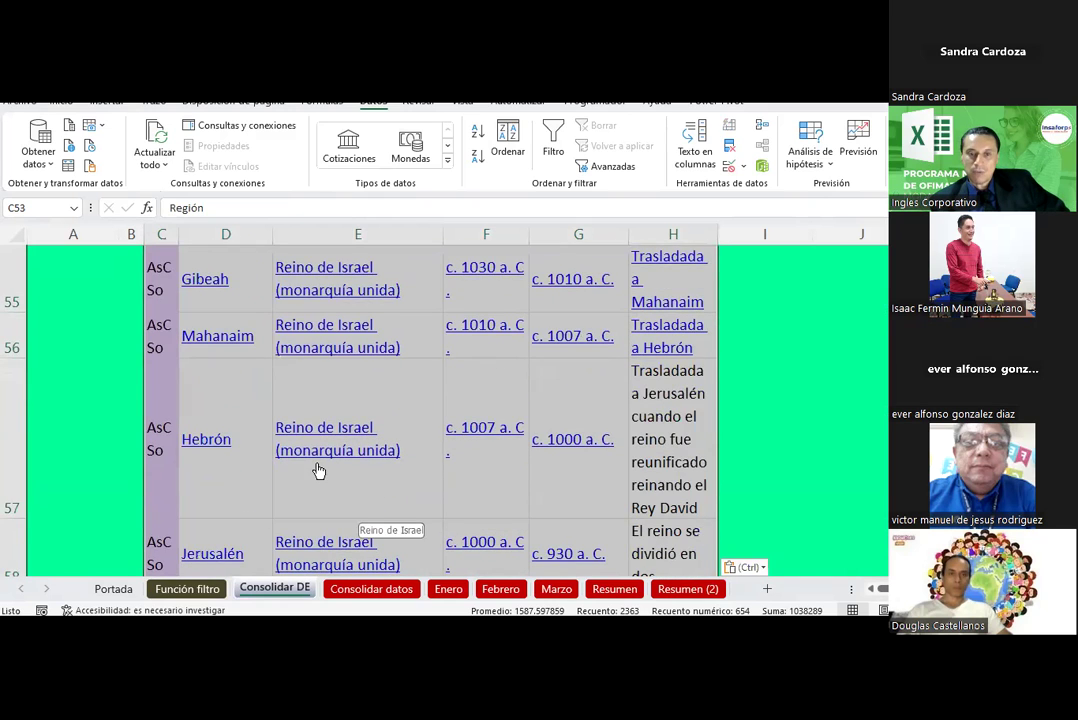
{"action": "scroll", "coordinate": [315, 470], "scroll_direction": "down", "scroll_amount": 3}
{"action": "scroll", "coordinate": [321, 420], "scroll_direction": "down", "scroll_amount": 2}
{"action": "scroll", "coordinate": [321, 419], "scroll_direction": "down", "scroll_amount": 2}
{"action": "scroll", "coordinate": [321, 419], "scroll_direction": "down", "scroll_amount": 1}
{"action": "scroll", "coordinate": [321, 419], "scroll_direction": "down", "scroll_amount": 1}
{"action": "scroll", "coordinate": [321, 419], "scroll_direction": "down", "scroll_amount": 2}
{"action": "scroll", "coordinate": [321, 419], "scroll_direction": "down", "scroll_amount": 3}
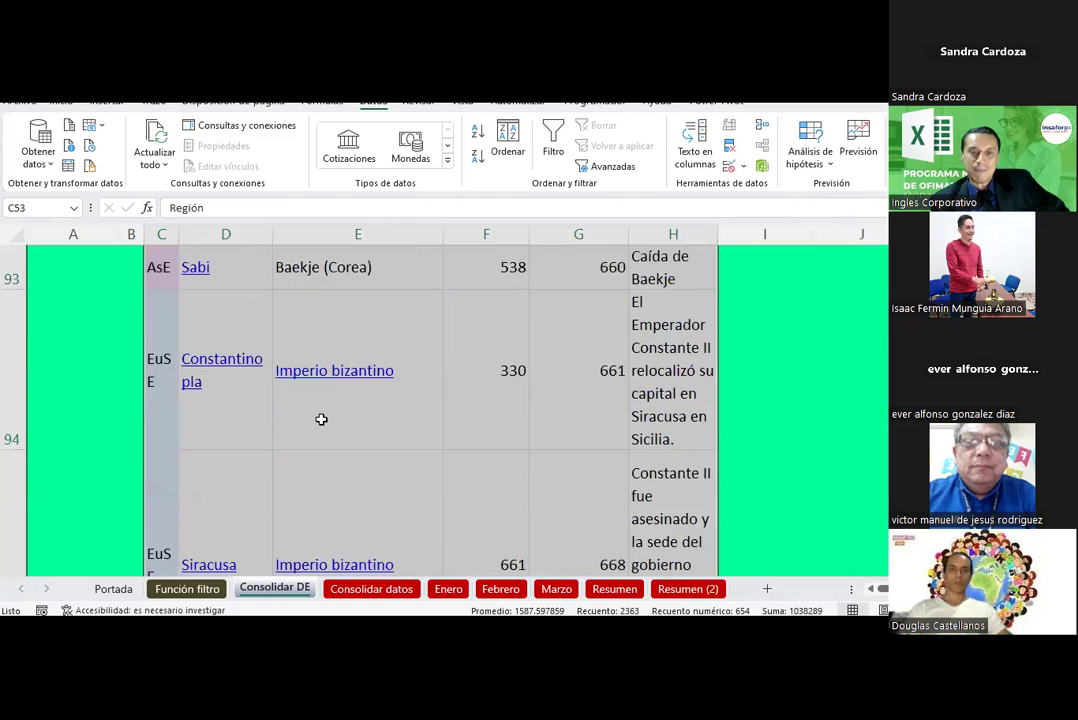
{"action": "scroll", "coordinate": [321, 419], "scroll_direction": "down", "scroll_amount": 3}
{"action": "scroll", "coordinate": [321, 419], "scroll_direction": "down", "scroll_amount": 2}
{"action": "scroll", "coordinate": [323, 427], "scroll_direction": "down", "scroll_amount": 3}
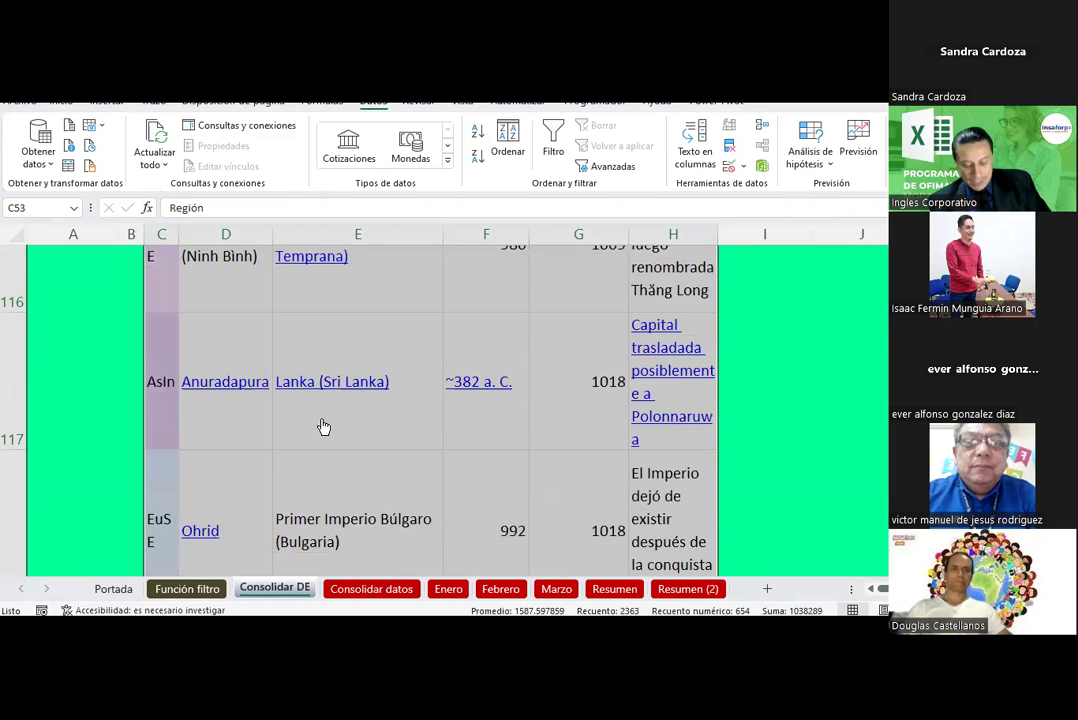
{"action": "key", "text": "ctrl+z"}
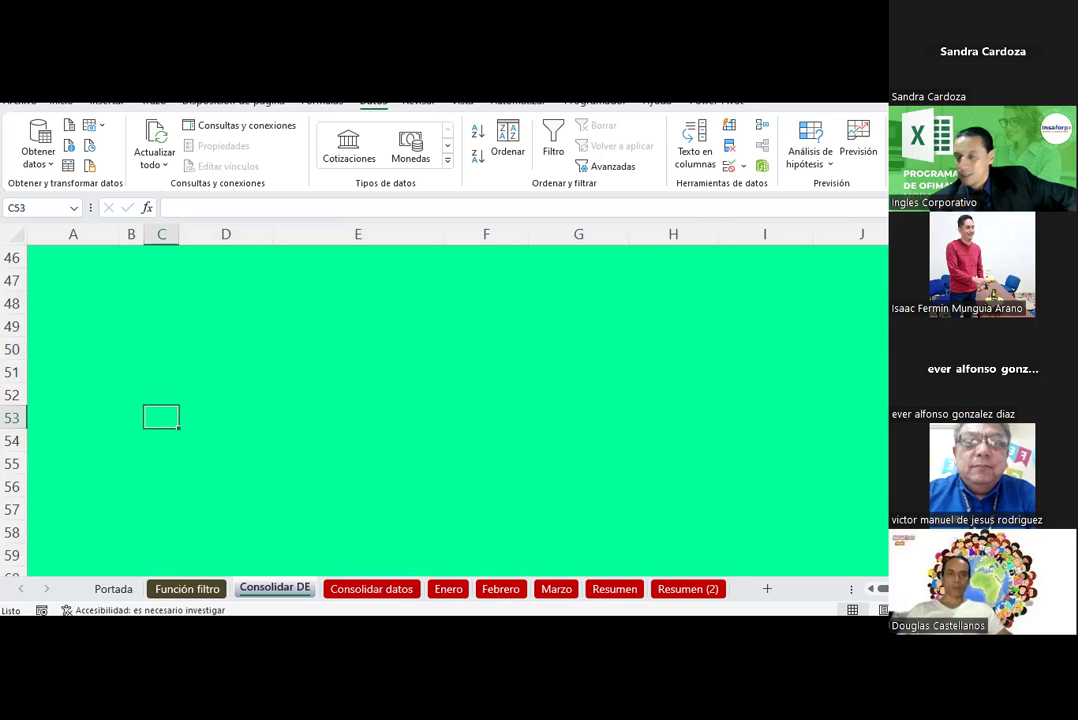
- Select B45, start a Datos From Web import, then bring the Wikipedia page back up
{"action": "left_click", "coordinate": [360, 302]}
{"action": "scroll", "coordinate": [79, 373], "scroll_direction": "up", "scroll_amount": 2}
{"action": "scroll", "coordinate": [79, 373], "scroll_direction": "up", "scroll_amount": 8}
{"action": "scroll", "coordinate": [81, 373], "scroll_direction": "down", "scroll_amount": 3}
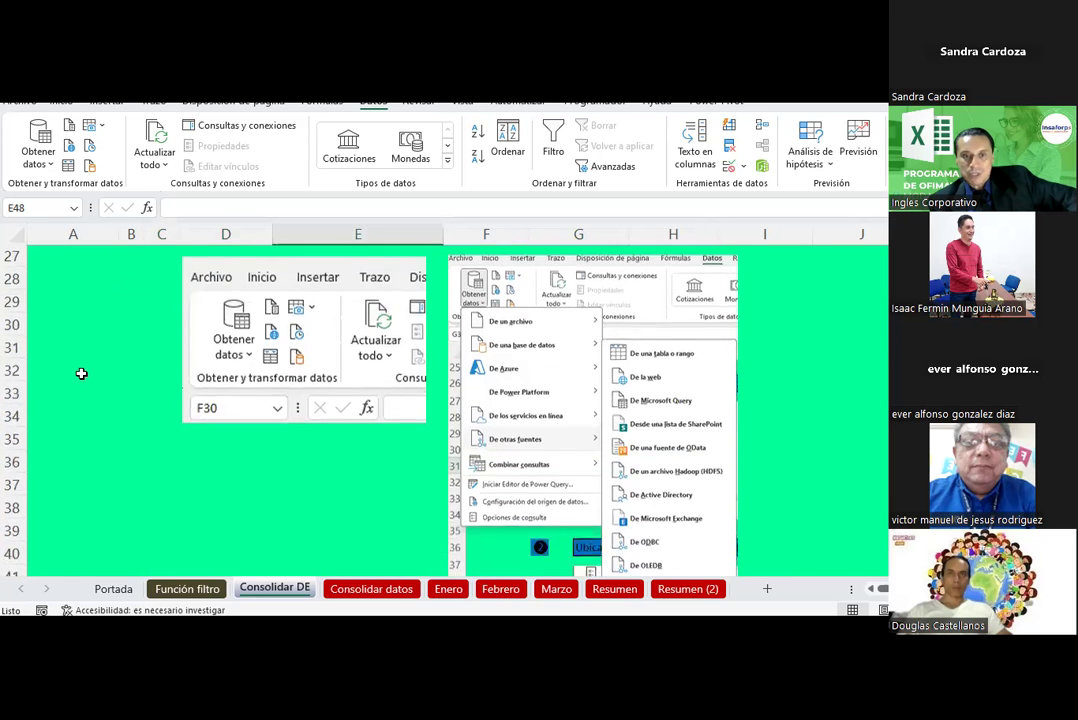
{"action": "scroll", "coordinate": [81, 373], "scroll_direction": "down", "scroll_amount": 4}
{"action": "left_click", "coordinate": [126, 372]}
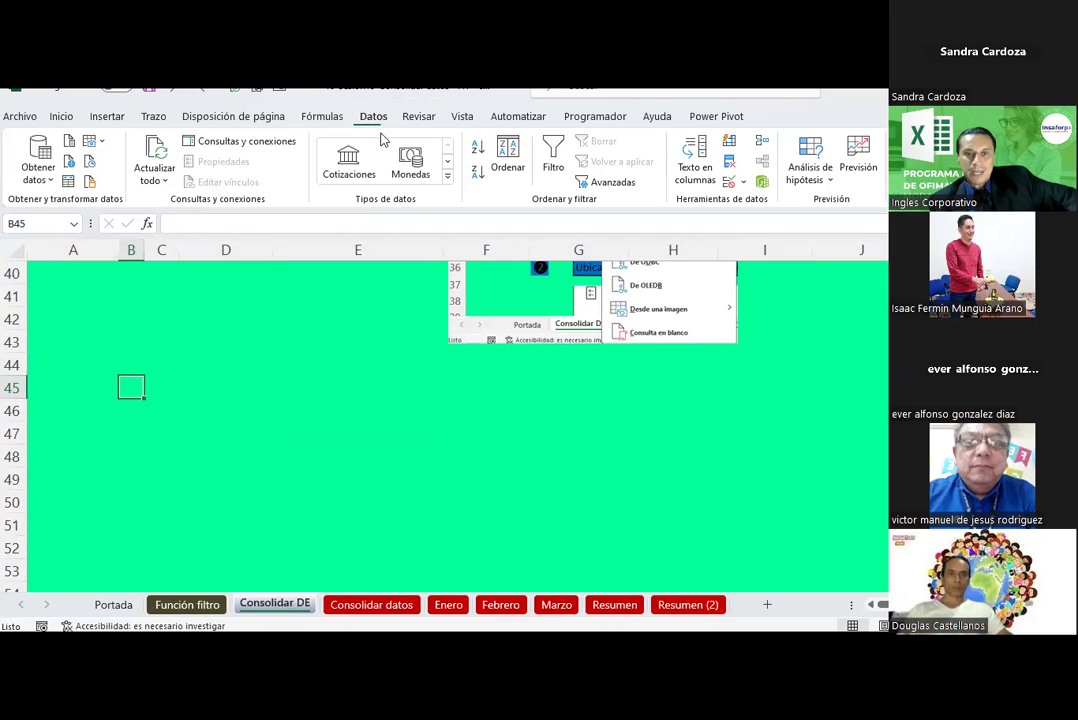
{"action": "left_click", "coordinate": [46, 175]}
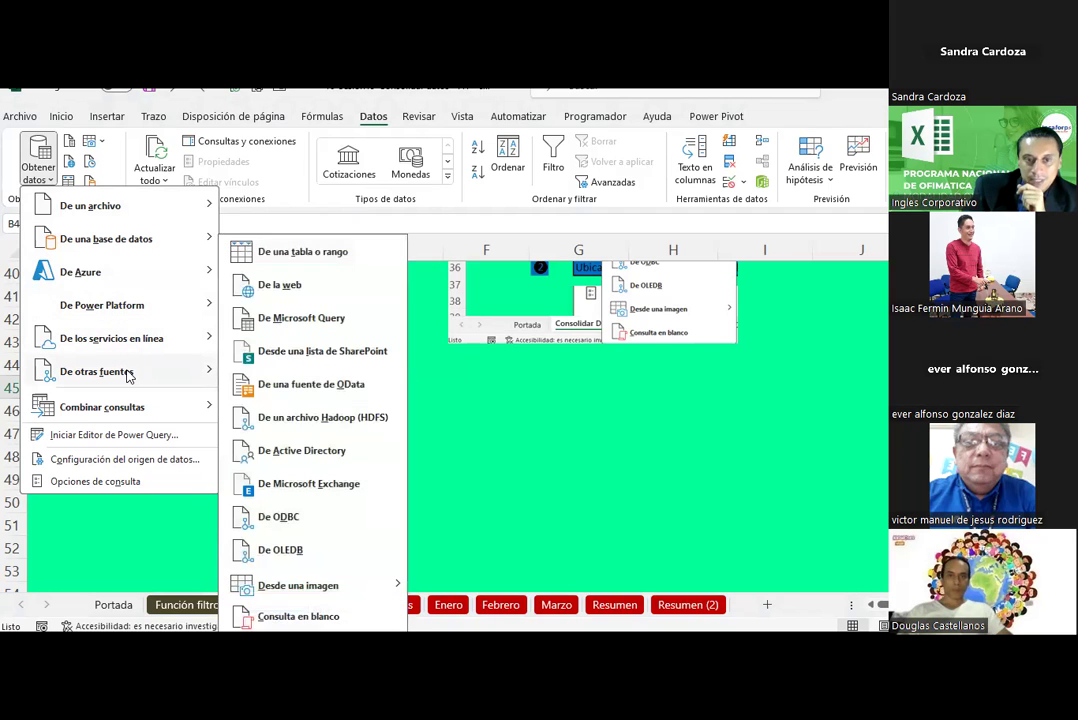
{"action": "mouse_move", "coordinate": [97, 371]}
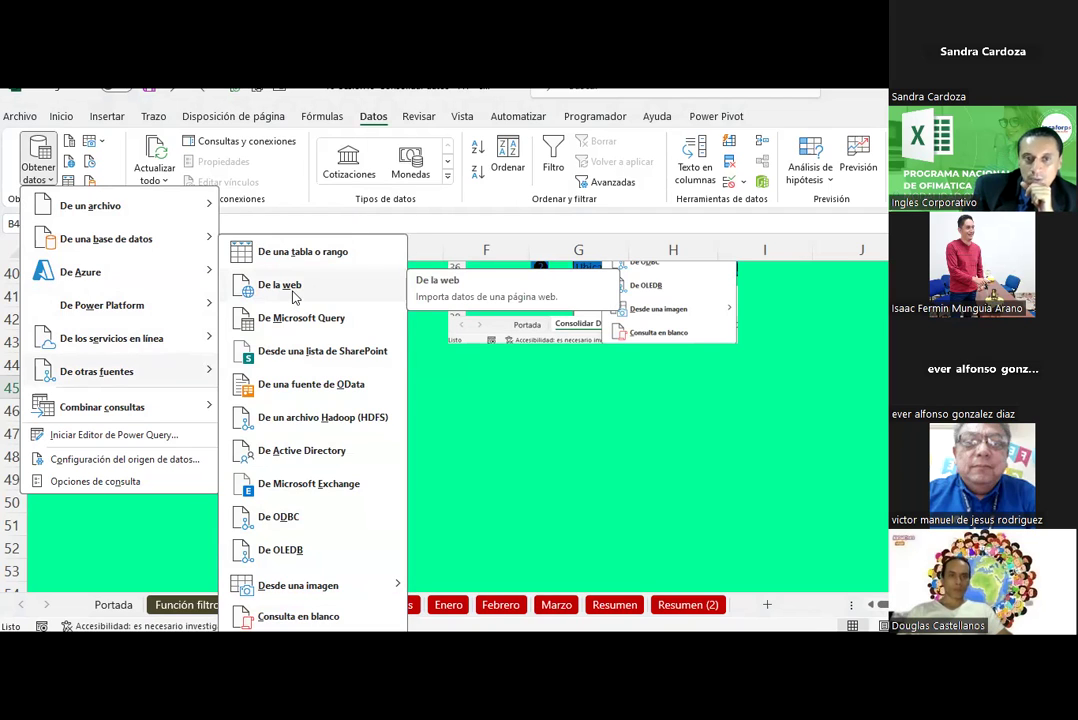
{"action": "left_click", "coordinate": [280, 285]}
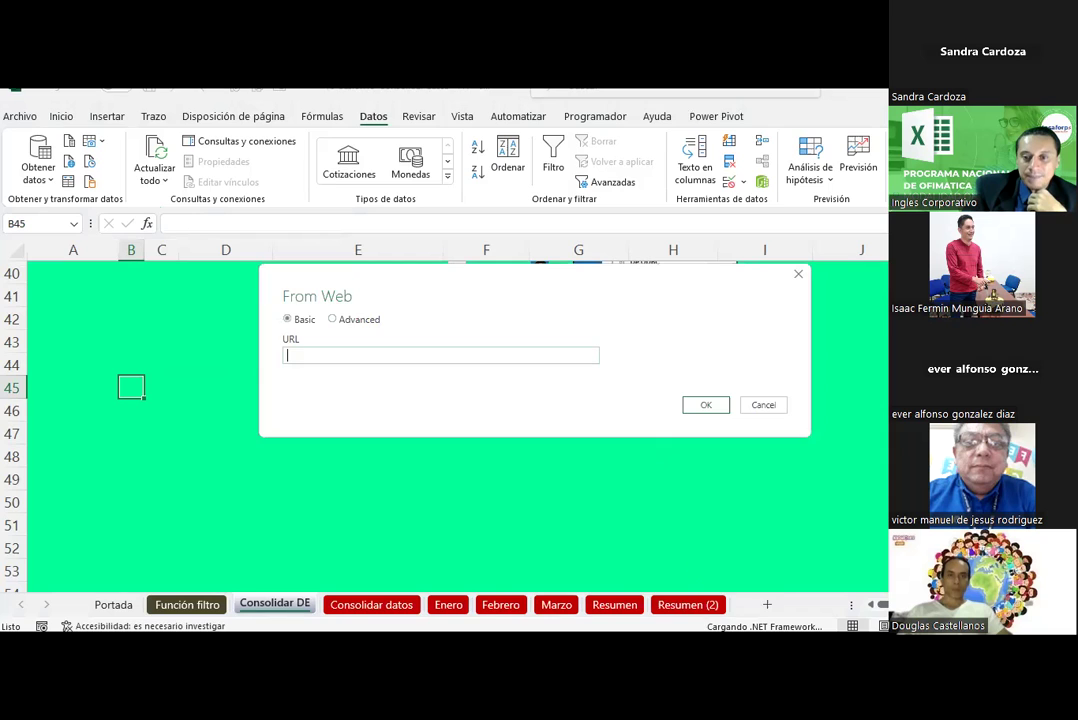
{"action": "left_click", "coordinate": [736, 575]}
- Copy the Anexo:Antiguas capitales nacionales page URL from Firefox's address bar
{"action": "left_click", "coordinate": [365, 117]}
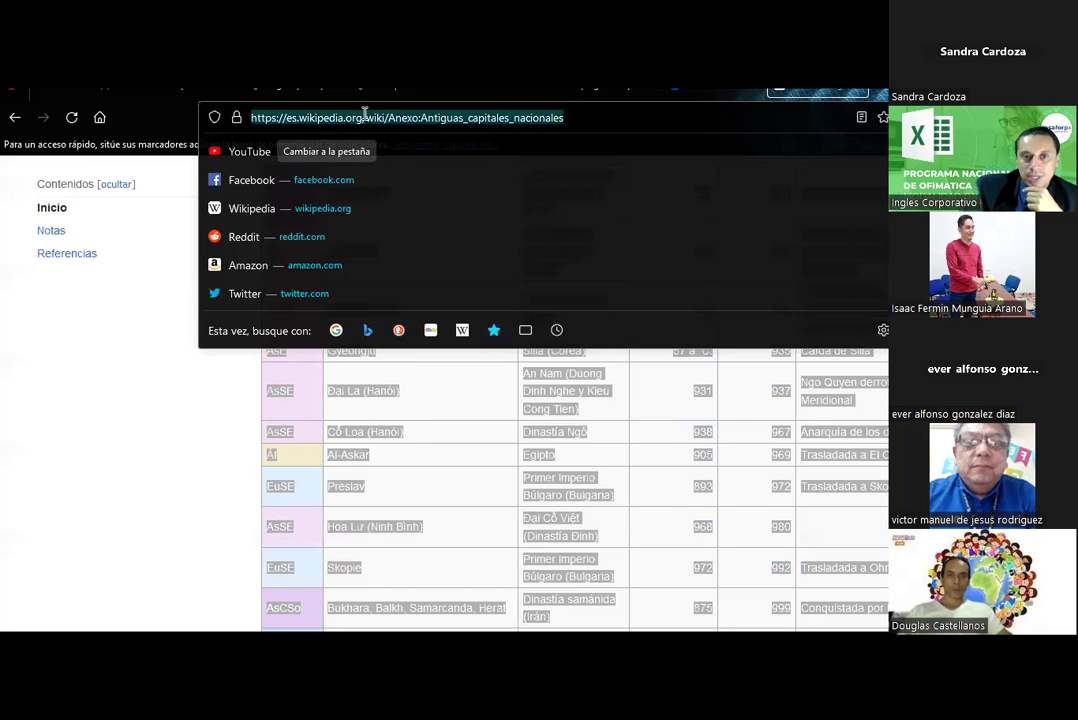
{"action": "right_click", "coordinate": [366, 118]}
{"action": "left_click", "coordinate": [403, 211]}
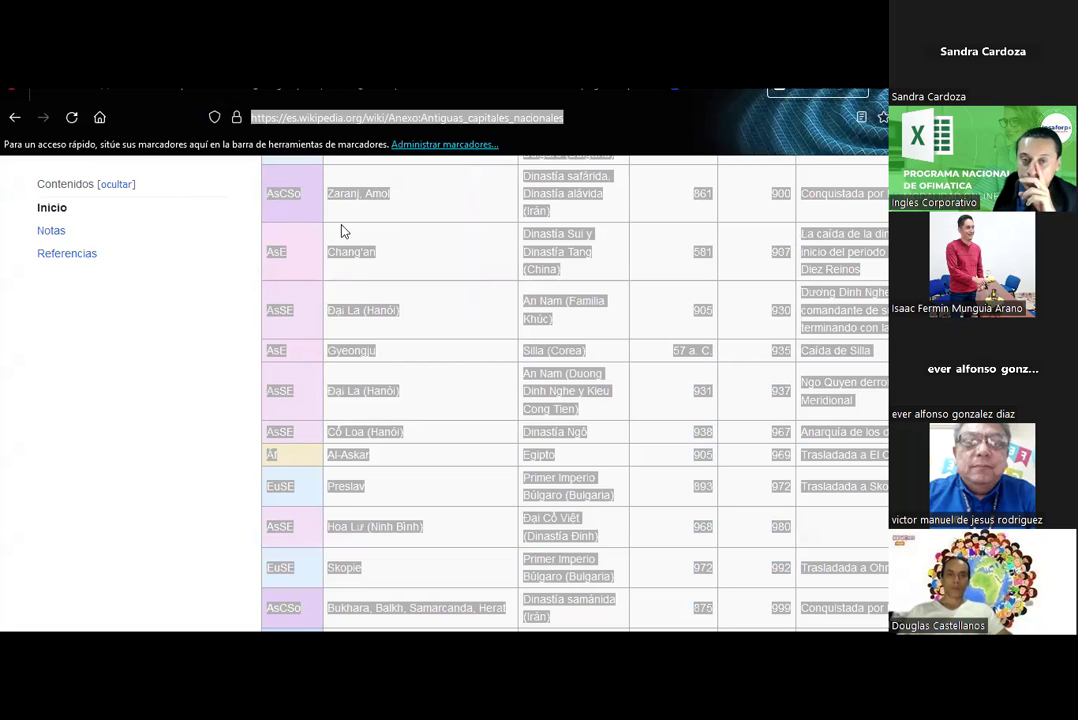
- Paste the Wikipedia former-capitals URL into From Web, then cancel the stalled connection
{"action": "key", "text": "alt+Tab"}
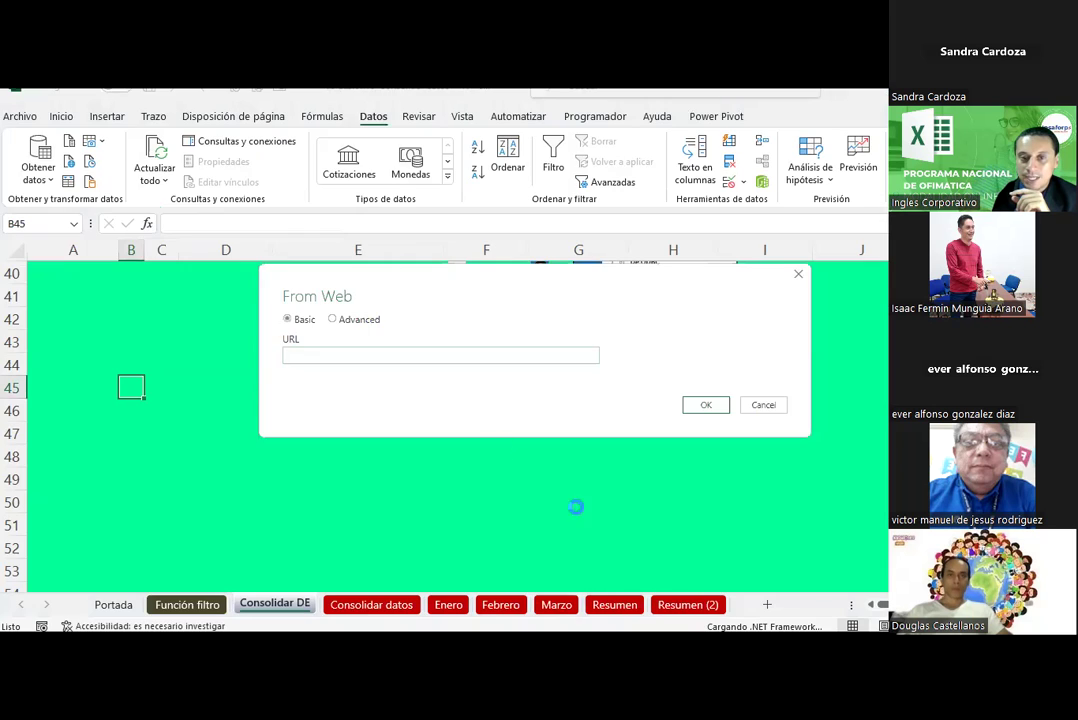
{"action": "type", "text": "https://es.wikipedia.org/wiki/Anexo:Antiguas_capitales_nacionales"}
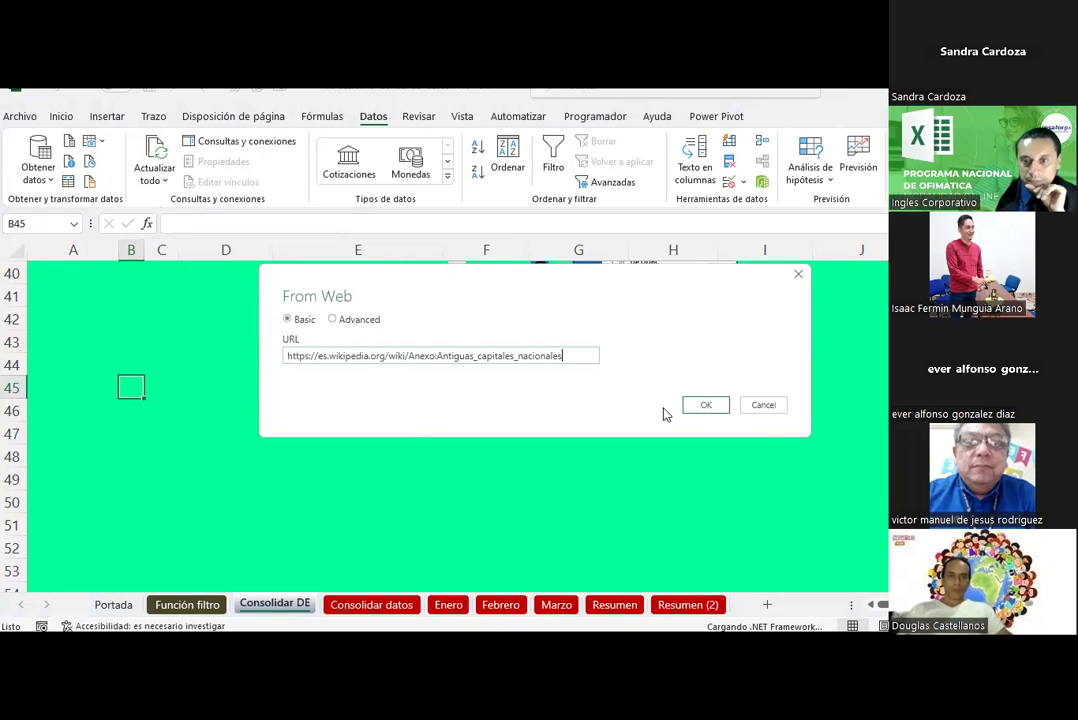
{"action": "left_click", "coordinate": [705, 408]}
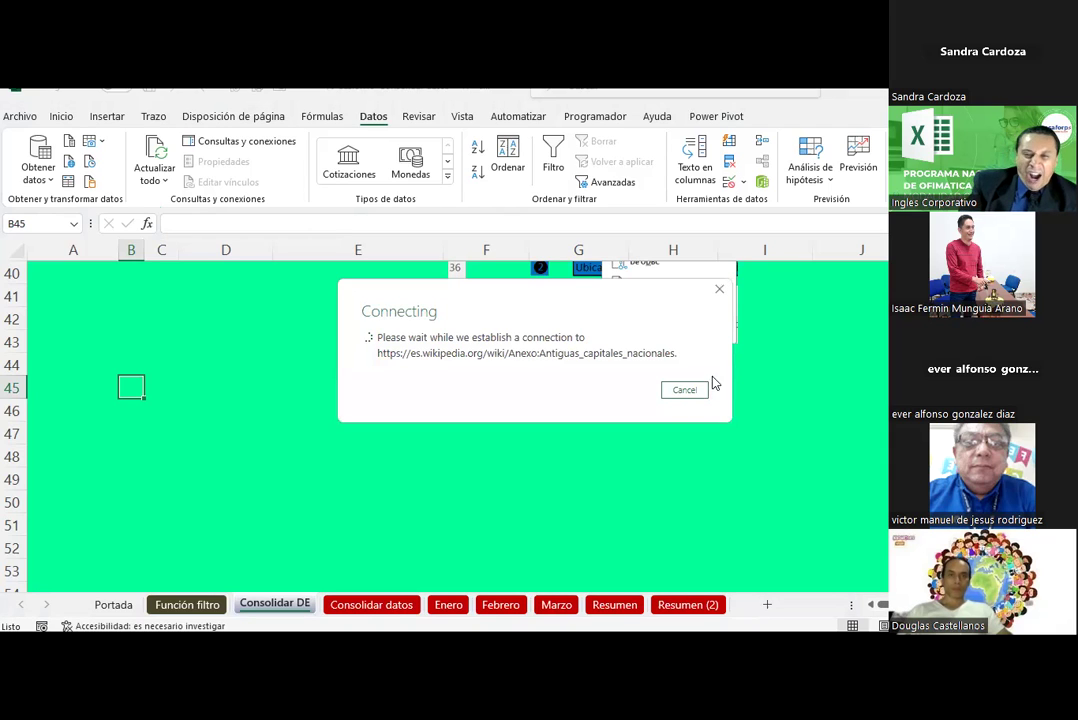
{"action": "left_click", "coordinate": [676, 391]}
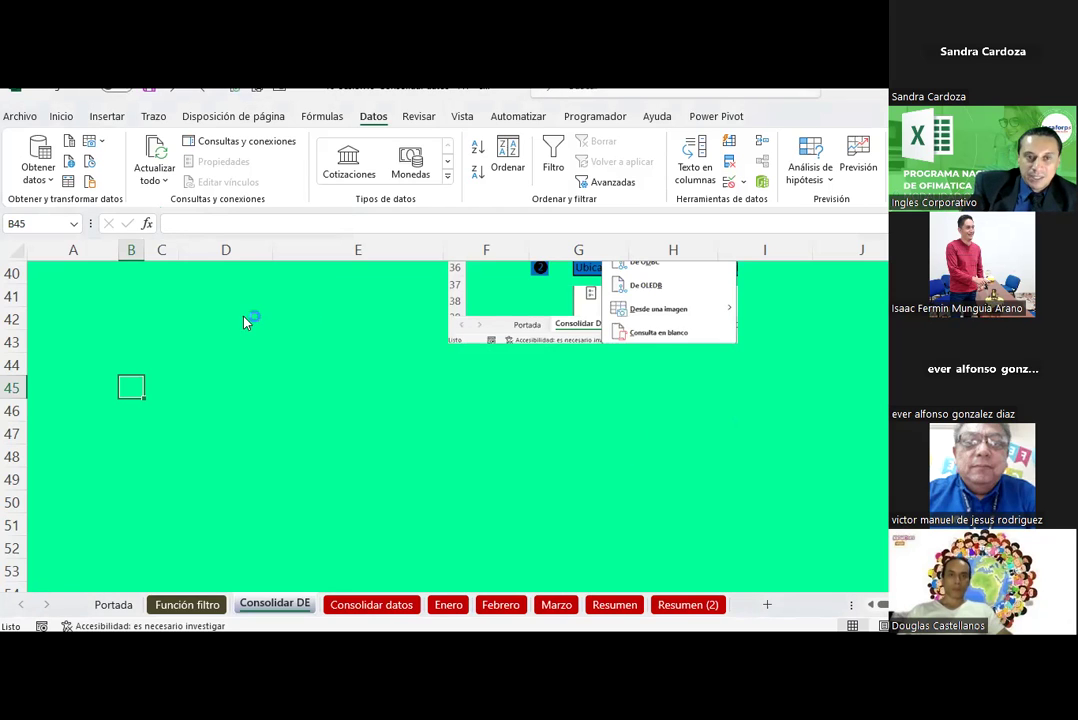
- Redo De otras fuentes > De la web, paste the Wikipedia URL and load the page's tables
{"action": "left_click", "coordinate": [52, 183]}
{"action": "mouse_move", "coordinate": [97, 371]}
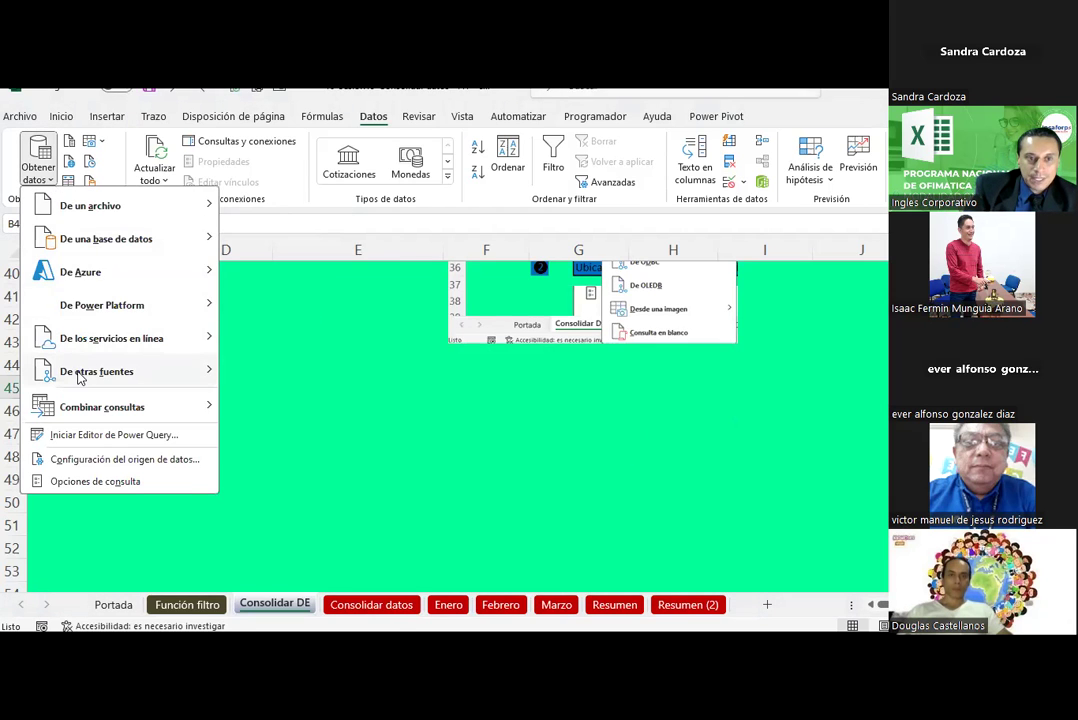
{"action": "left_click", "coordinate": [279, 284]}
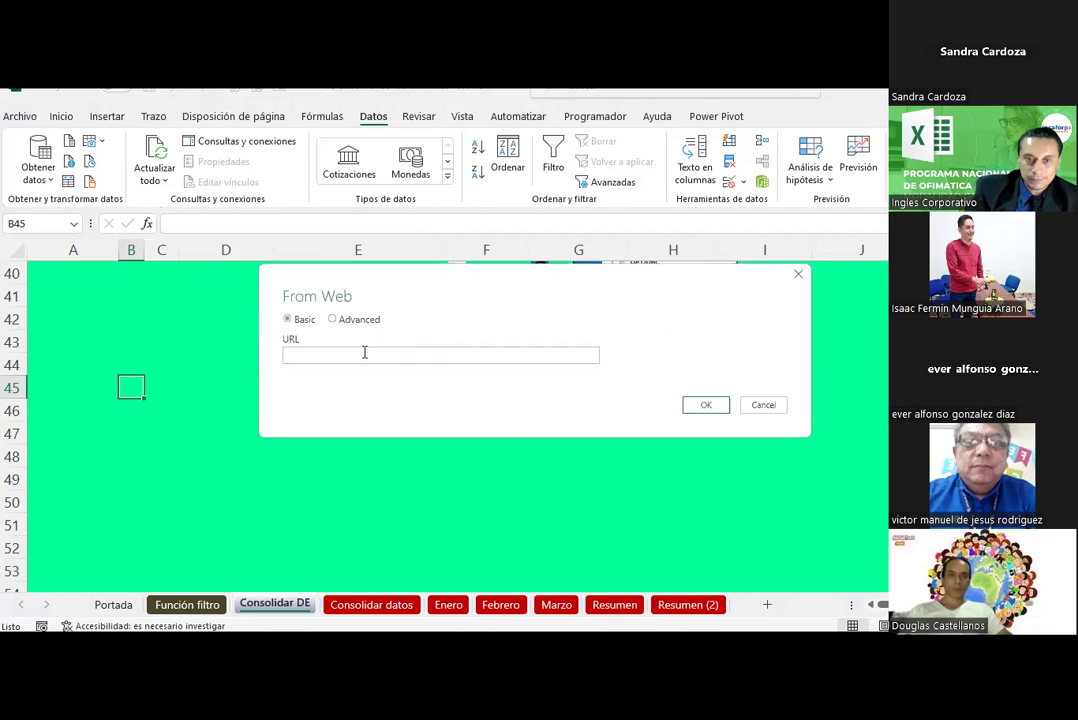
{"action": "right_click", "coordinate": [364, 354]}
{"action": "left_click", "coordinate": [406, 423]}
{"action": "left_click", "coordinate": [718, 410]}
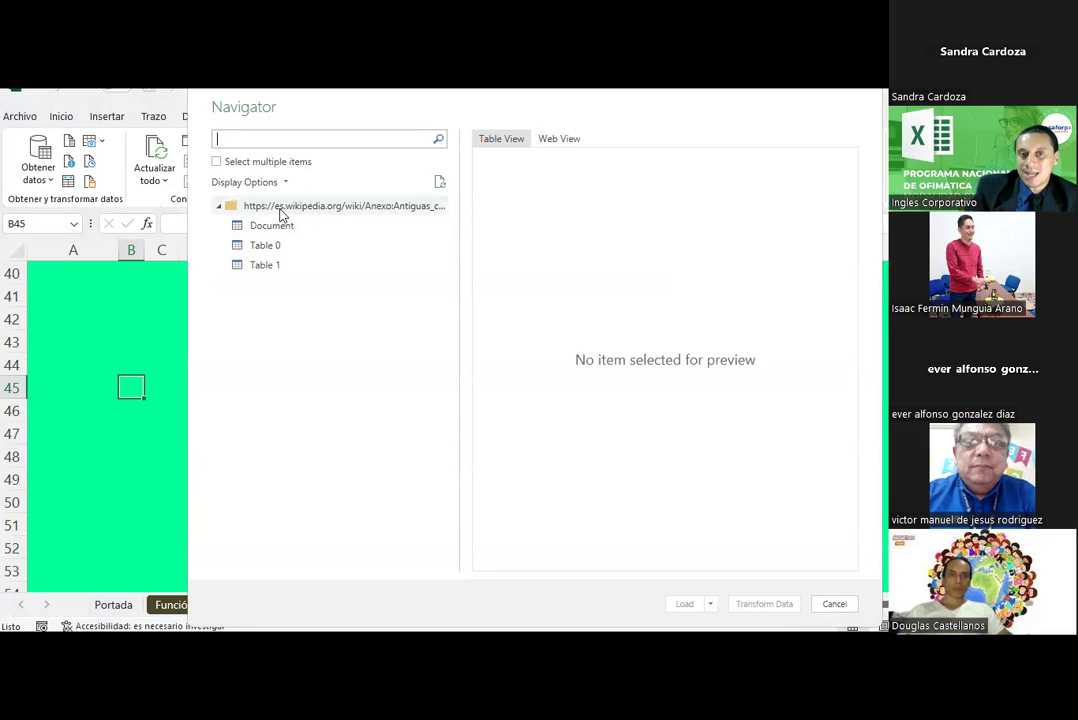
- Preview Document, Table 0 and Table 1 in the Navigator, then load Table 1
{"action": "left_click", "coordinate": [247, 227]}
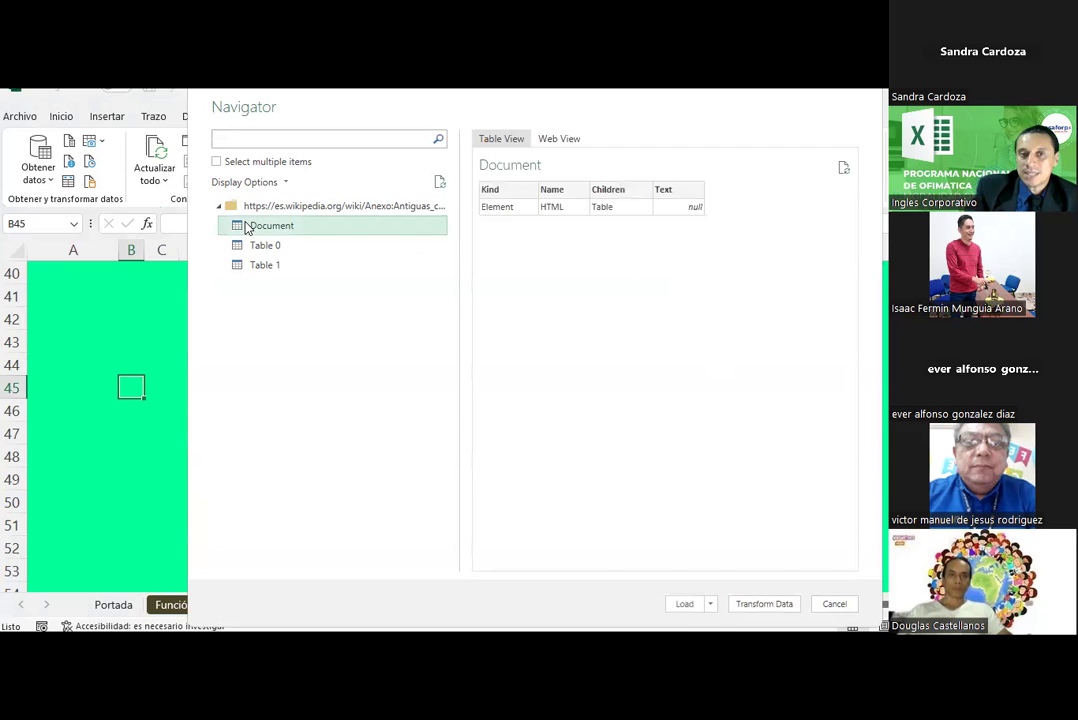
{"action": "left_click", "coordinate": [250, 247]}
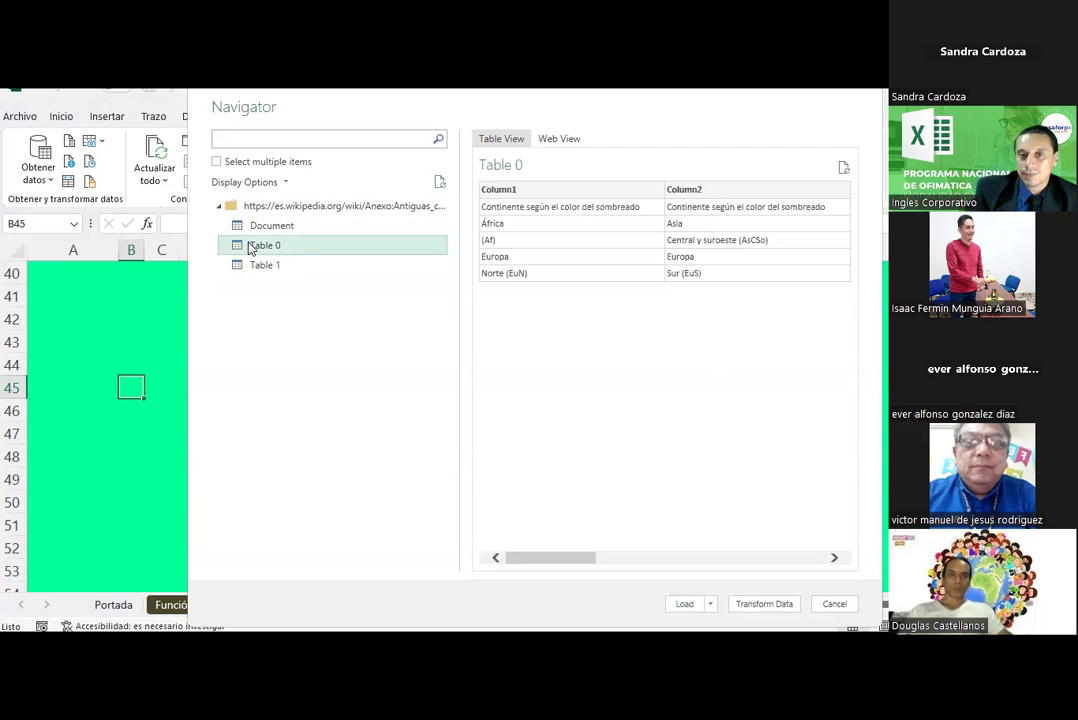
{"action": "left_click", "coordinate": [263, 265]}
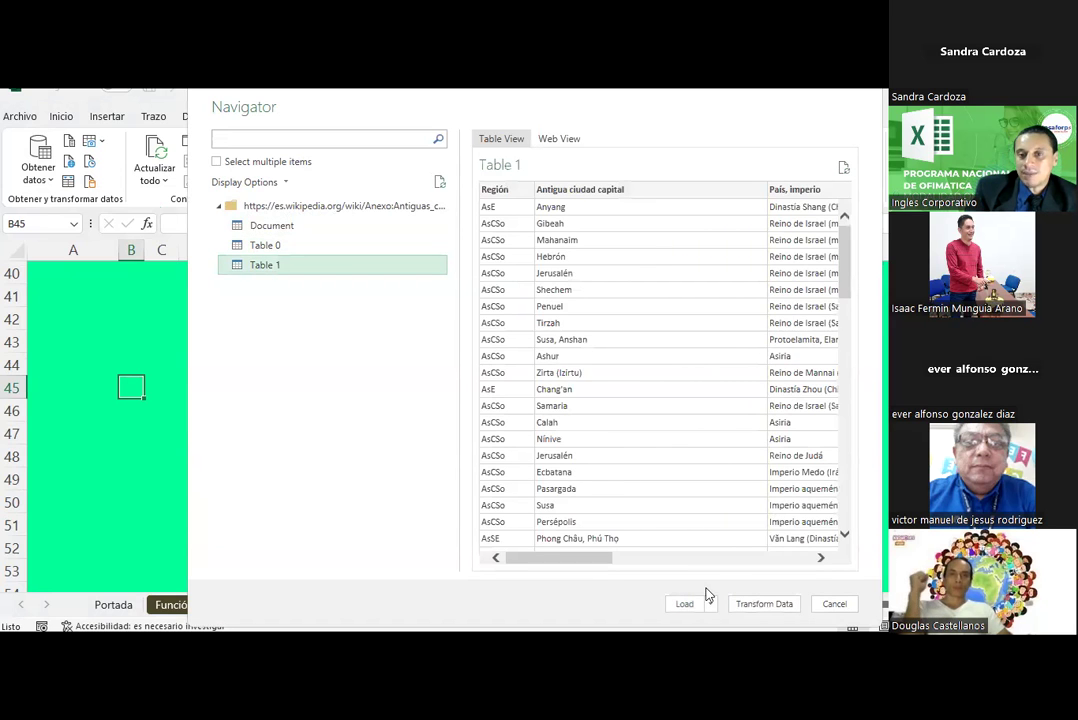
{"action": "mouse_move", "coordinate": [605, 557]}
{"action": "left_mouse_down"}
{"action": "mouse_move", "coordinate": [765, 578]}
{"action": "mouse_move", "coordinate": [500, 573]}
{"action": "left_mouse_up"}
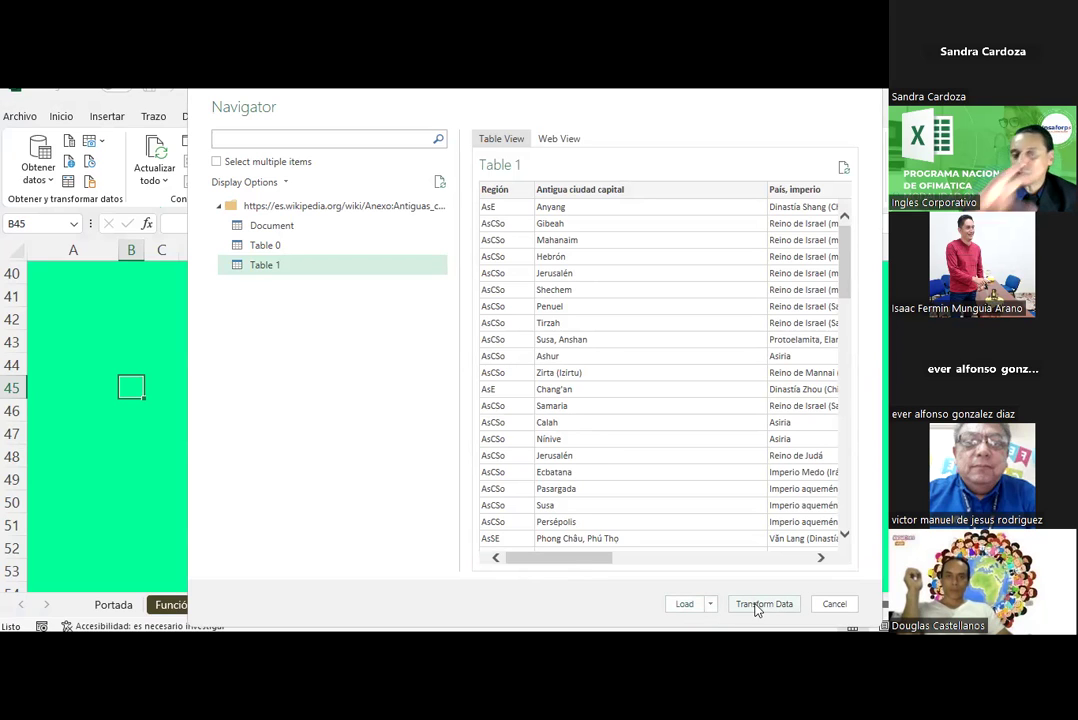
{"action": "left_click", "coordinate": [686, 605]}
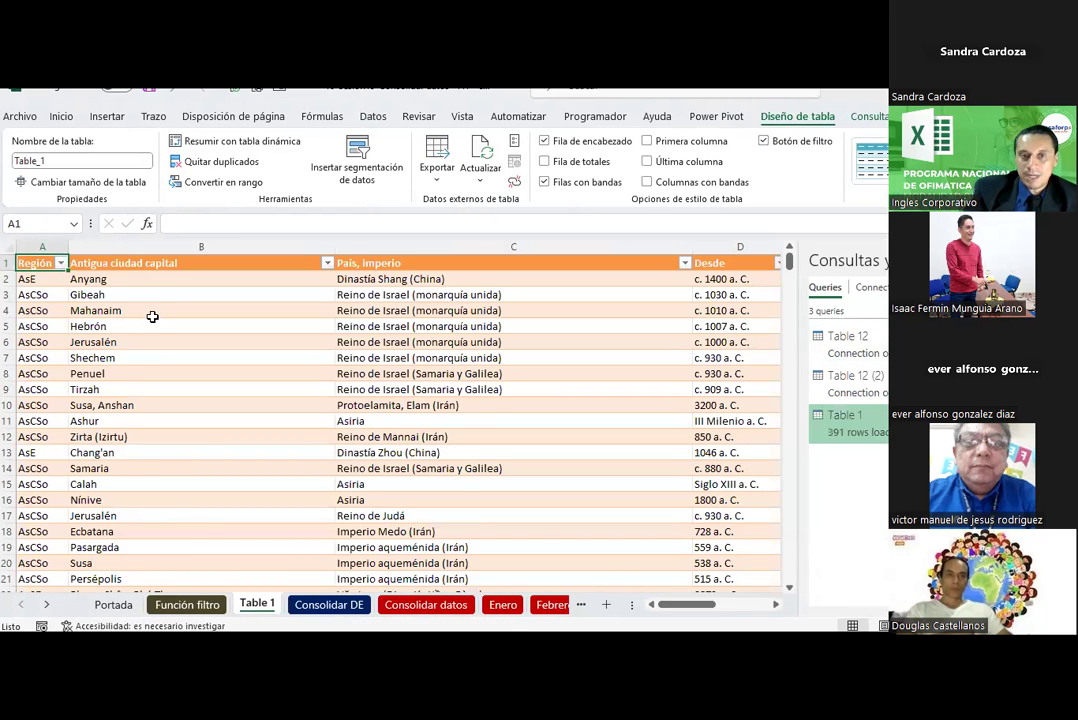
{"action": "scroll", "coordinate": [152, 316], "scroll_direction": "down", "scroll_amount": 5}
{"action": "scroll", "coordinate": [152, 316], "scroll_direction": "down", "scroll_amount": 8}
{"action": "scroll", "coordinate": [152, 316], "scroll_direction": "down", "scroll_amount": 7}
{"action": "scroll", "coordinate": [152, 316], "scroll_direction": "down", "scroll_amount": 8}
{"action": "scroll", "coordinate": [152, 316], "scroll_direction": "down", "scroll_amount": 8}
{"action": "scroll", "coordinate": [152, 316], "scroll_direction": "down", "scroll_amount": 12}
{"action": "scroll", "coordinate": [152, 316], "scroll_direction": "down", "scroll_amount": 8}
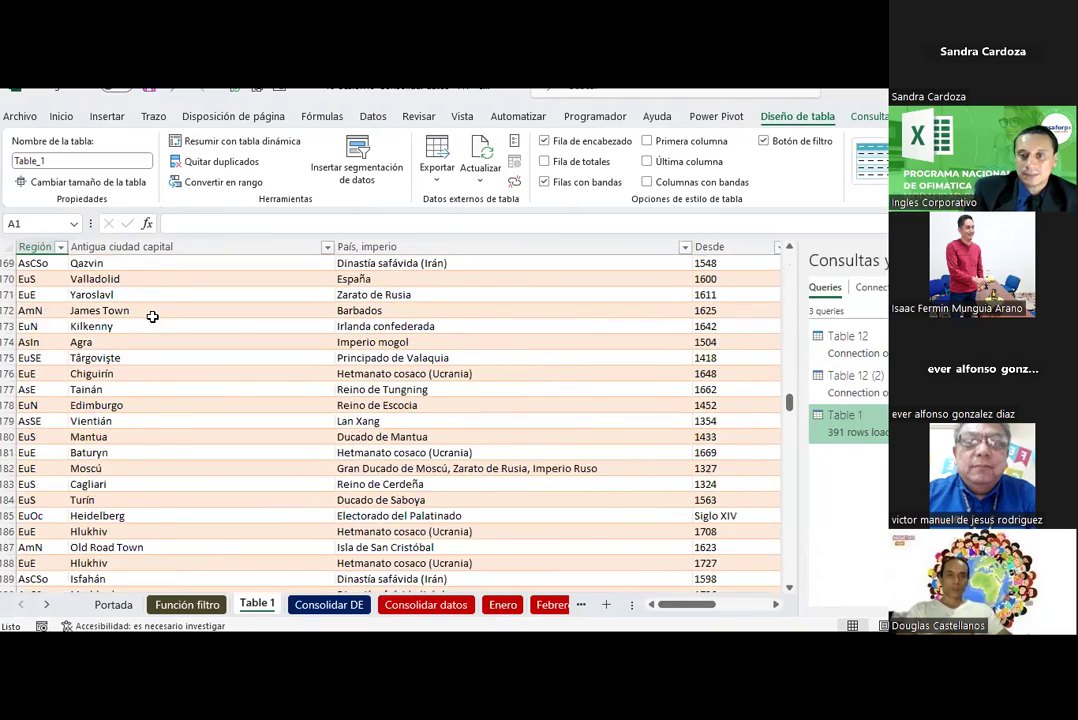
{"action": "scroll", "coordinate": [152, 316], "scroll_direction": "down", "scroll_amount": 1}
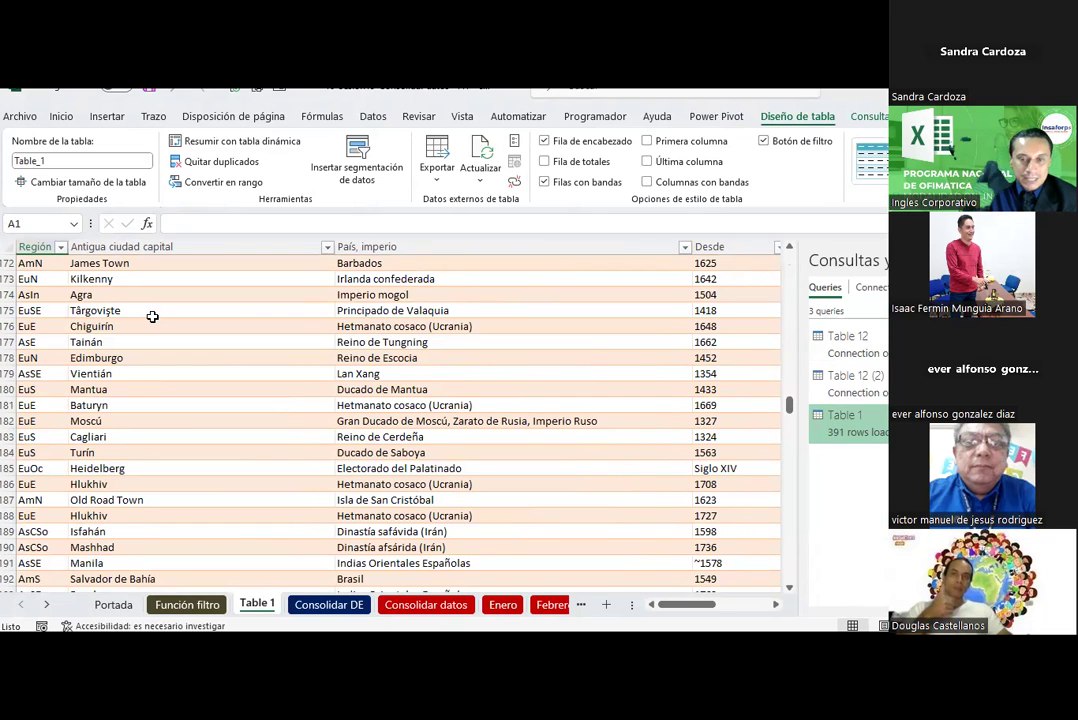
{"action": "scroll", "coordinate": [152, 330], "scroll_direction": "down", "scroll_amount": 6}
{"action": "scroll", "coordinate": [152, 352], "scroll_direction": "up", "scroll_amount": 13}
{"action": "scroll", "coordinate": [152, 352], "scroll_direction": "up", "scroll_amount": 16}
{"action": "scroll", "coordinate": [154, 354], "scroll_direction": "up", "scroll_amount": 14}
{"action": "scroll", "coordinate": [152, 352], "scroll_direction": "up", "scroll_amount": 9}
{"action": "scroll", "coordinate": [152, 351], "scroll_direction": "up", "scroll_amount": 9}
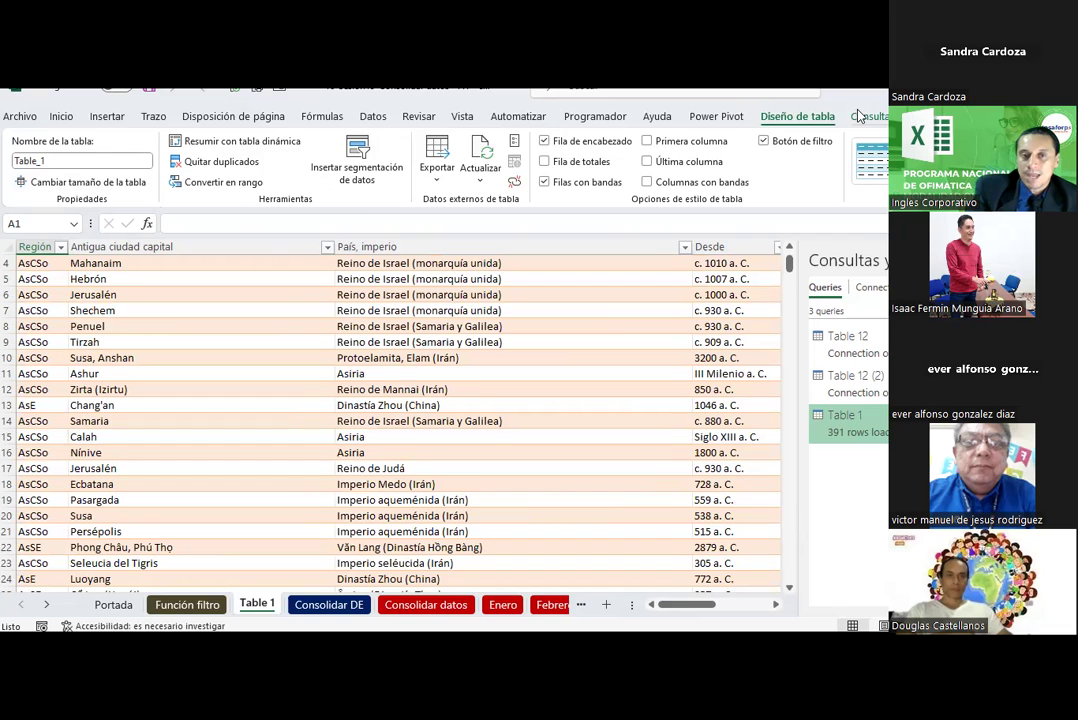
{"action": "scroll", "coordinate": [400, 420], "scroll_direction": "up", "scroll_amount": 1}
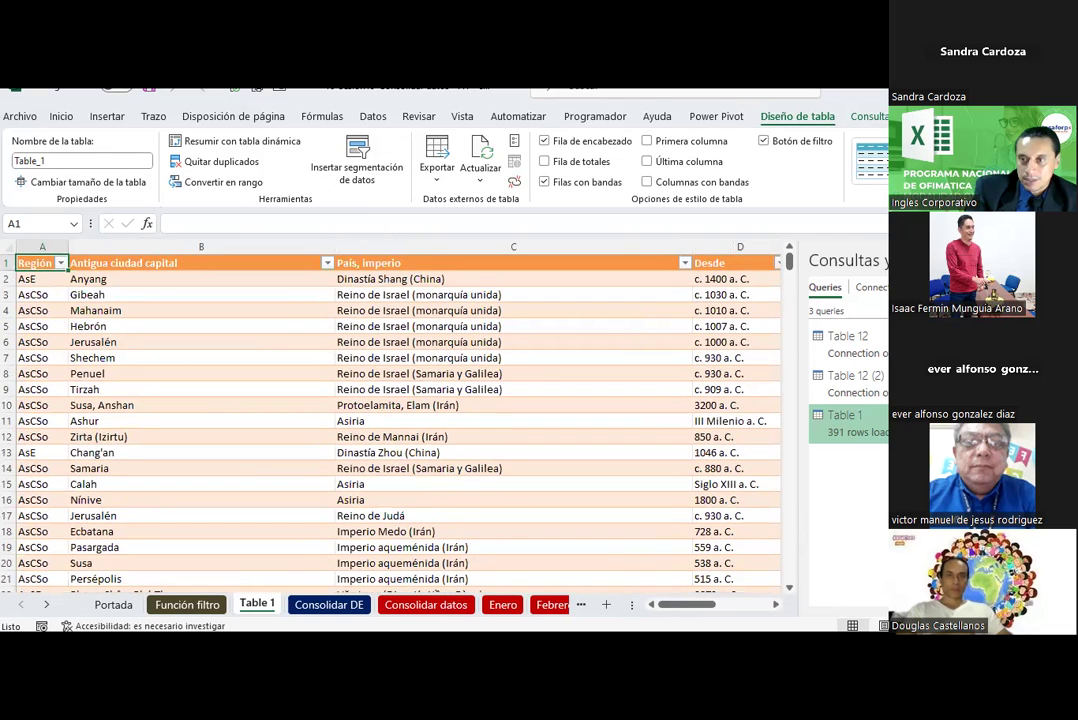
- Apply Tabla > Desvincular de origen de datos to convert the former-capitals table to a range
{"action": "right_click", "coordinate": [510, 357]}
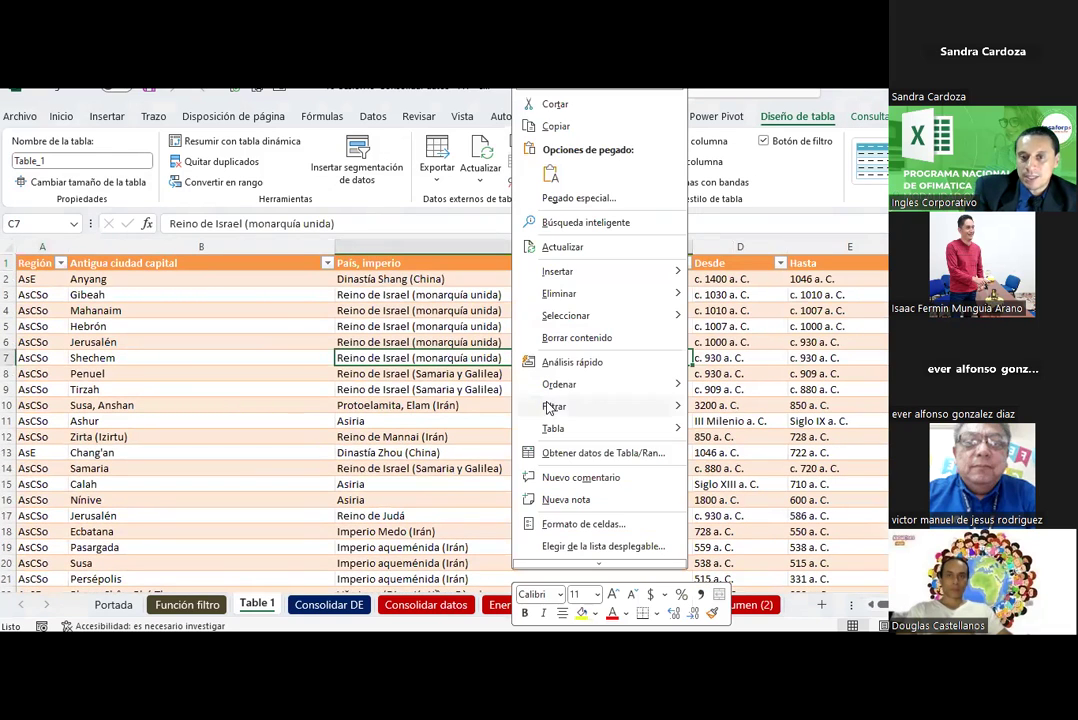
{"action": "mouse_move", "coordinate": [554, 428]}
{"action": "left_click", "coordinate": [790, 458]}
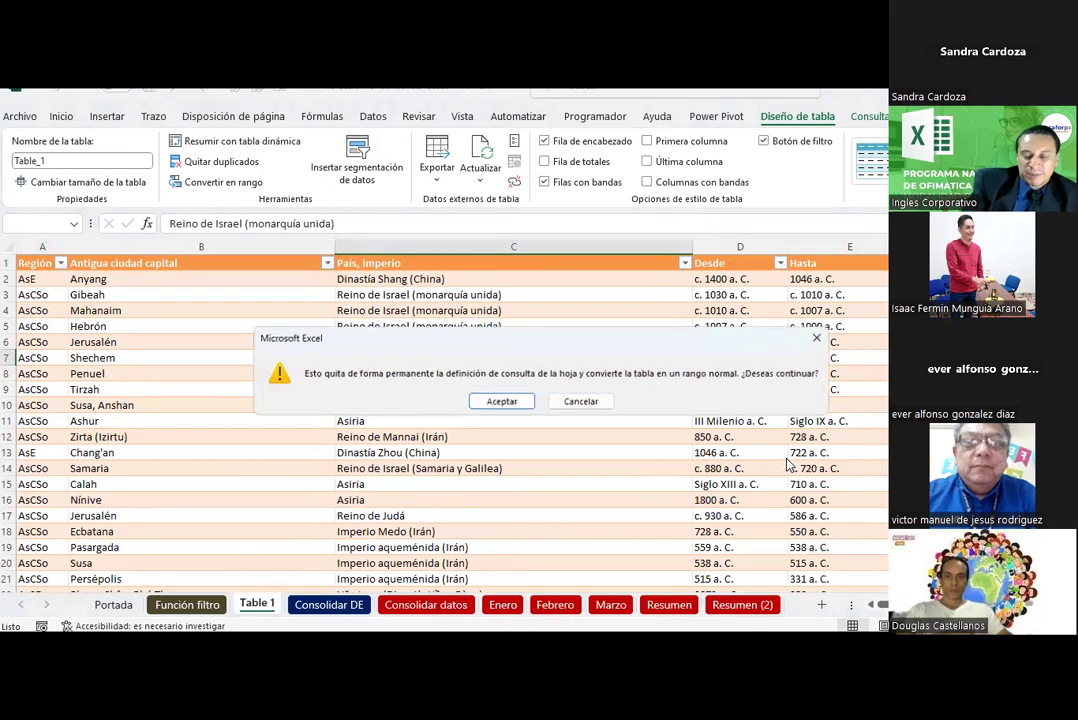
{"action": "left_click", "coordinate": [524, 401]}
{"action": "left_click", "coordinate": [481, 326]}
{"action": "scroll", "coordinate": [457, 457], "scroll_direction": "down", "scroll_amount": 7}
{"action": "scroll", "coordinate": [460, 458], "scroll_direction": "up", "scroll_amount": 1}
{"action": "scroll", "coordinate": [460, 458], "scroll_direction": "up", "scroll_amount": 6}
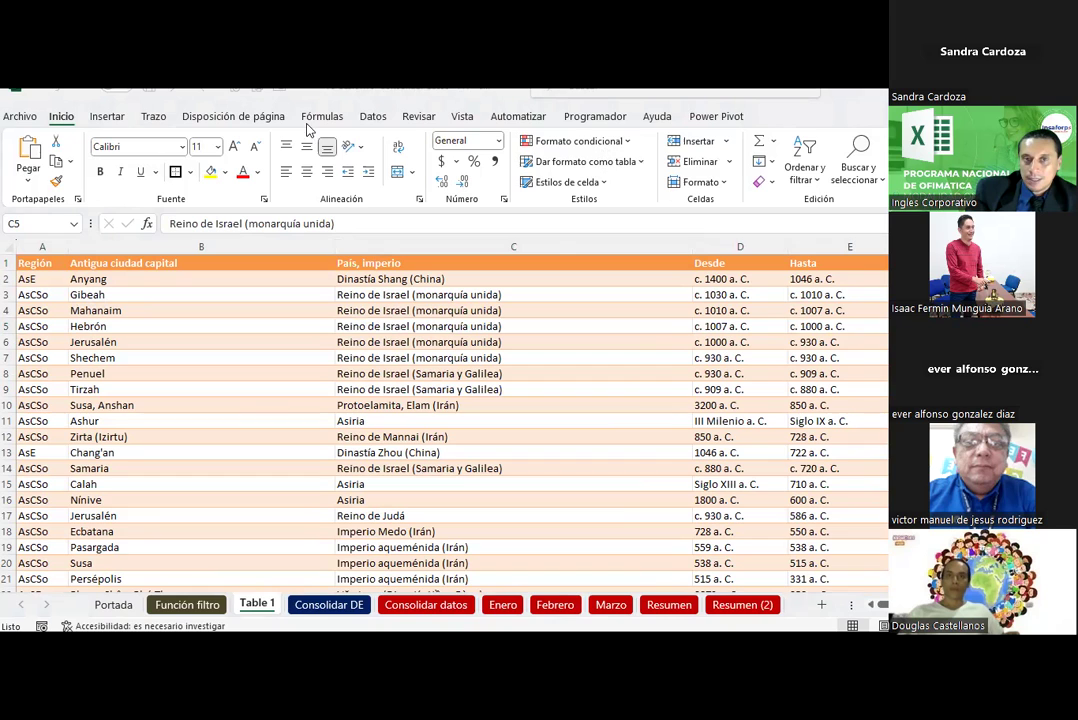
- Import data from an image file, choosing EXCEL.PORTADA-JPG in the Descargas folder
{"action": "left_click", "coordinate": [358, 113]}
{"action": "left_click", "coordinate": [360, 116]}
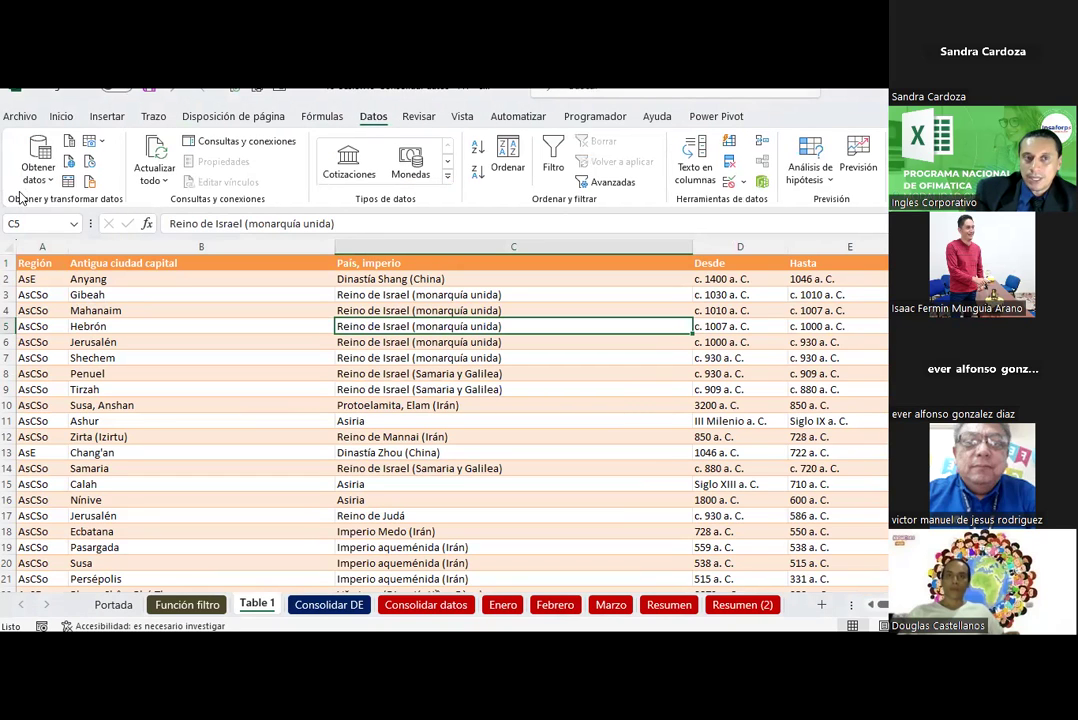
{"action": "left_click", "coordinate": [50, 178]}
{"action": "mouse_move", "coordinate": [120, 371]}
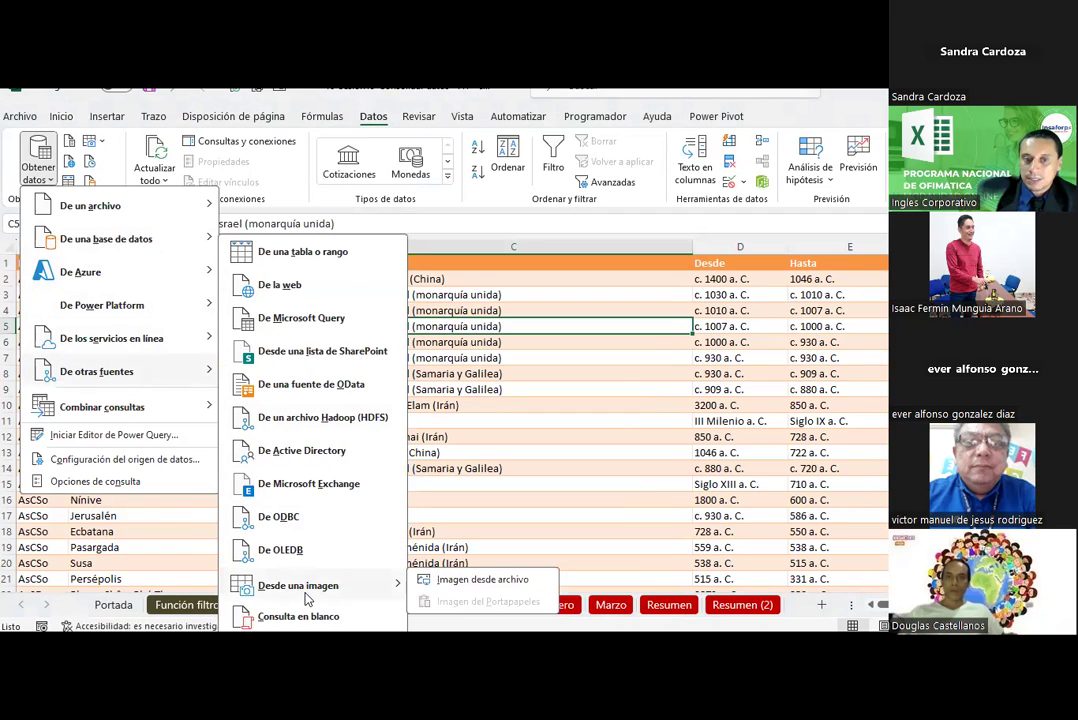
{"action": "mouse_move", "coordinate": [298, 585]}
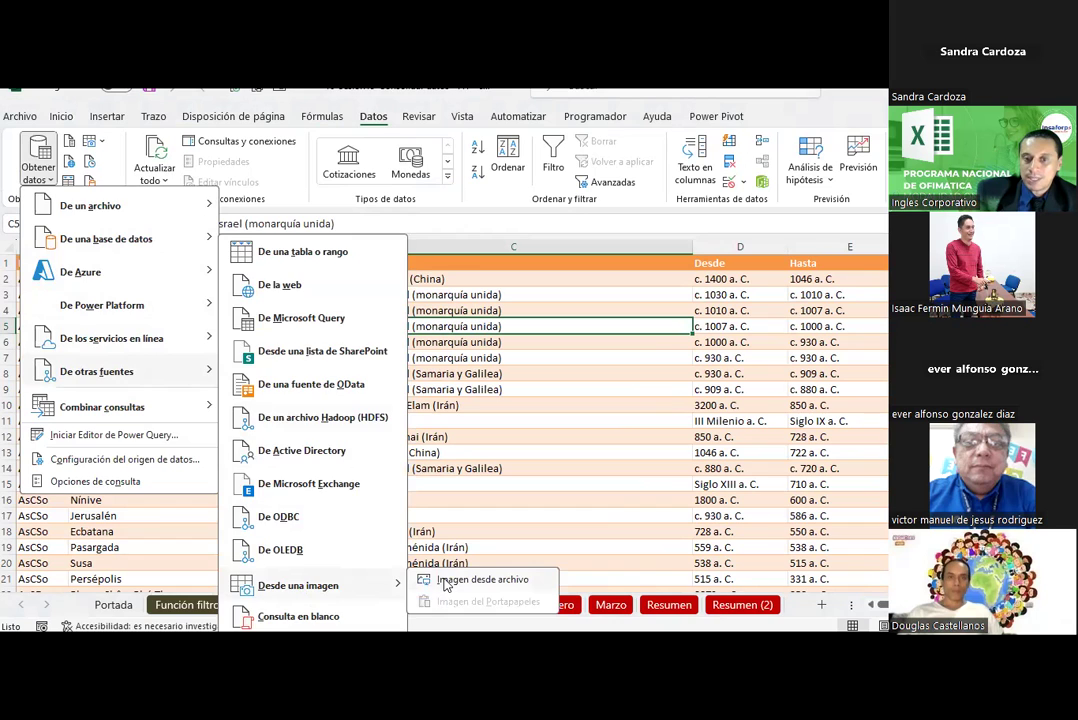
{"action": "left_click", "coordinate": [376, 483]}
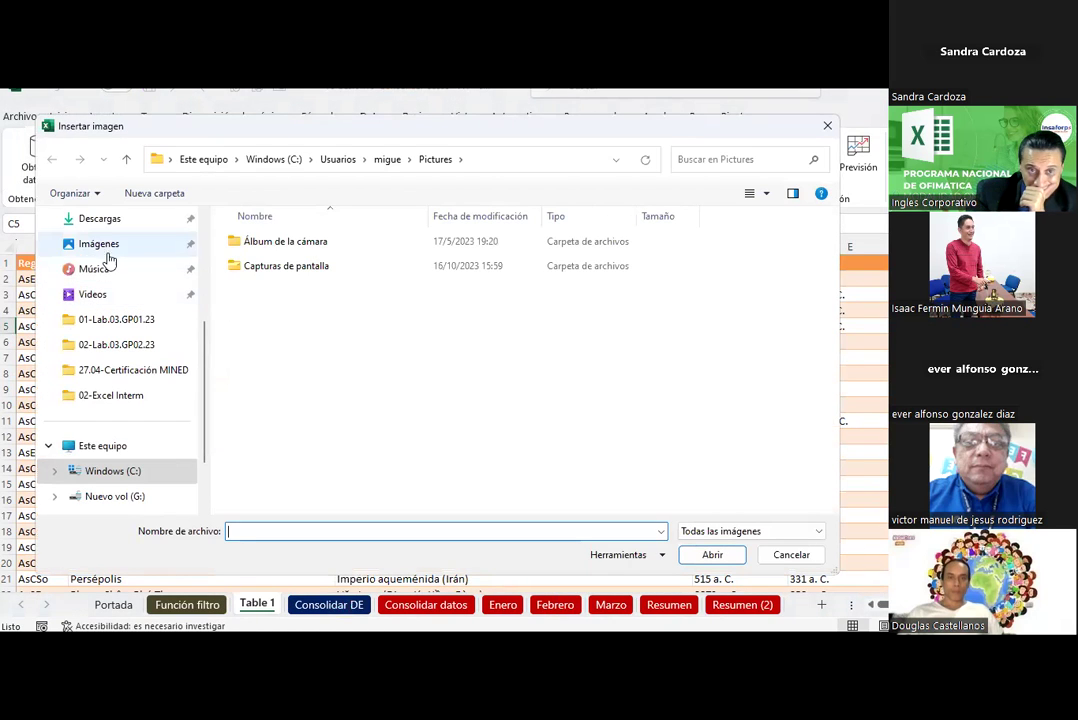
{"action": "left_click", "coordinate": [103, 222]}
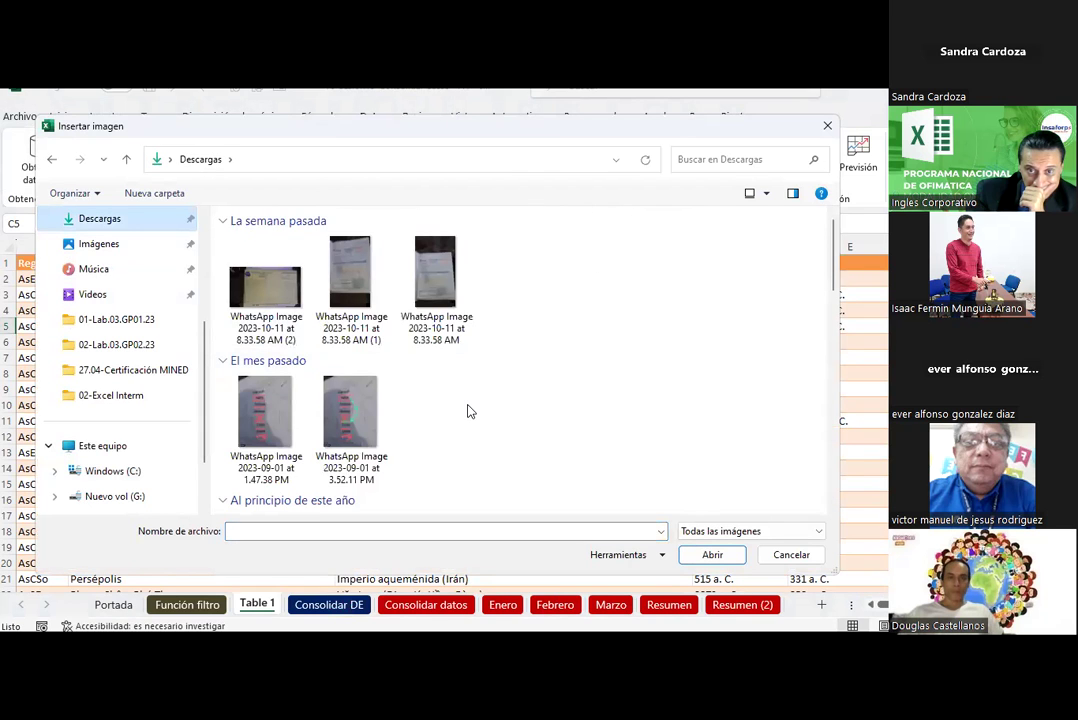
{"action": "scroll", "coordinate": [469, 411], "scroll_direction": "down", "scroll_amount": 3}
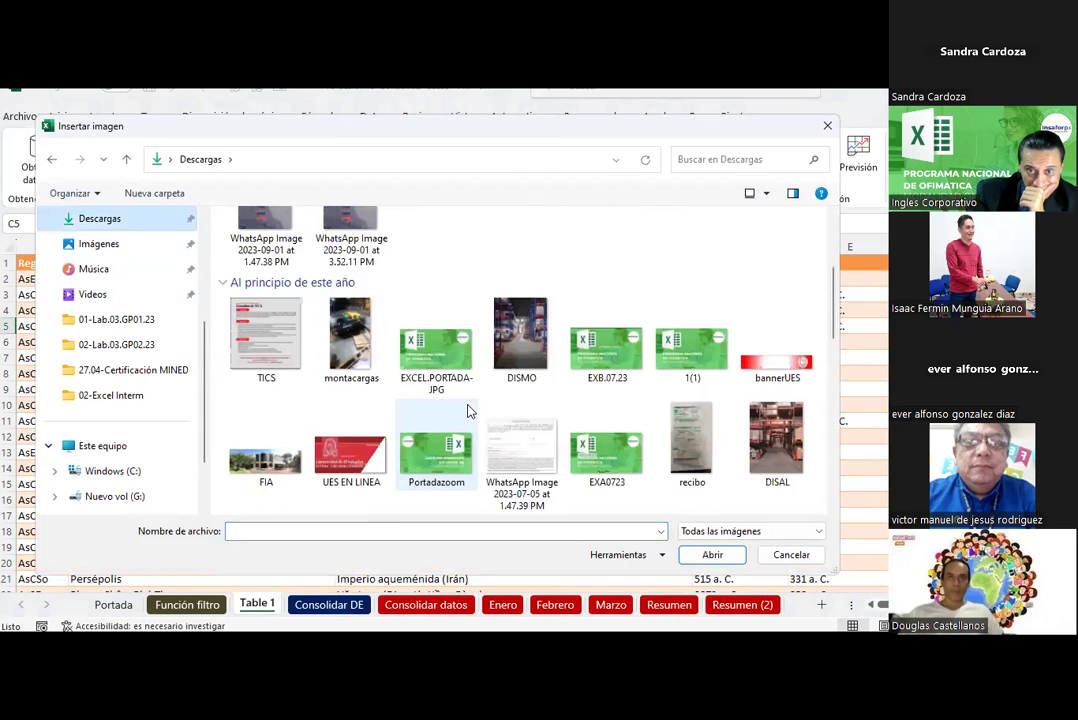
{"action": "left_click", "coordinate": [462, 341]}
{"action": "double_click", "coordinate": [462, 341]}
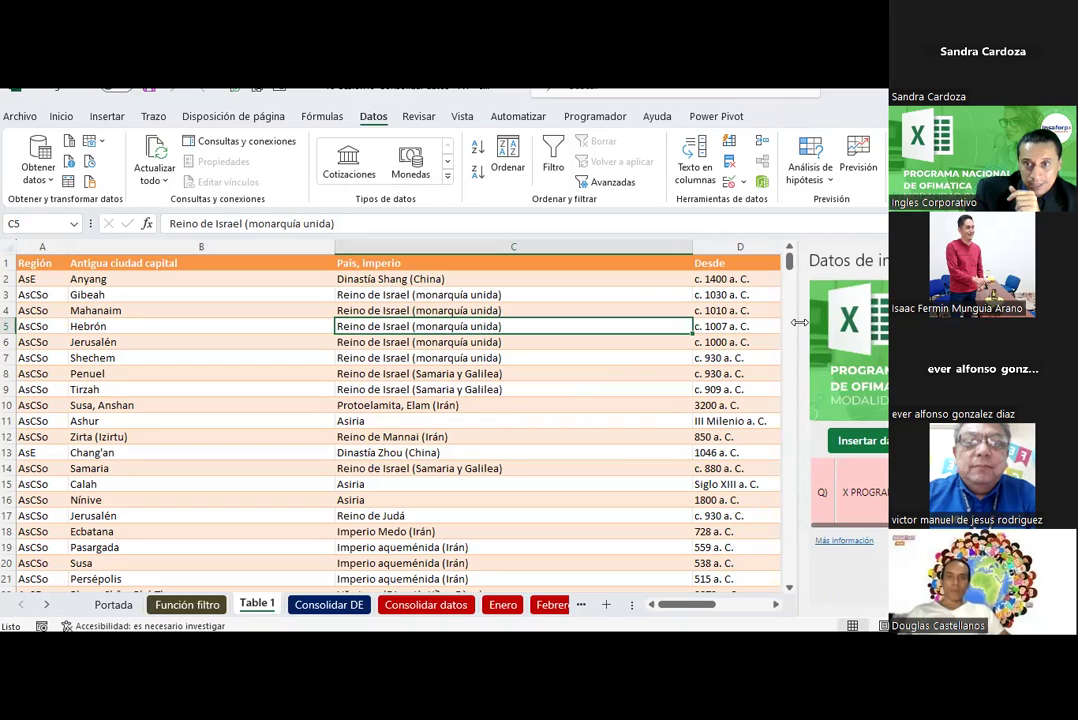
- Dismiss the Datos de imagen pane and select cell C12 on the Table 1 sheet
{"action": "left_click_drag", "start_coordinate": [784, 326], "coordinate": [518, 330]}
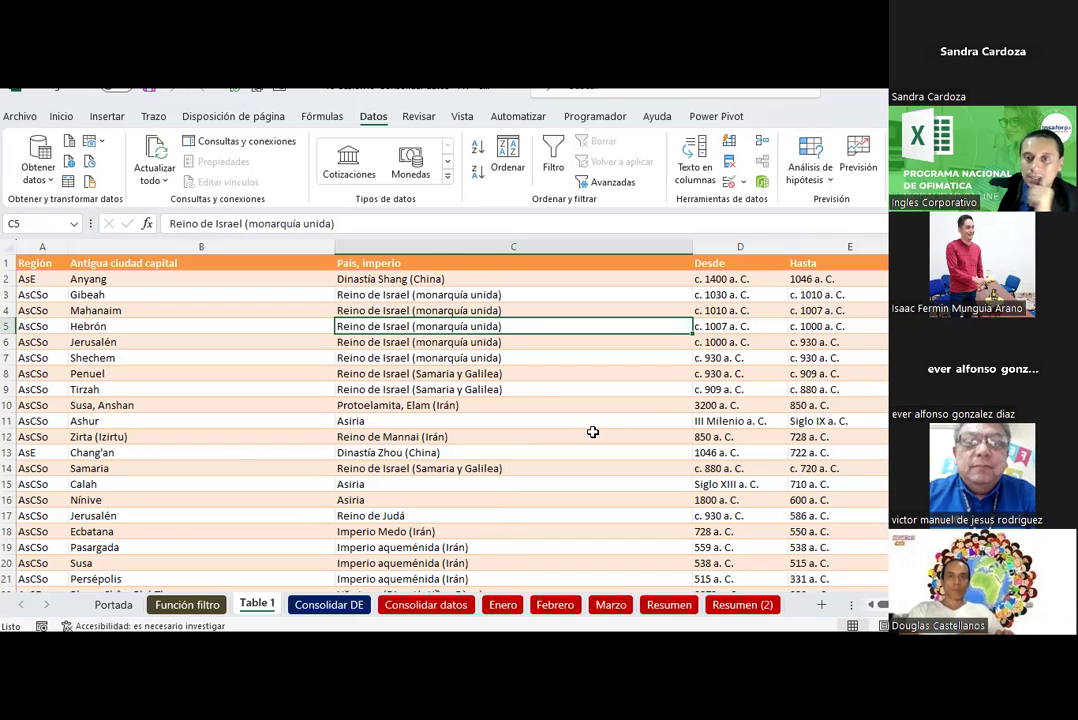
{"action": "left_click", "coordinate": [592, 433]}
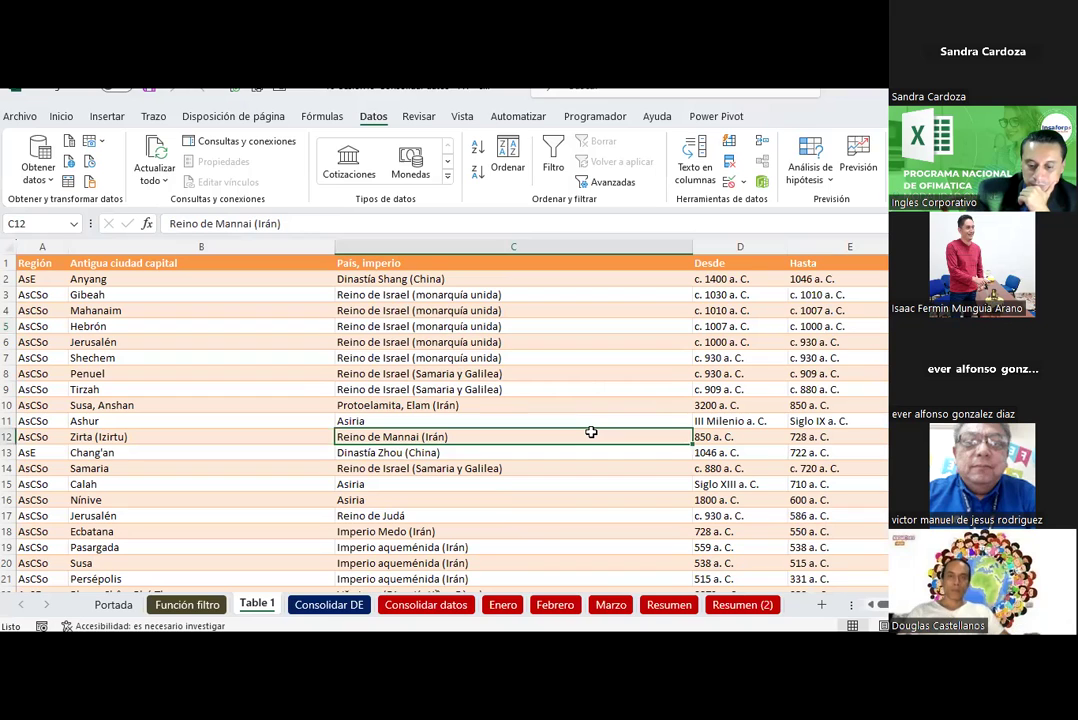